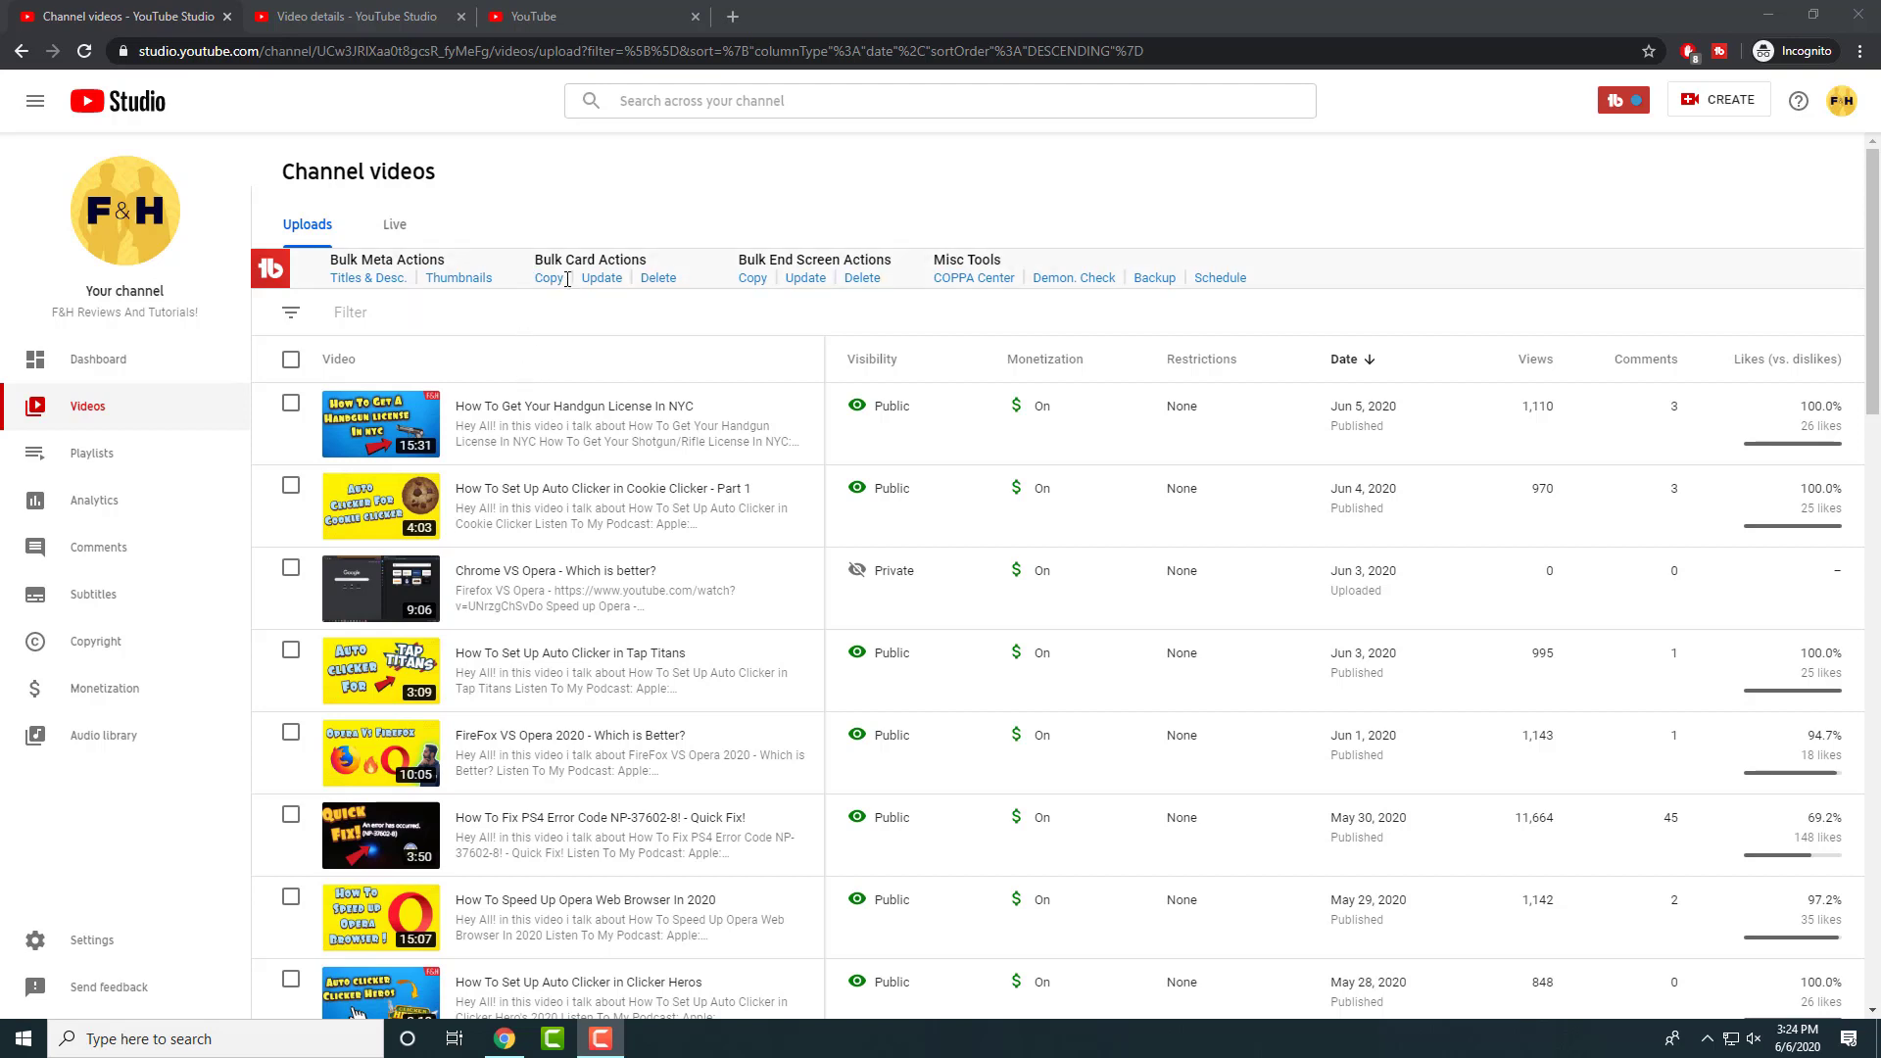
View the bulk card update options for the channel's videos, leaving them unchanged.
click(601, 279)
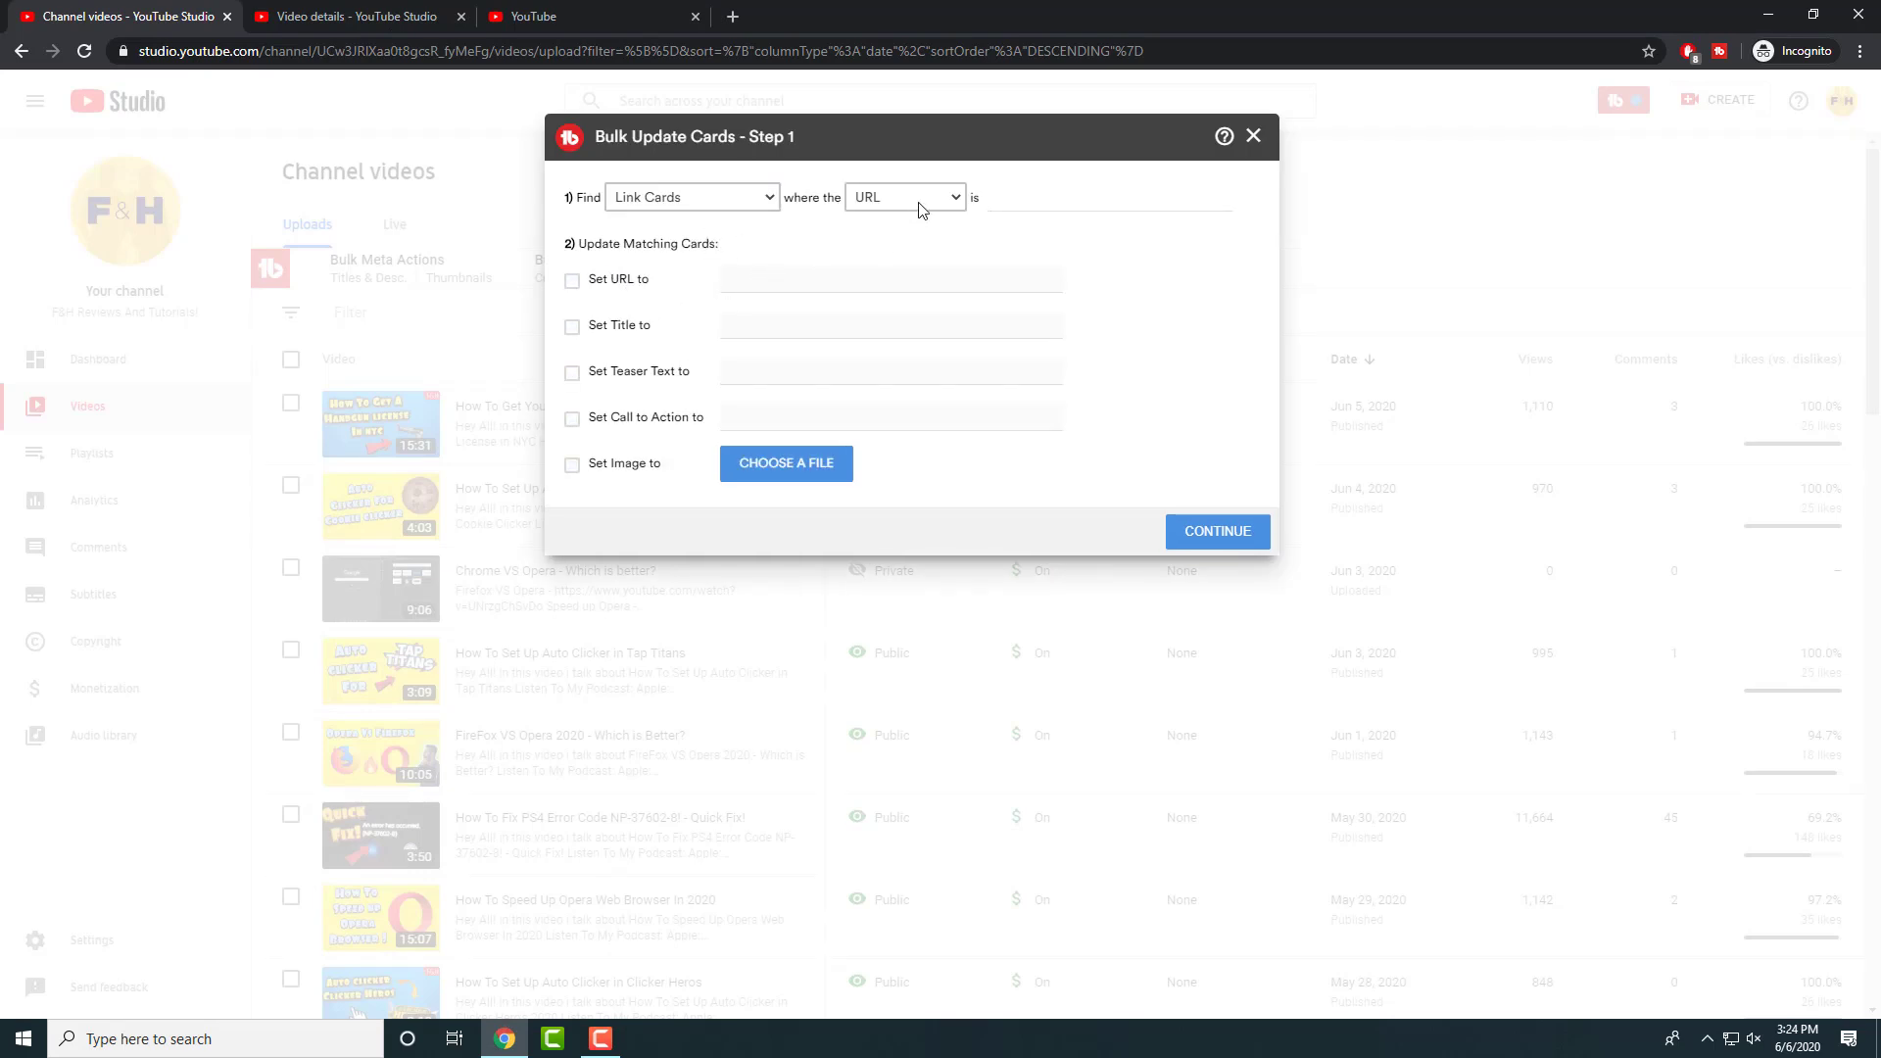
click(1253, 136)
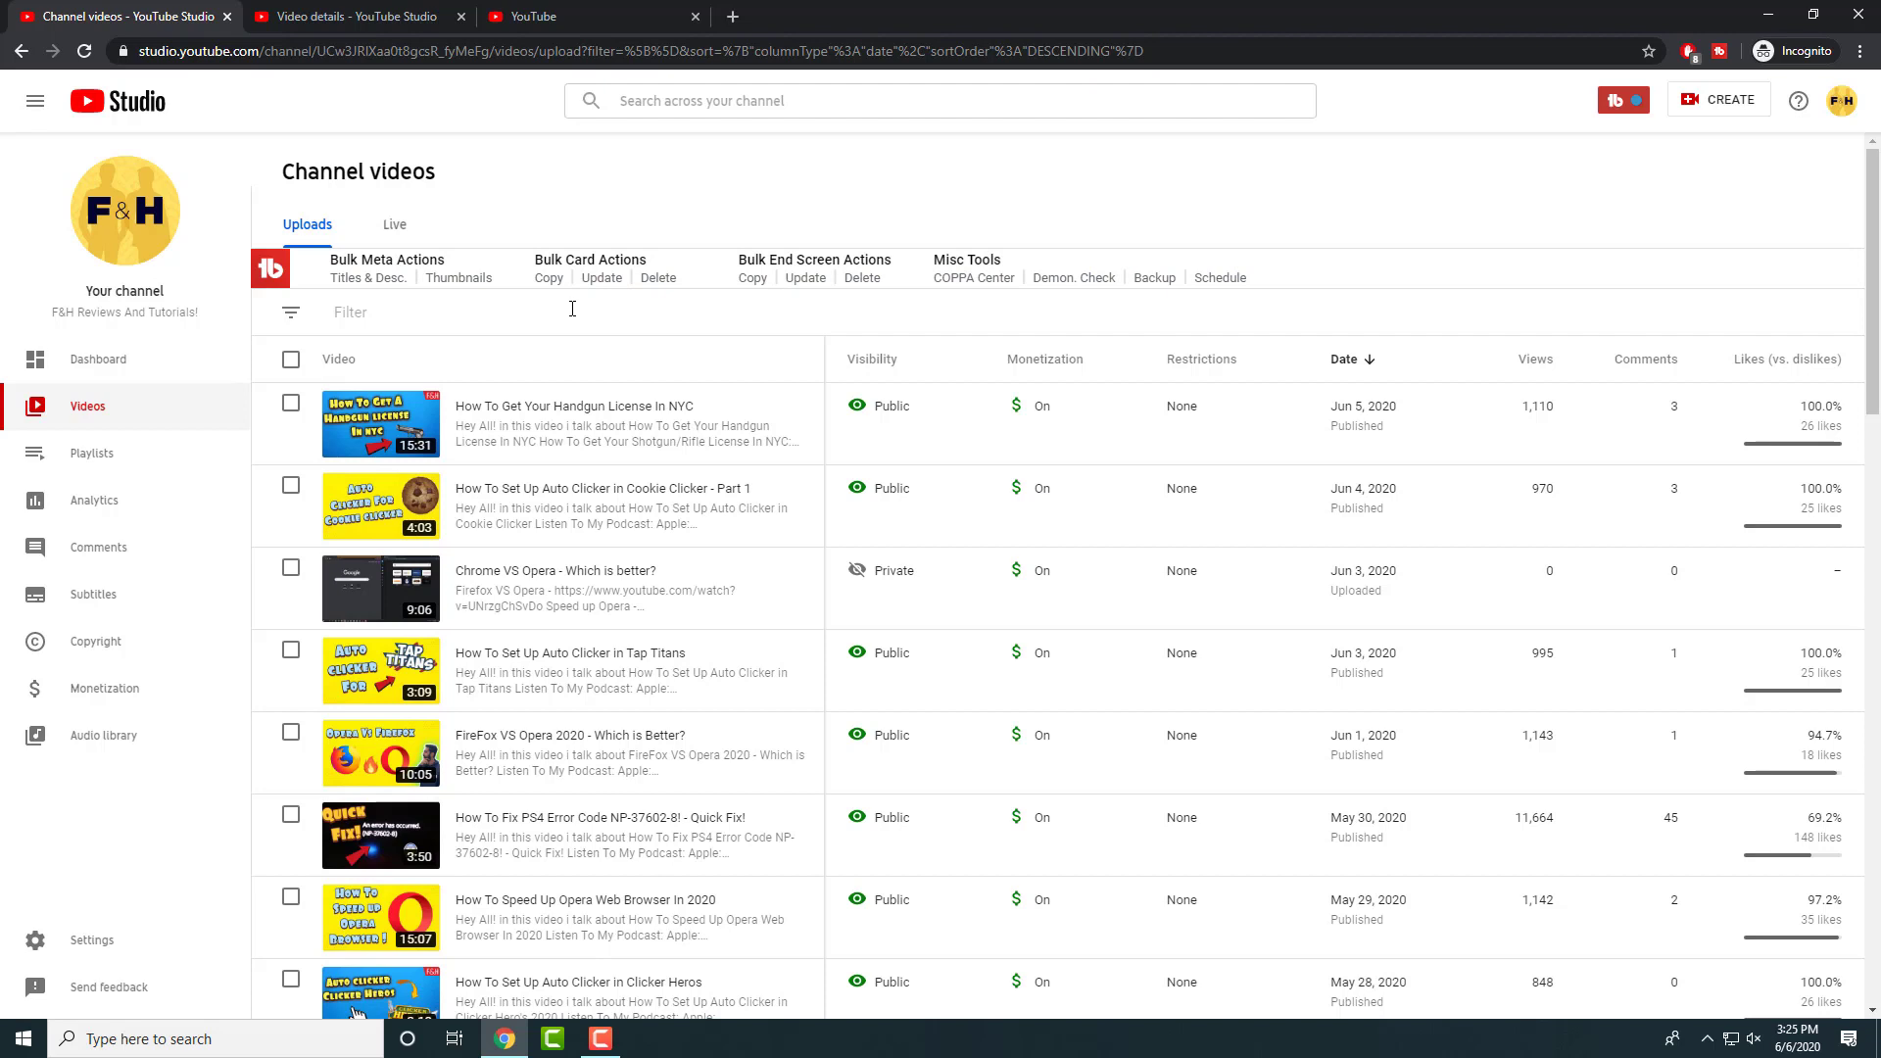
Open the suggested tags for the PS4 Error Code NP-37602-8 video from its details page.
click(383, 10)
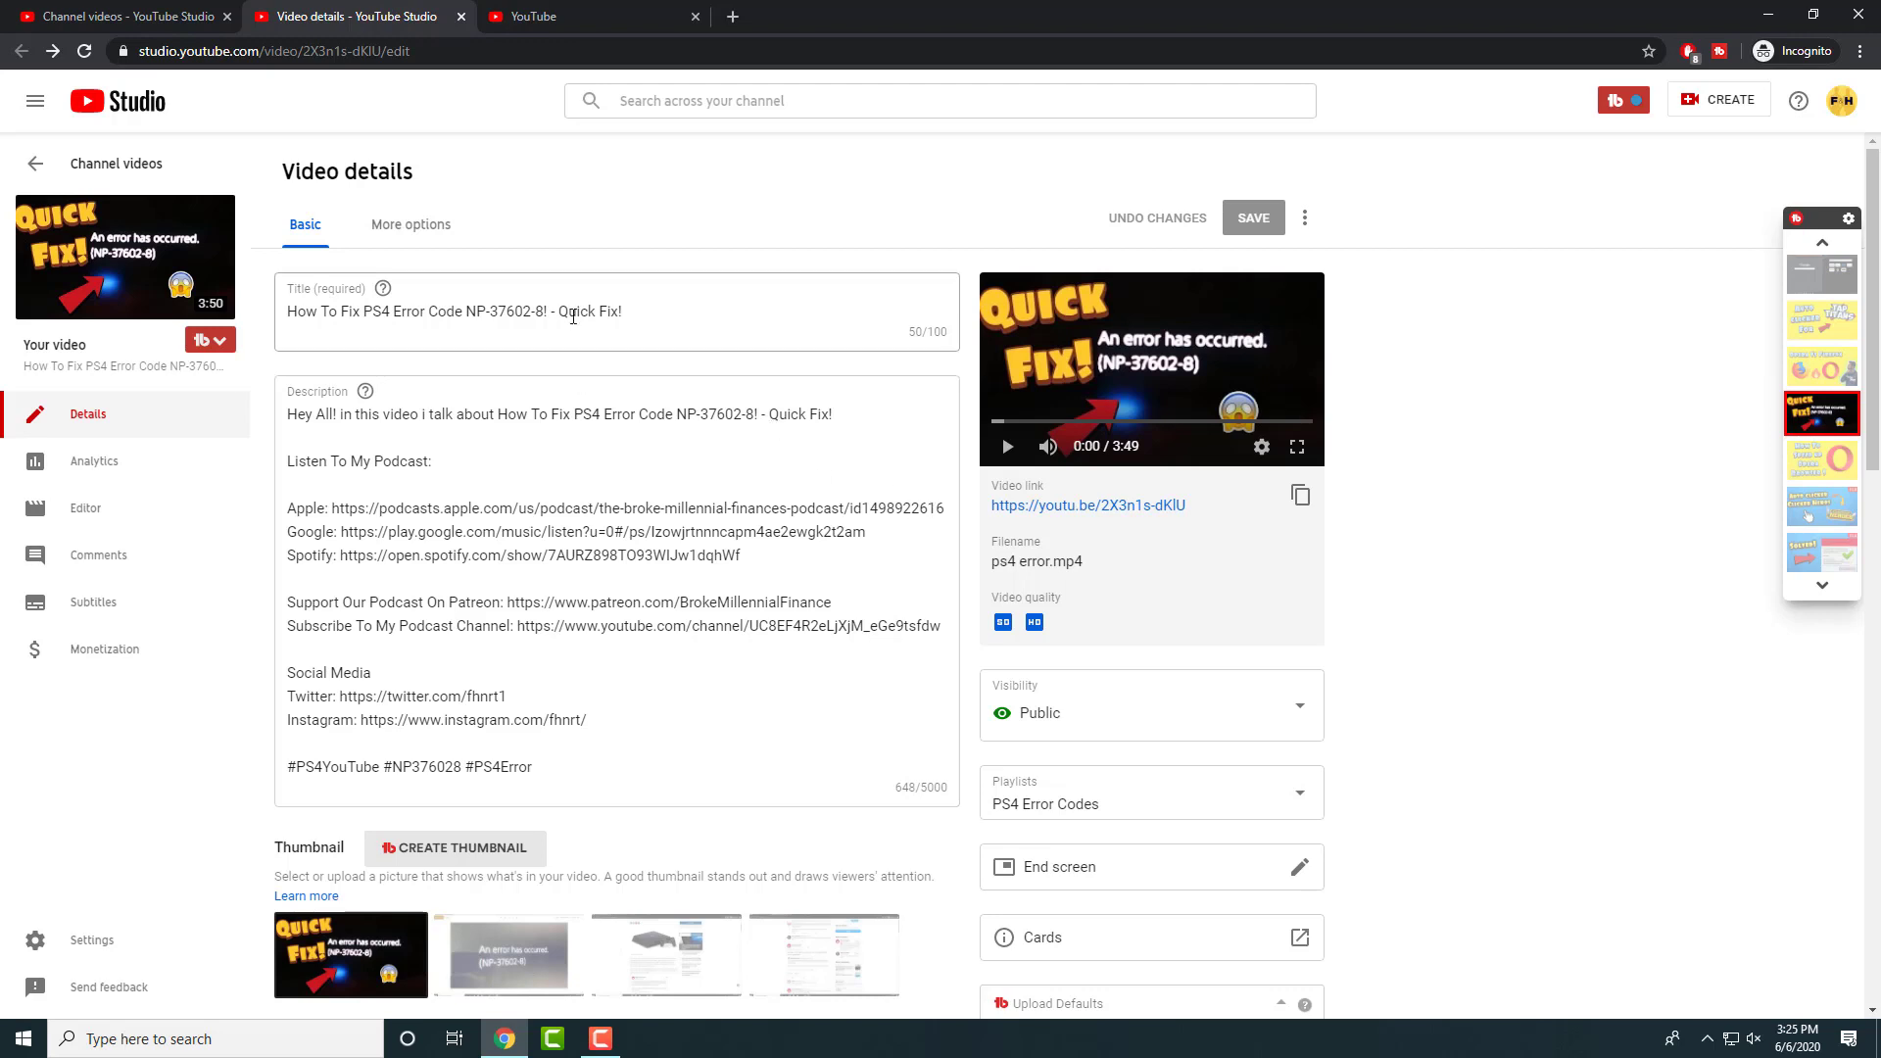
scroll(916, 538, down, 5)
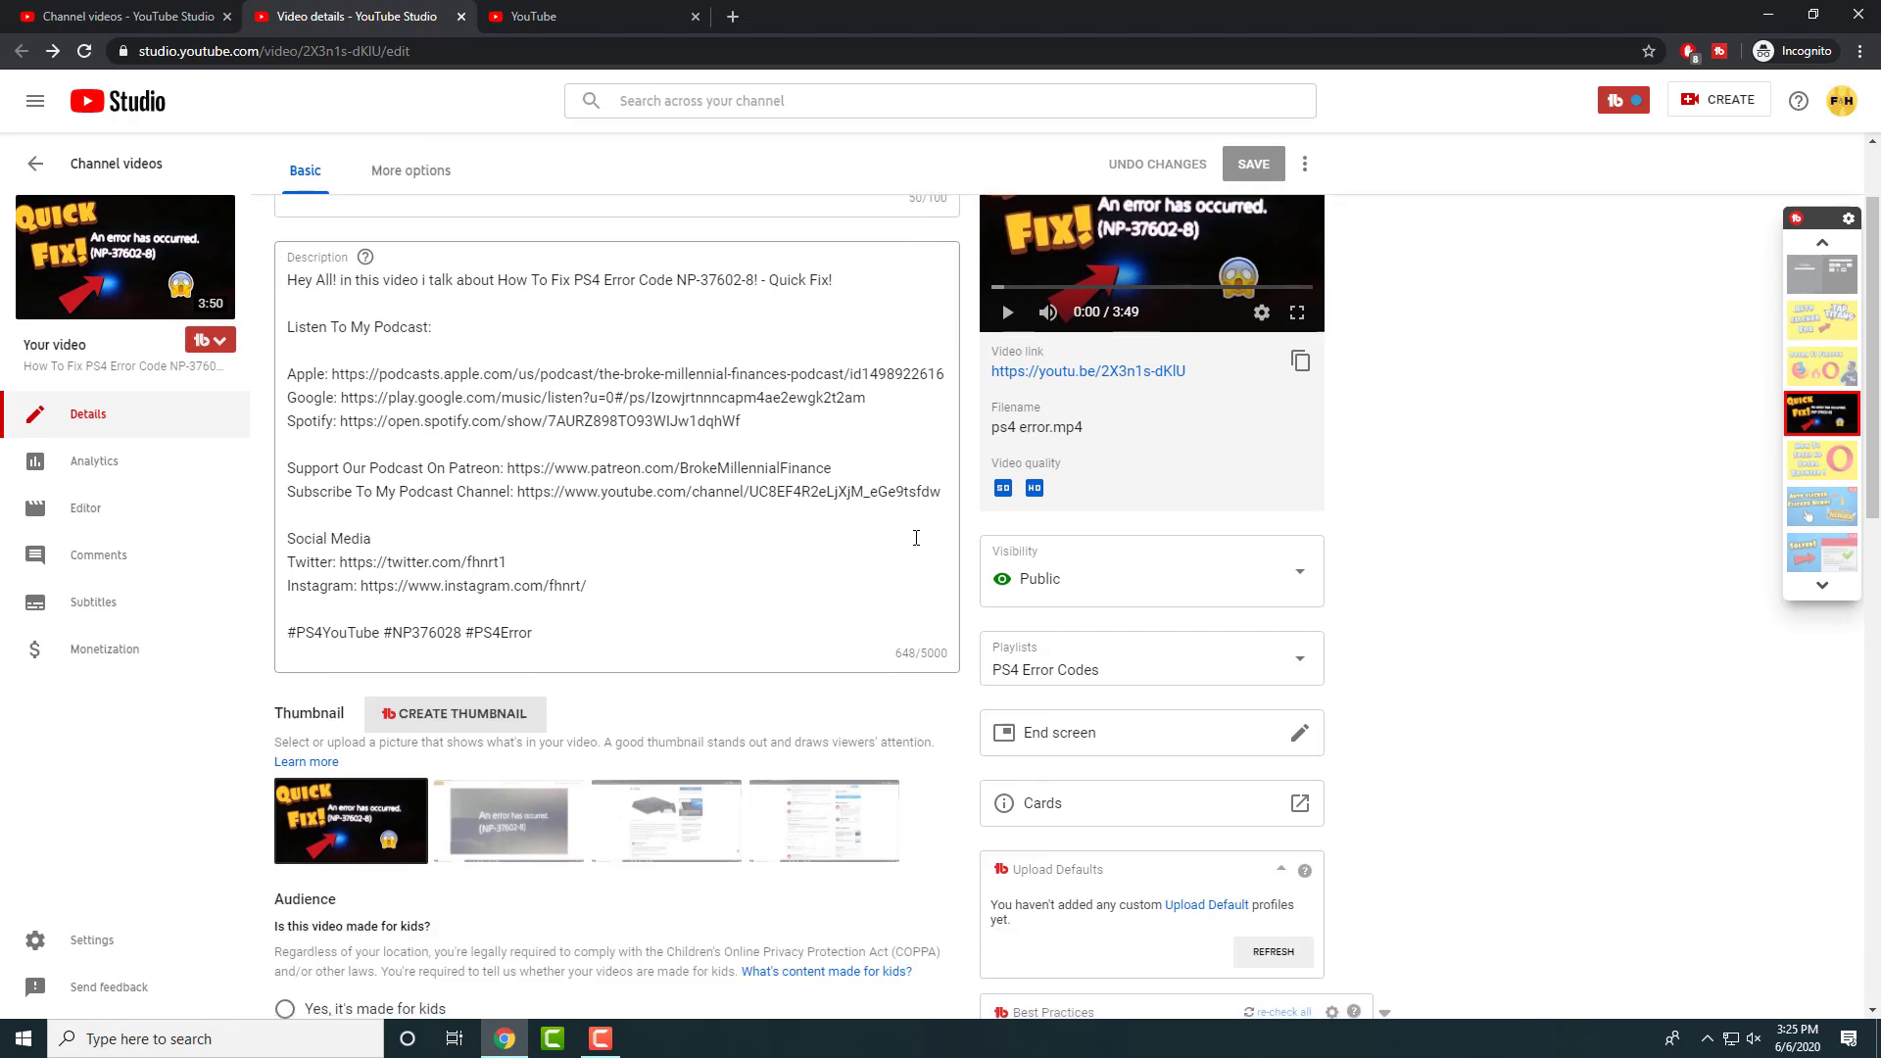
scroll(916, 546, down, 4)
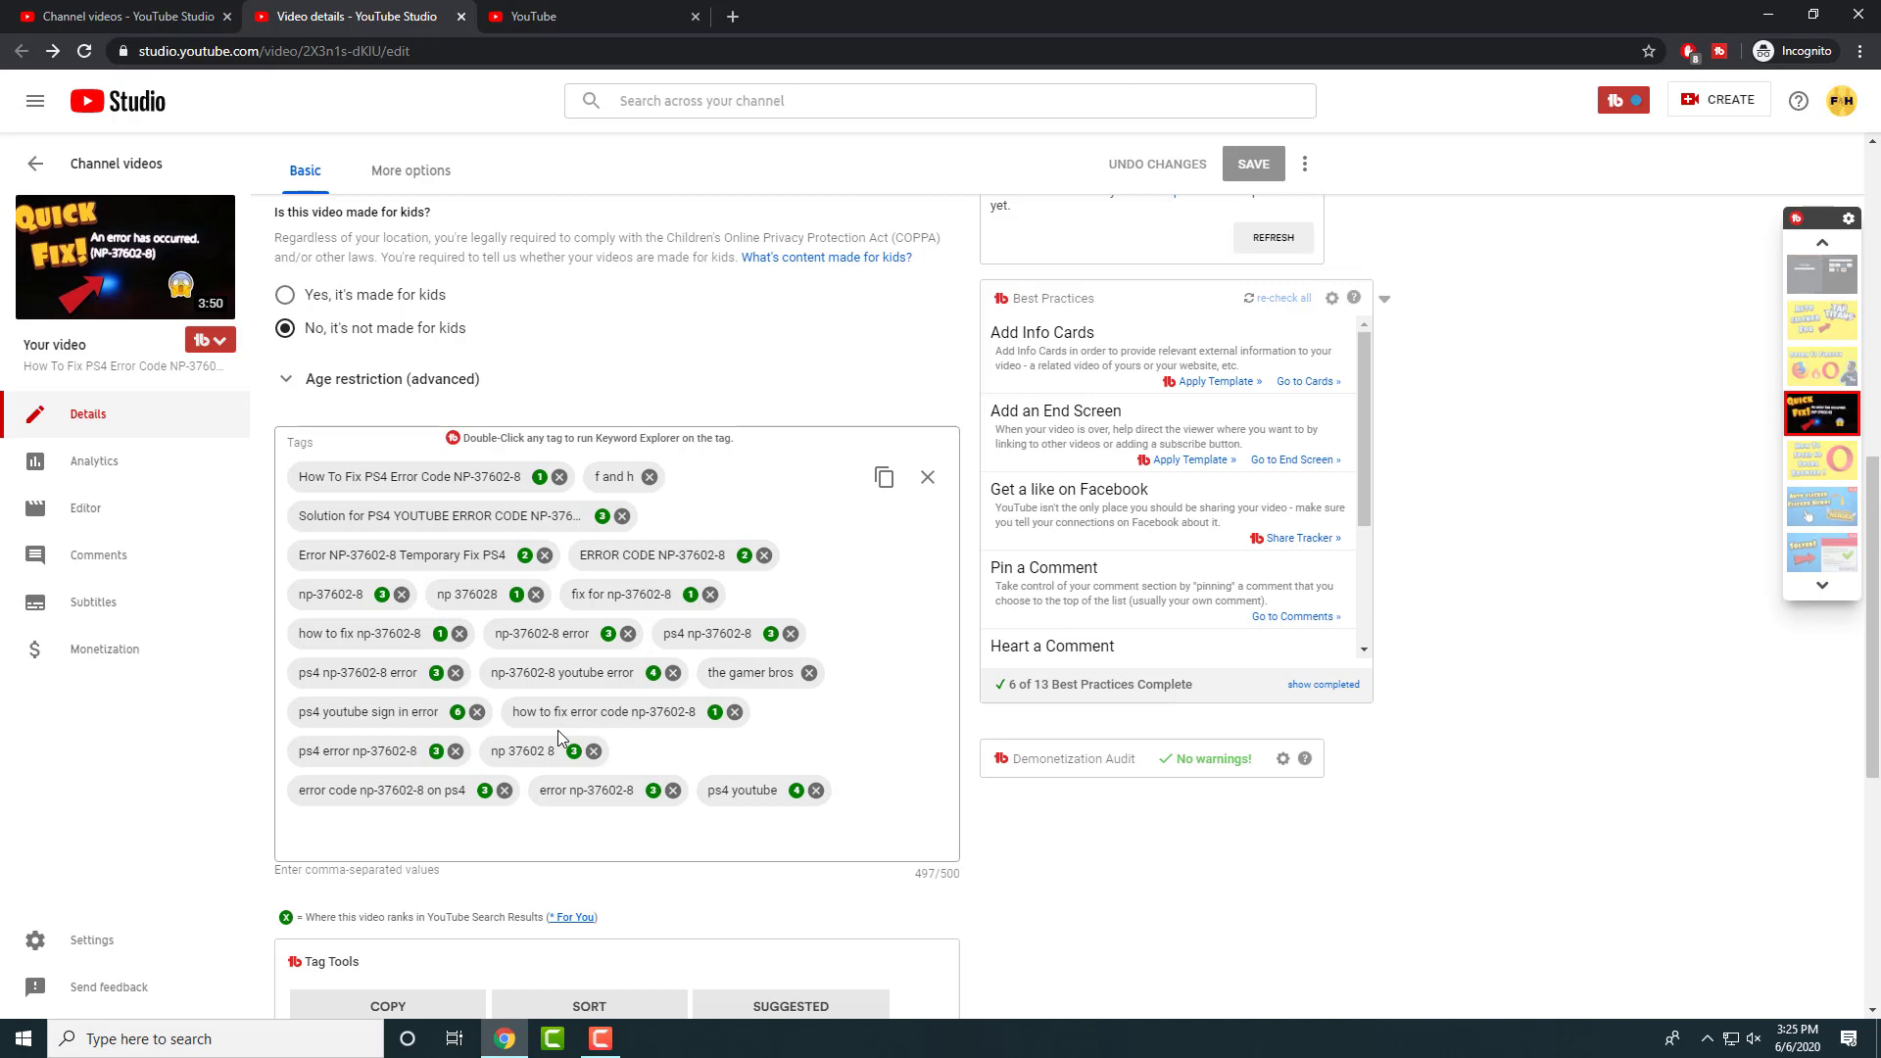
scroll(588, 783, down, 1)
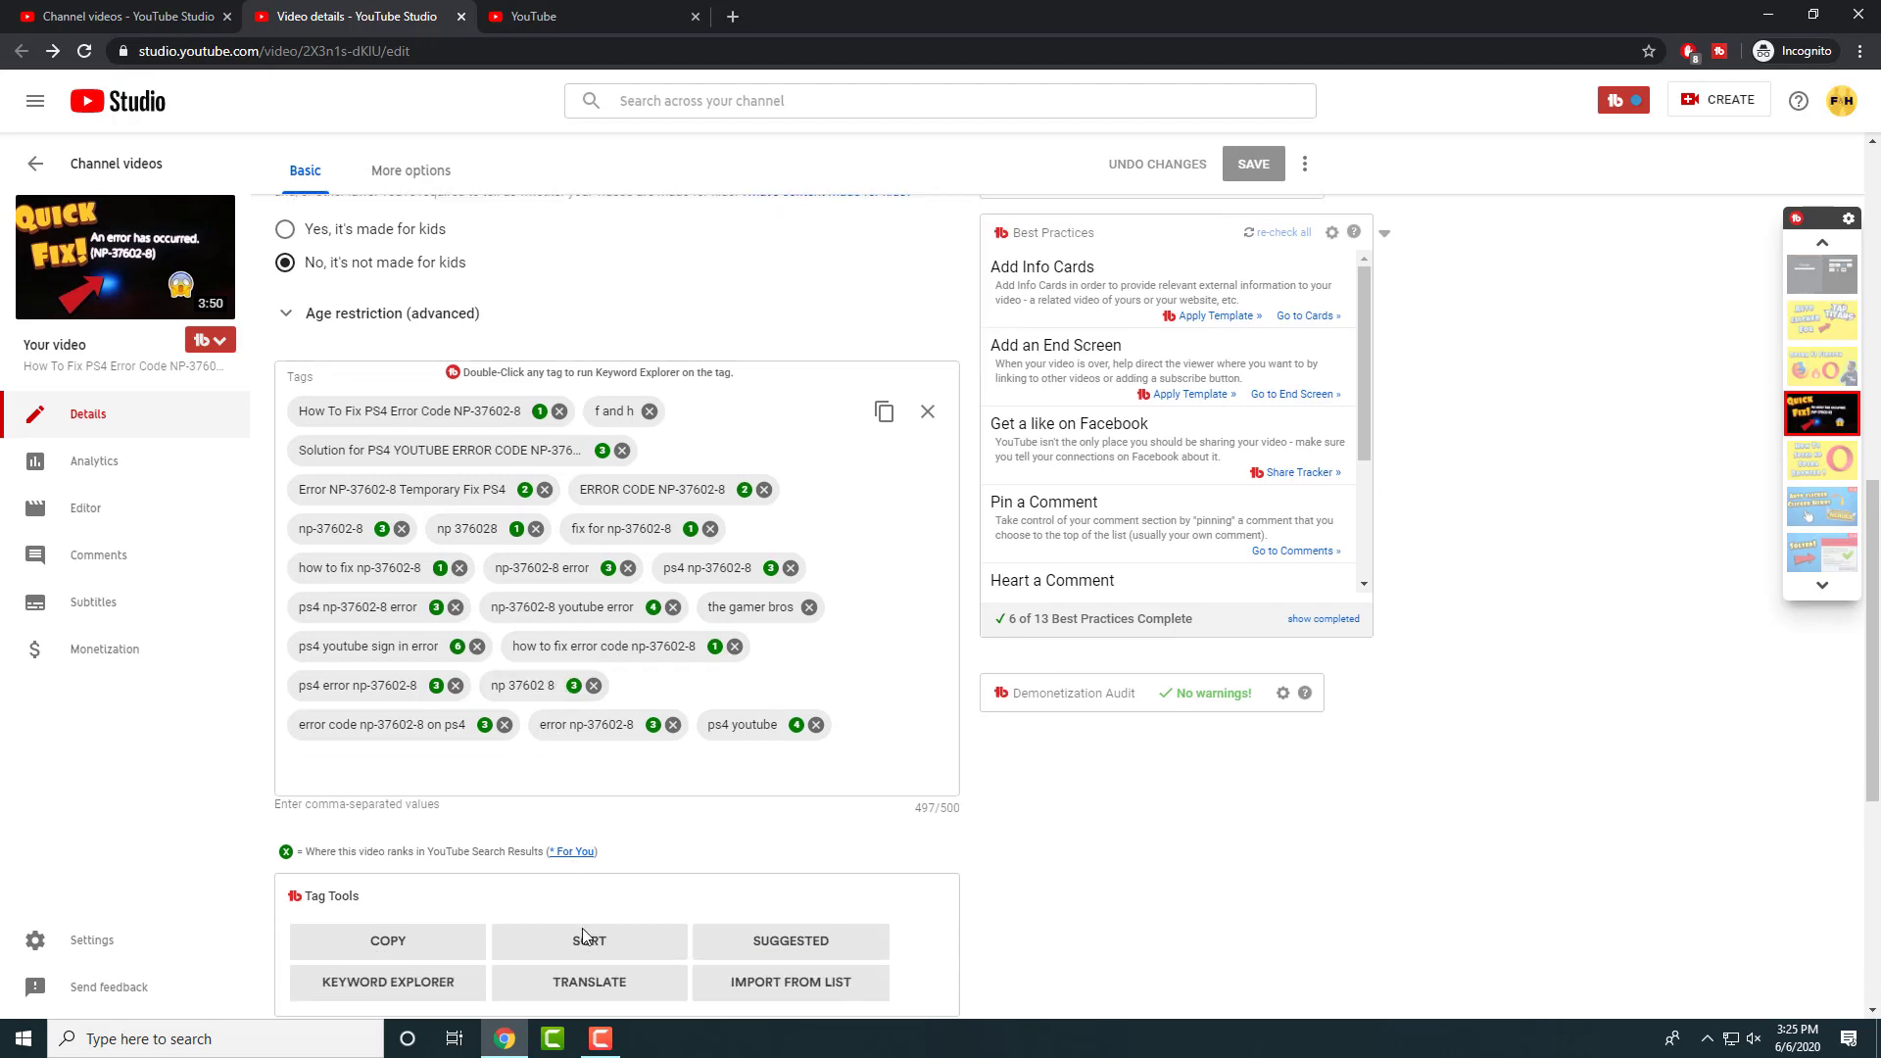
click(756, 955)
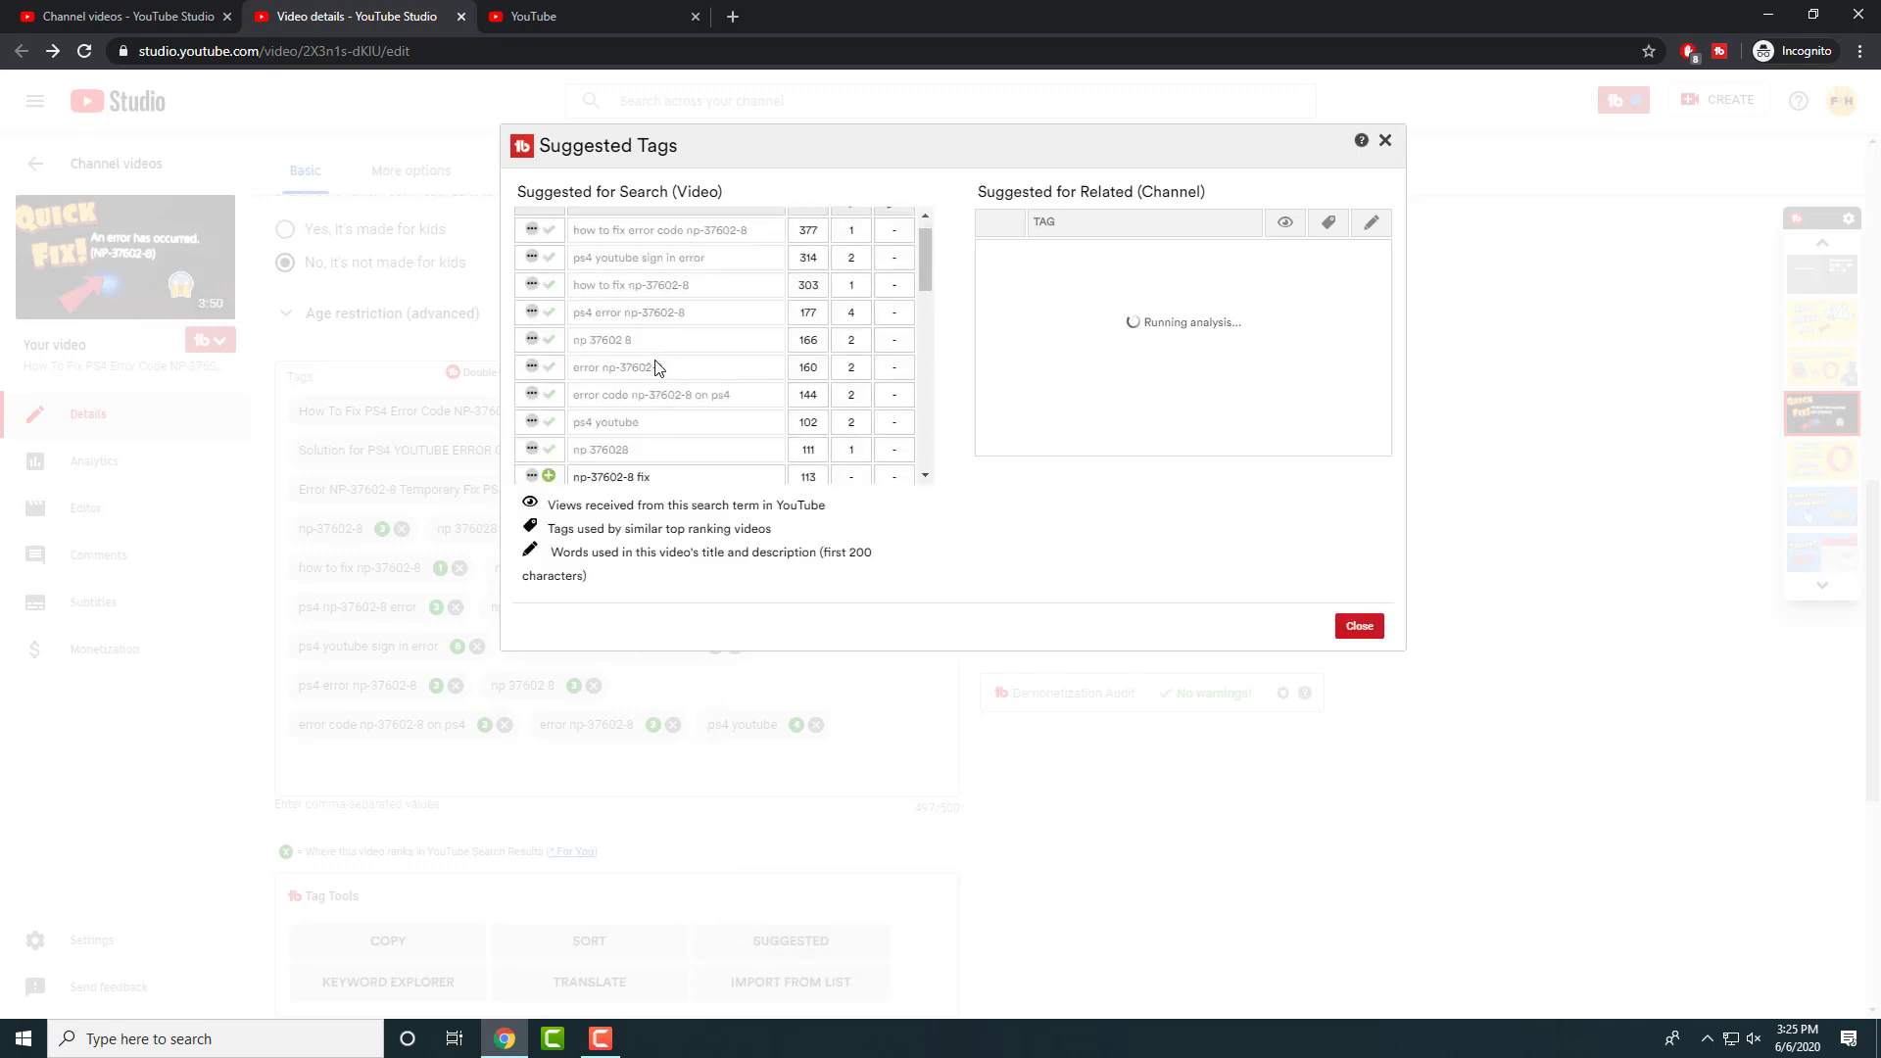
Add the suggested search tags "np-37602-8 fix", "how to fix error np-37602-8" and "youtube ps4 sign in error" to the video.
scroll(655, 372, down, 1)
scroll(655, 367, down, 1)
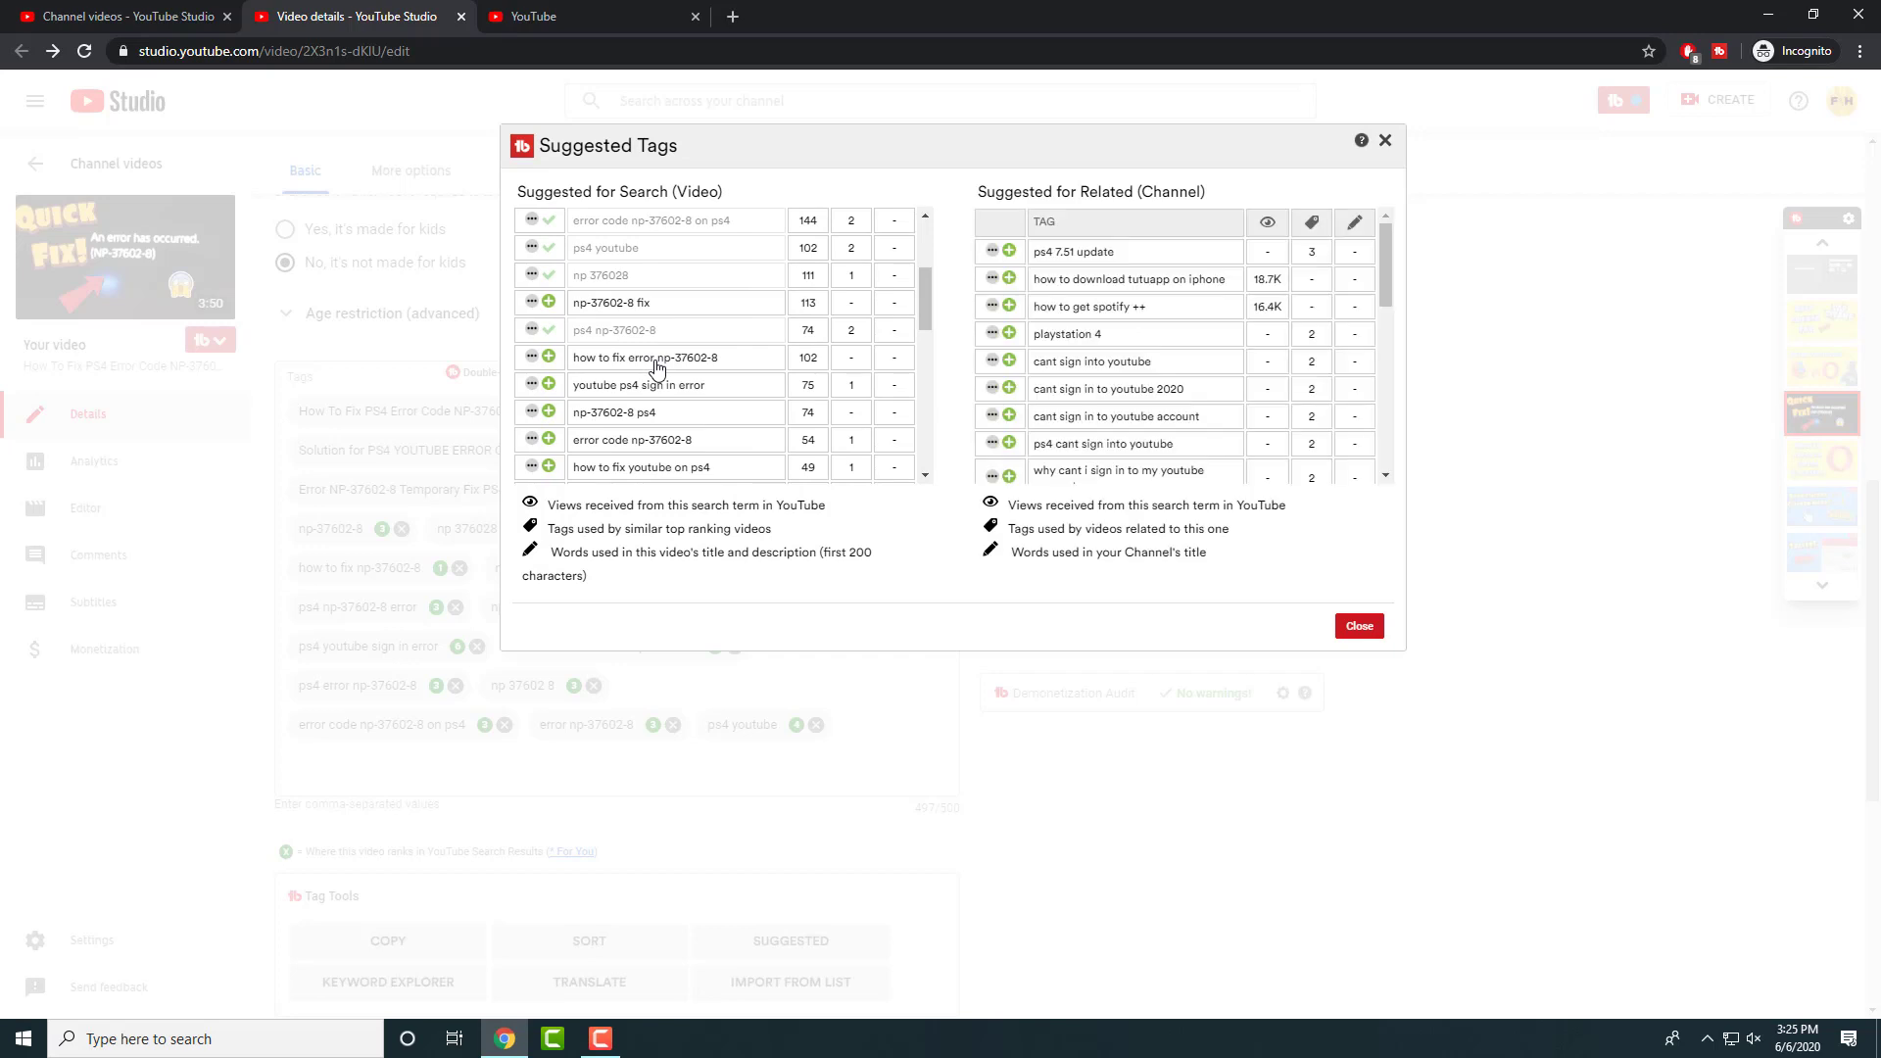
scroll(657, 368, down, 3)
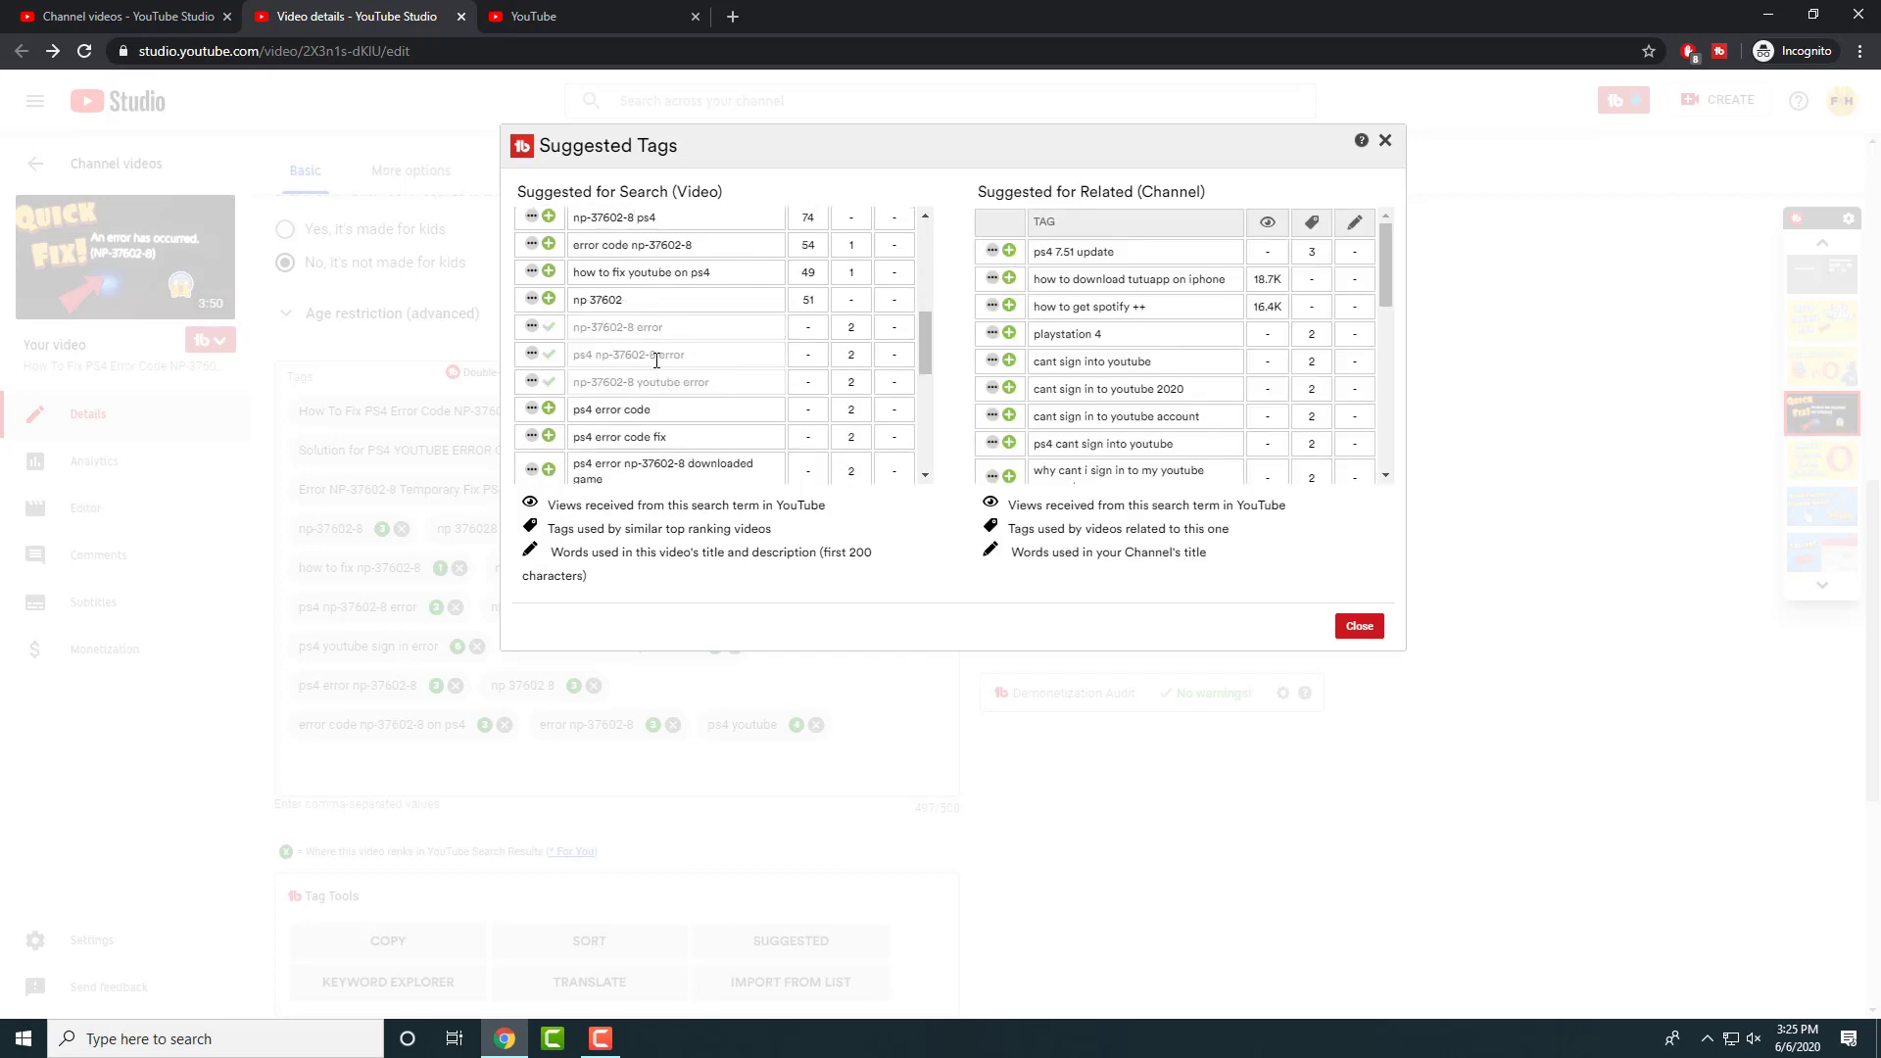
scroll(656, 360, up, 1)
scroll(628, 382, up, 2)
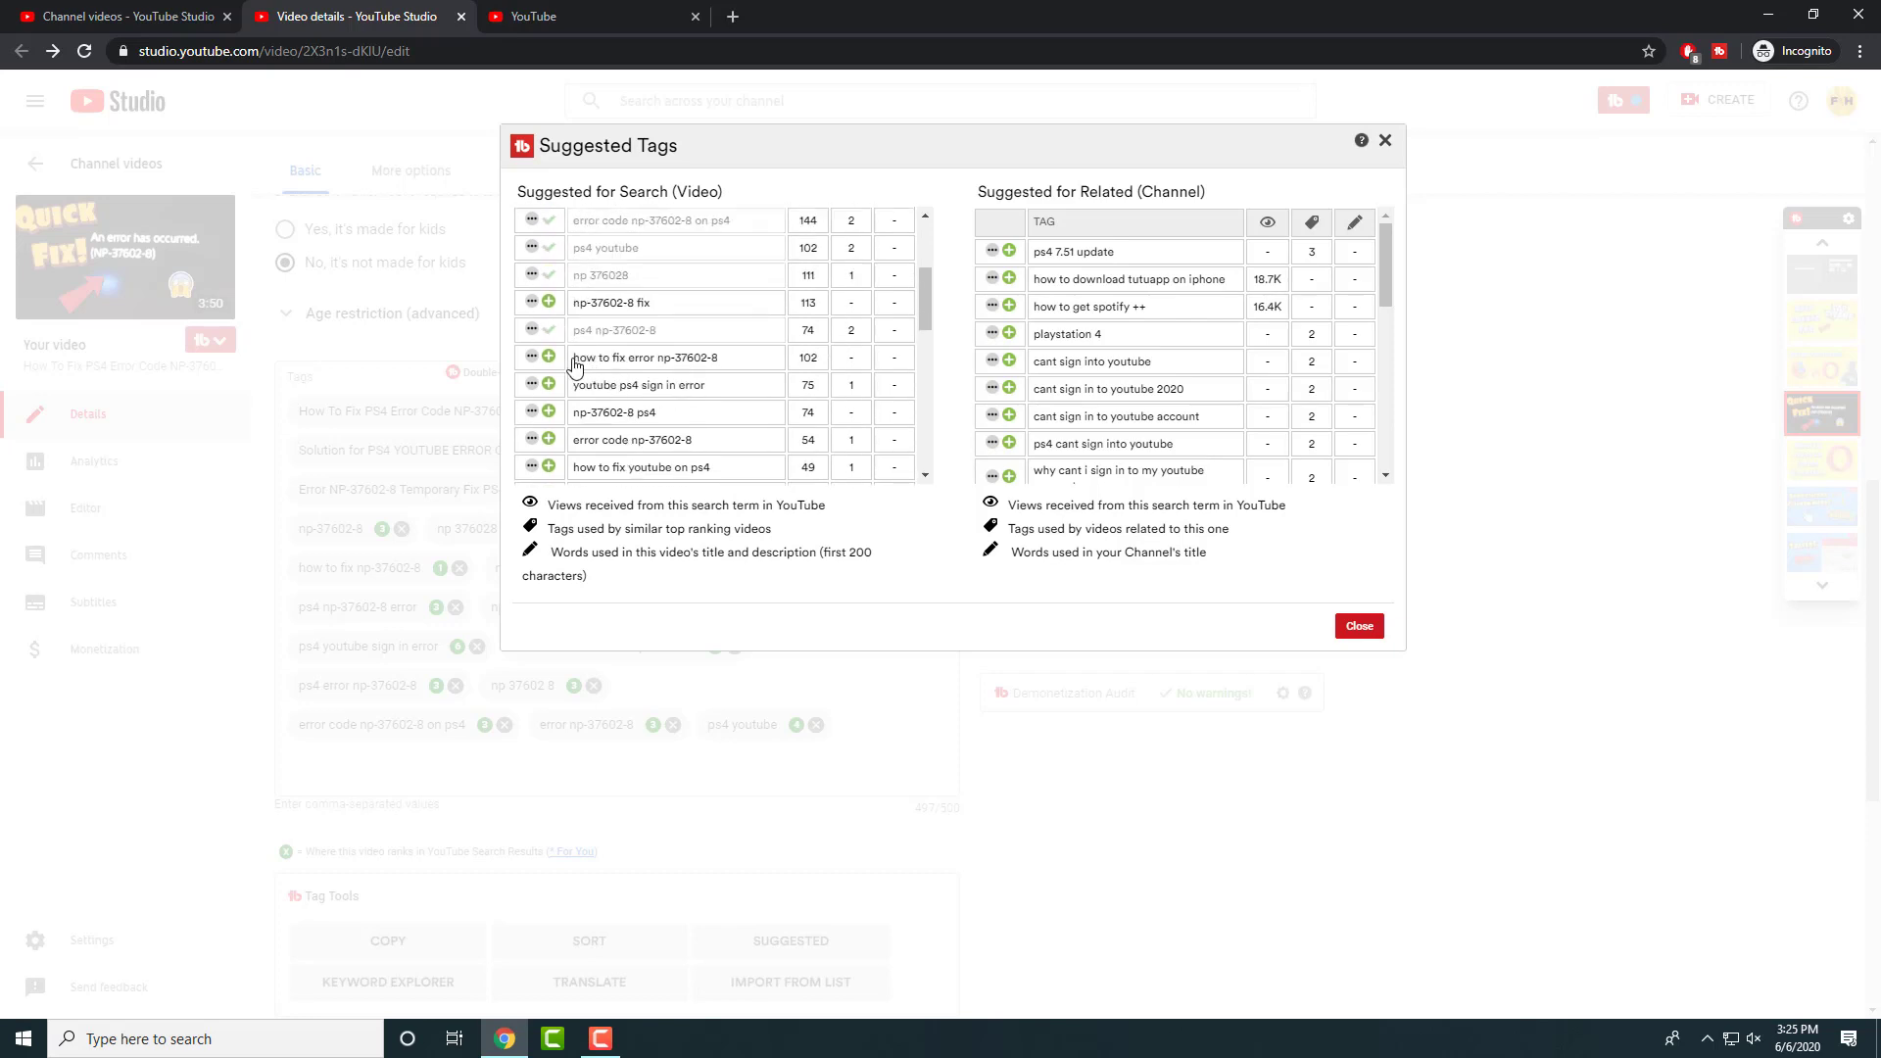
click(550, 359)
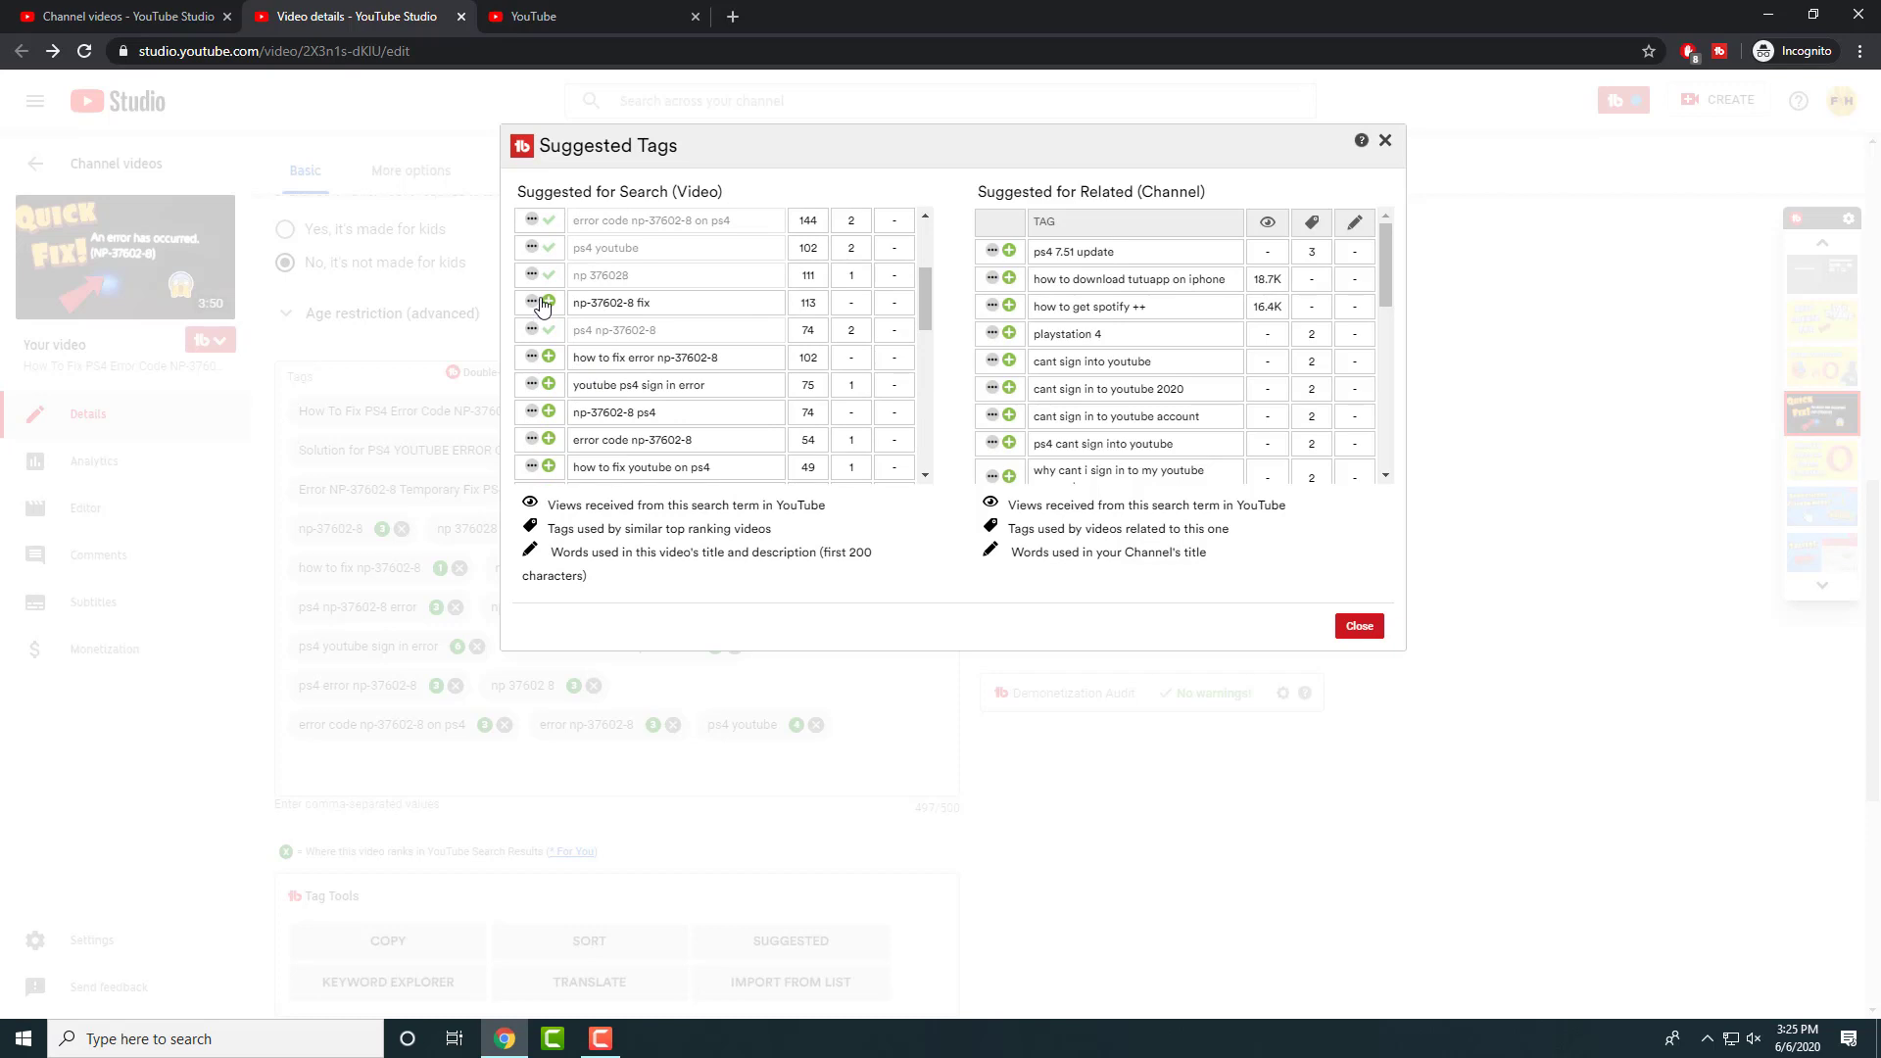
click(550, 388)
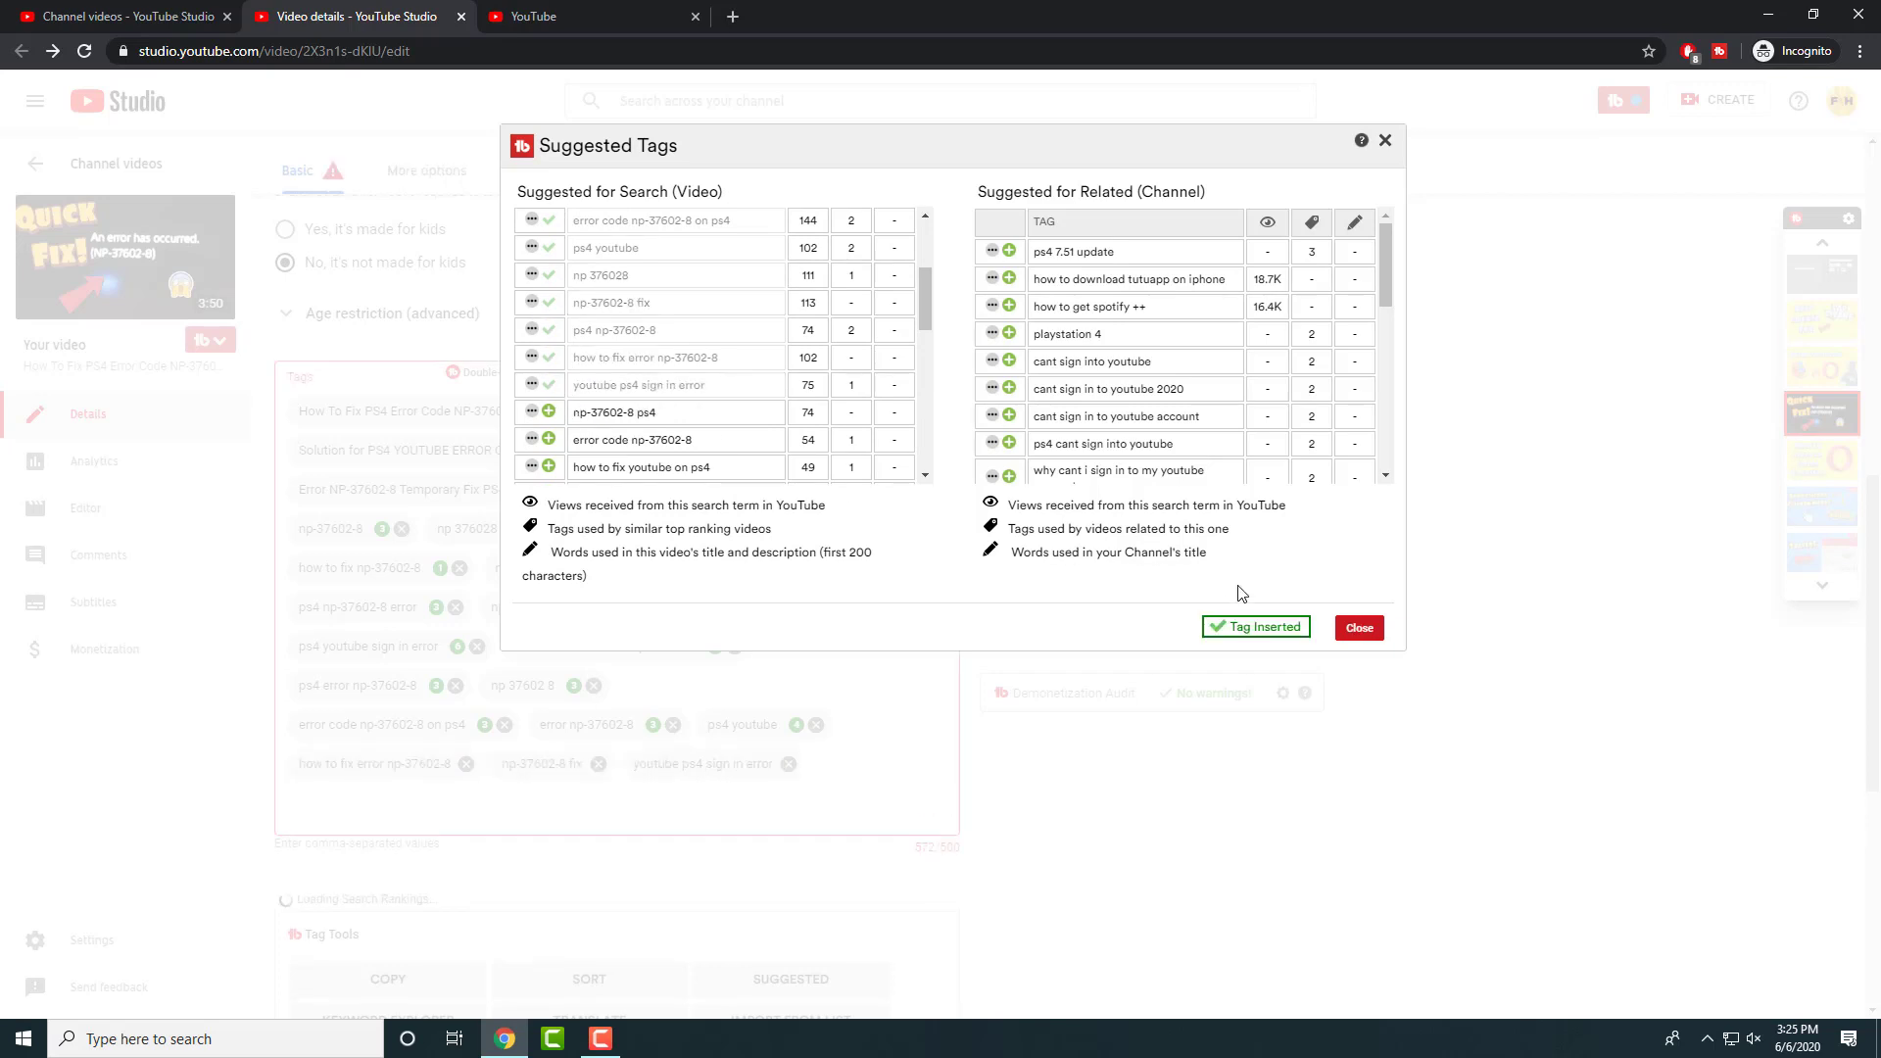
Copy the suggested tag "np-37602-8 error", find it among the video's tags and remove it.
scroll(650, 365, down, 2)
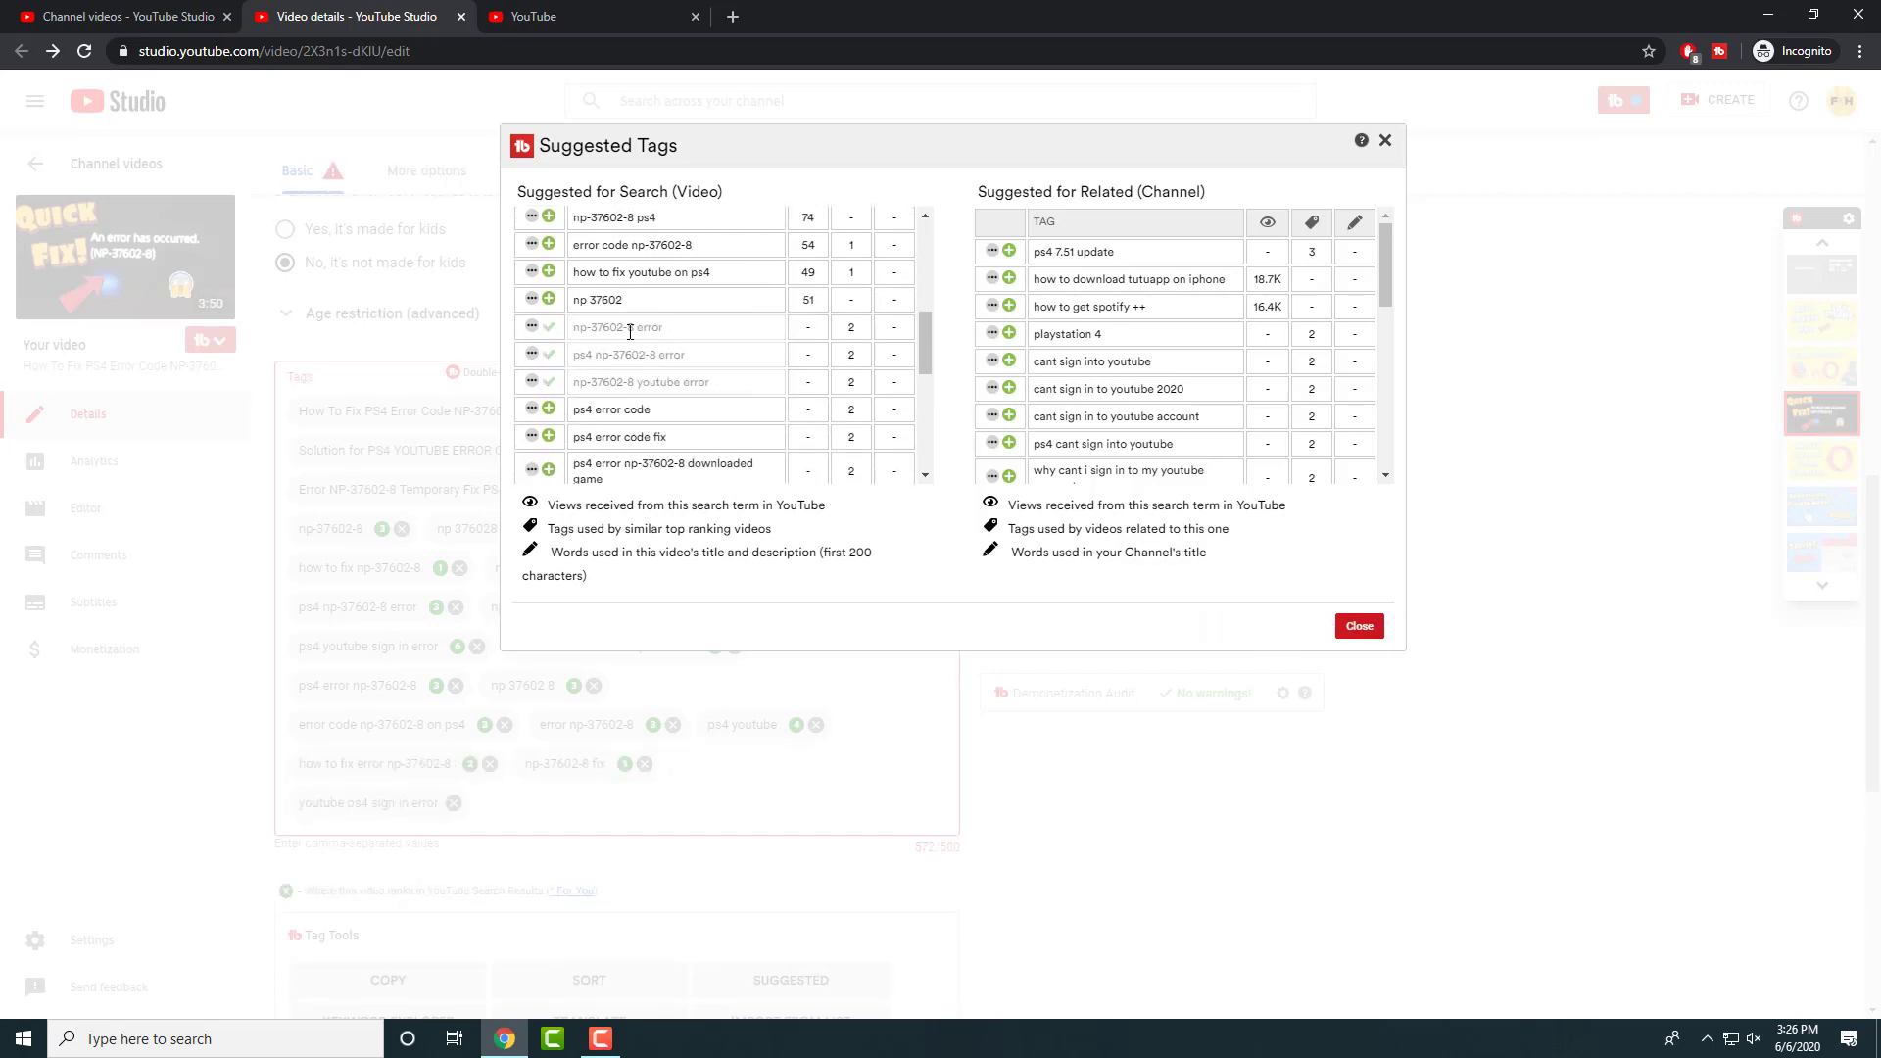
drag(628, 327, 638, 355)
triple_click(637, 329)
key(ctrl+c)
click(1377, 628)
key(ctrl+f)
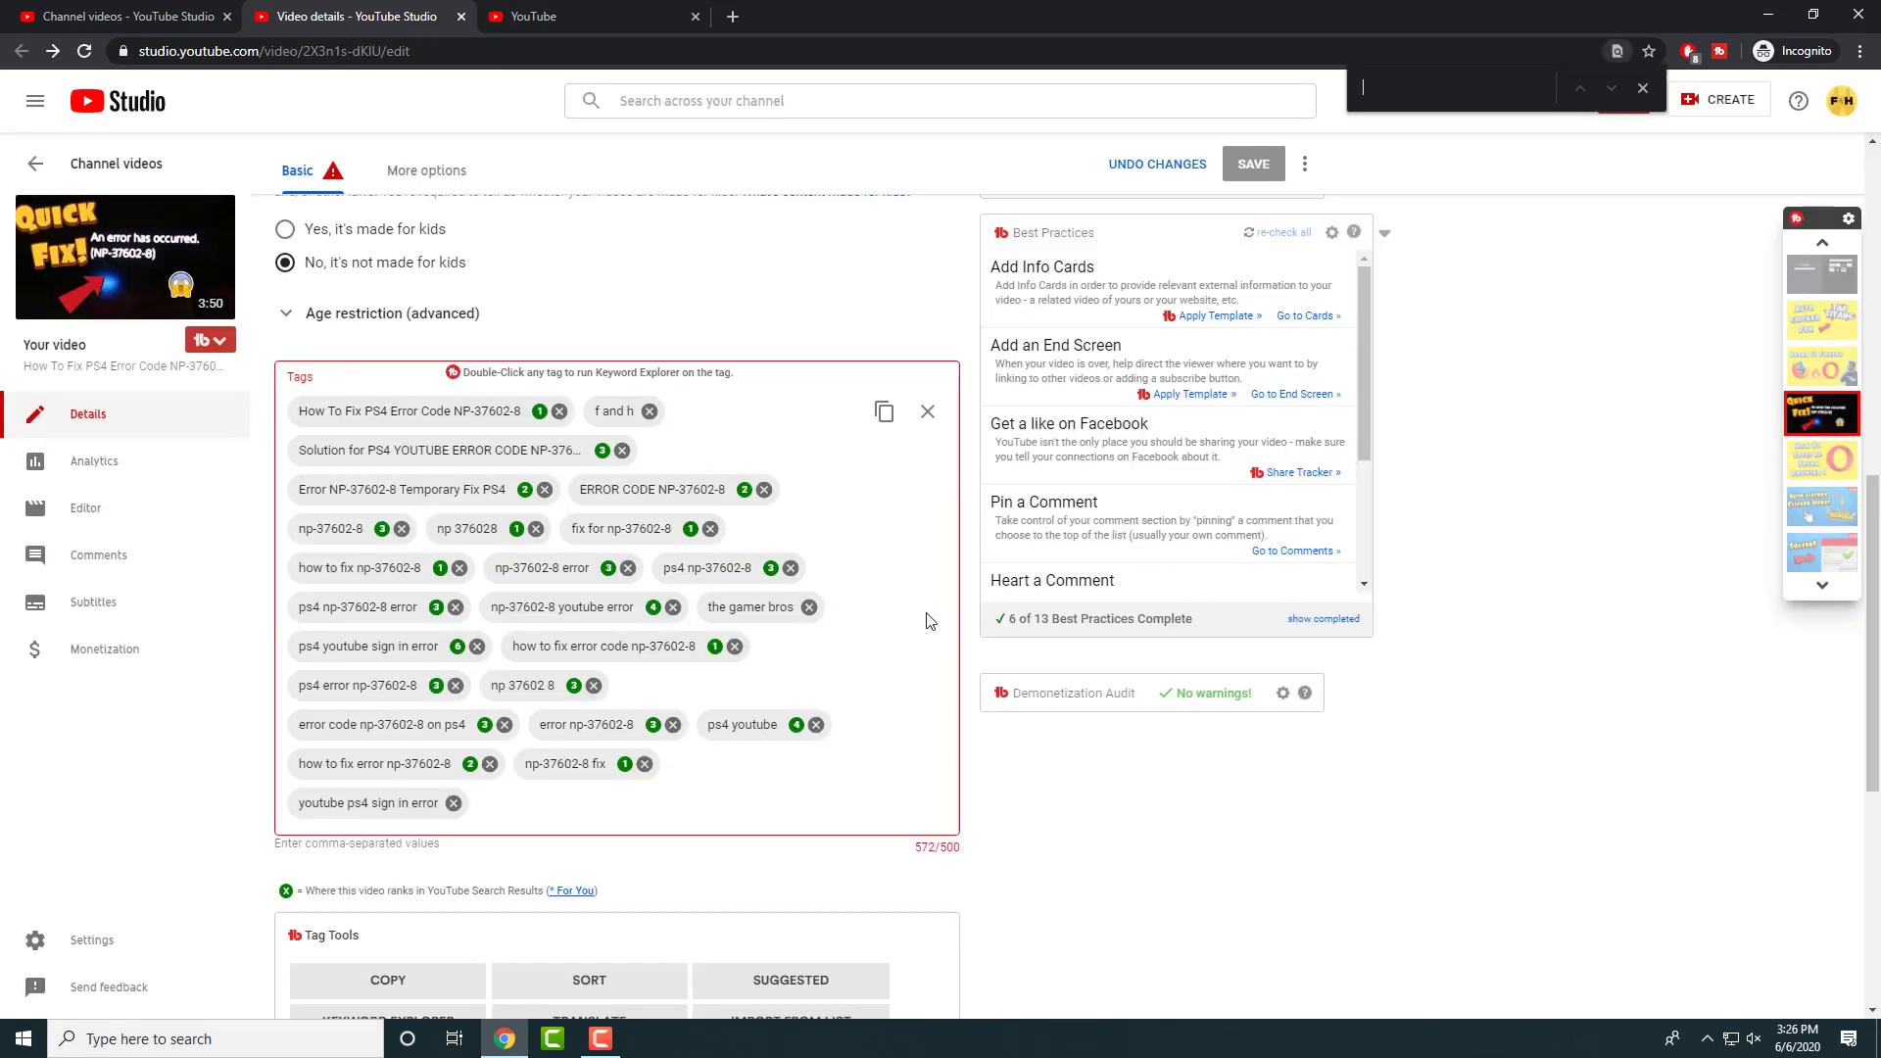
key(ctrl+v)
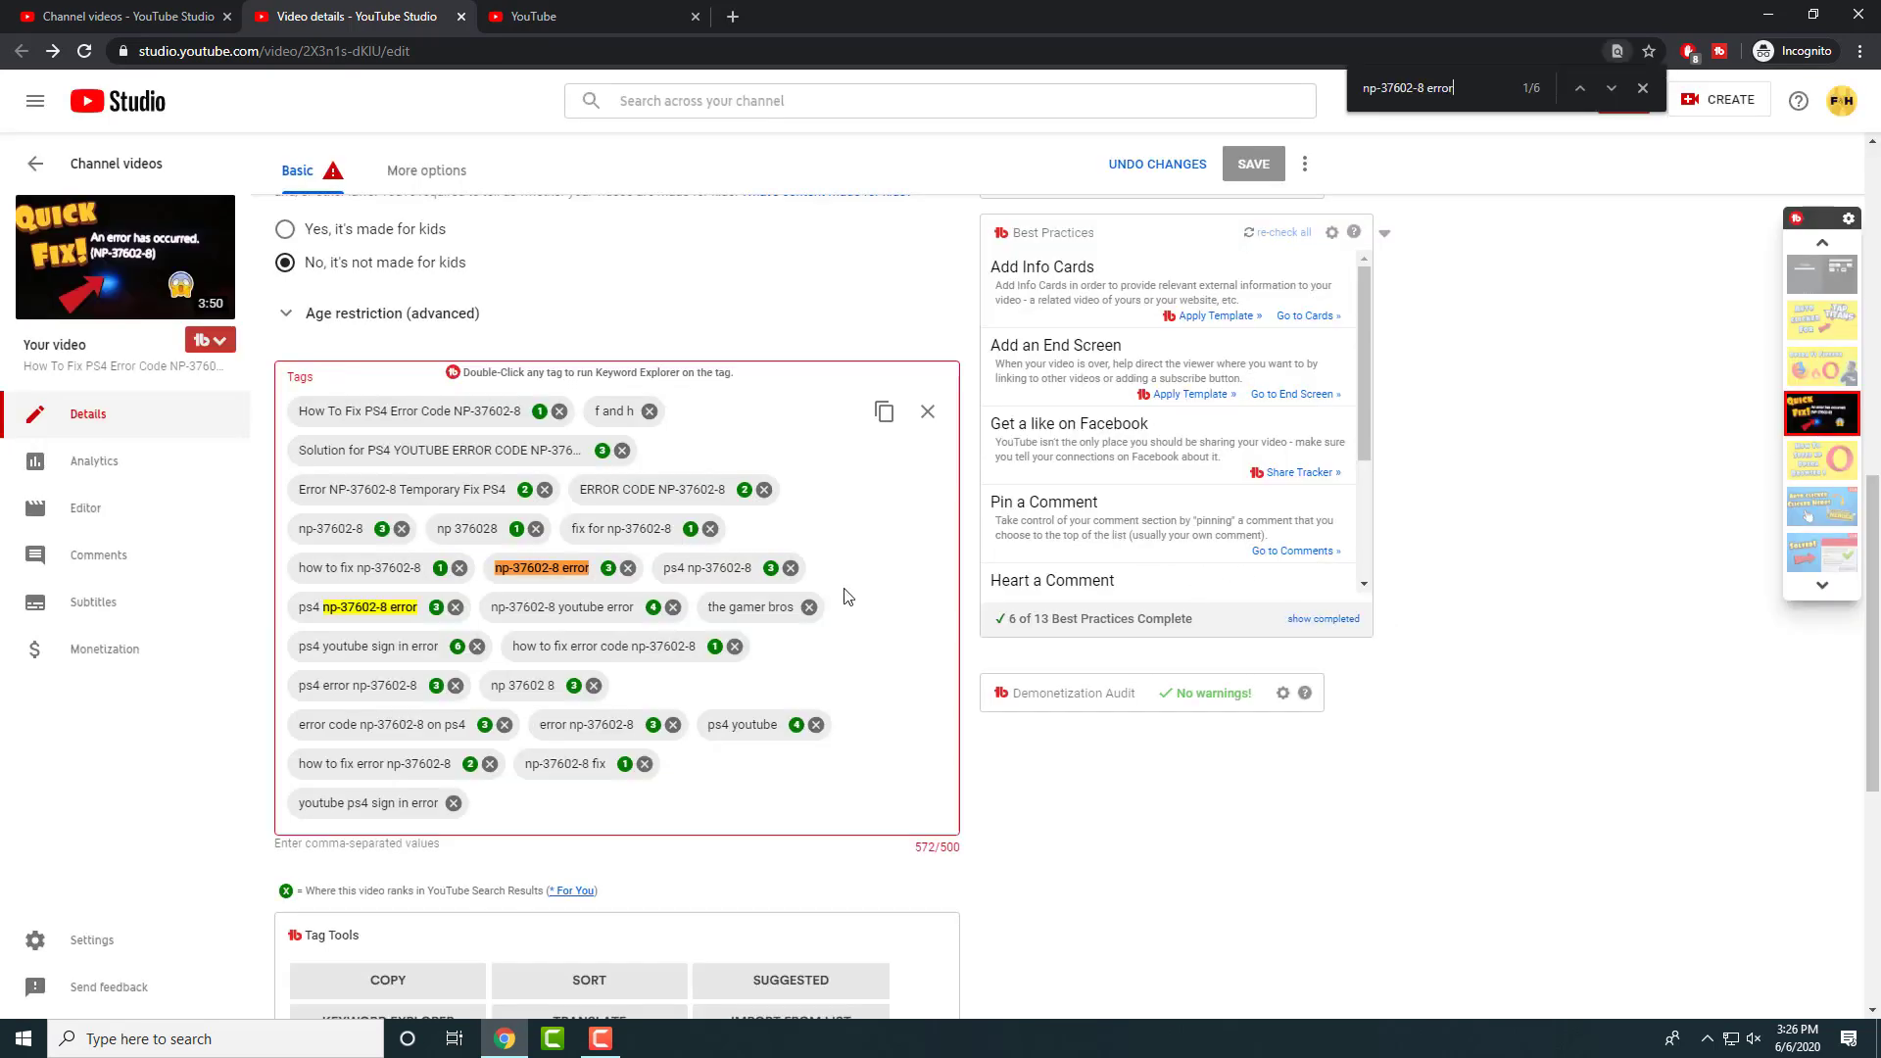
click(628, 568)
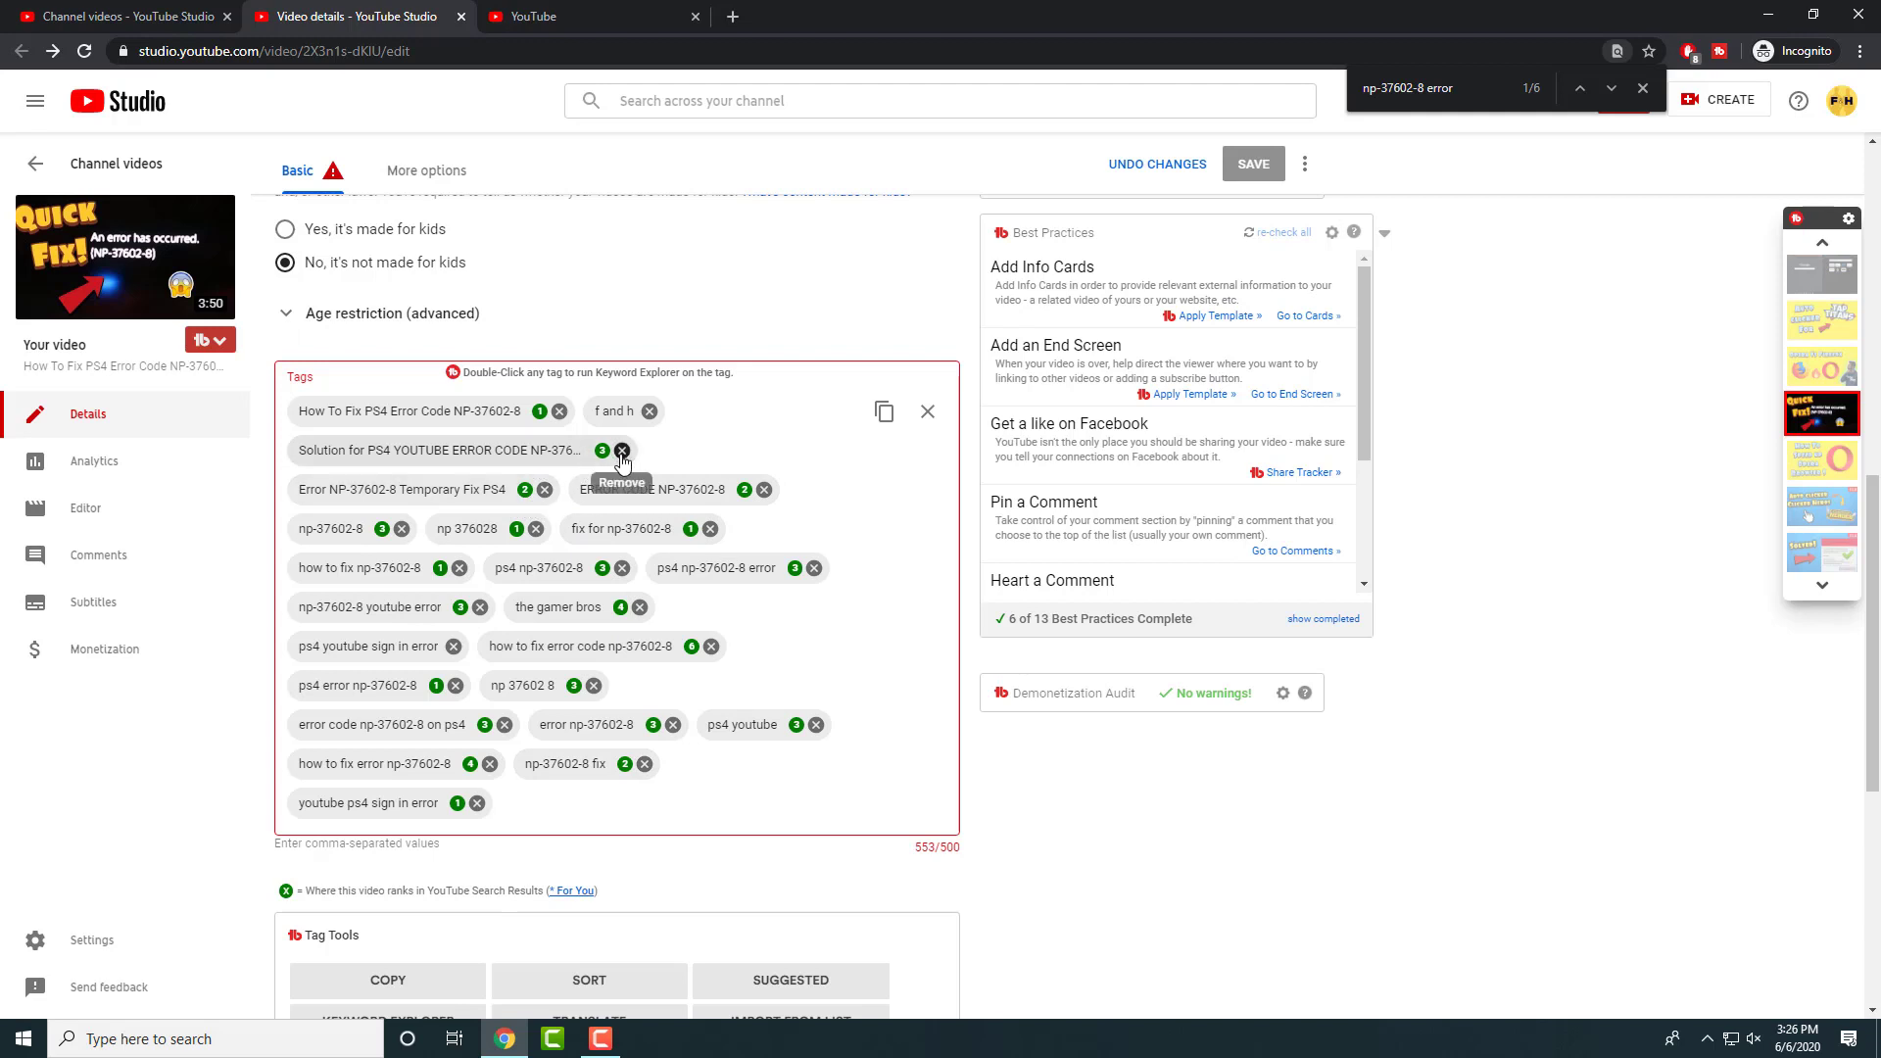
Remove the "how to fix error code np-37602-8" tag and the "Solution for PS4 YOUTUBE ERROR CODE" tag from the video.
click(711, 647)
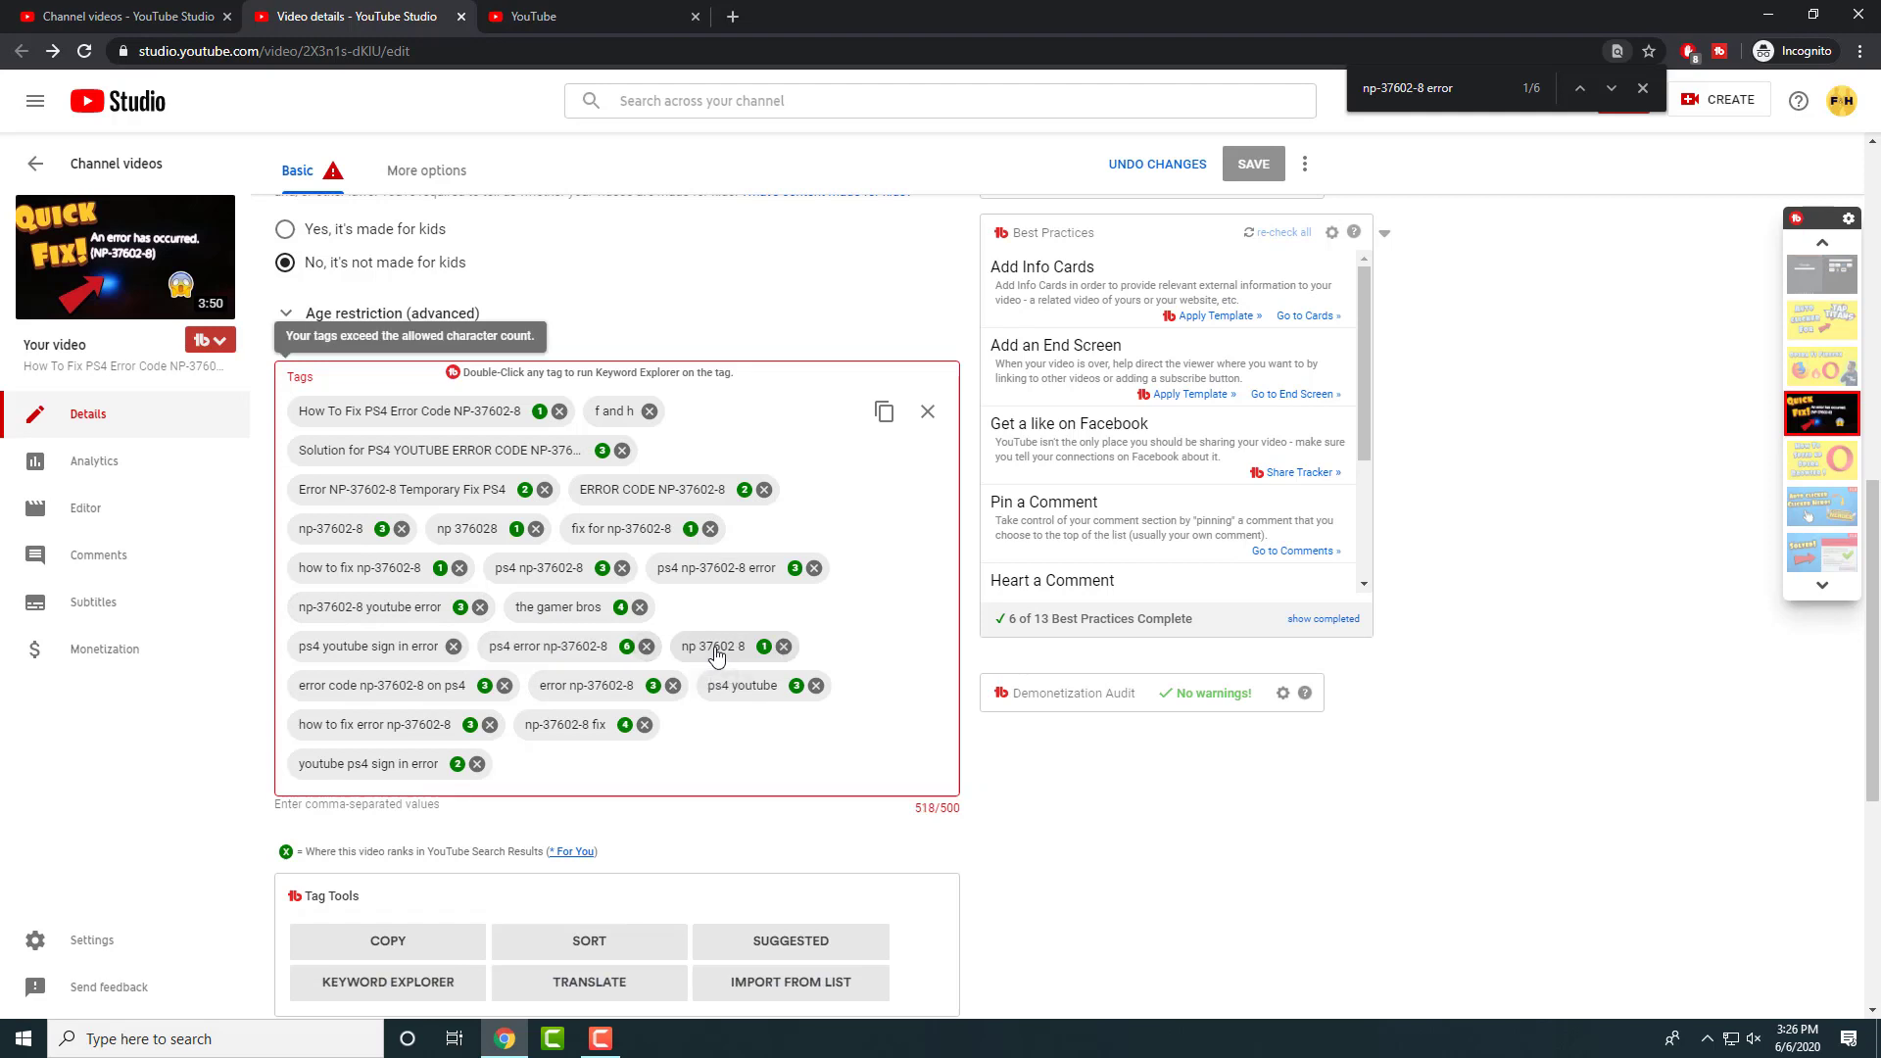
click(622, 451)
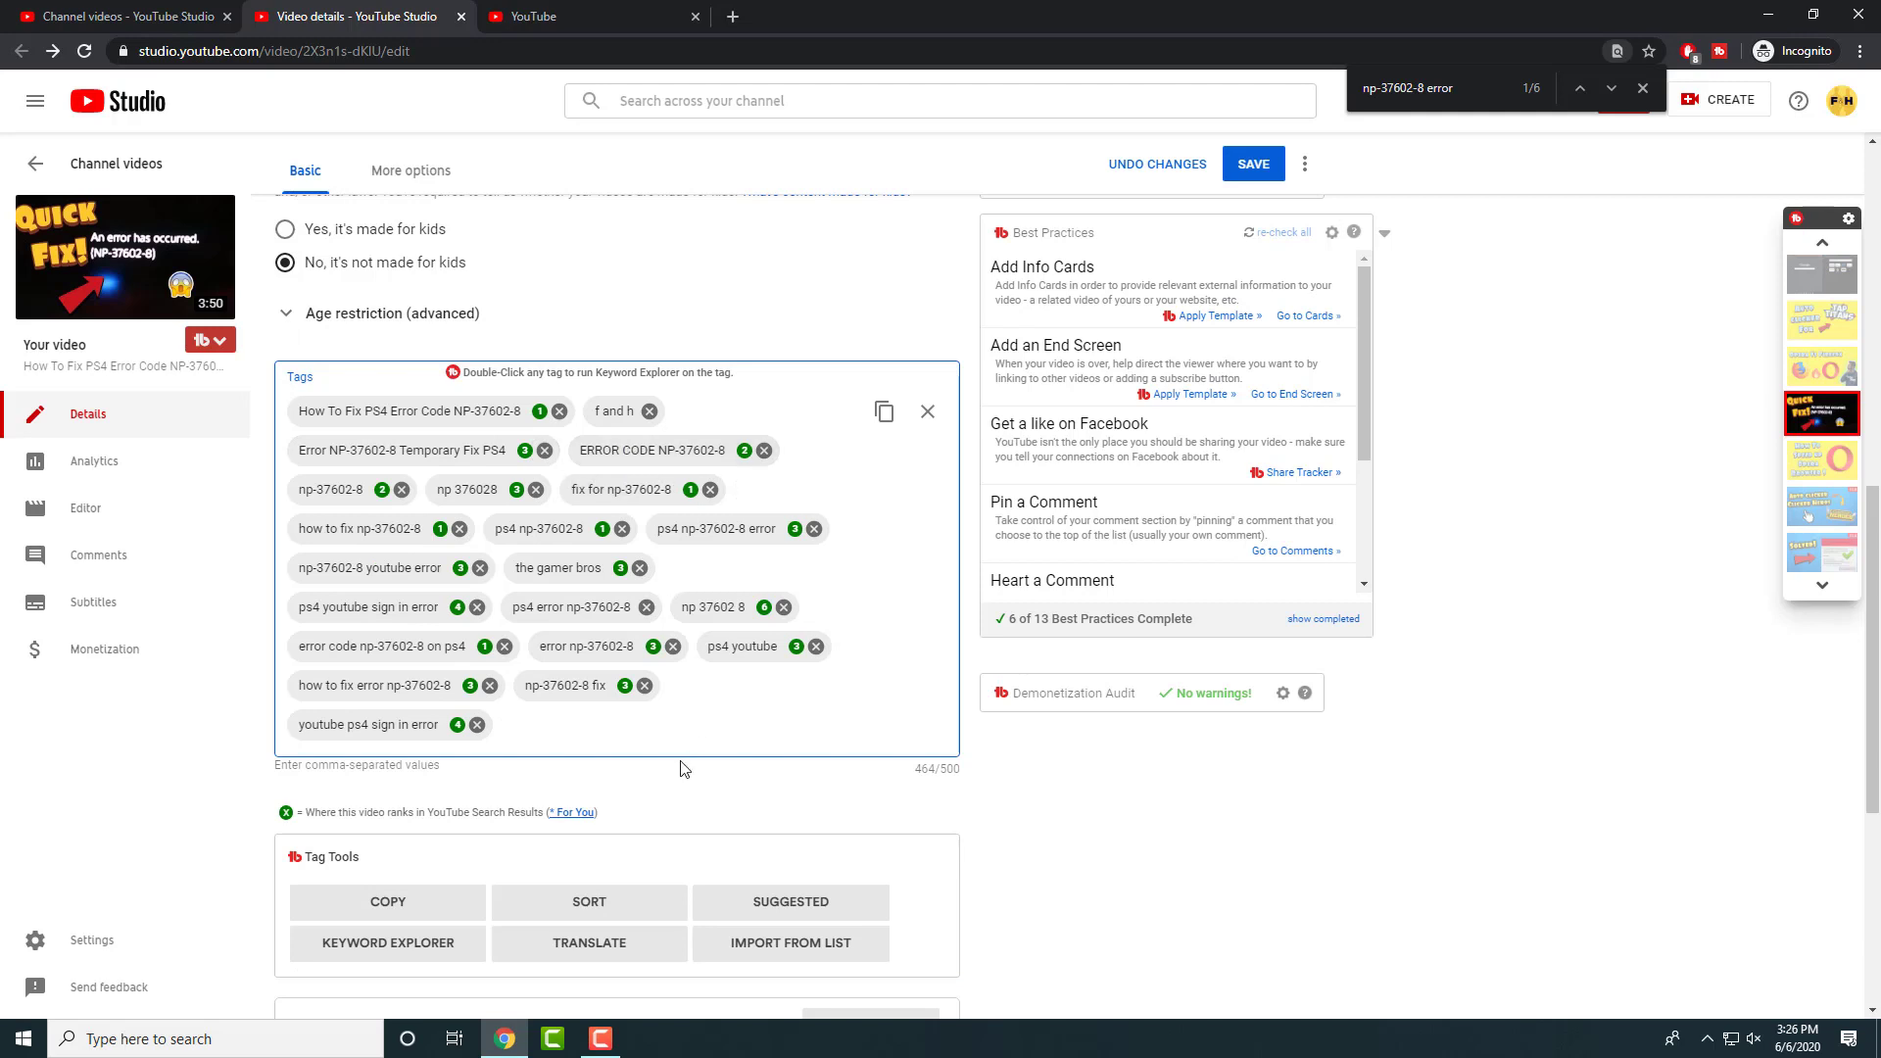
Add the suggested tag "how to fix error code np-37602-8" back to the video and save the changes.
click(757, 900)
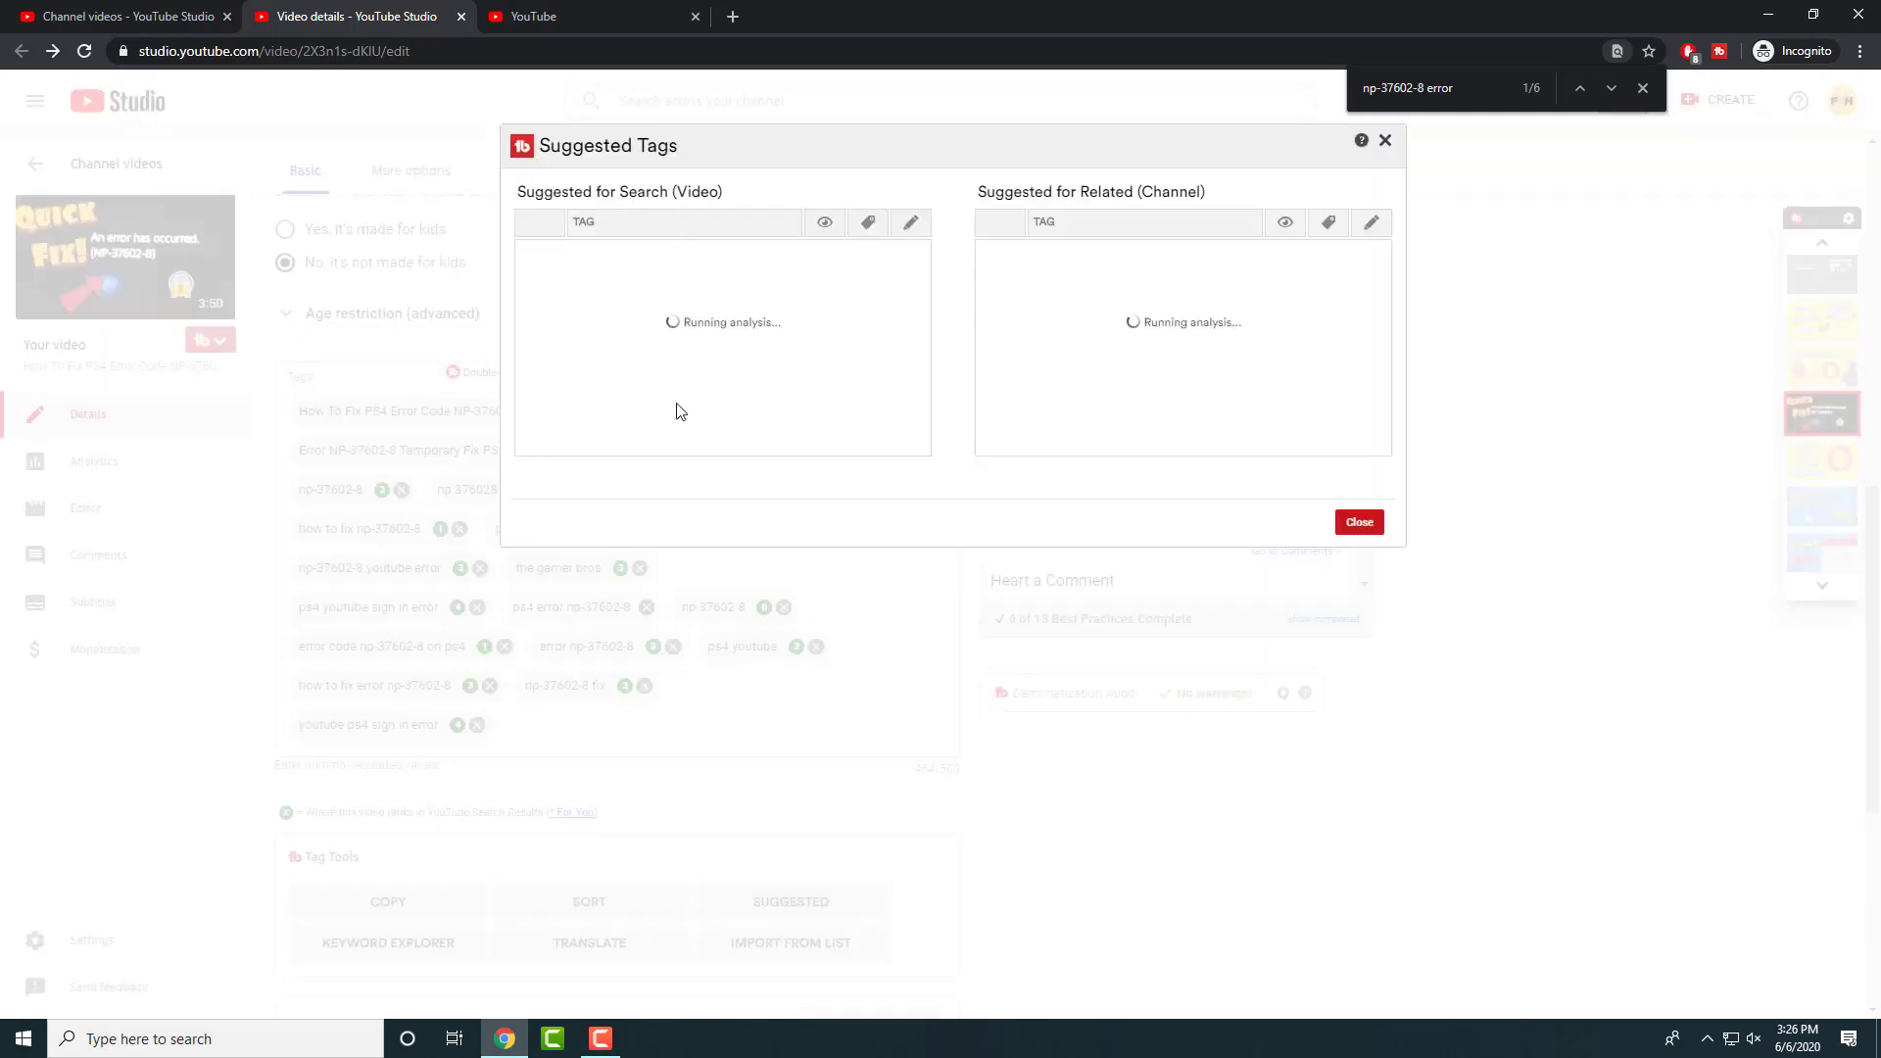
scroll(679, 382, up, 5)
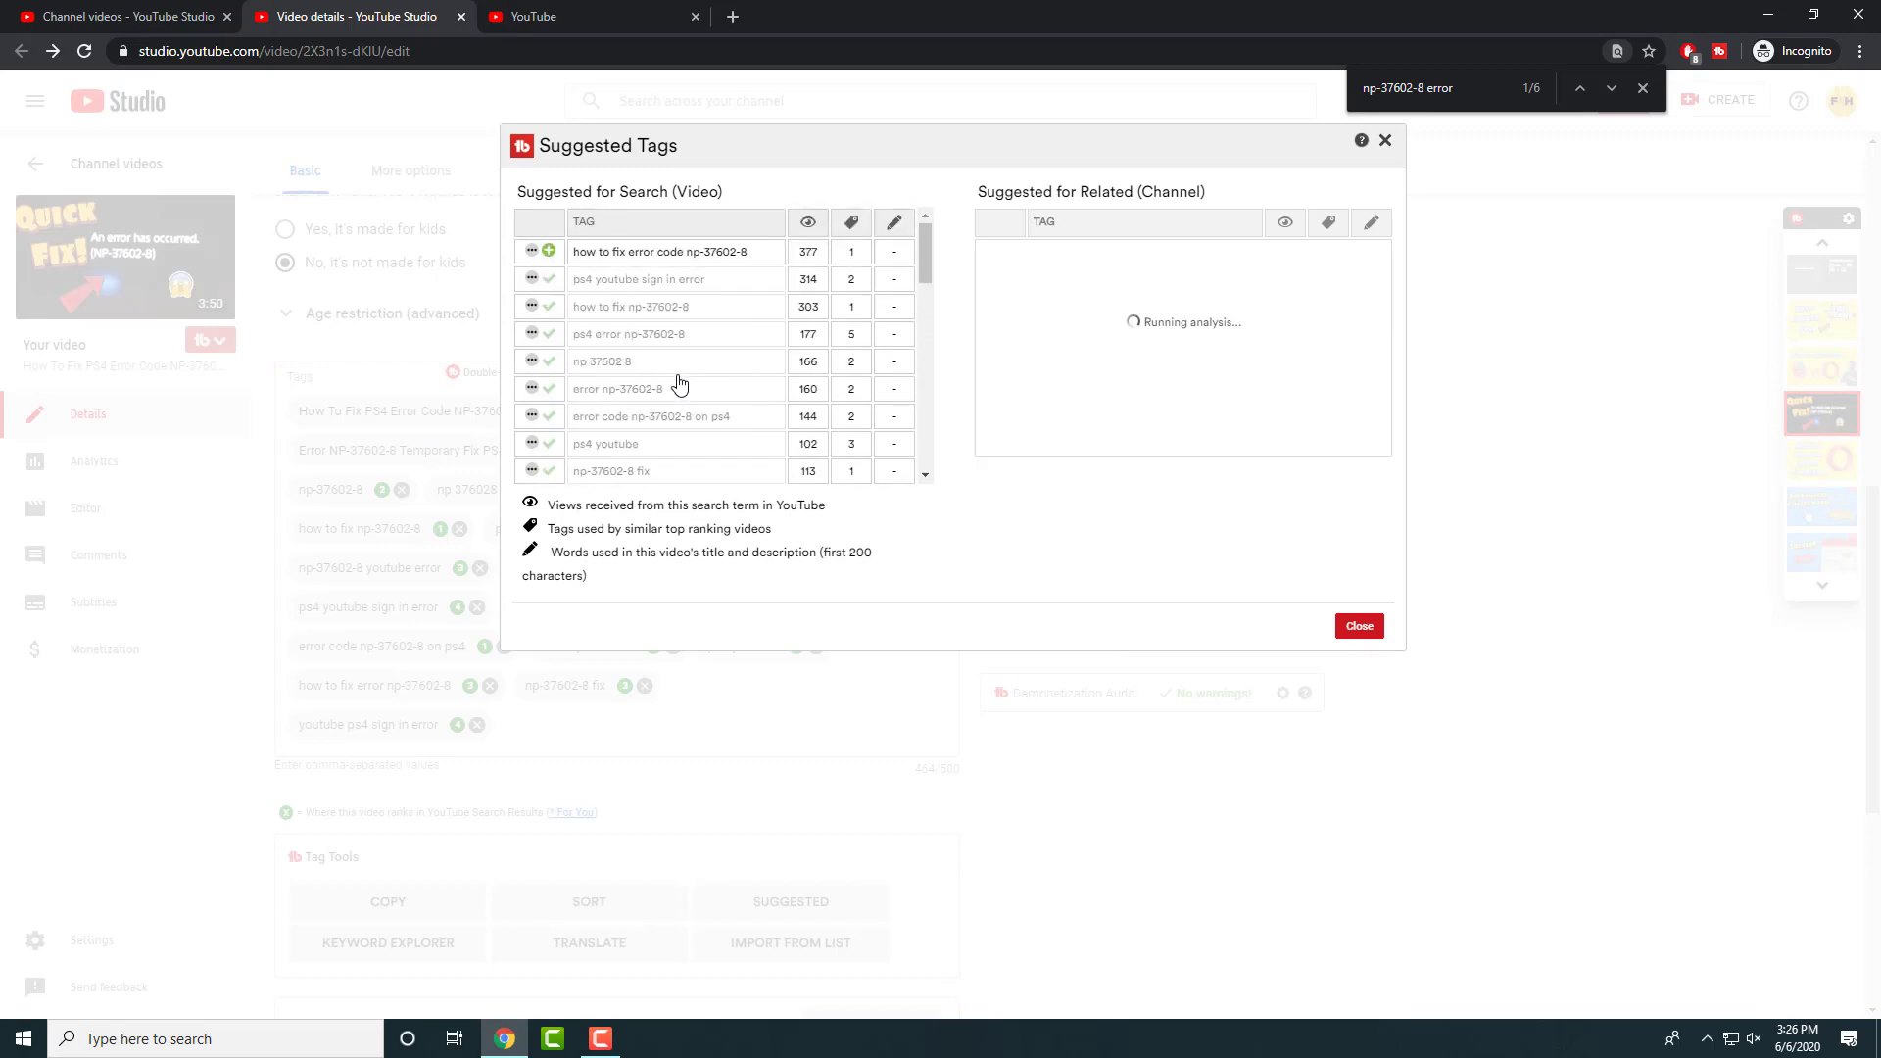
click(550, 255)
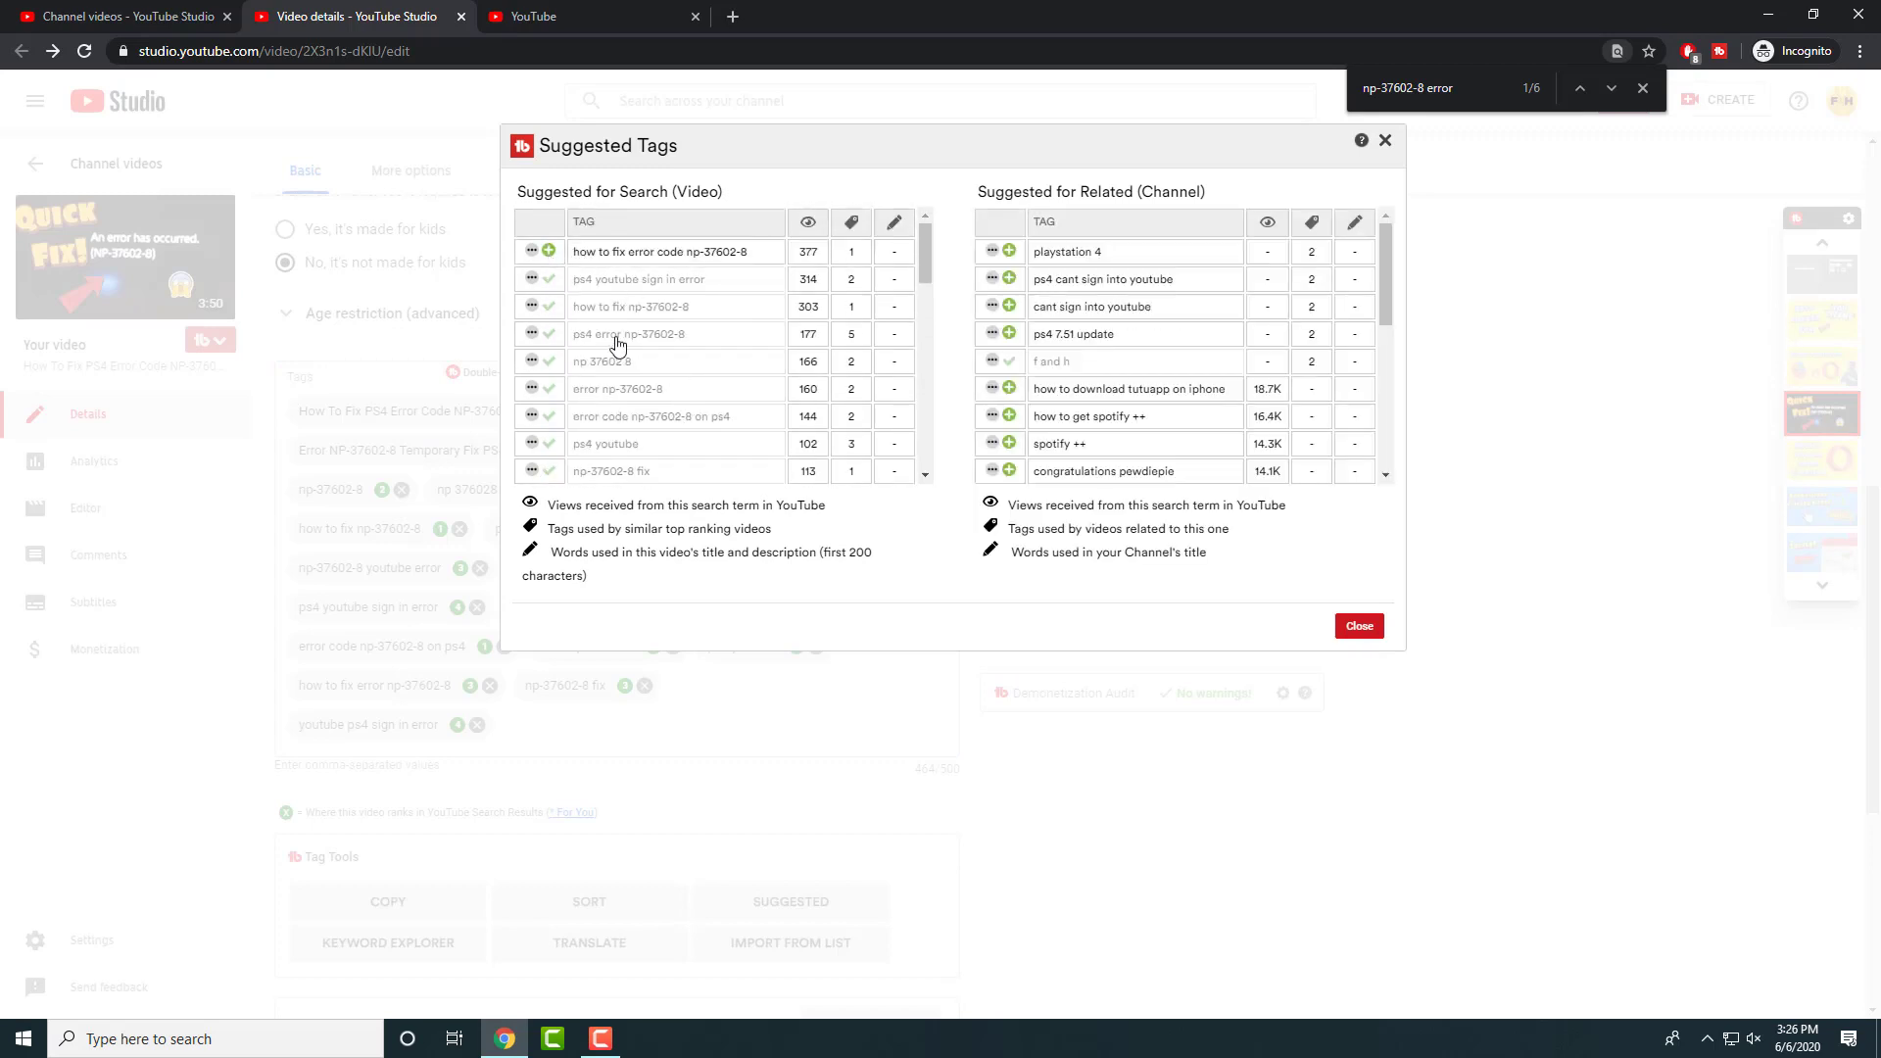
scroll(651, 394, down, 3)
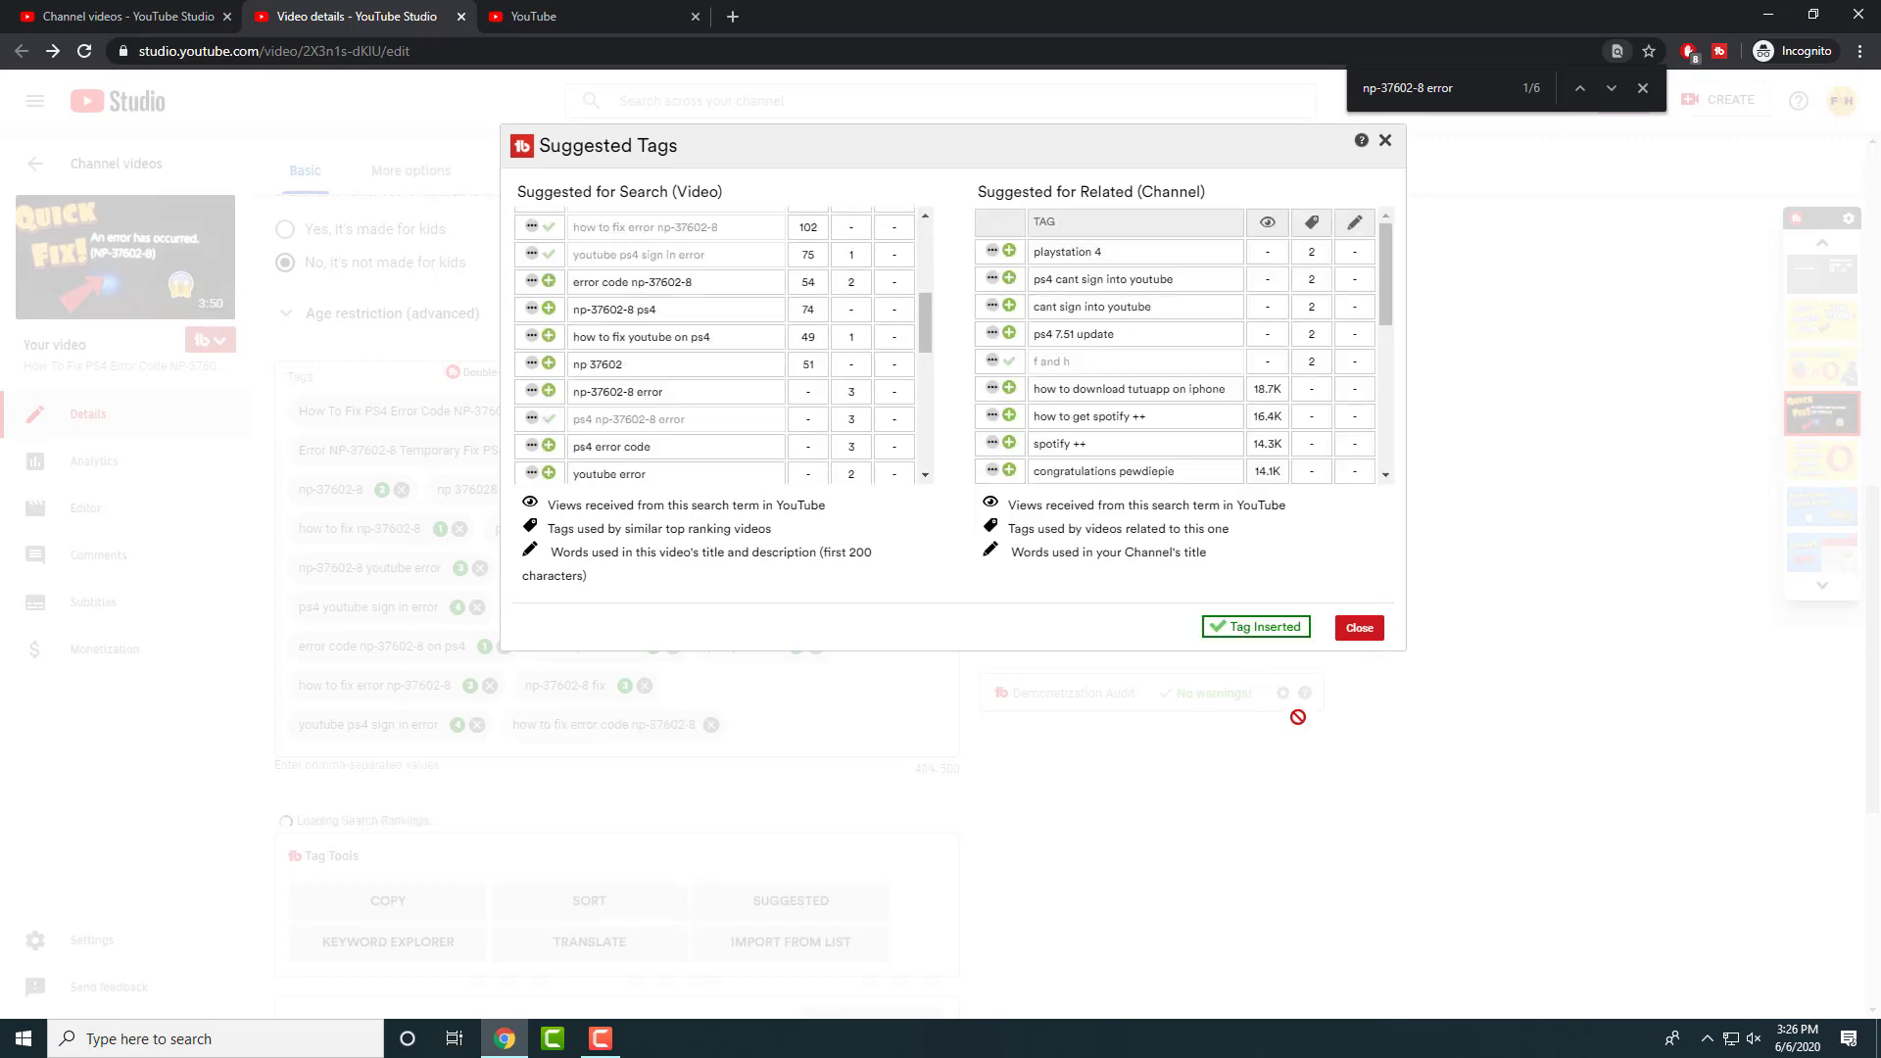
click(1344, 632)
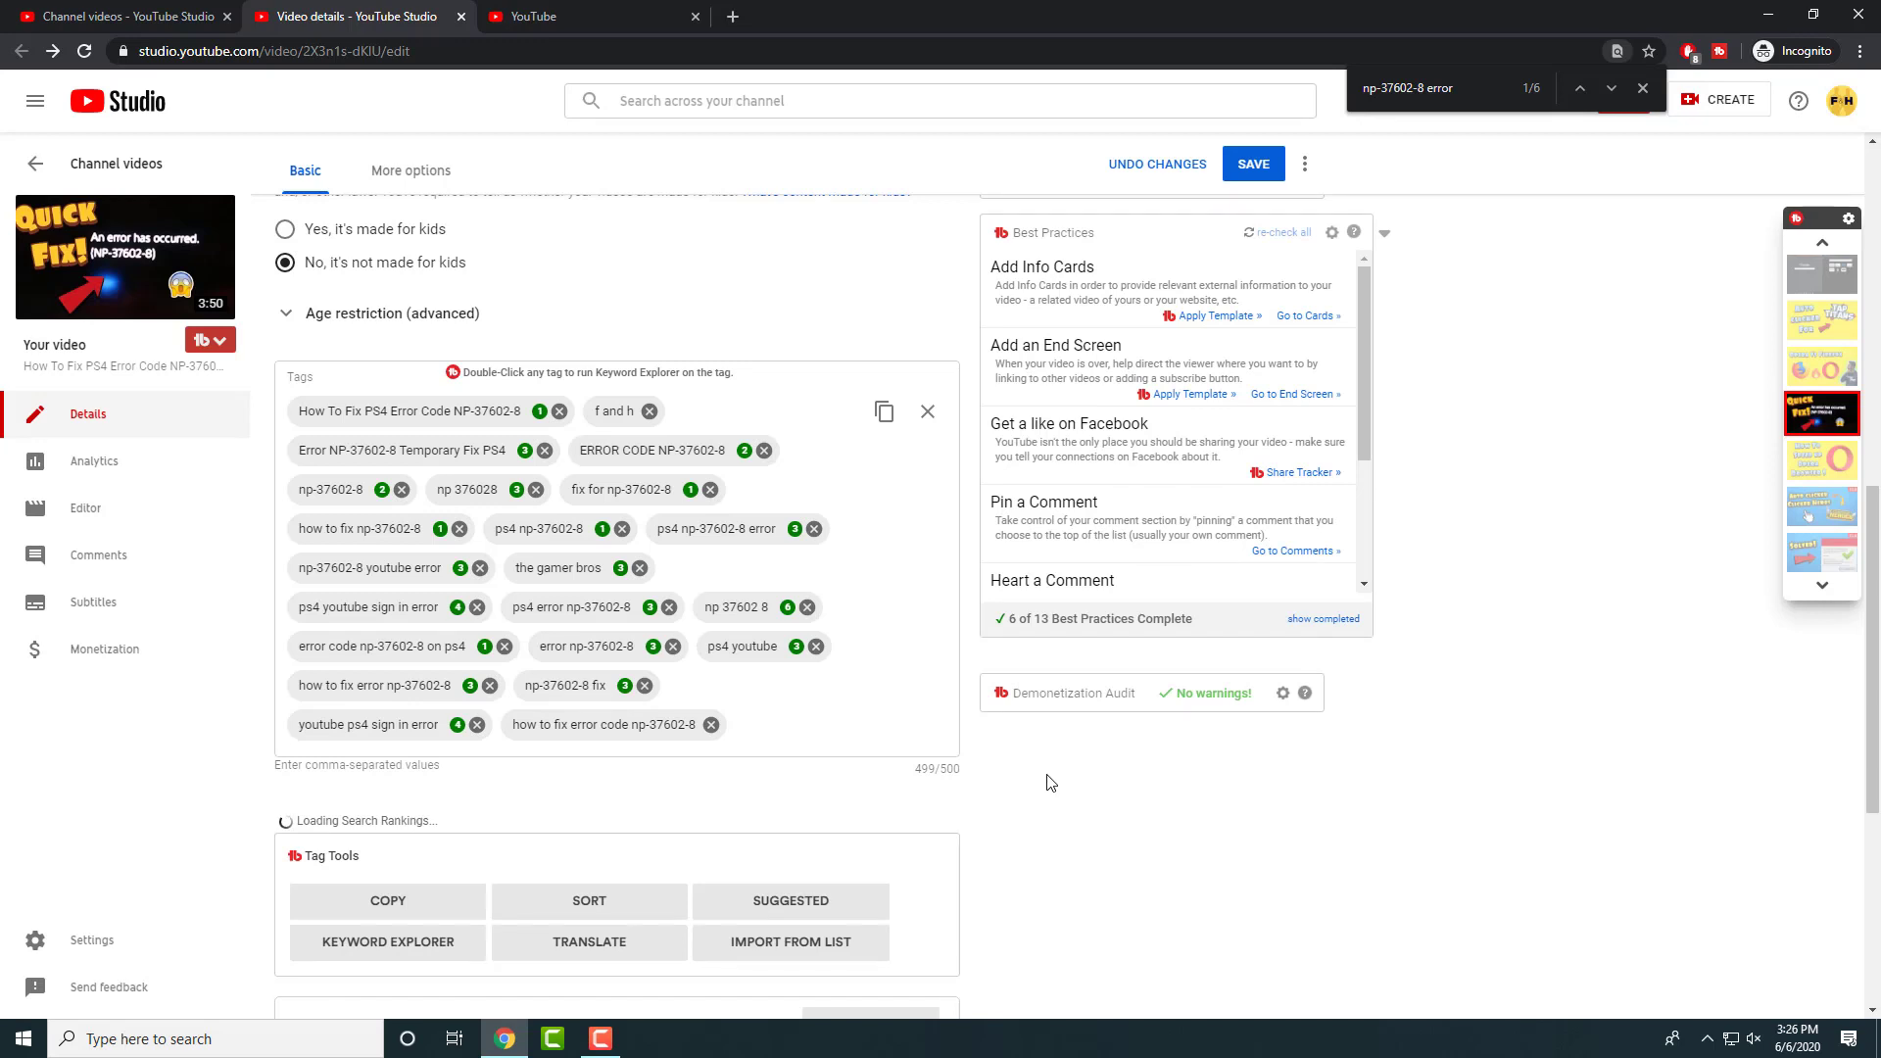
scroll(1051, 782, down, 3)
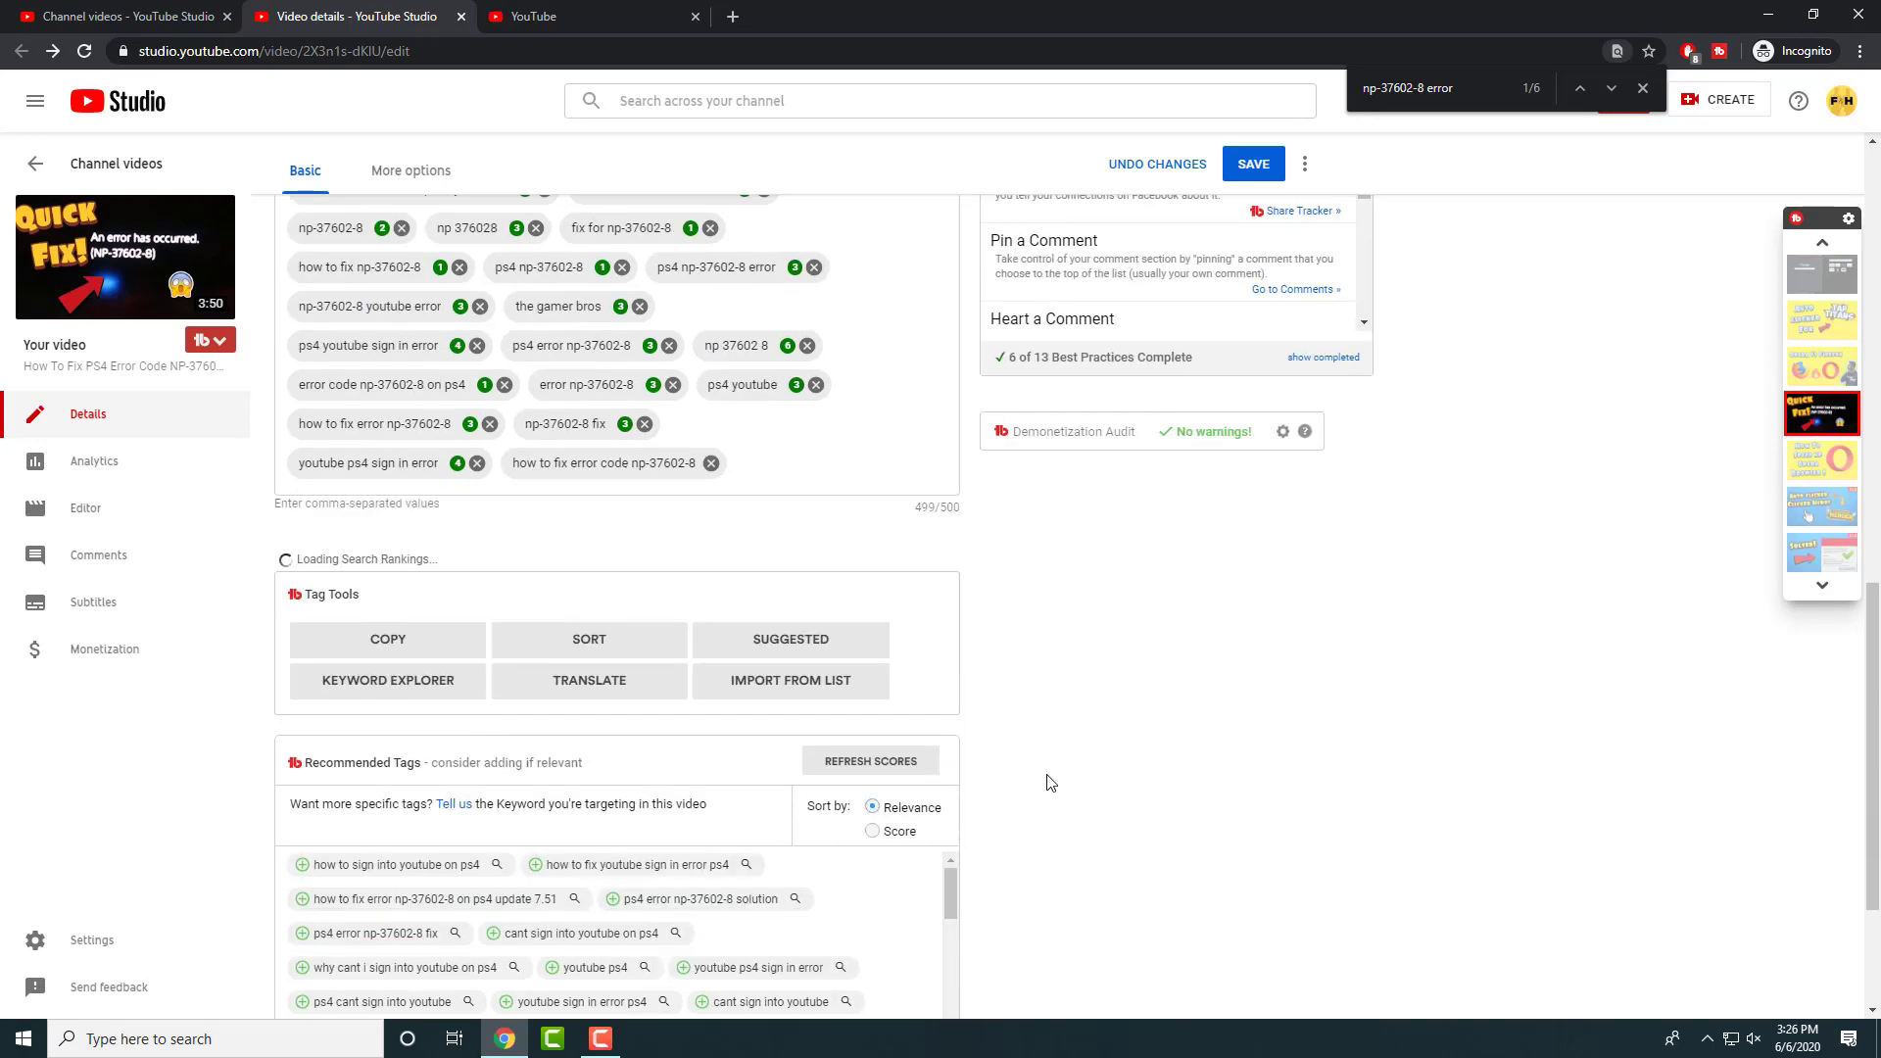
click(1227, 169)
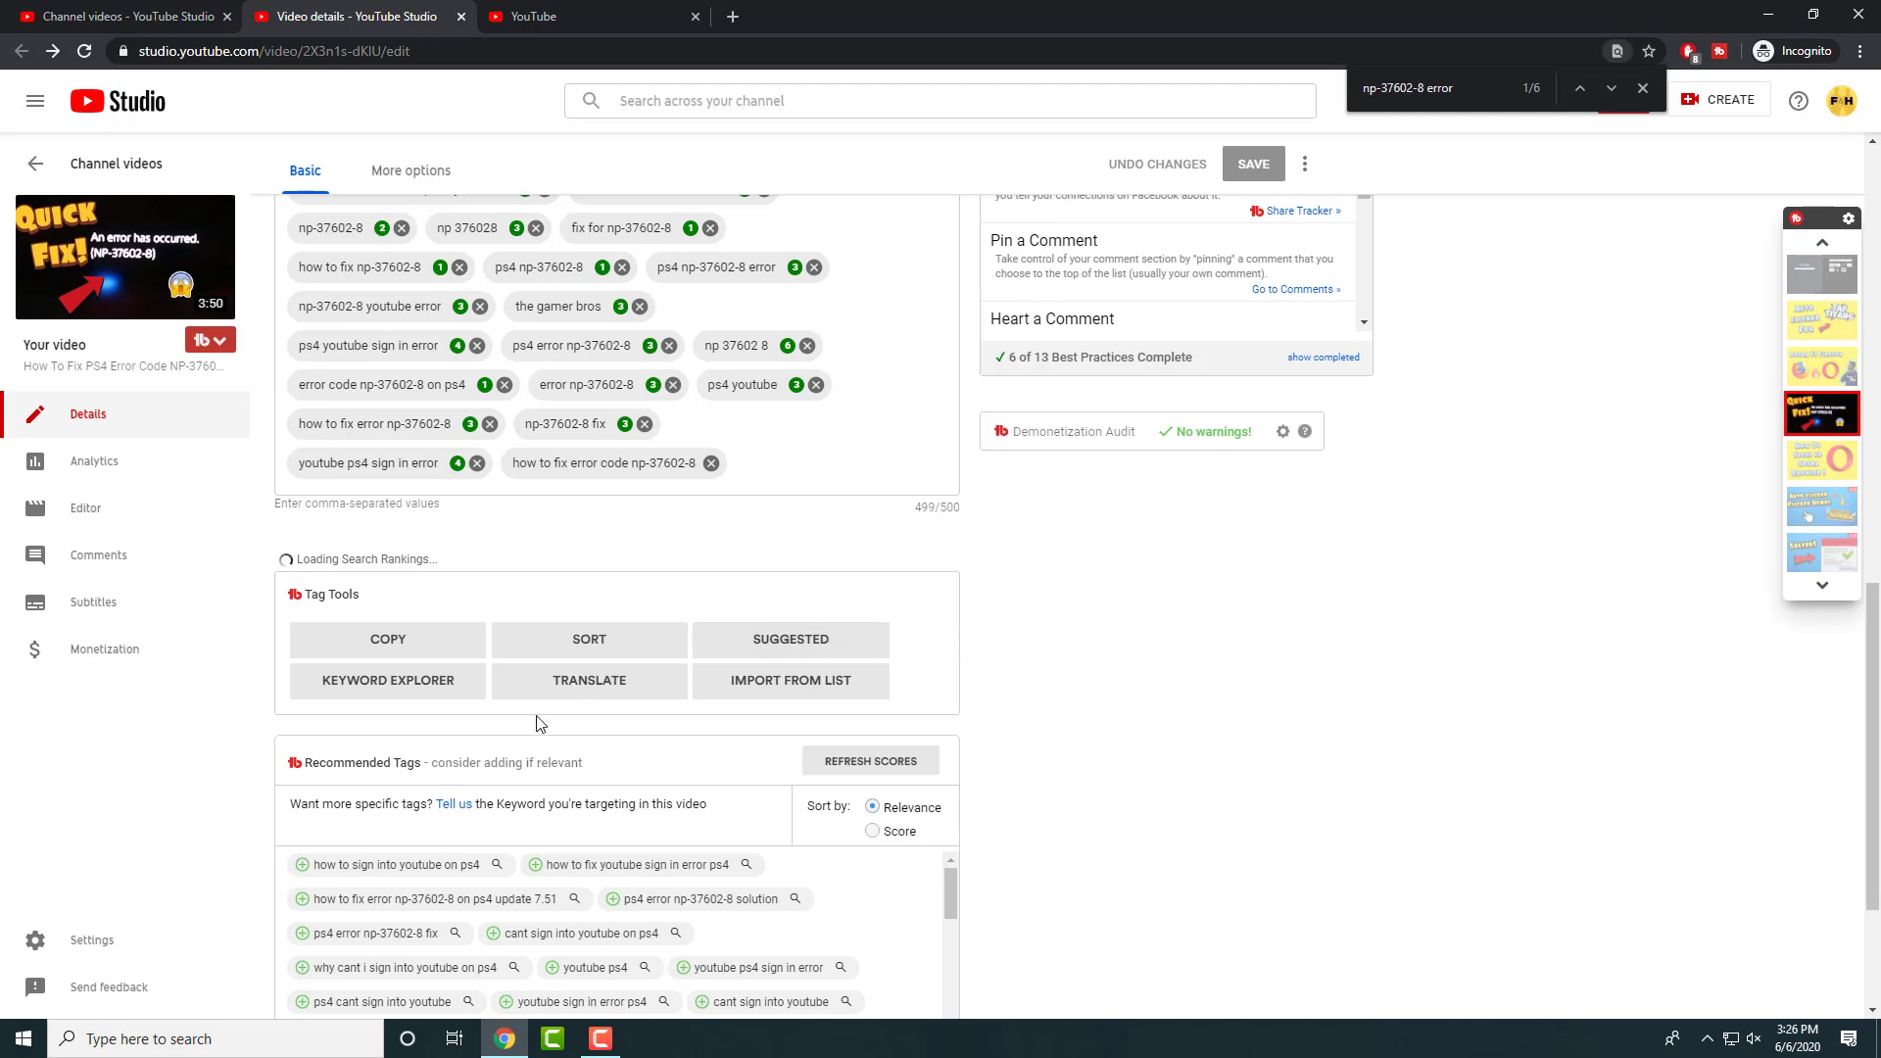
Examine the tag "Error NP-37602-8 Temporary Fix PS4" in Keyword Explorer, then close the page search and the explorer.
scroll(536, 723, up, 2)
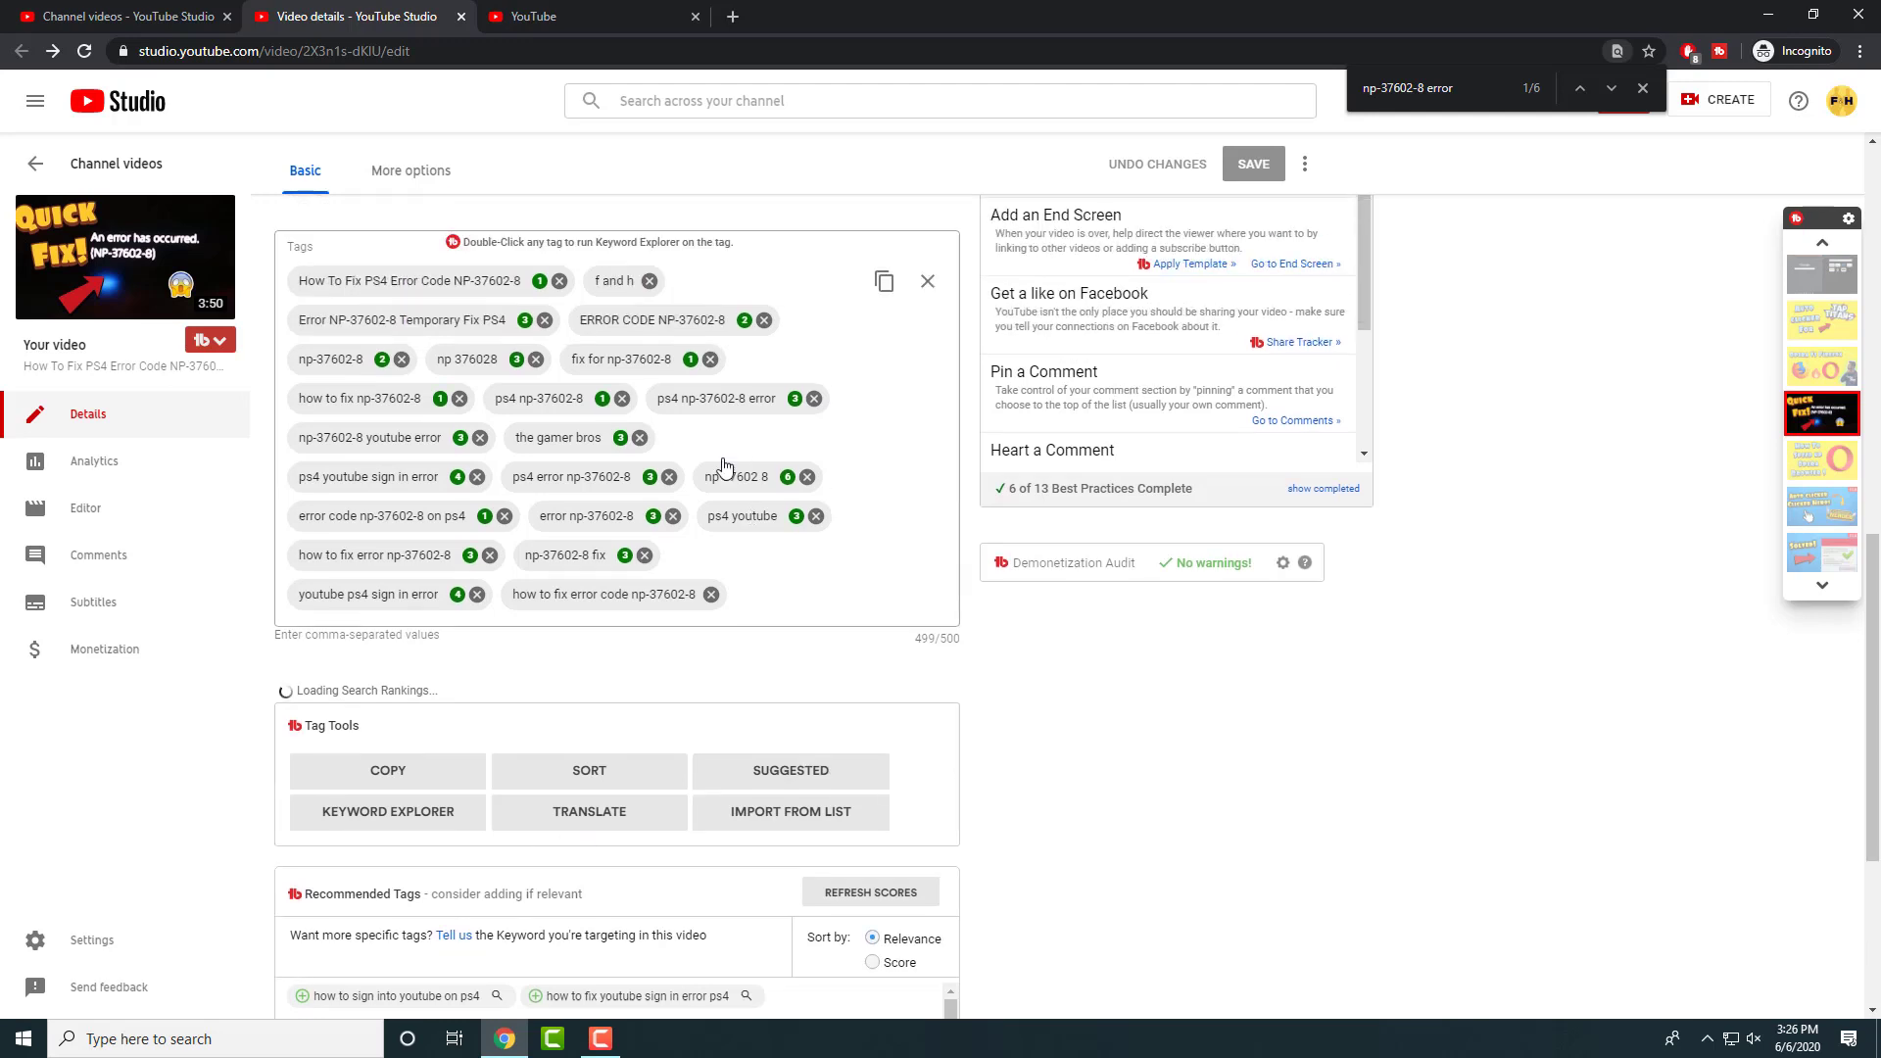
drag(456, 320, 460, 326)
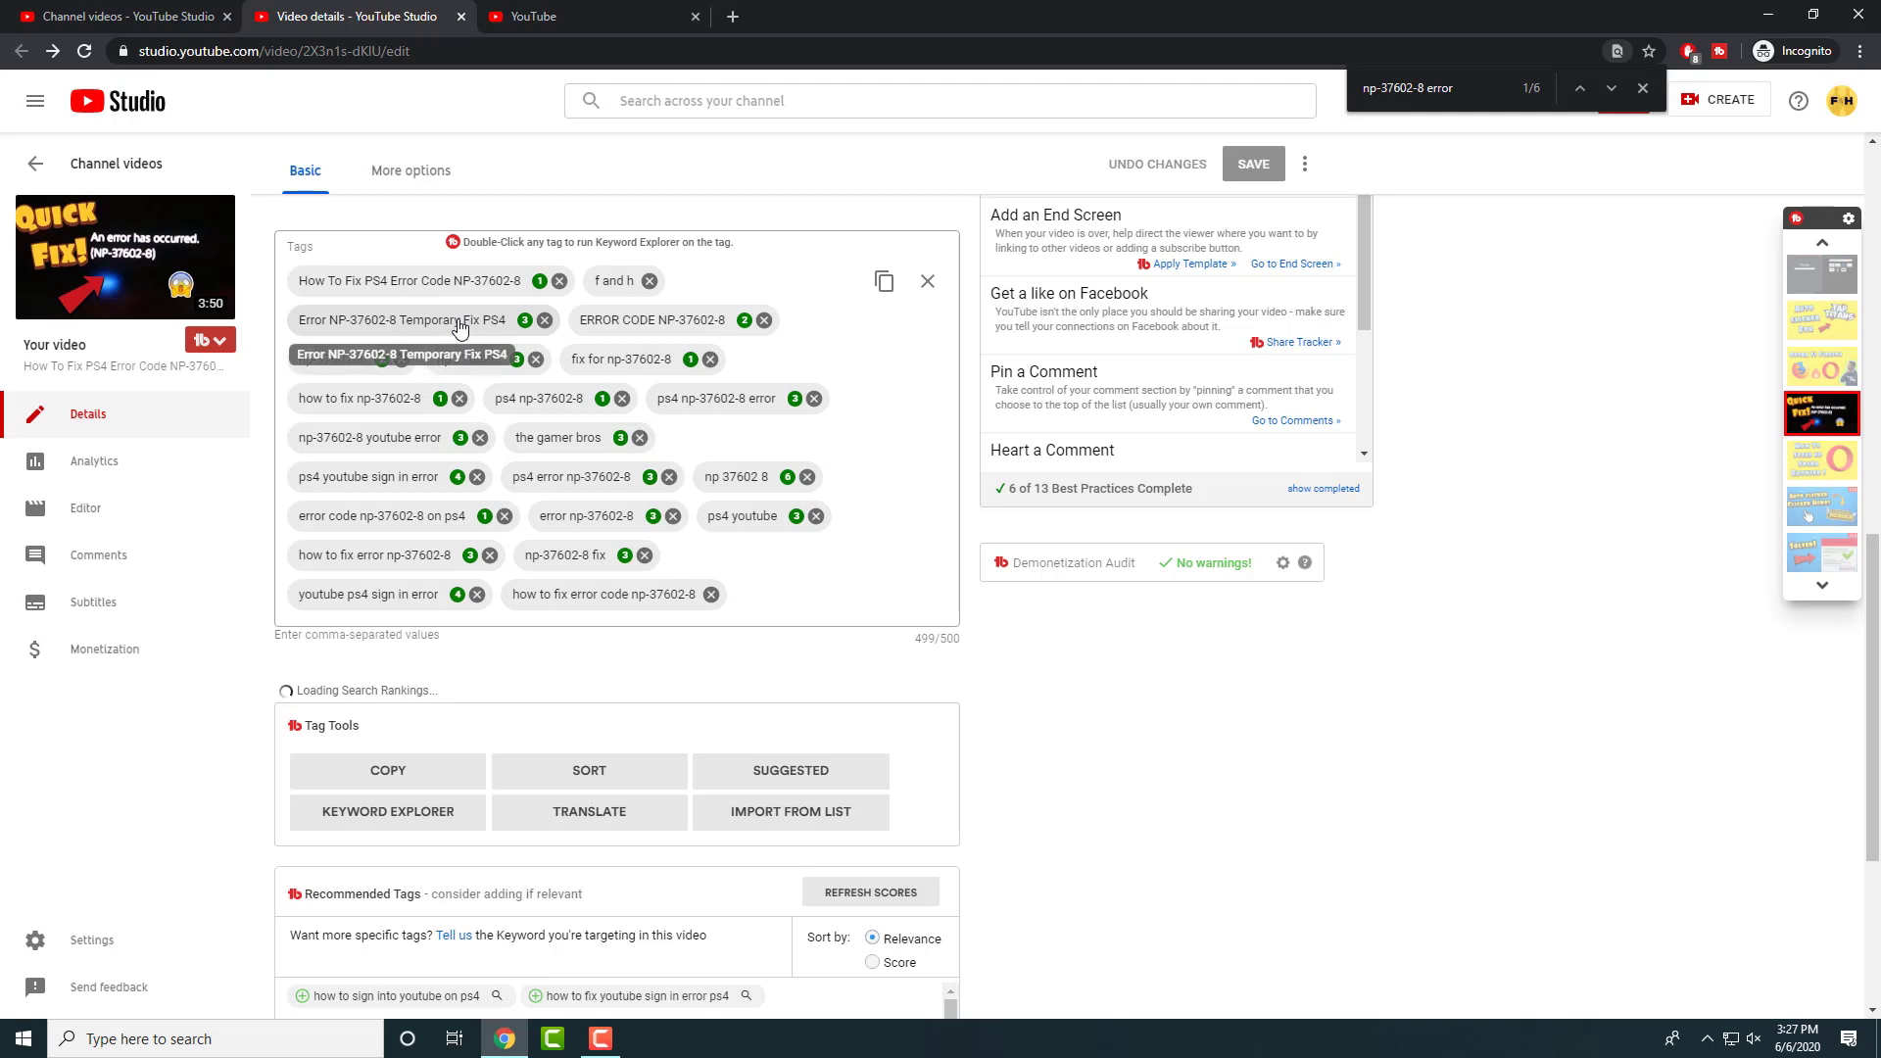
double_click(460, 321)
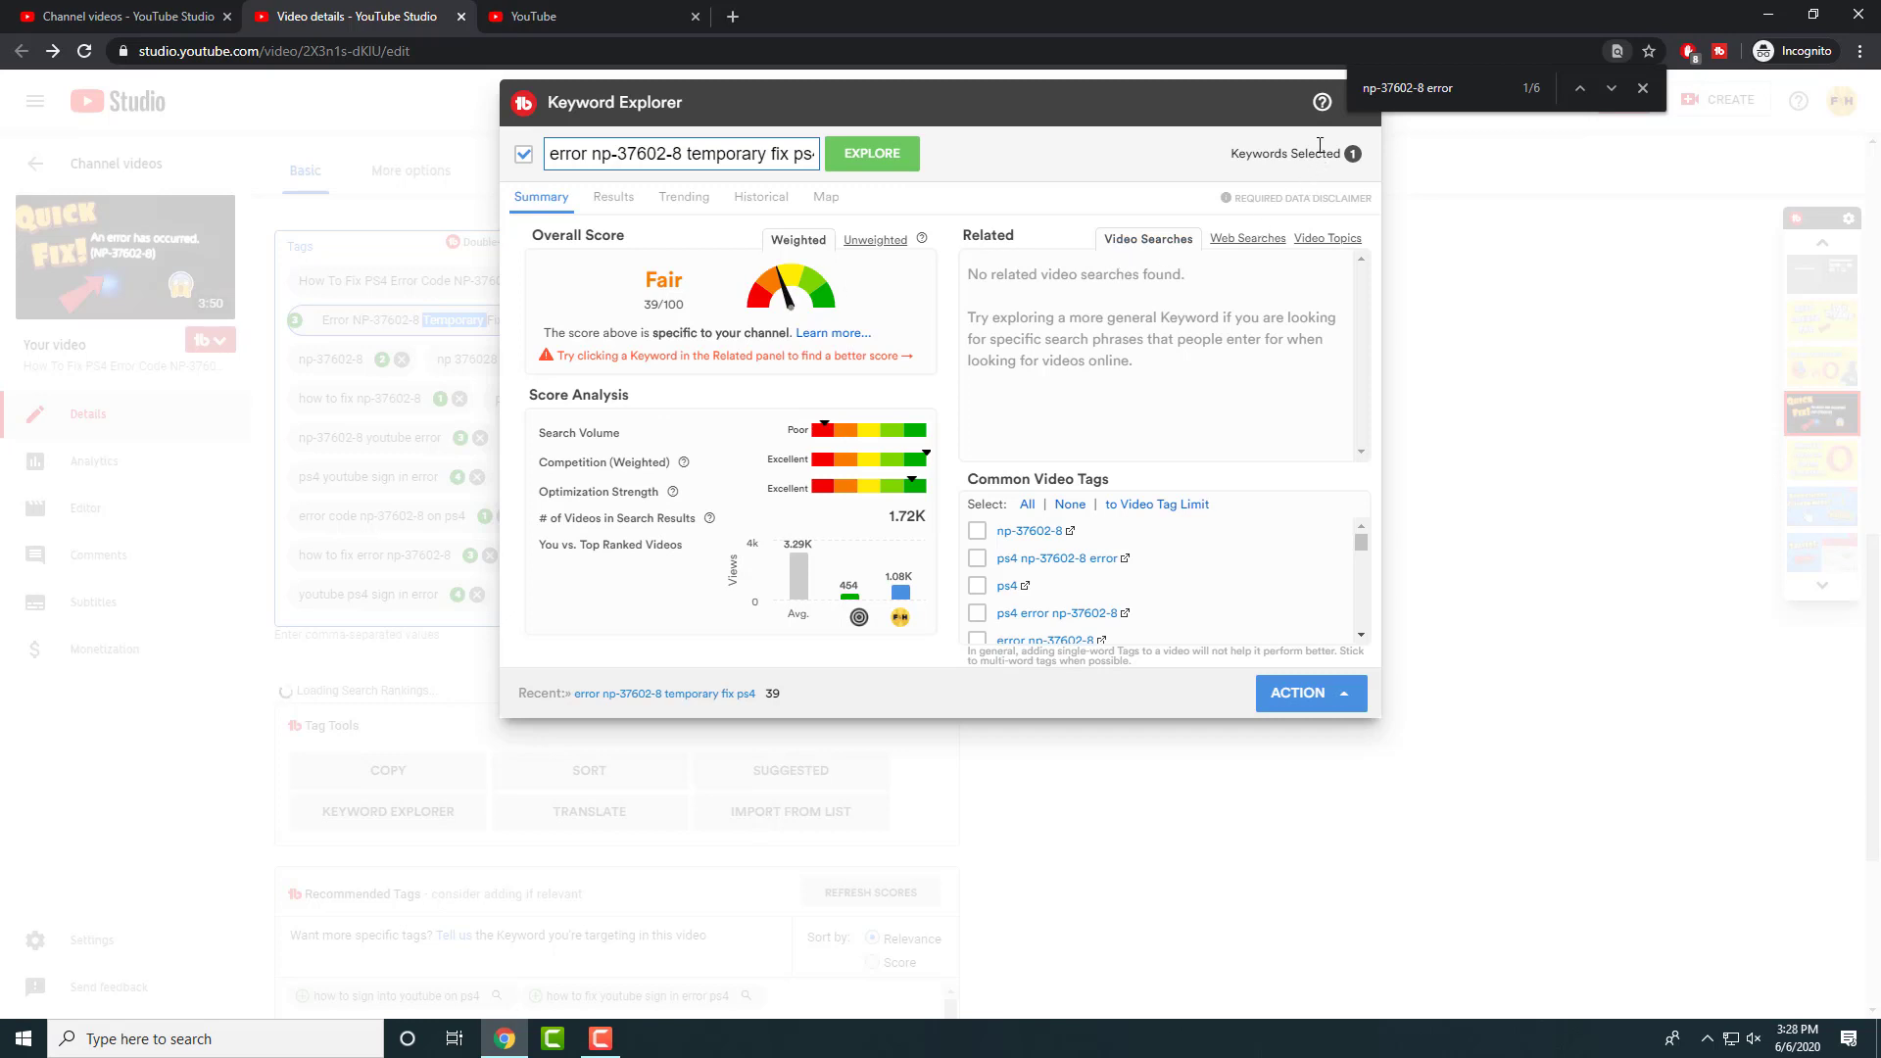
click(1643, 87)
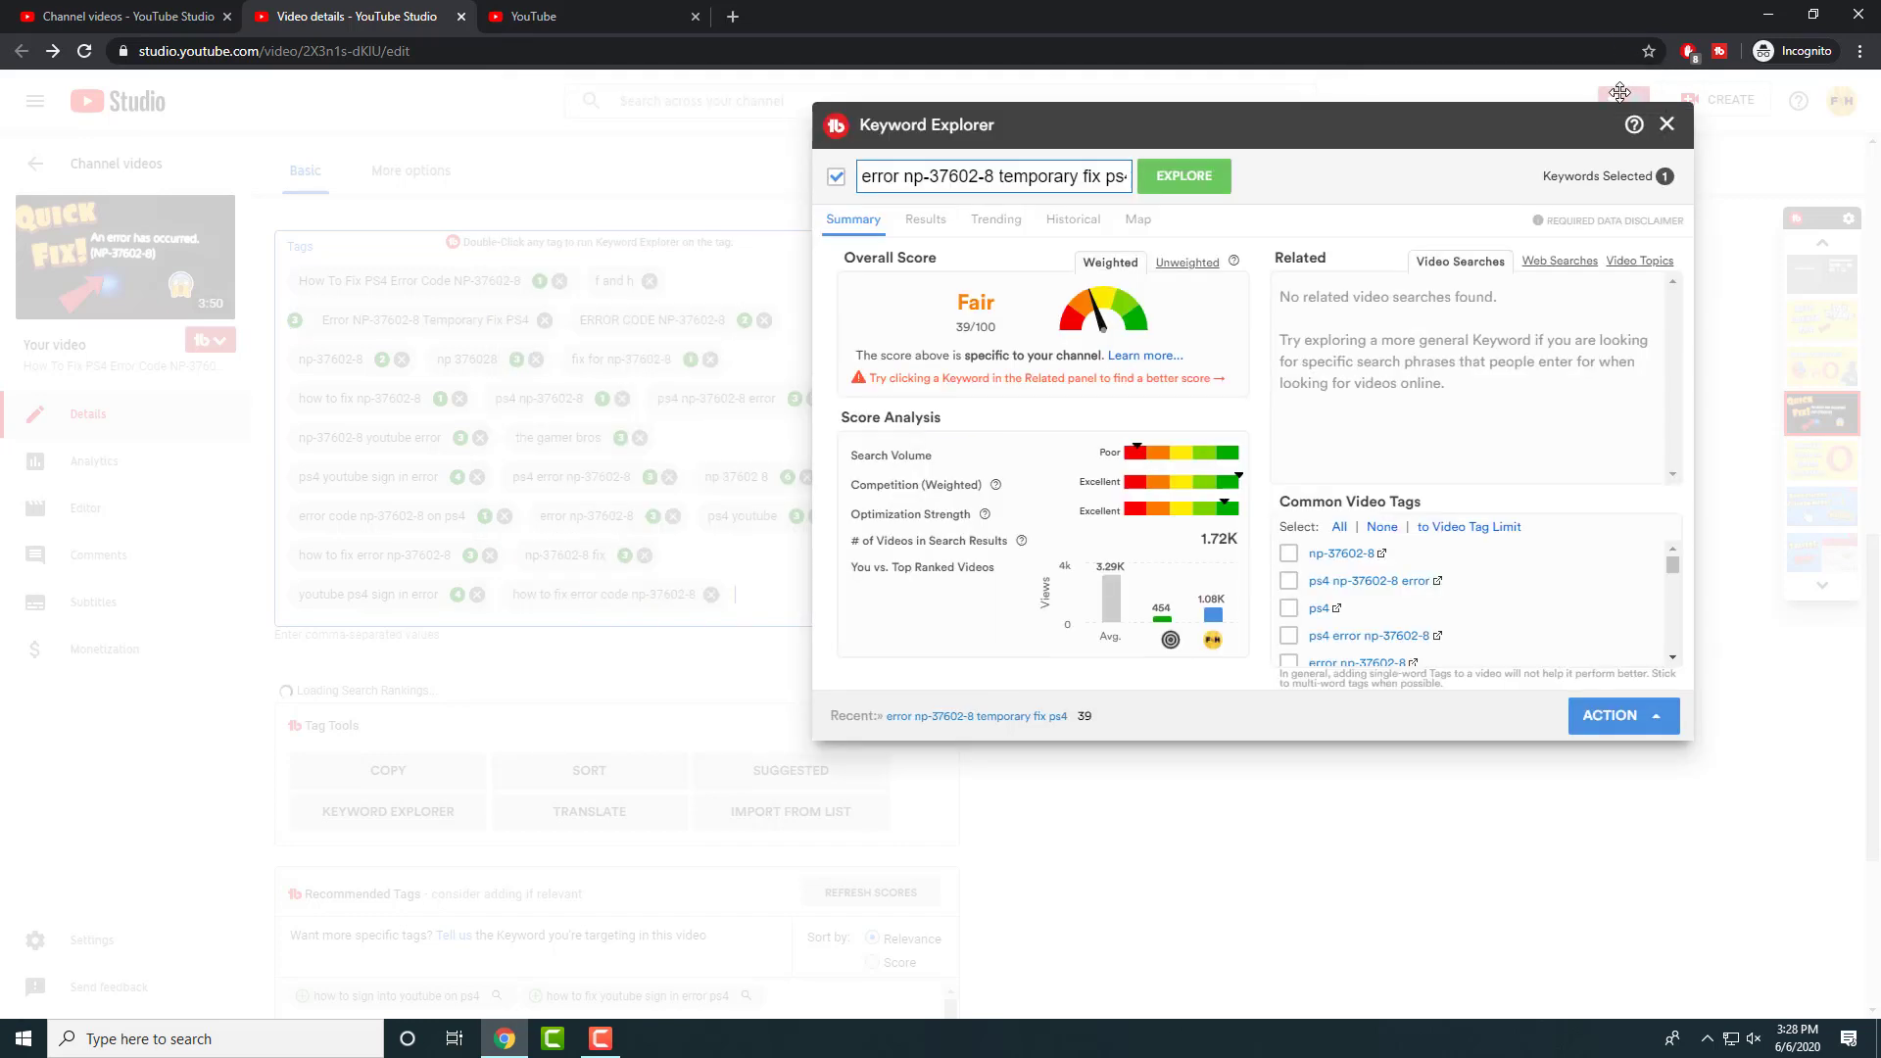
click(1666, 125)
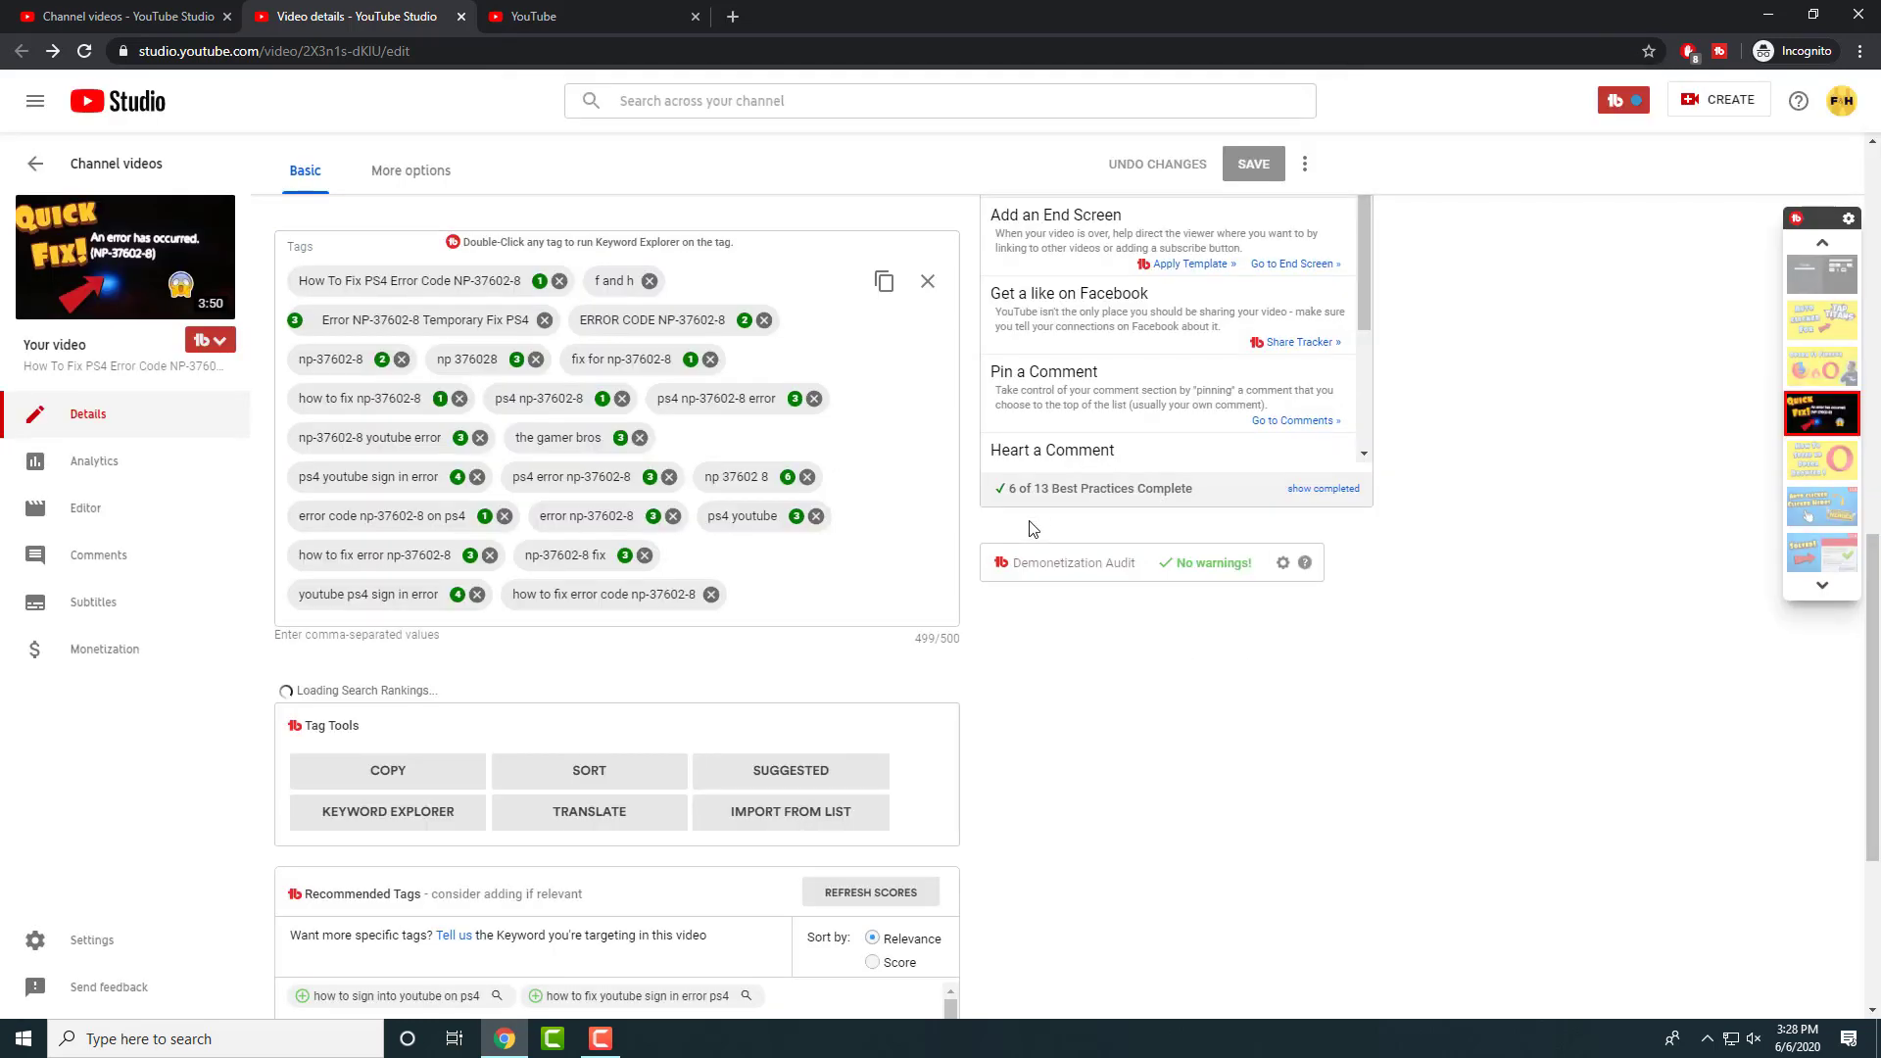
Open the card template option from the Add Info Cards best practice, check the available templates and close it without applying one.
scroll(1024, 524, up, 5)
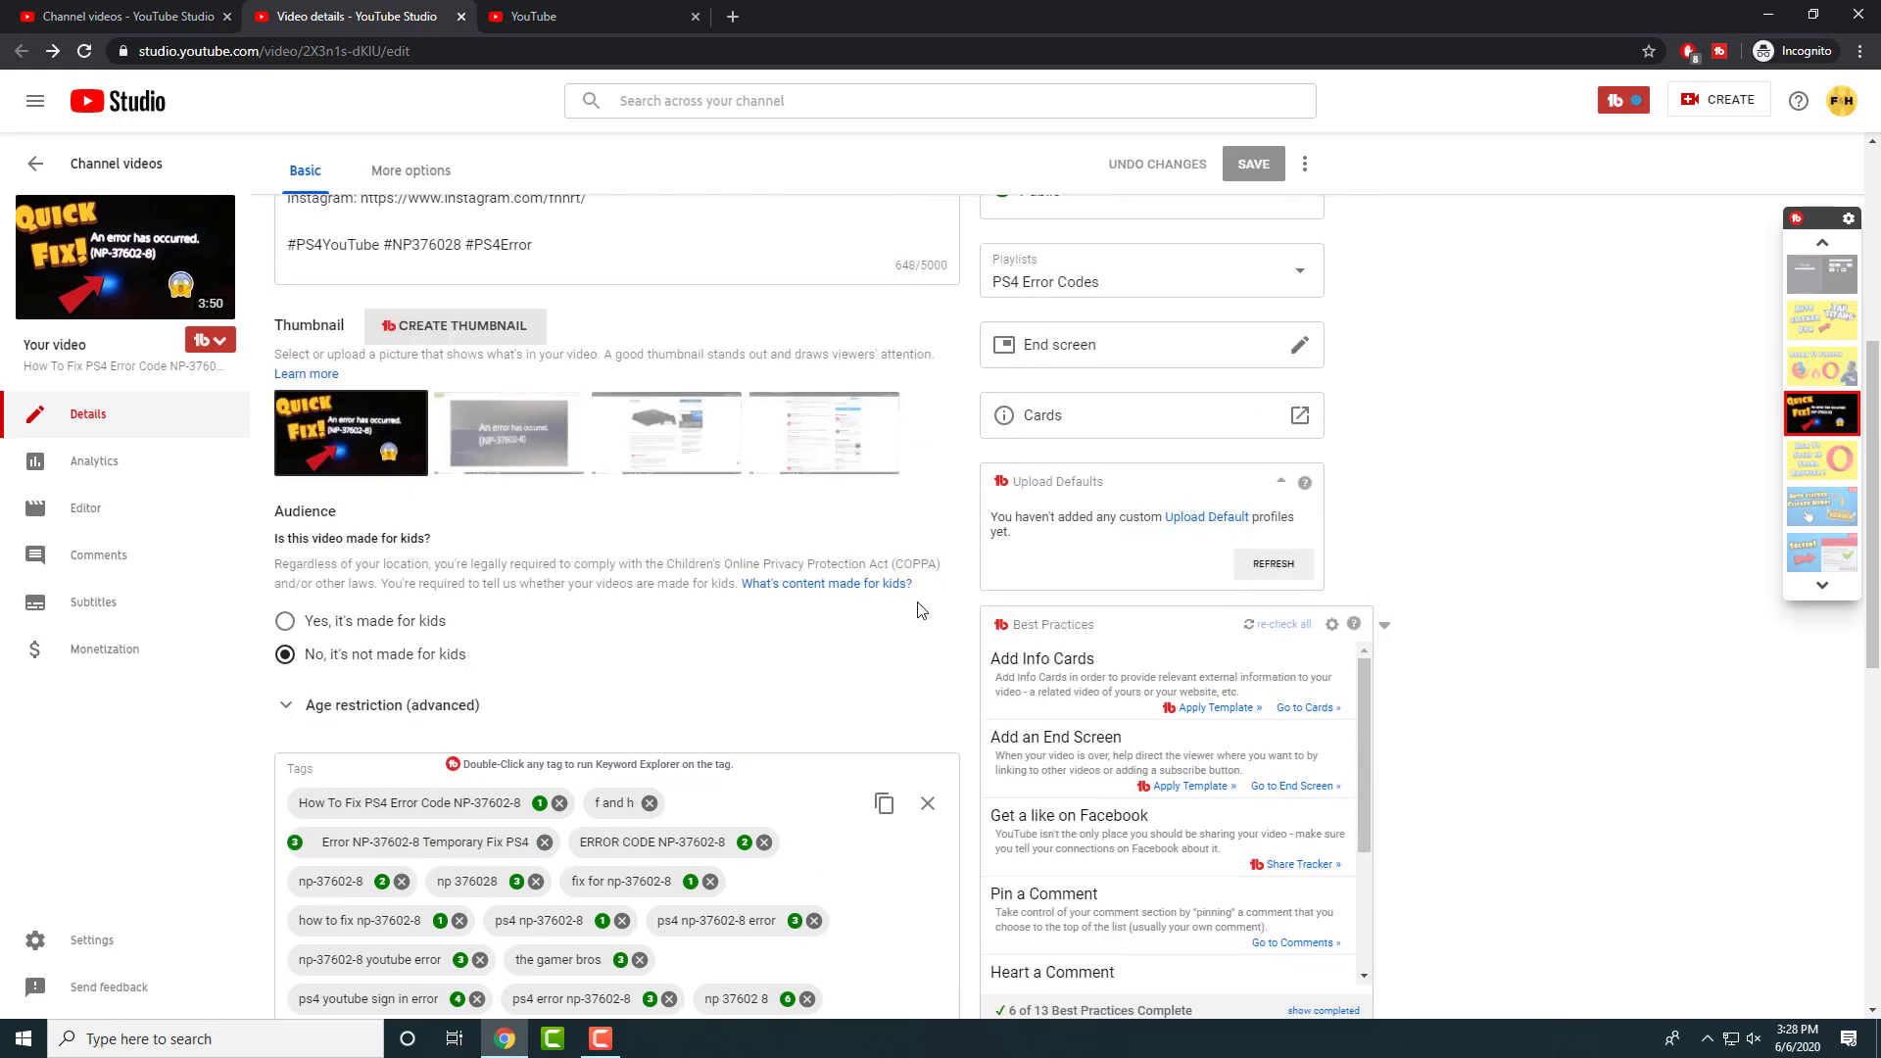
scroll(921, 606, down, 3)
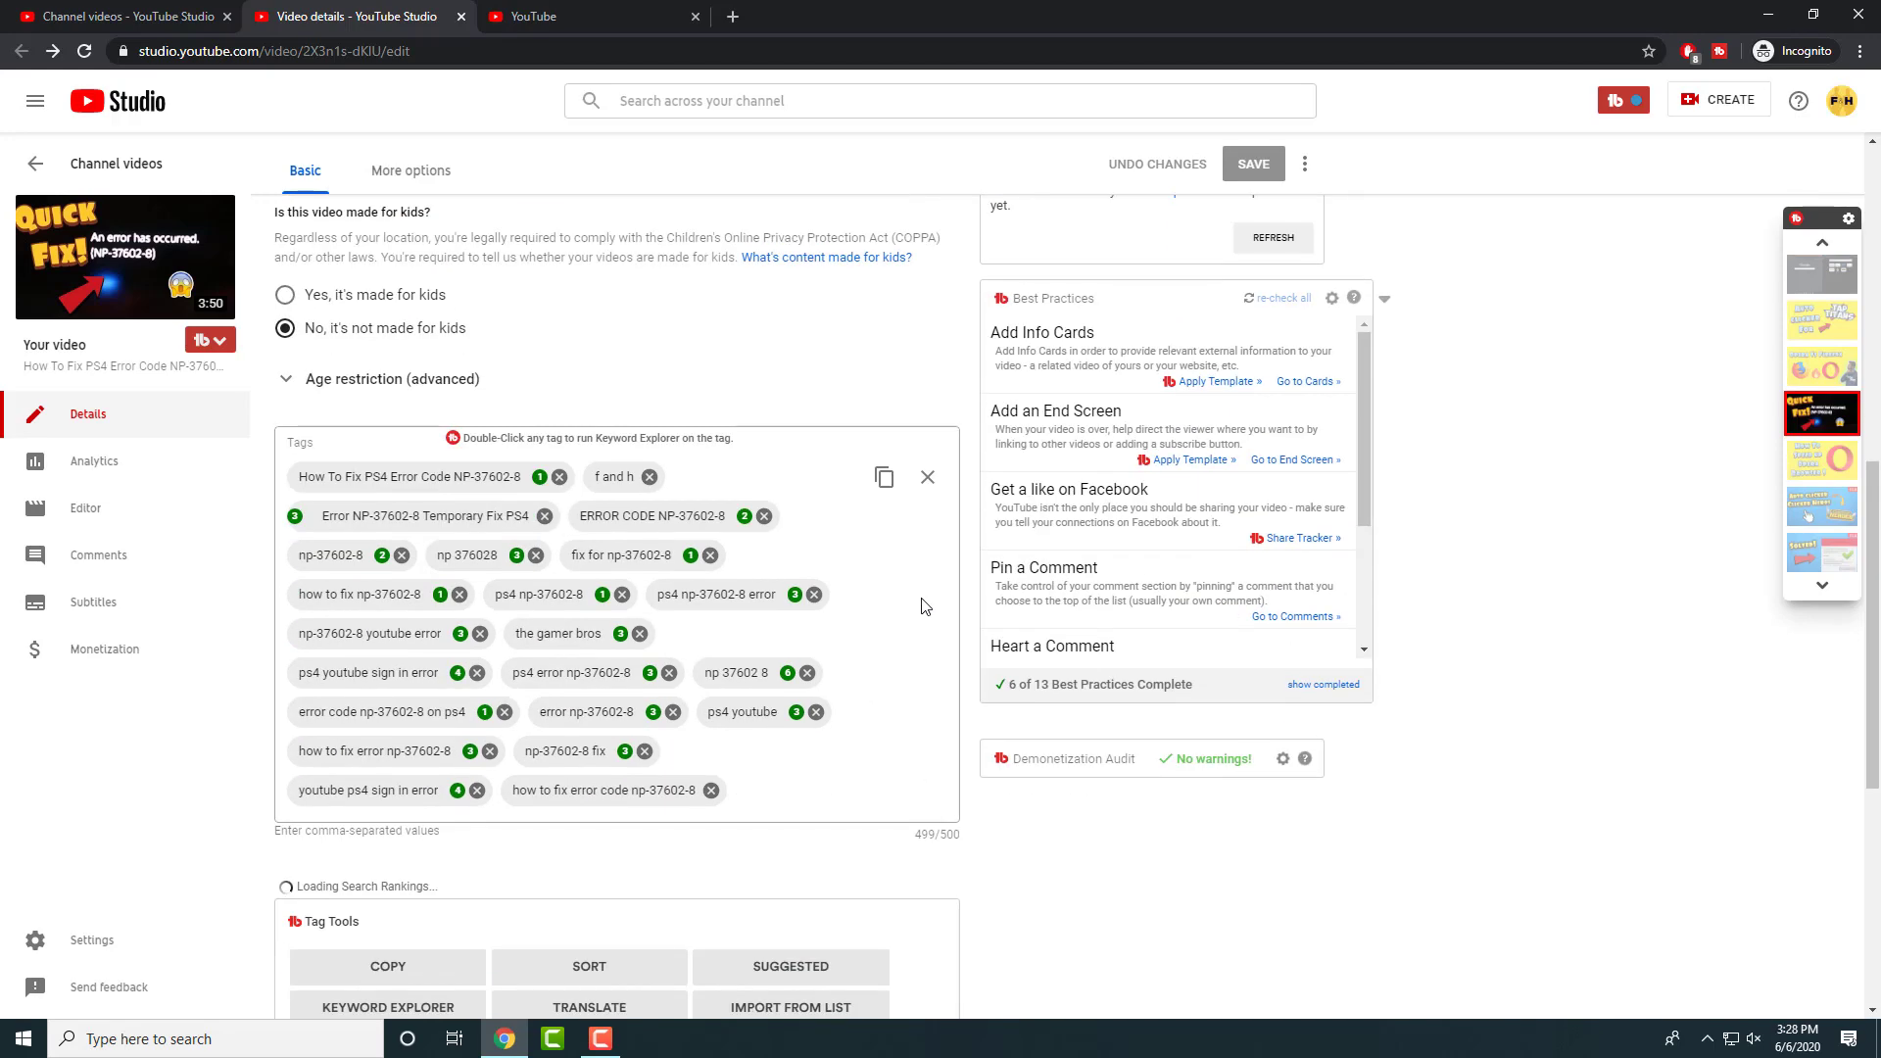
scroll(1166, 474, up, 1)
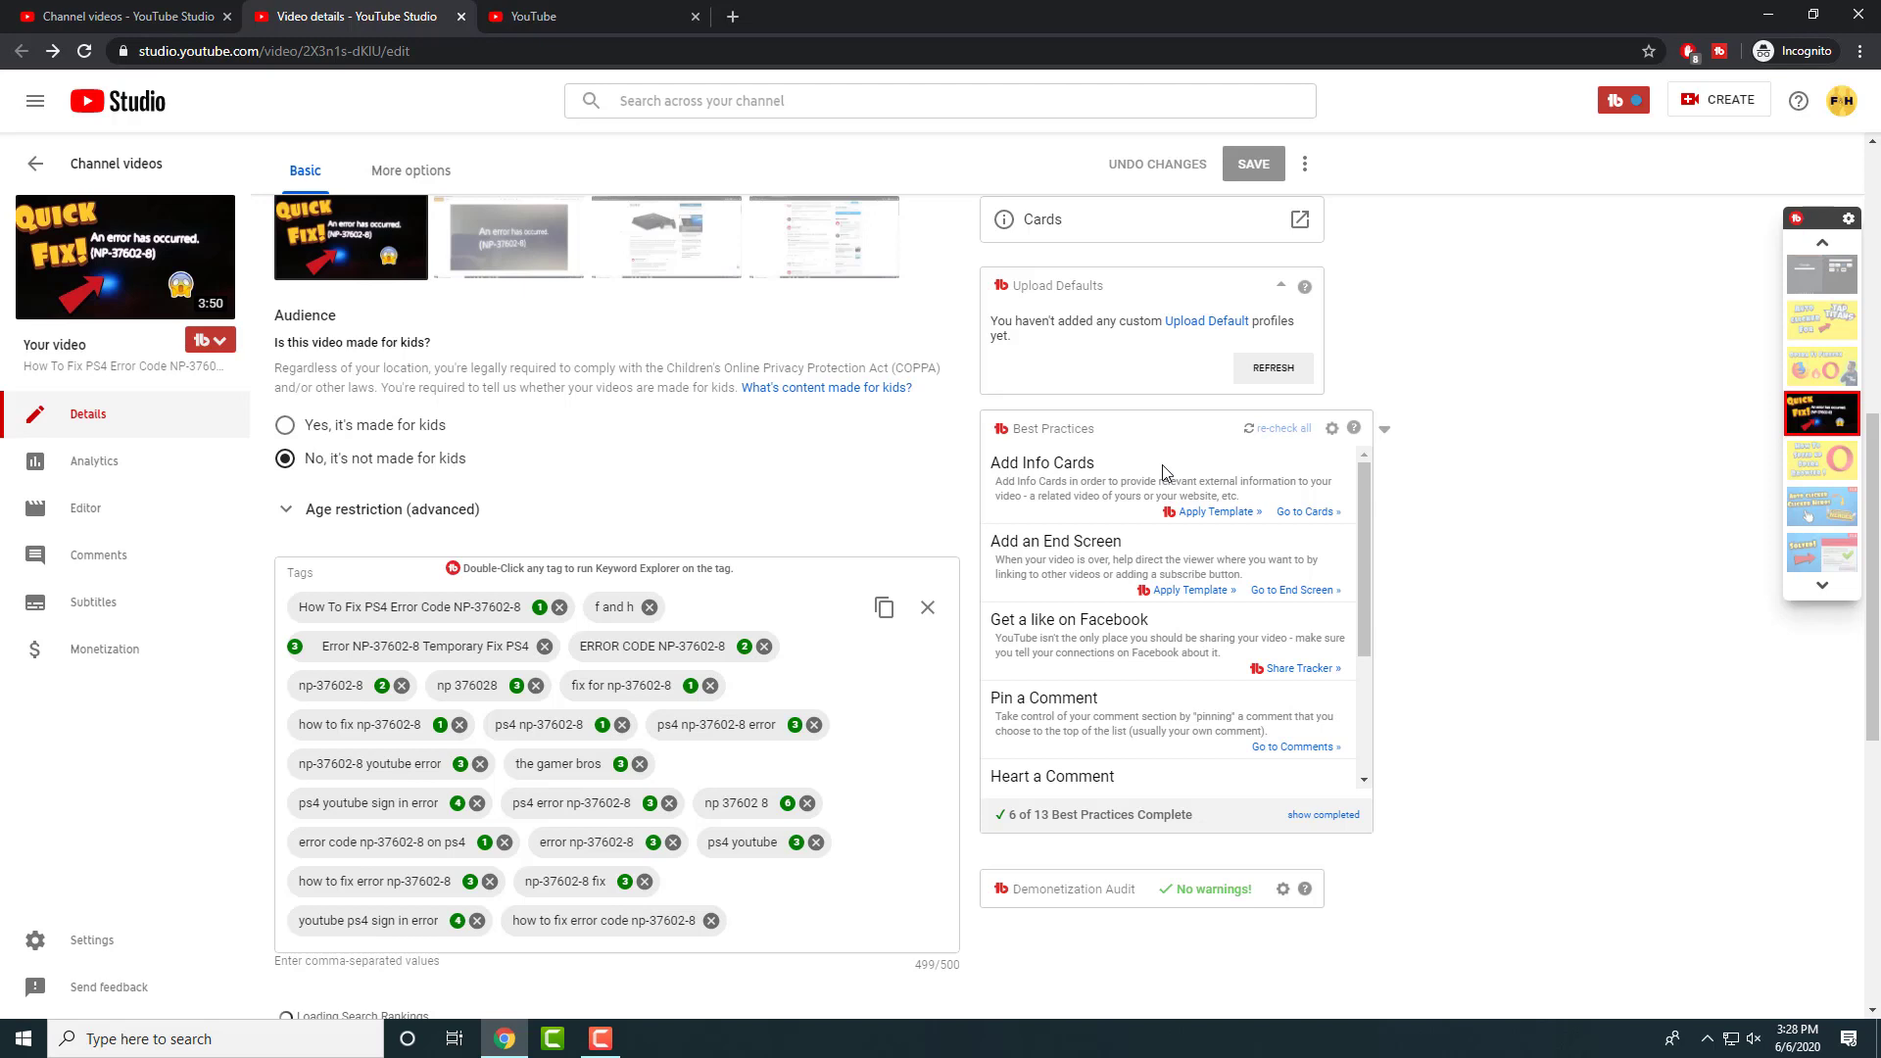
click(1213, 514)
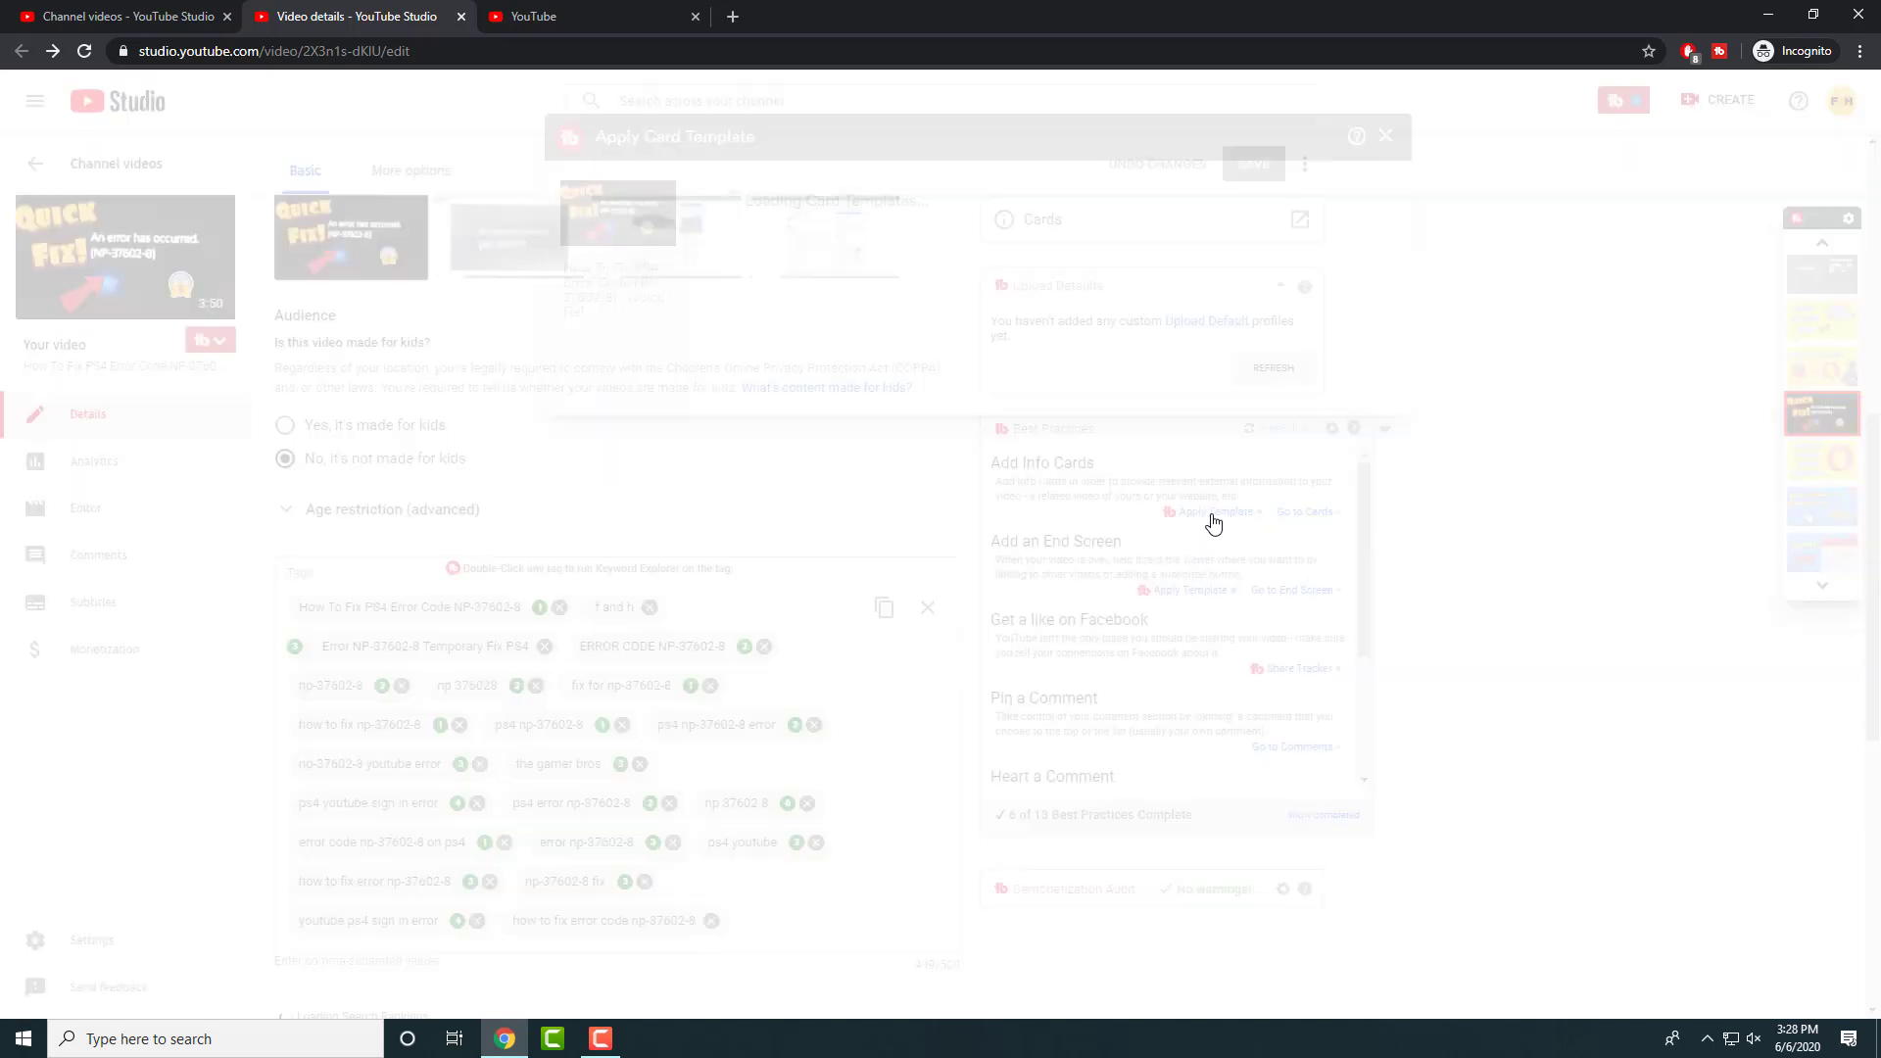
click(1269, 224)
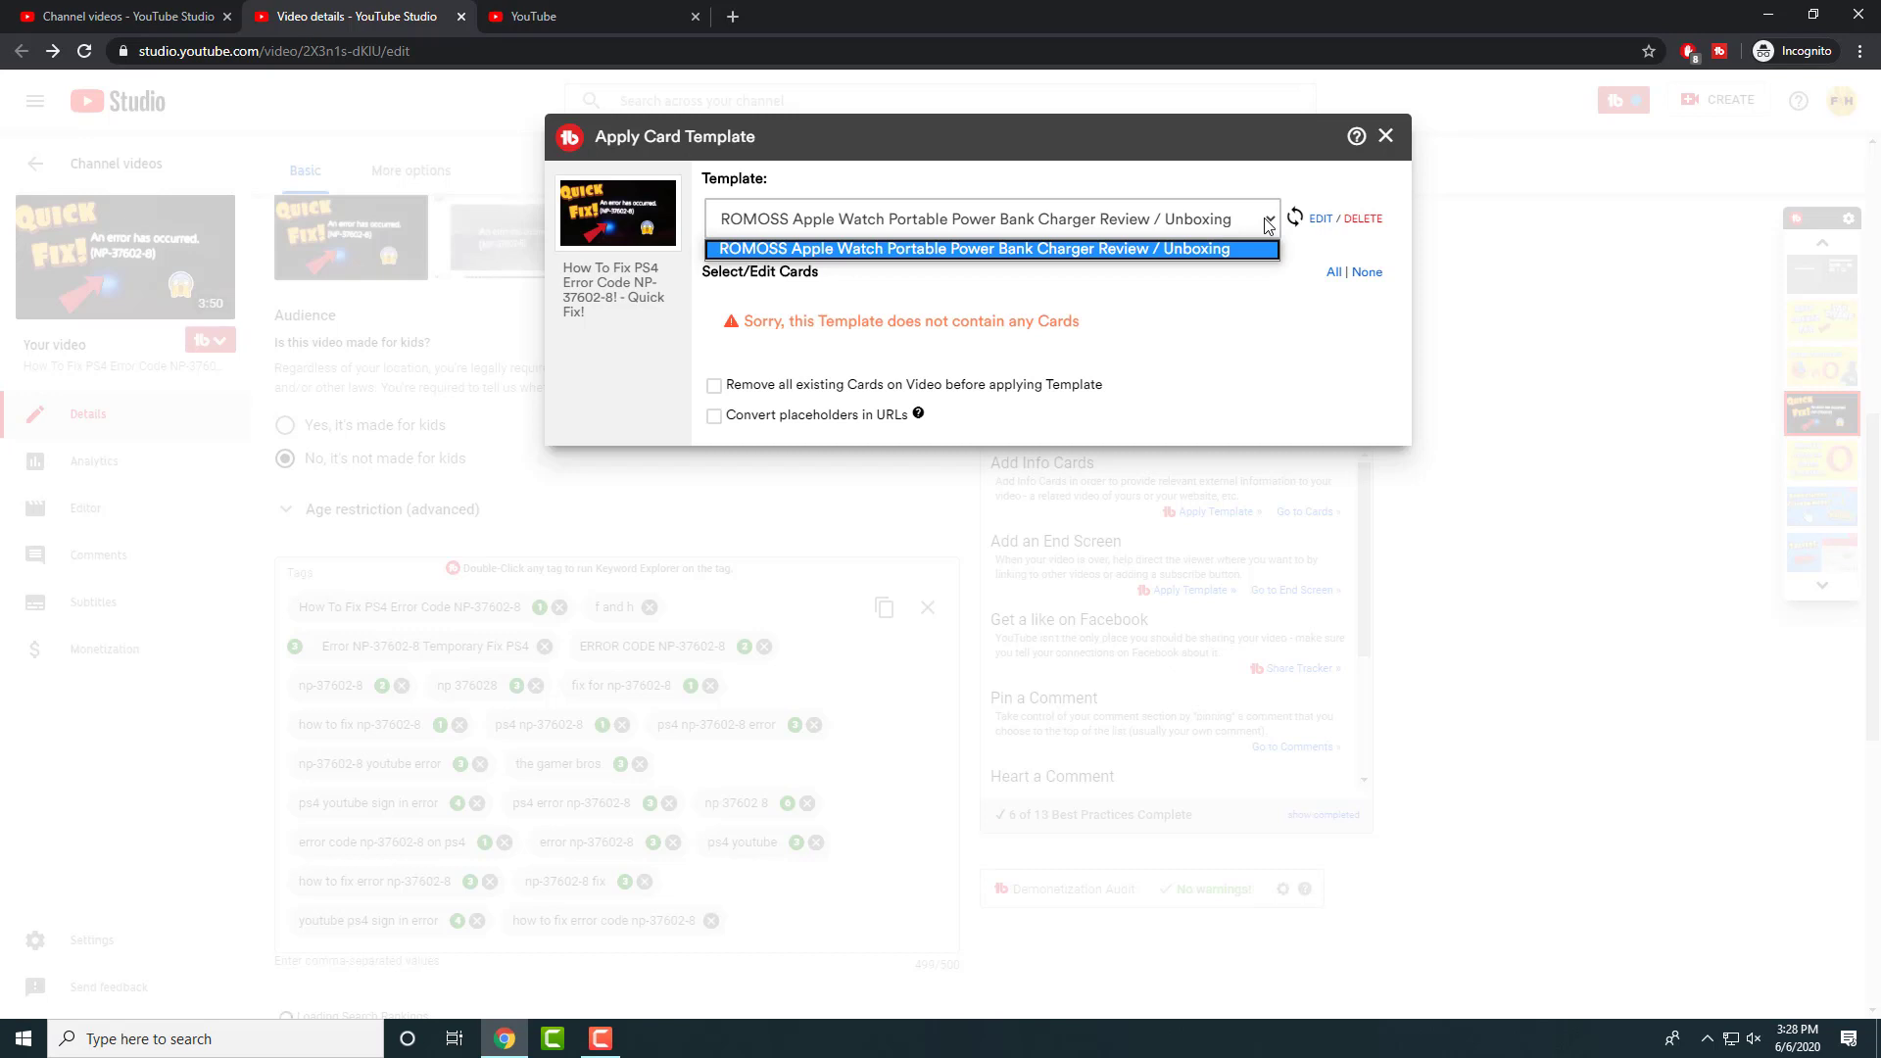
right_click(1269, 223)
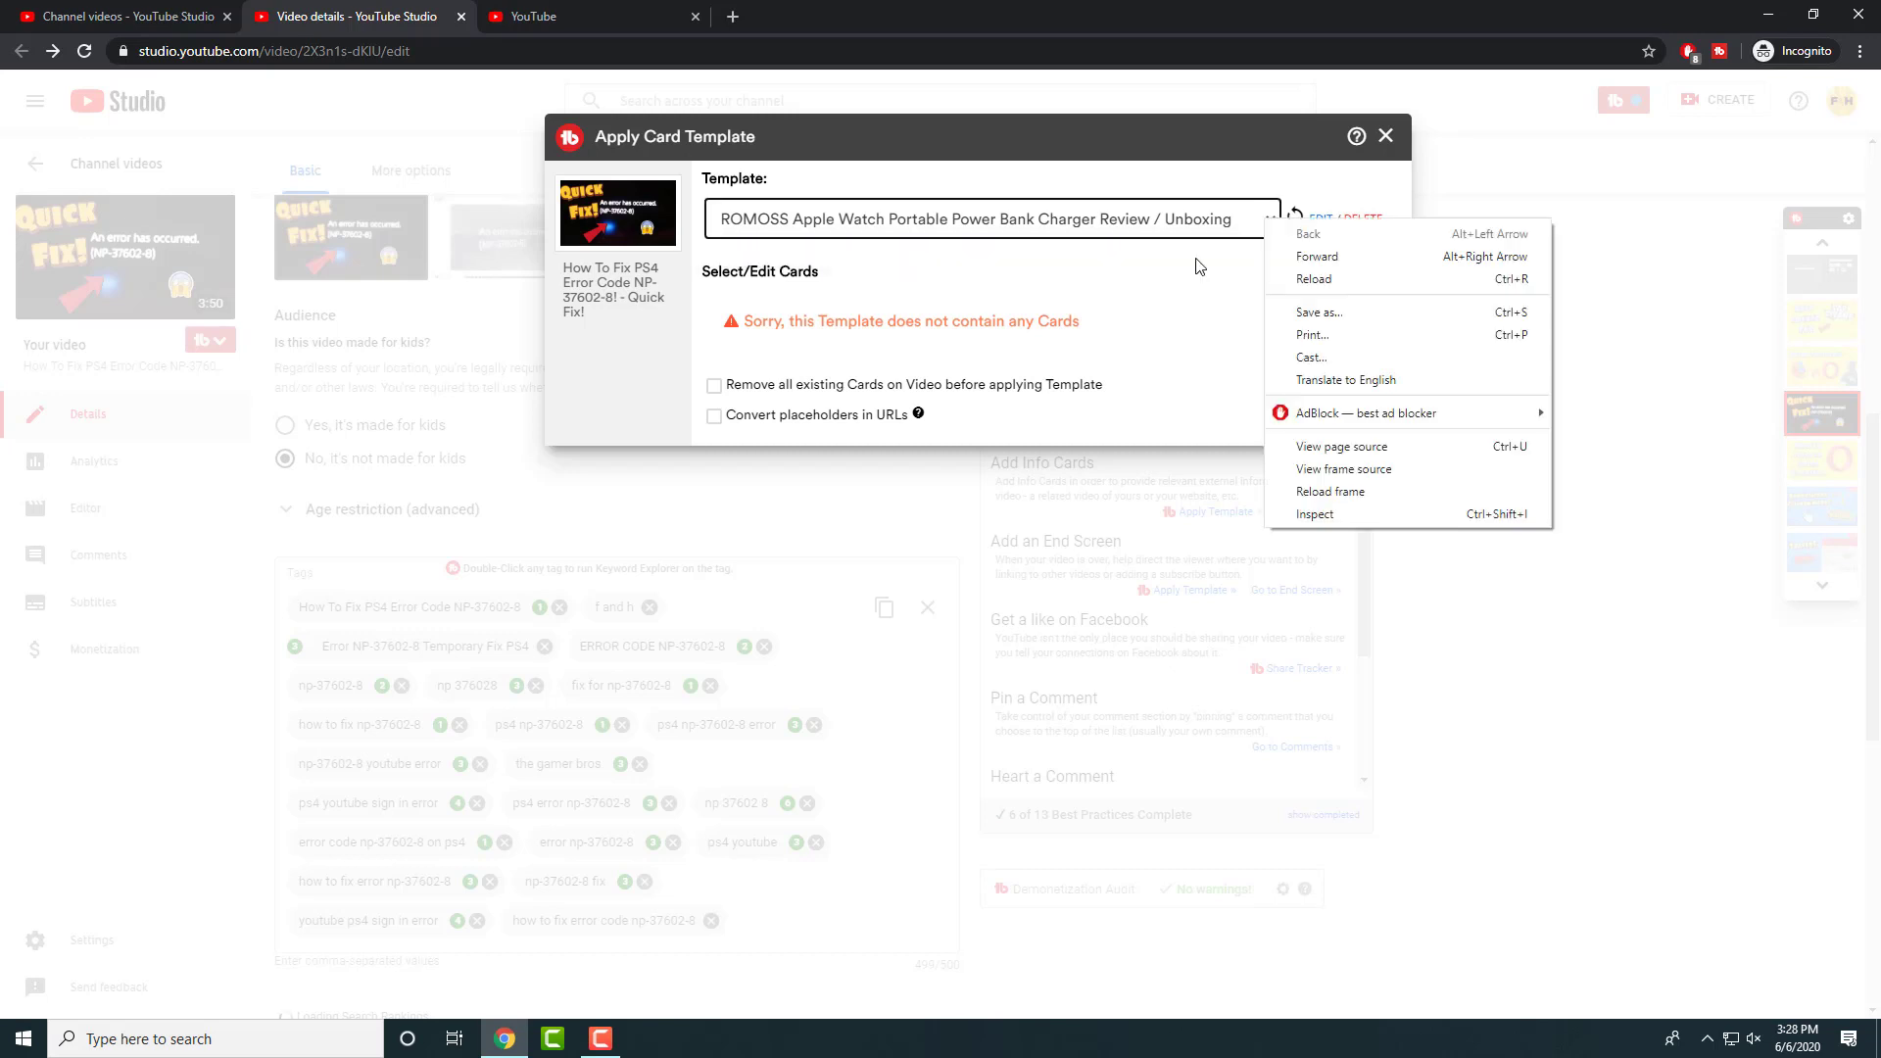
click(1031, 283)
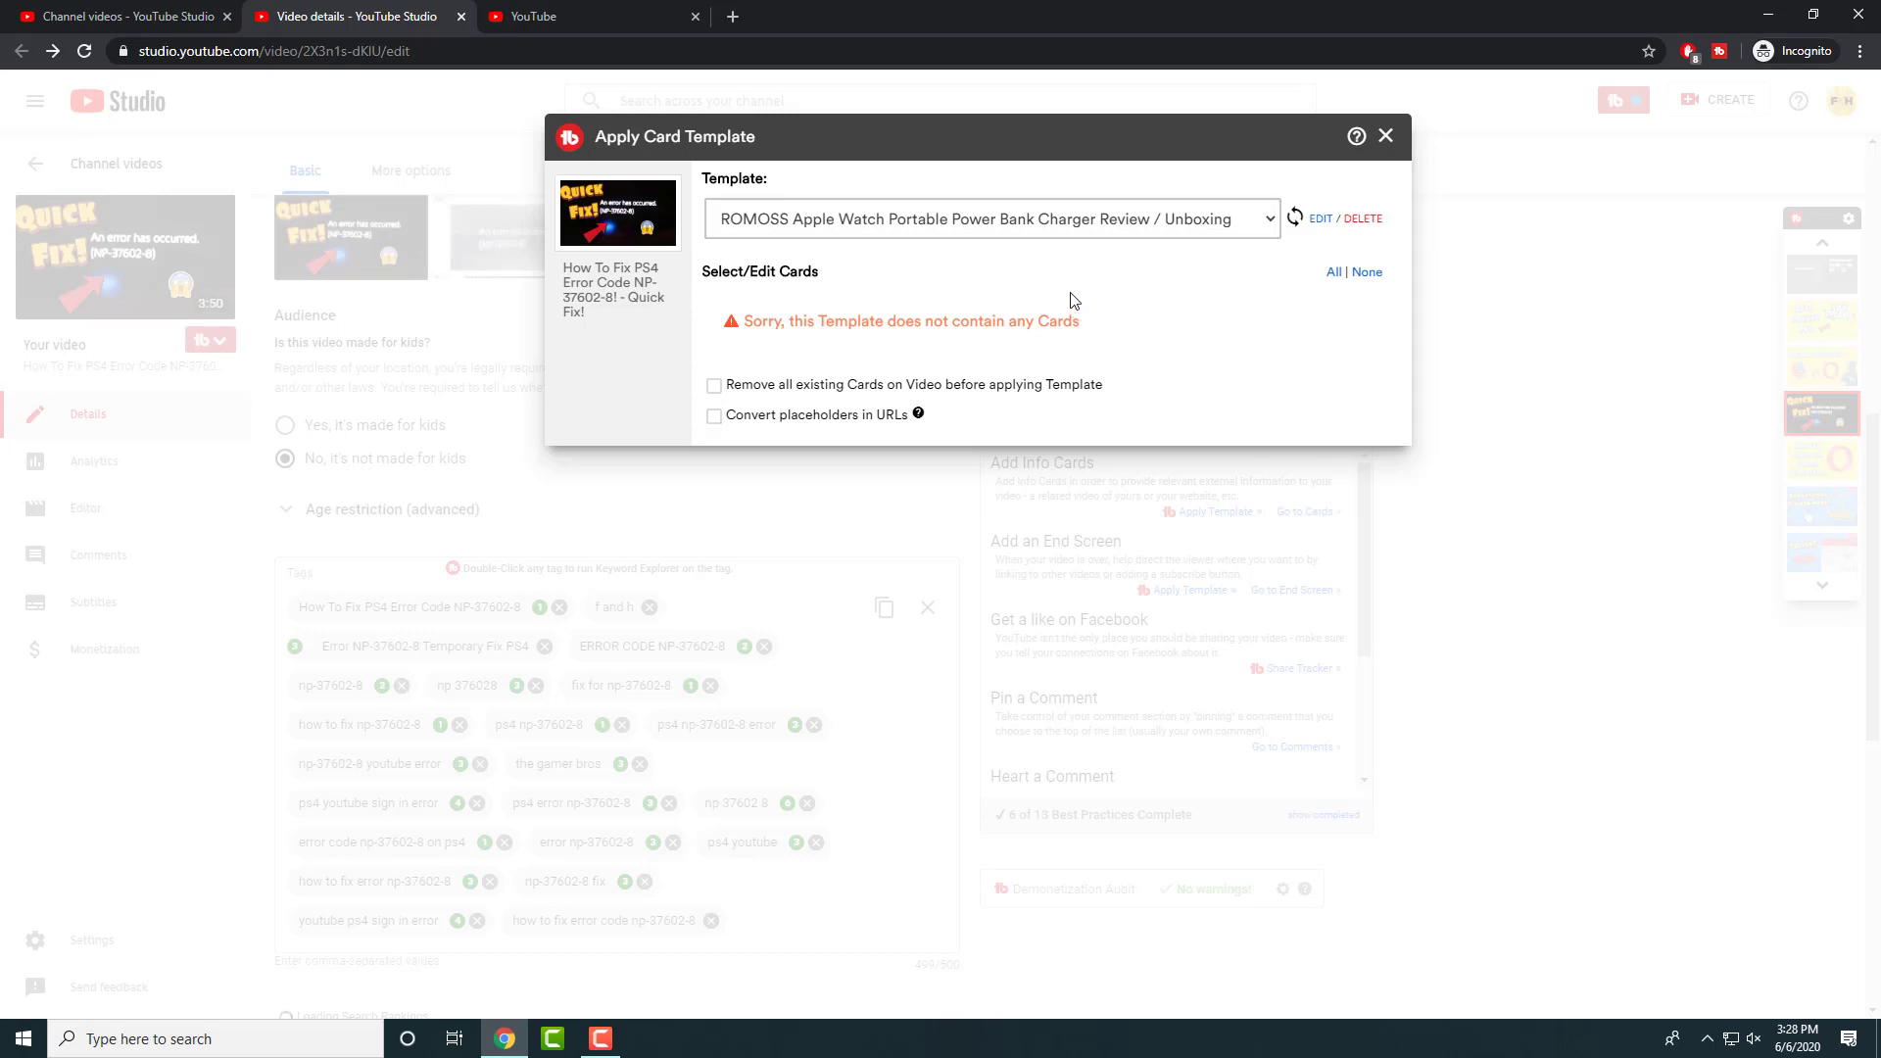
click(1385, 136)
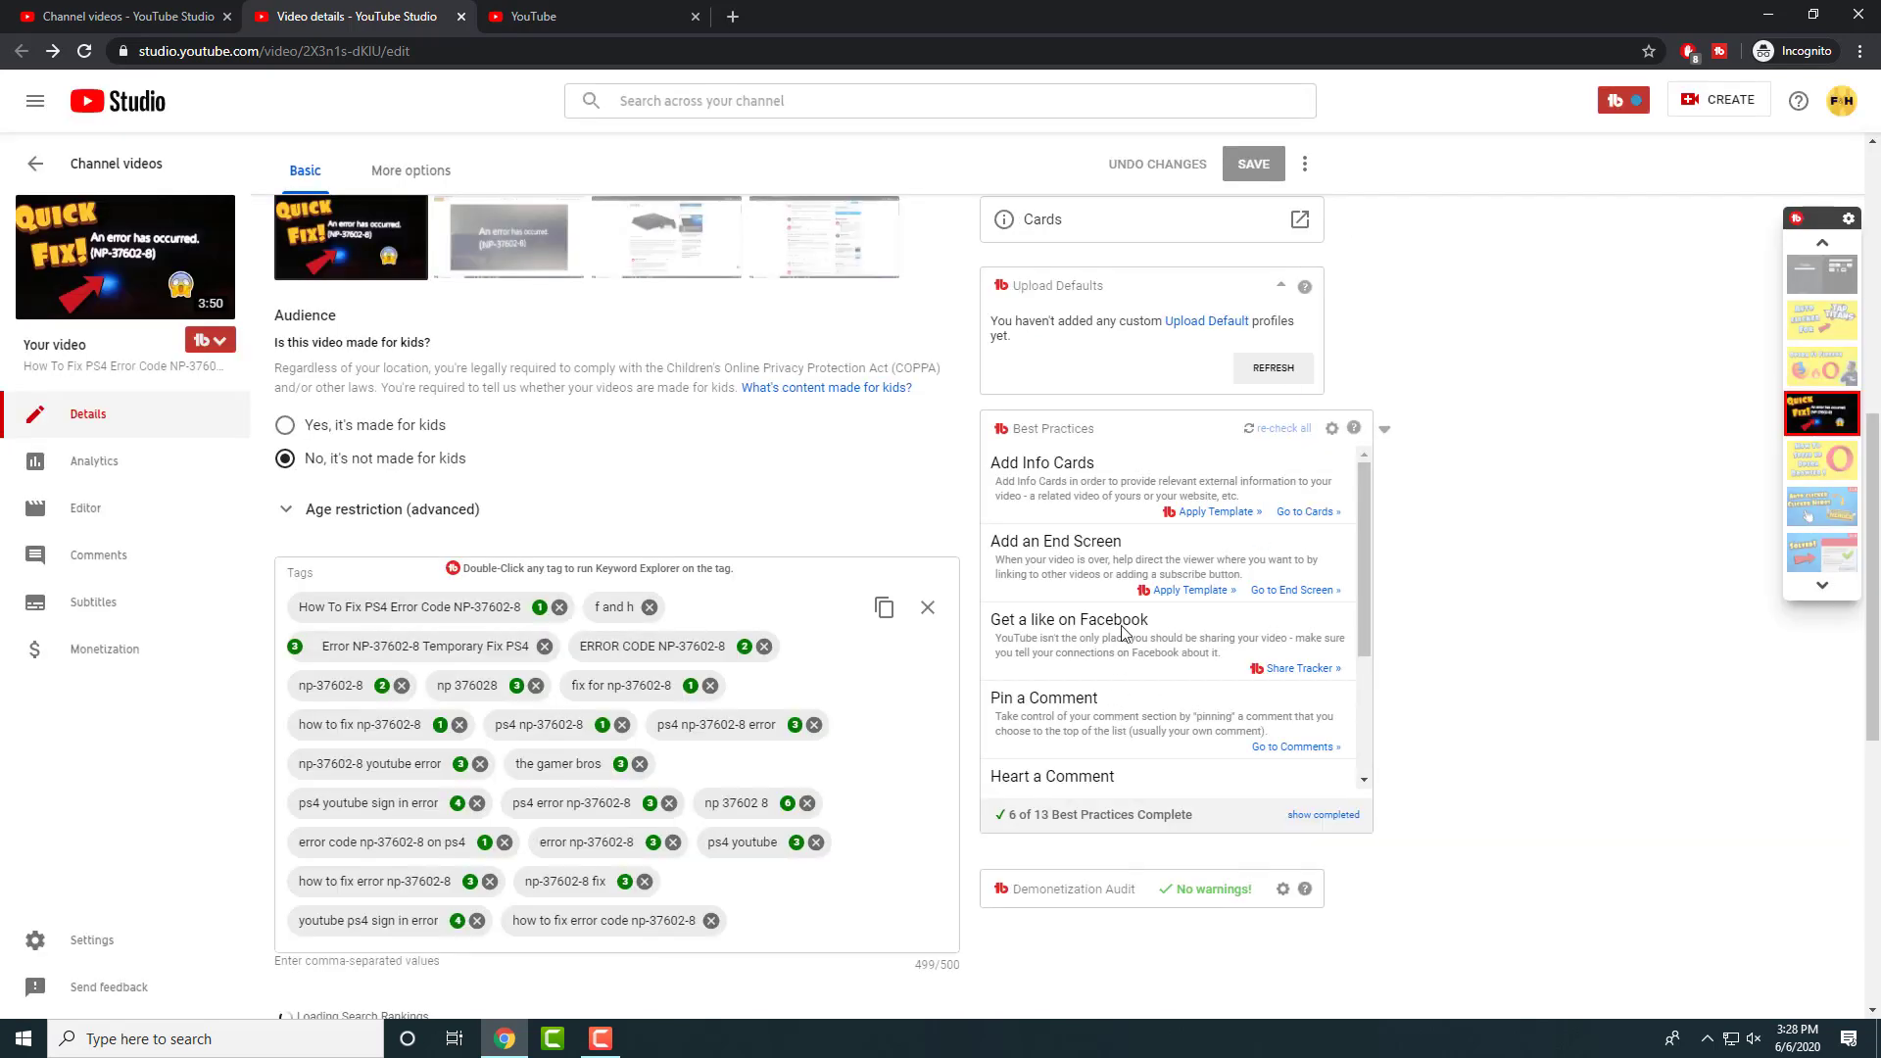
Open the end screen template option, look through the template's elements and close it without applying them.
click(1184, 593)
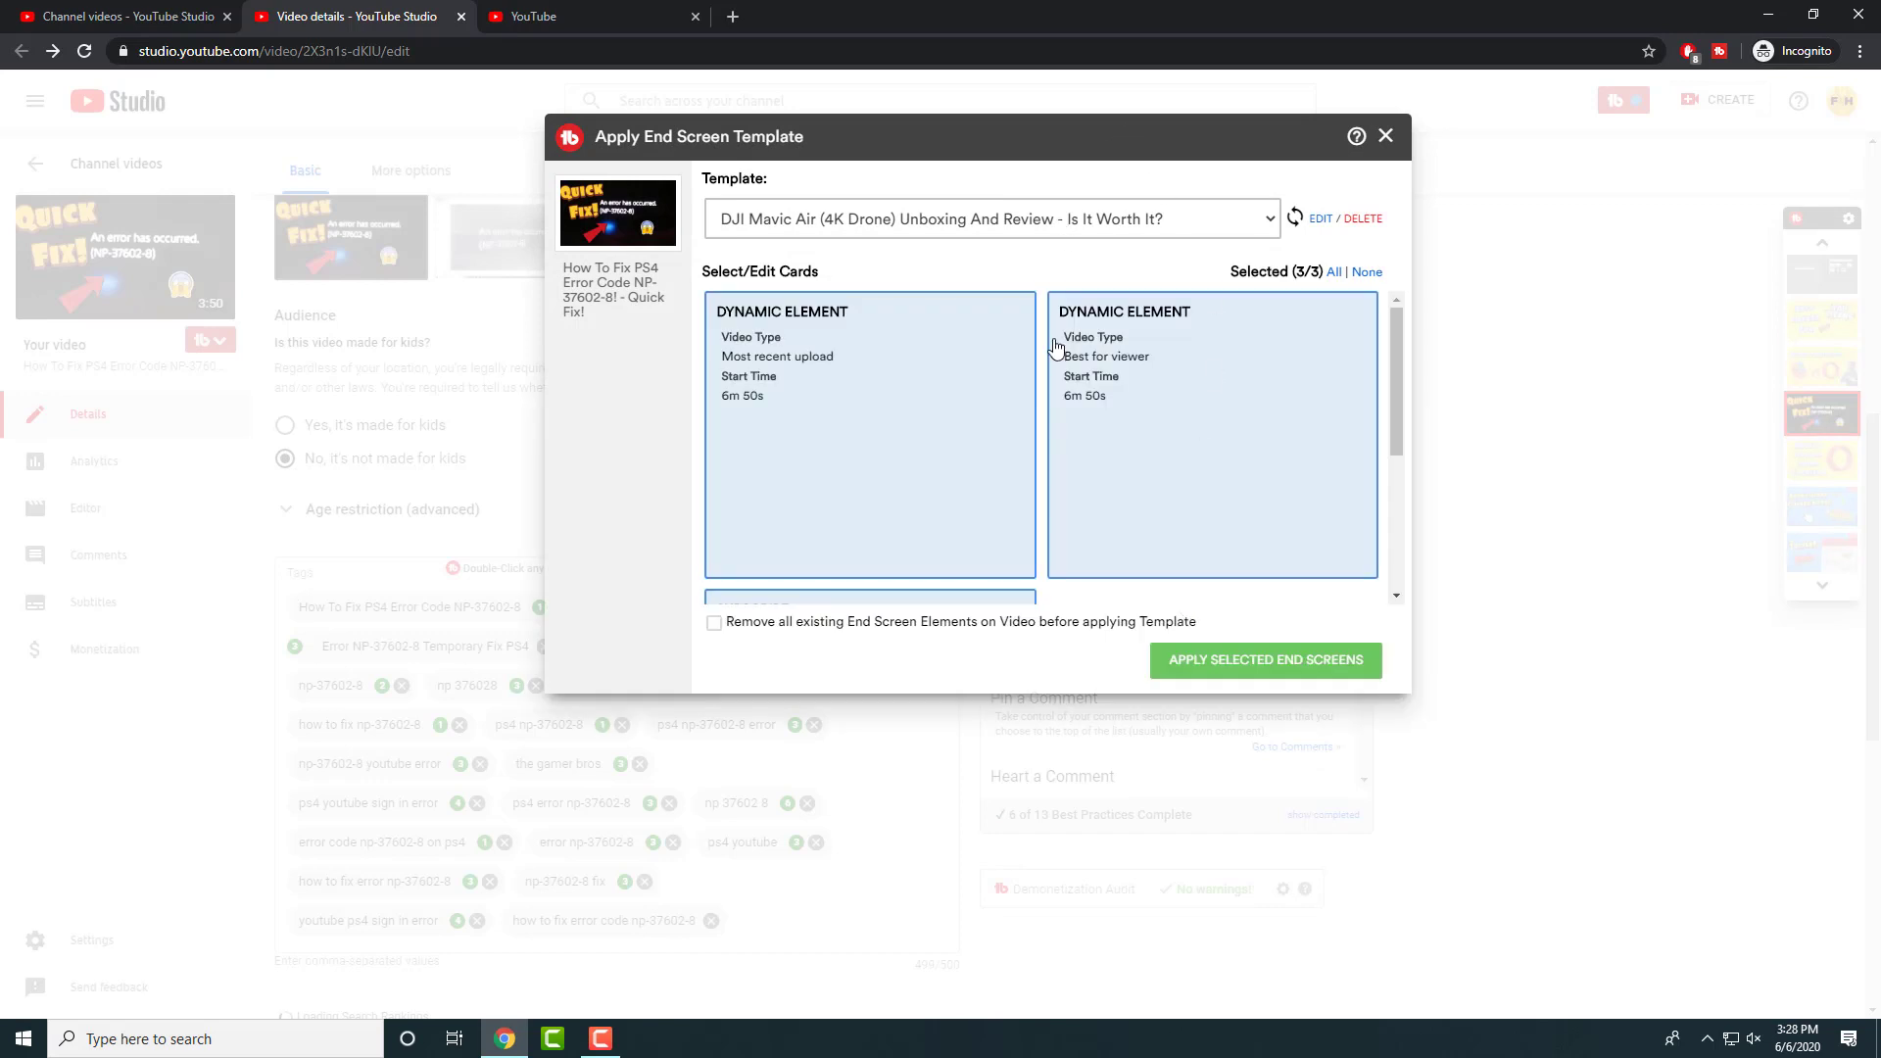
scroll(1054, 349, down, 3)
scroll(1054, 338, up, 3)
scroll(1054, 350, down, 3)
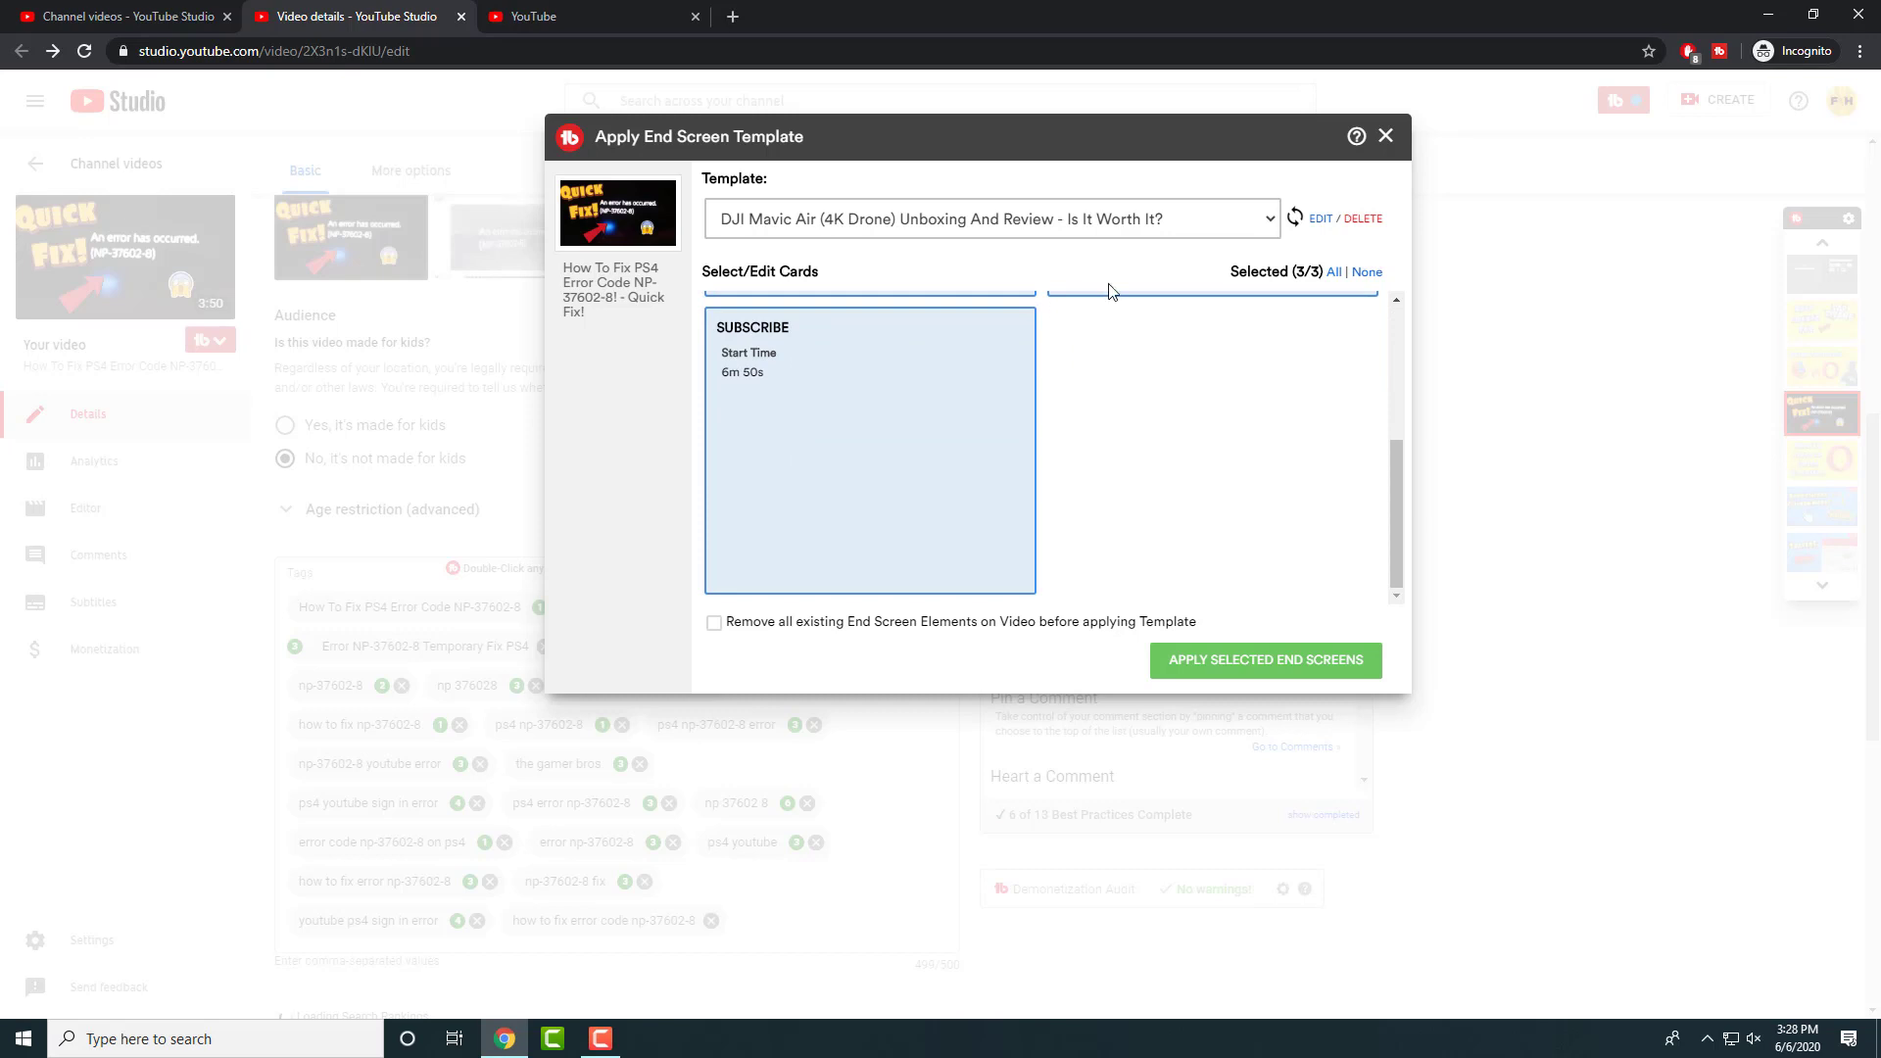
click(1386, 136)
Review the remaining Best Practices items for the video, from getting a Facebook like to adding it to a playlist.
scroll(1204, 629, down, 3)
scroll(1127, 627, up, 3)
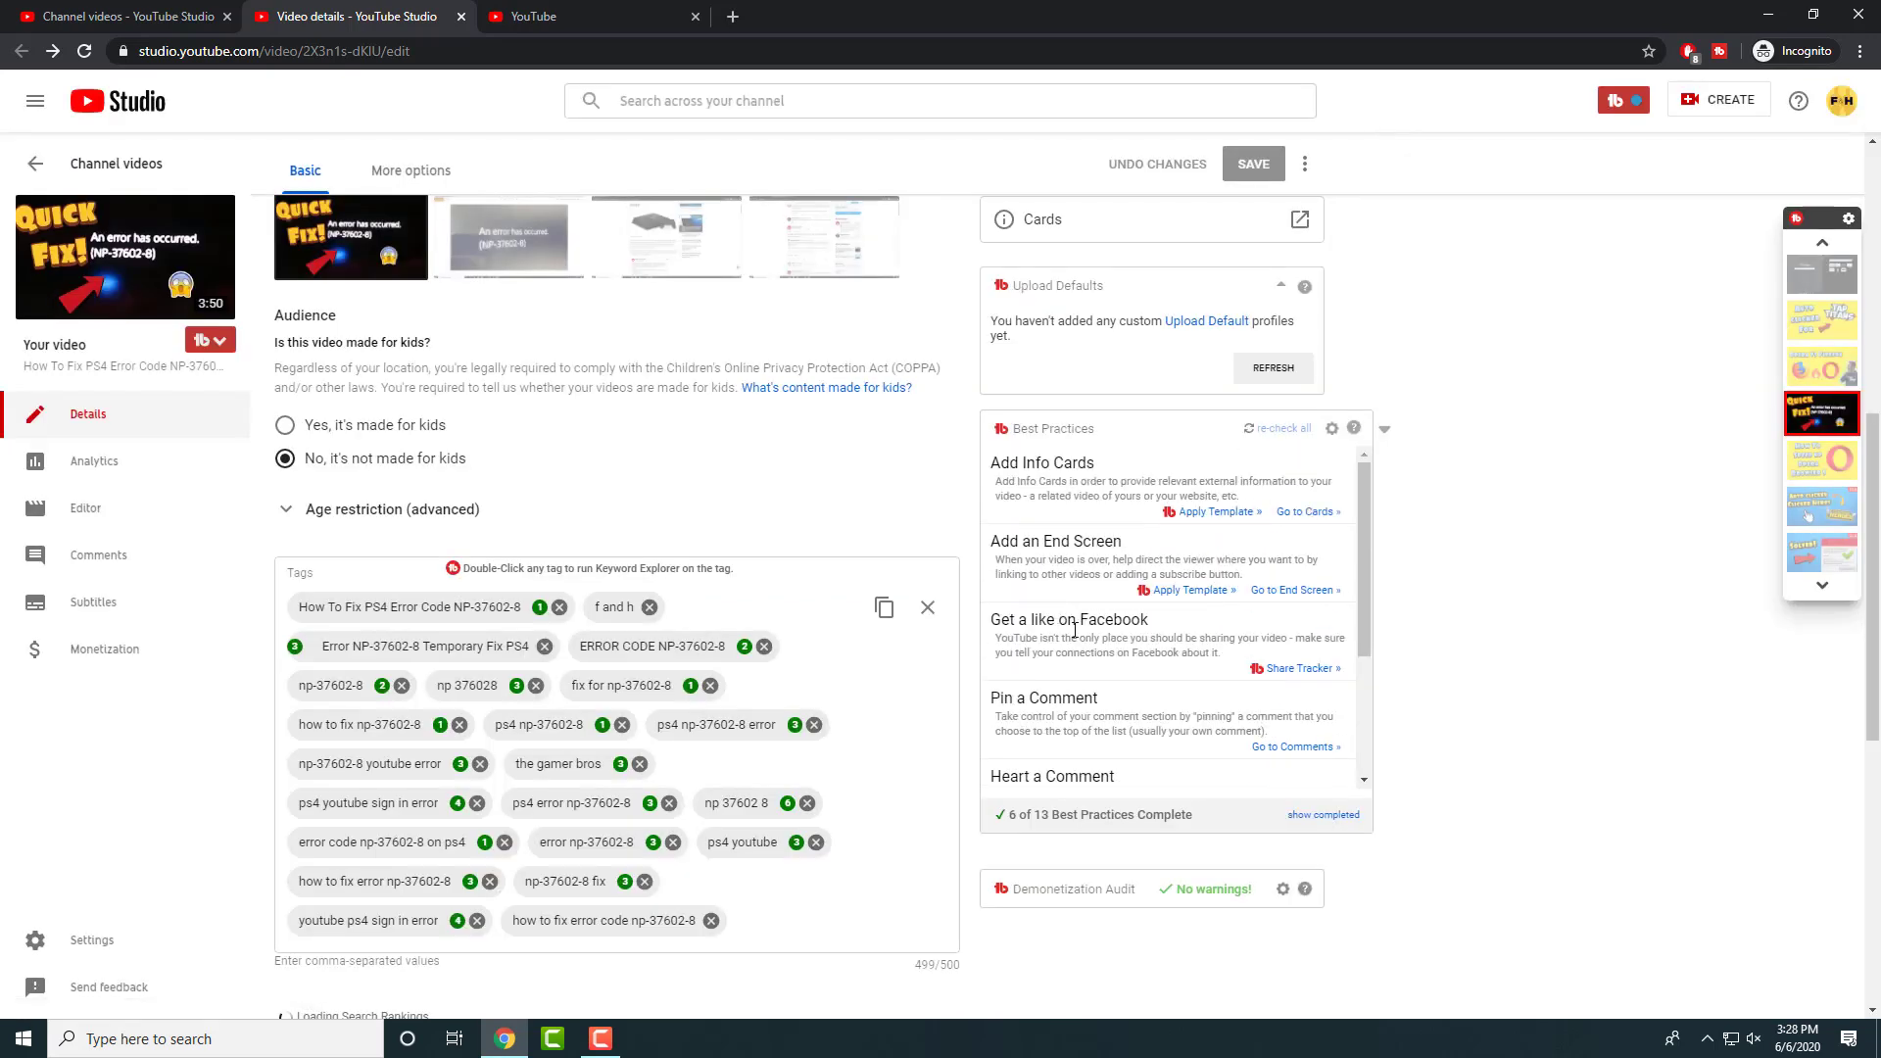
scroll(1075, 623, down, 1)
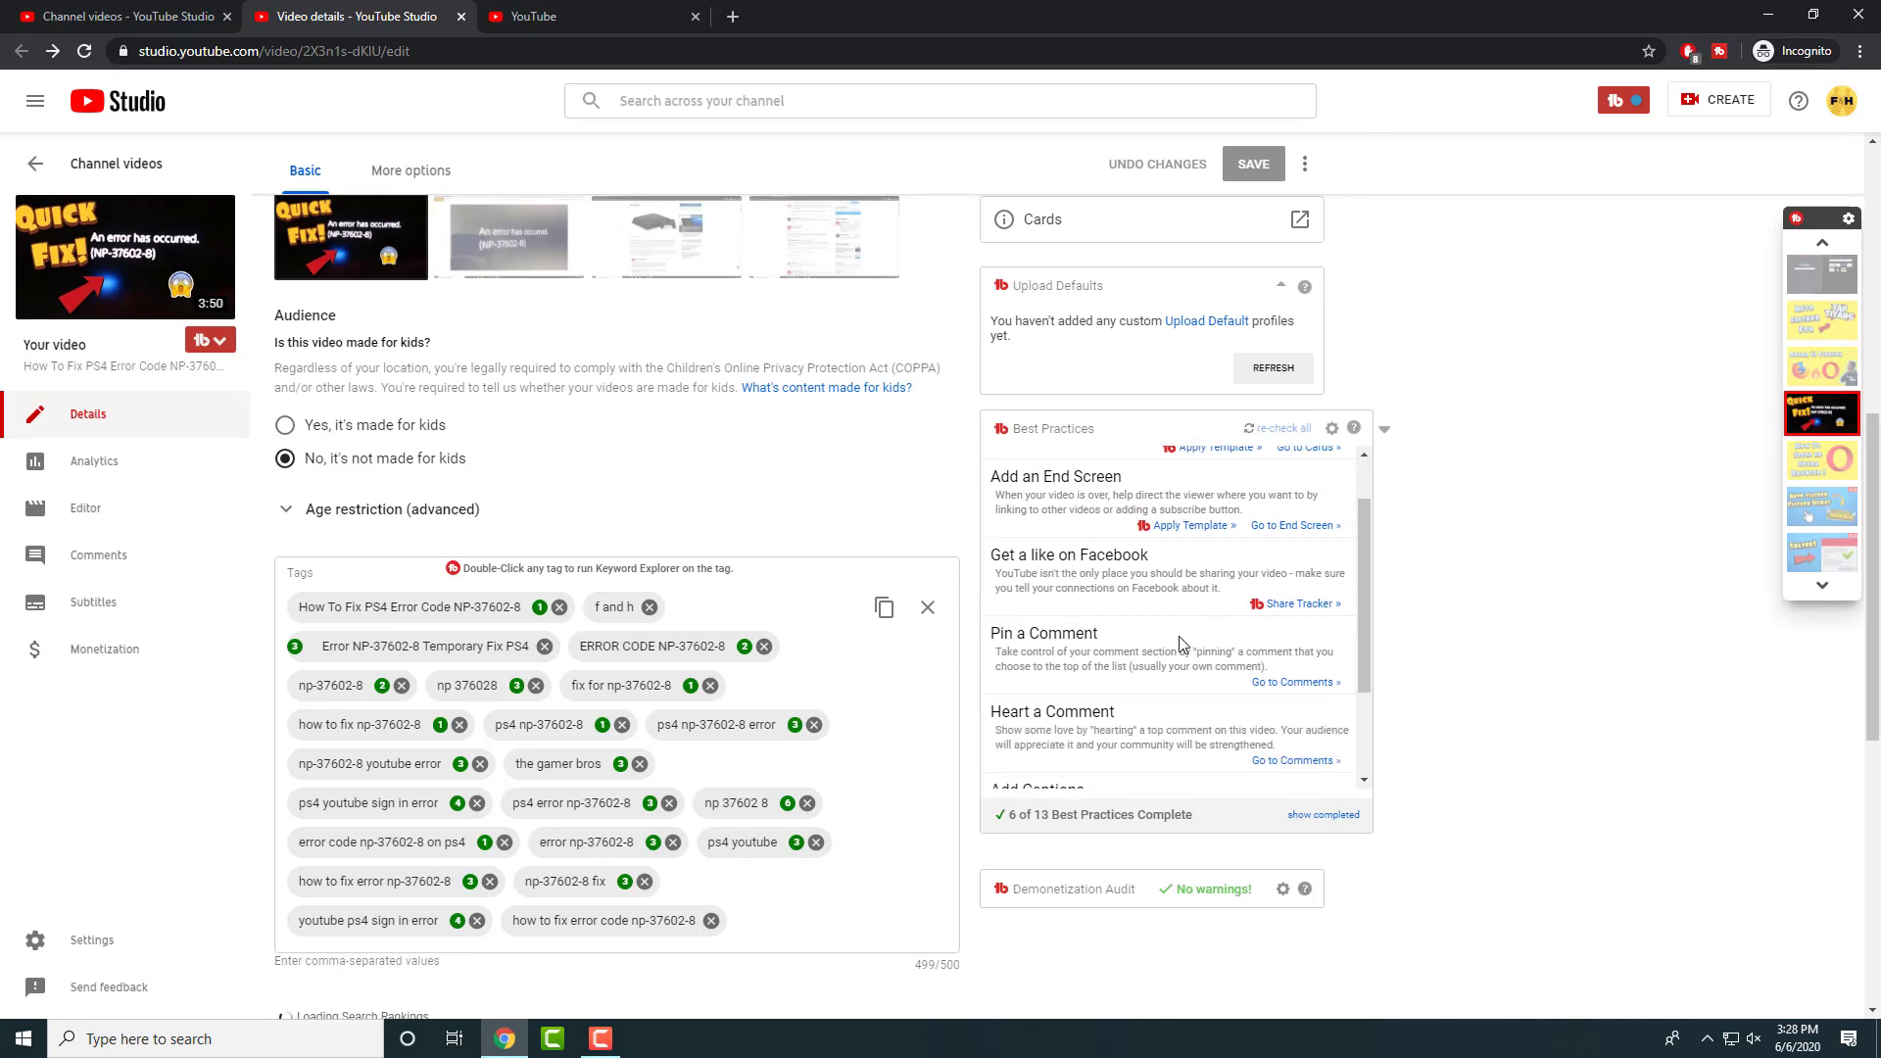
scroll(1181, 646, down, 2)
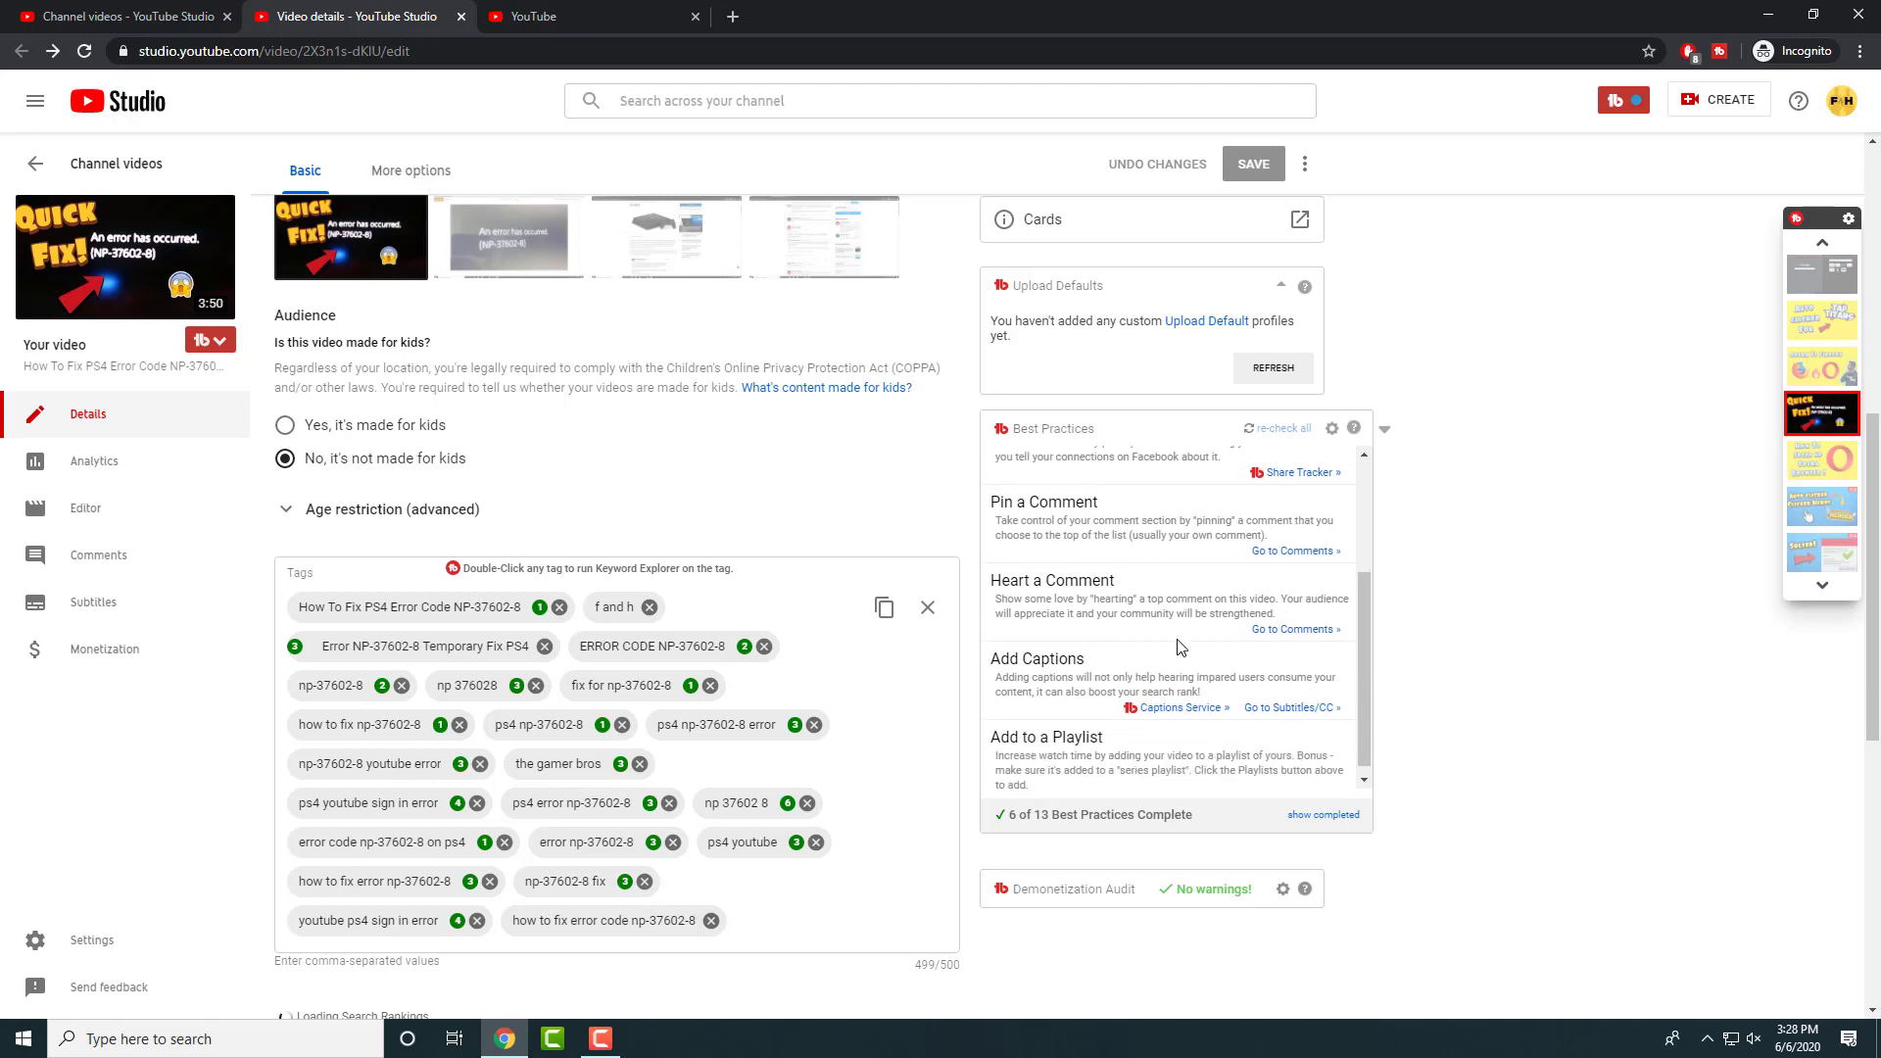
scroll(1180, 646, down, 1)
scroll(1181, 647, down, 1)
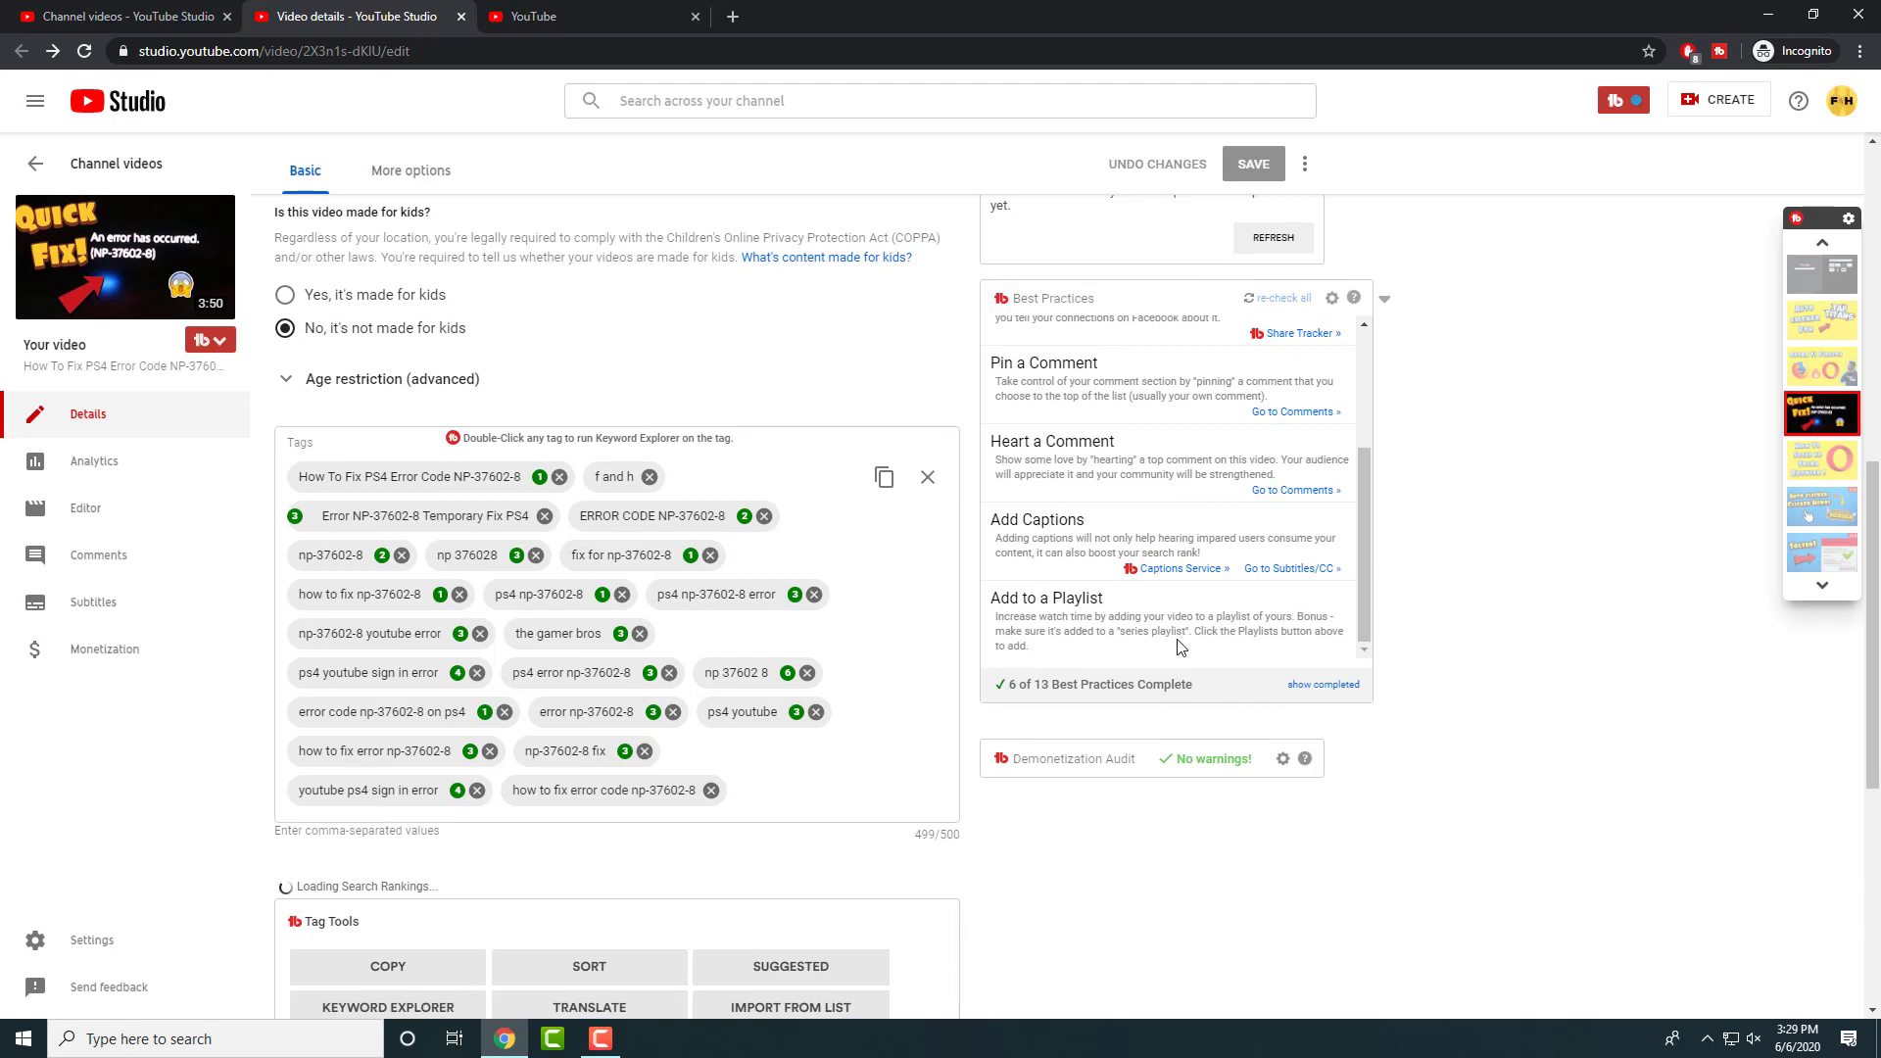
scroll(1444, 582, down, 1)
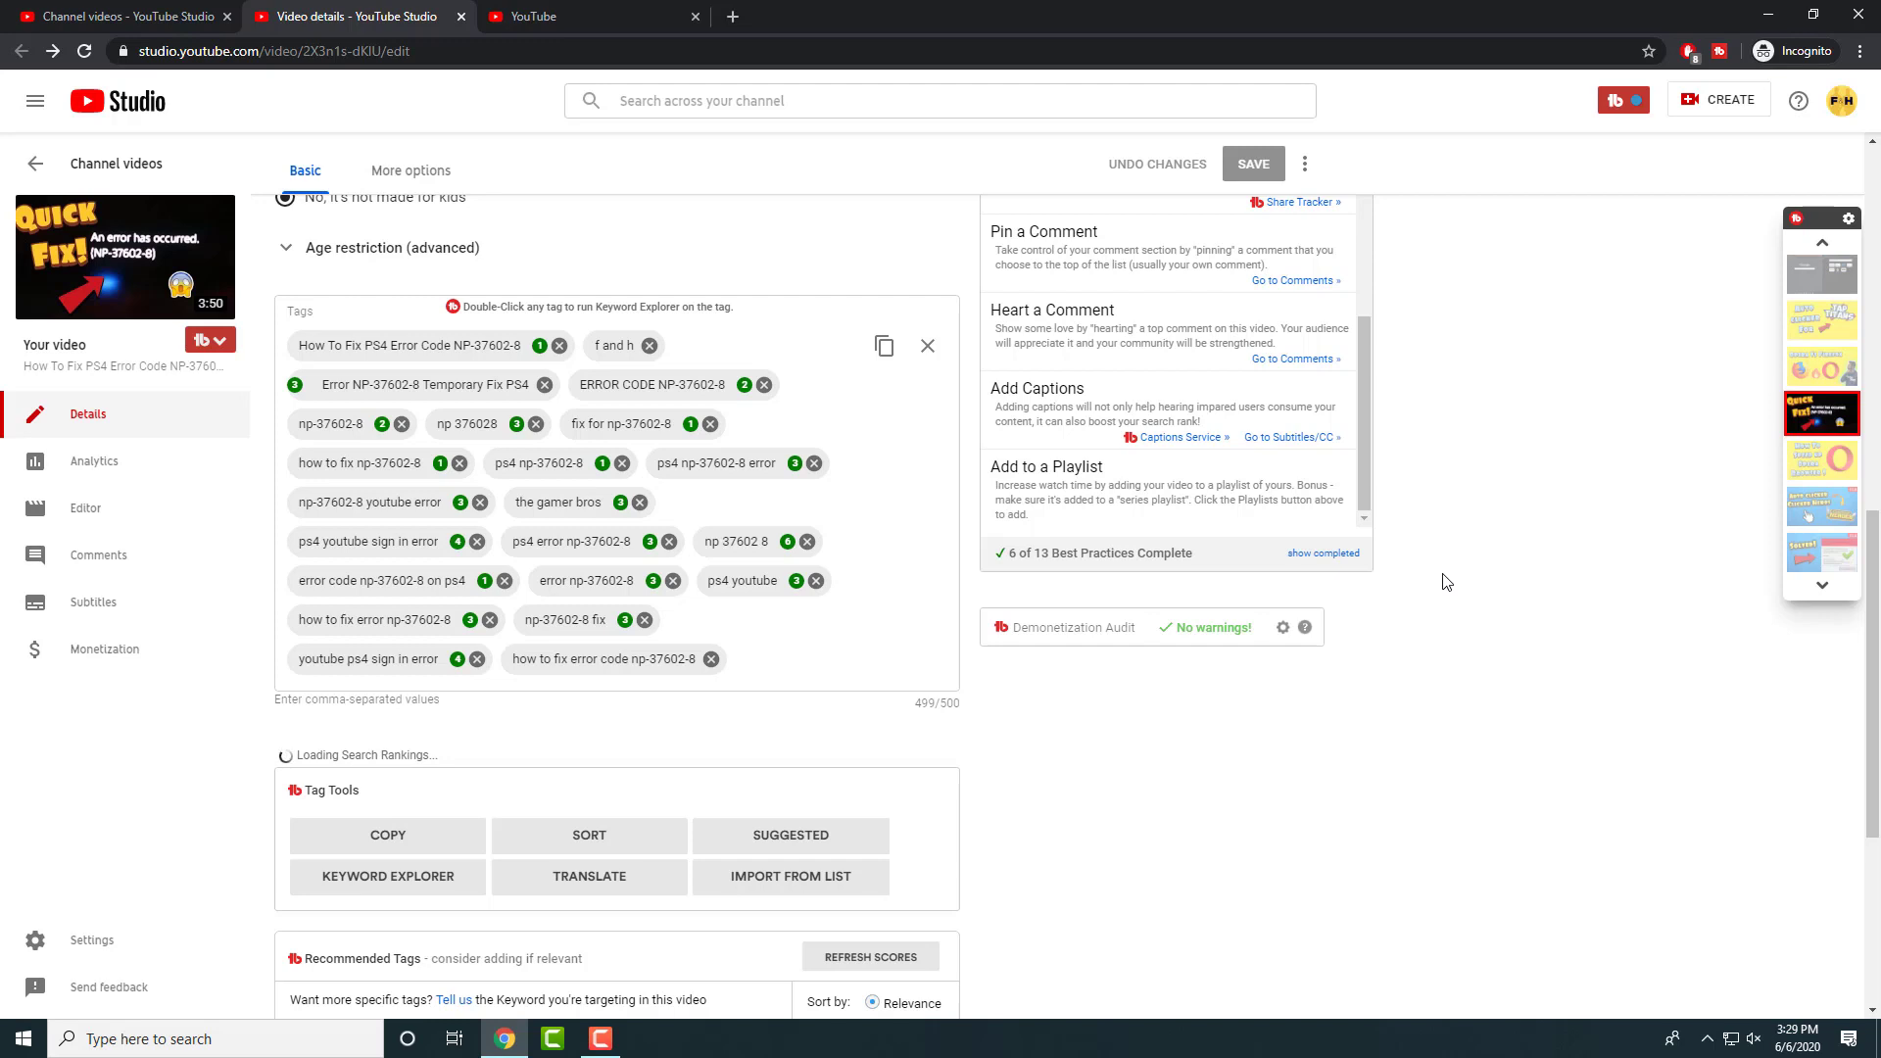
scroll(1446, 582, up, 1)
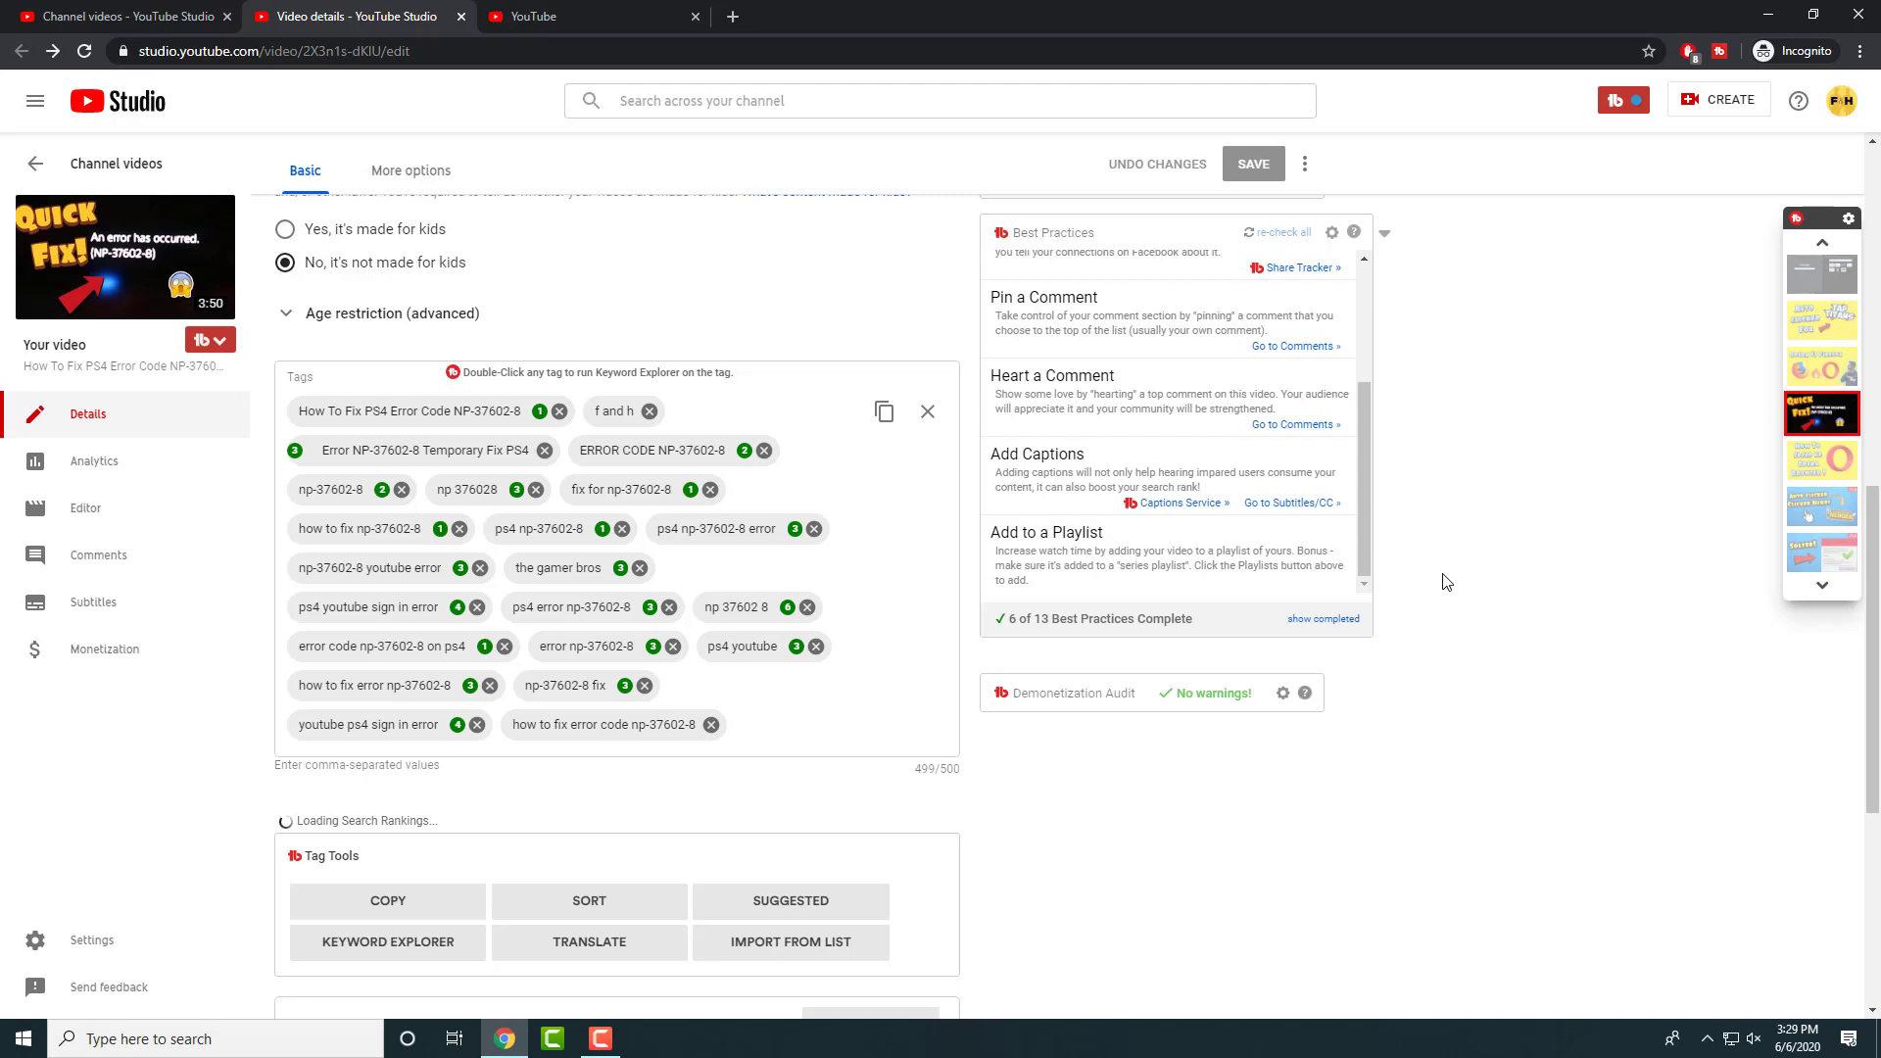
scroll(1443, 582, up, 4)
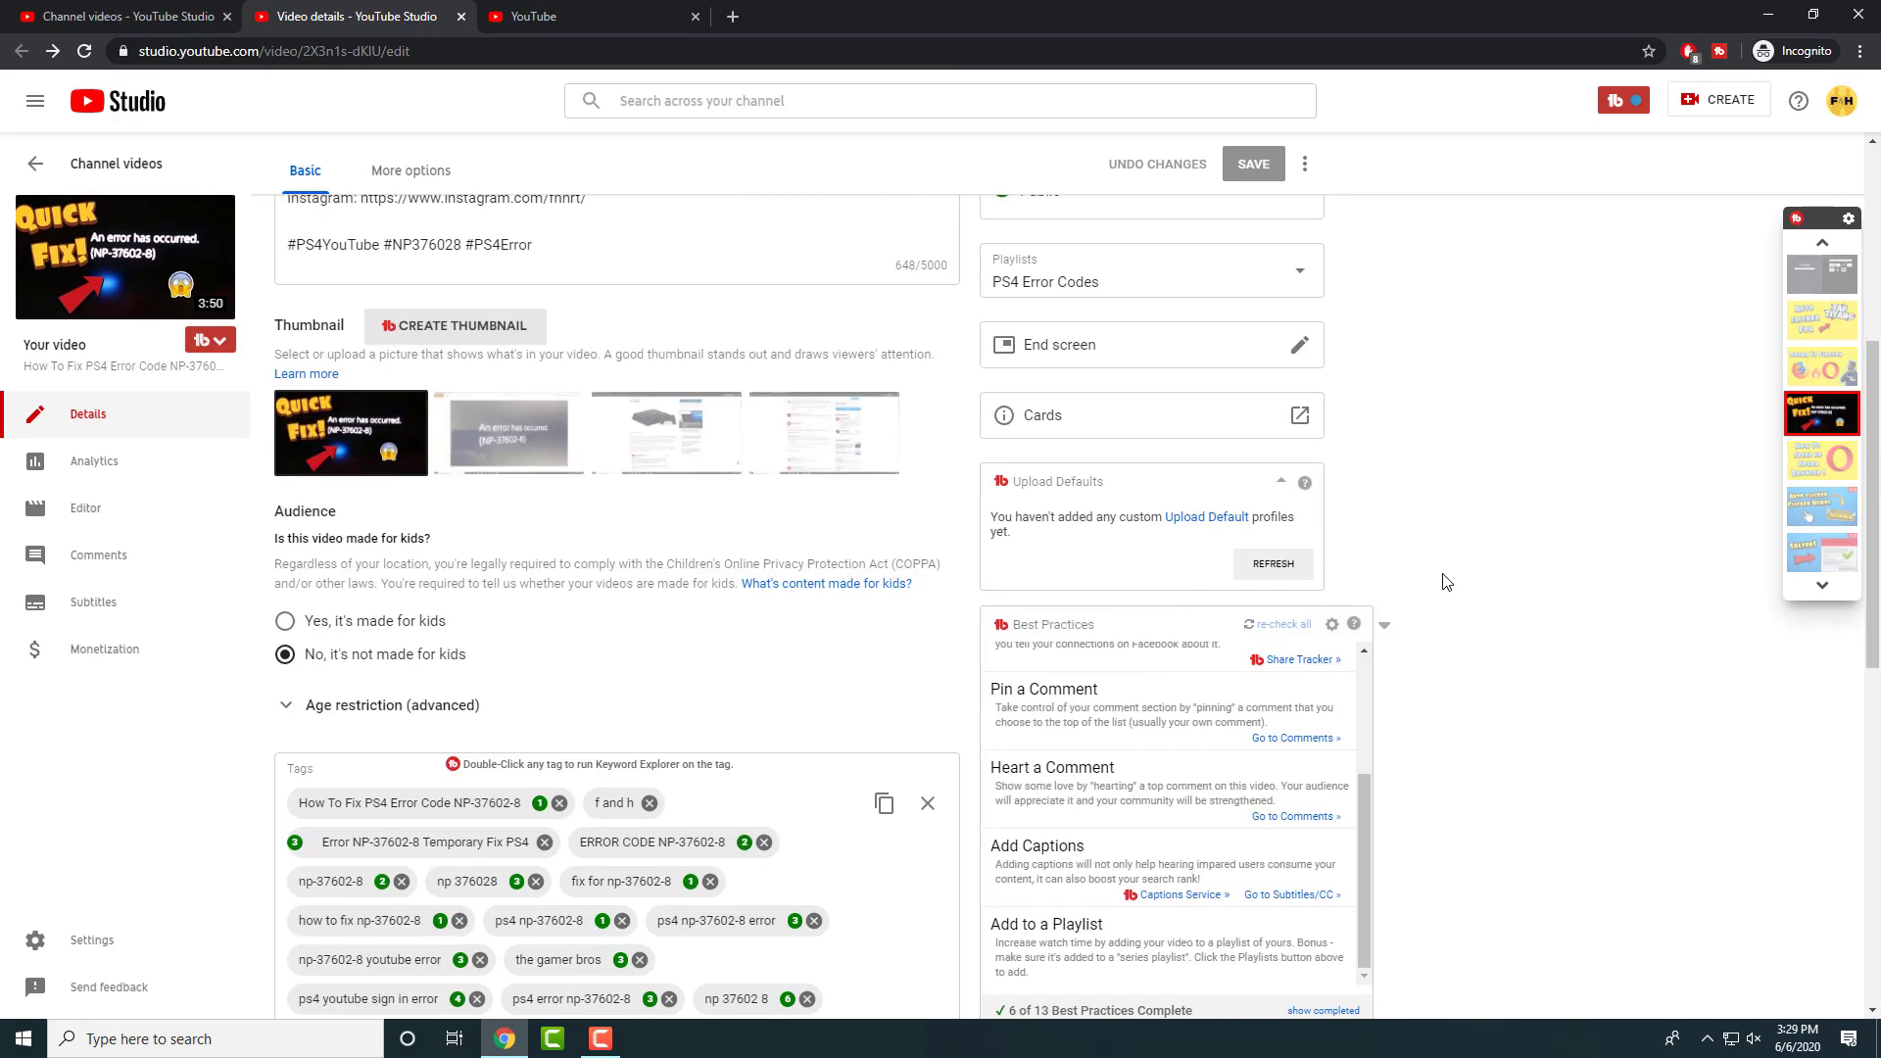
scroll(1443, 582, up, 1)
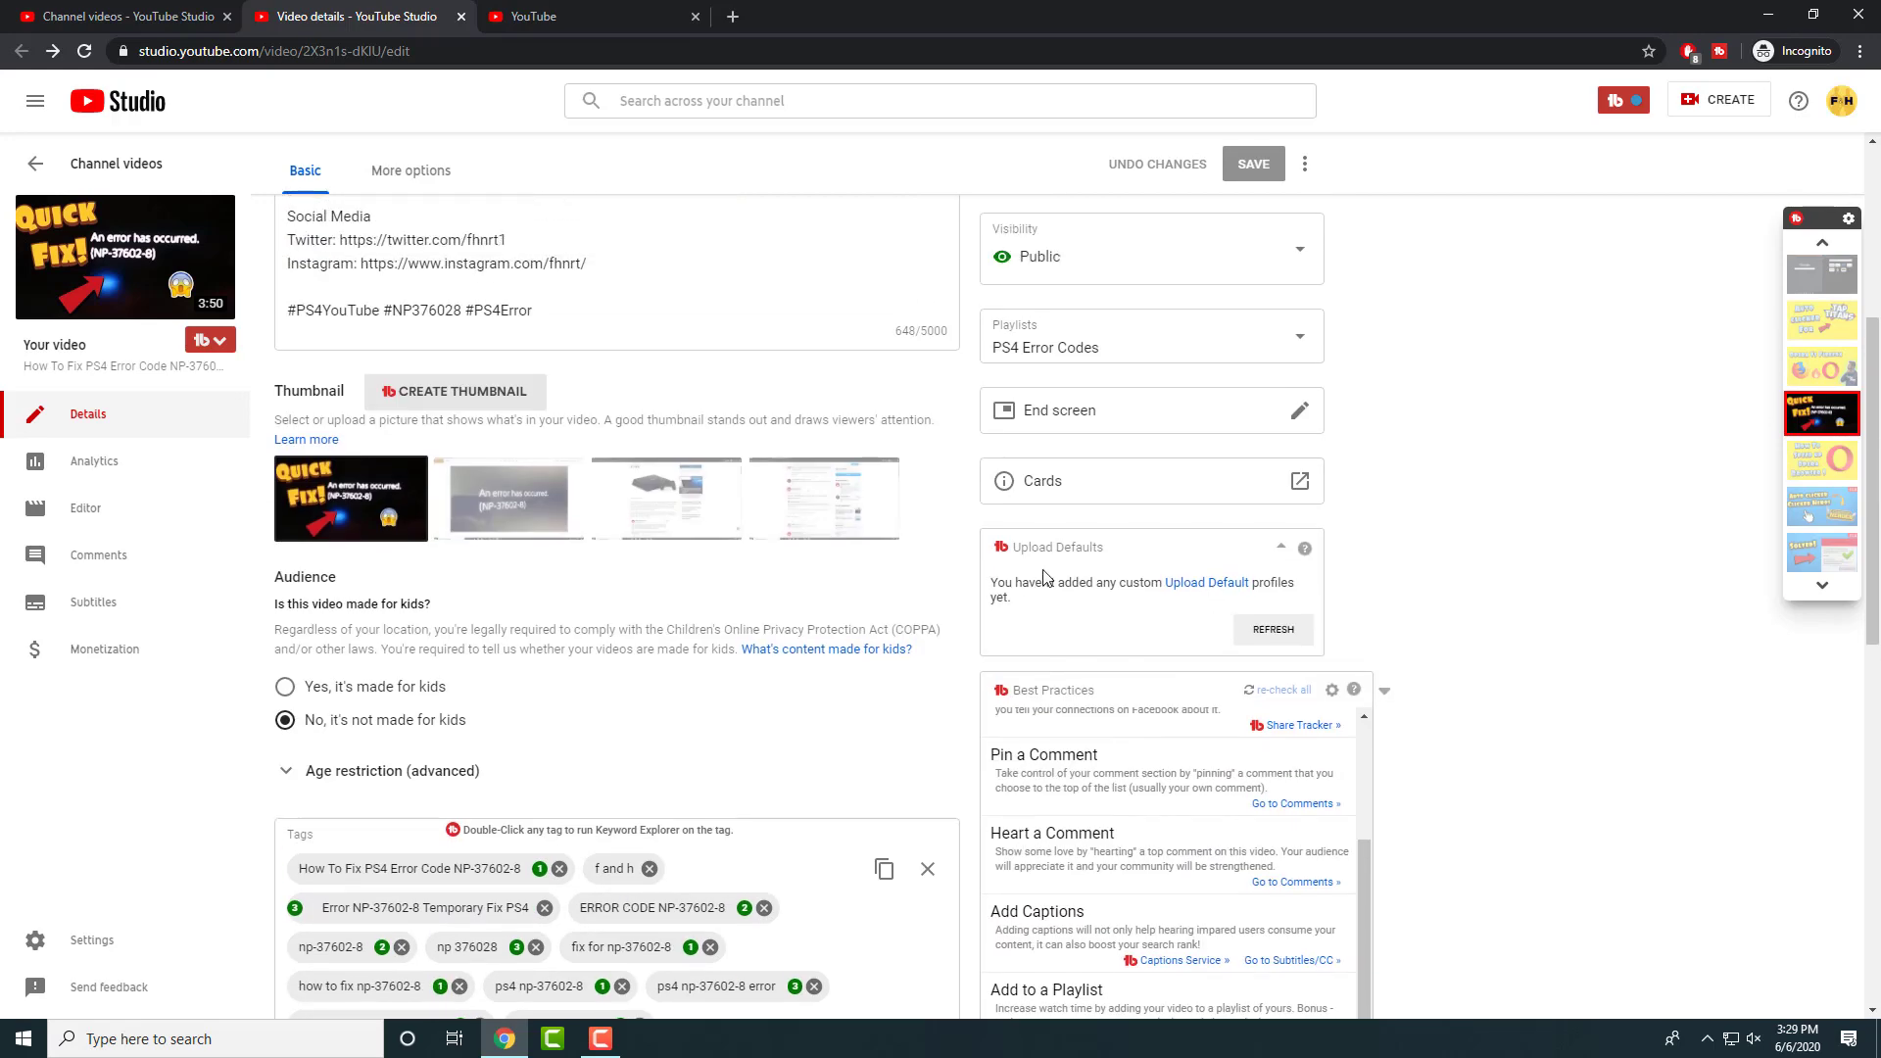
Examine the video's title, description links and hashtags together with the Upload Defaults section.
scroll(1044, 578, up, 3)
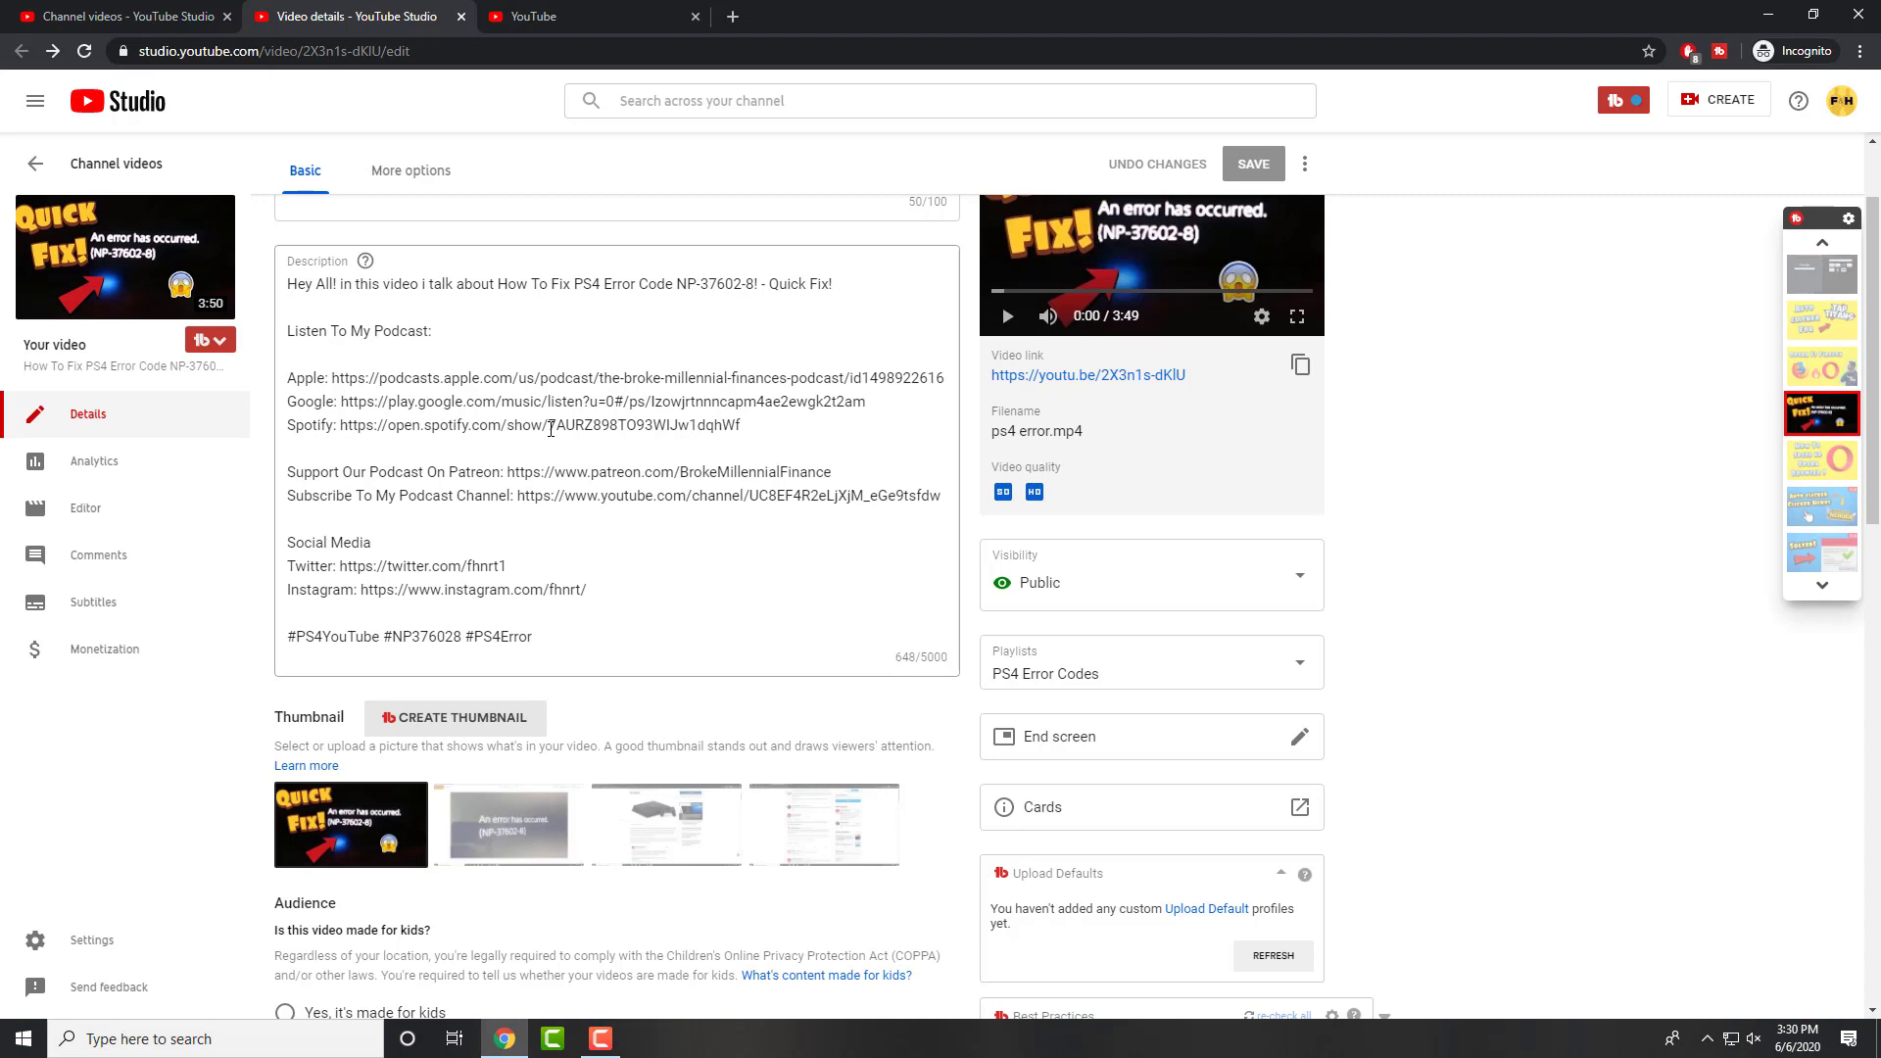
scroll(551, 429, down, 1)
scroll(550, 432, up, 1)
scroll(845, 557, down, 2)
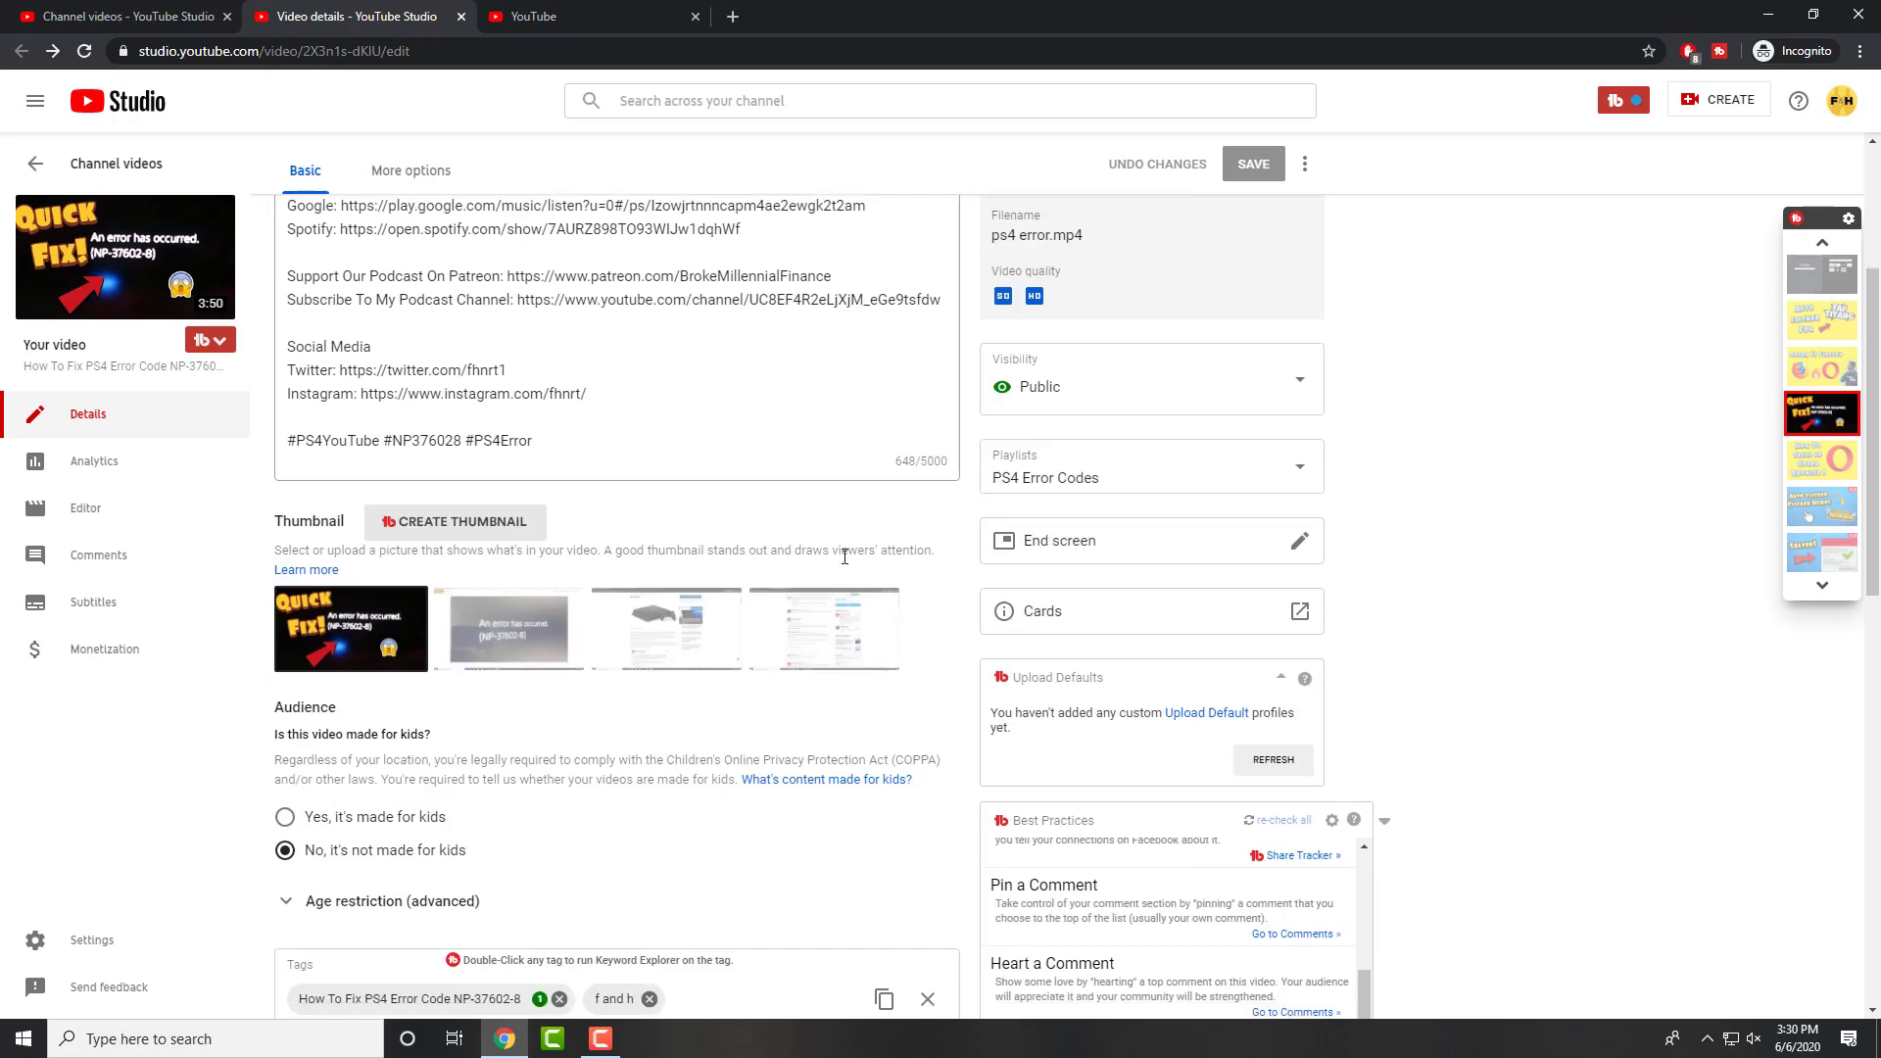
scroll(845, 556, up, 2)
click(846, 557)
scroll(846, 557, down, 2)
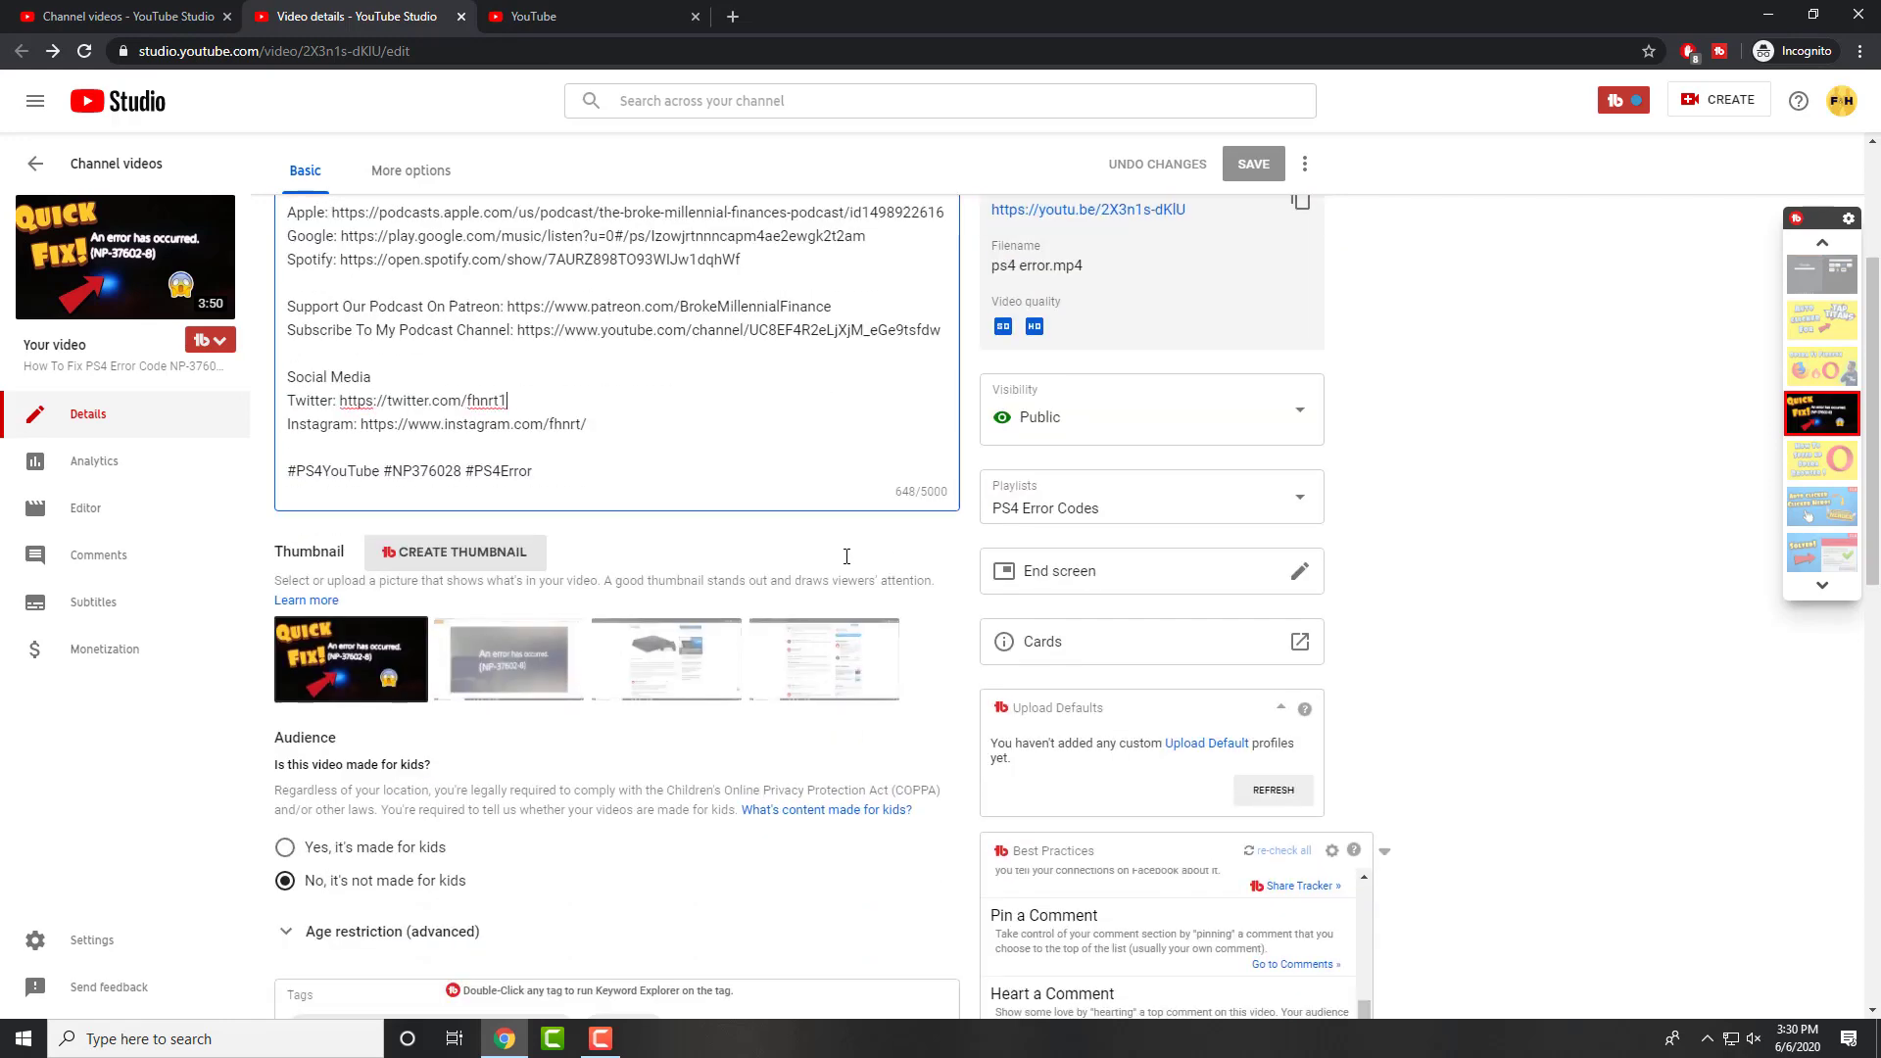
scroll(975, 564, up, 3)
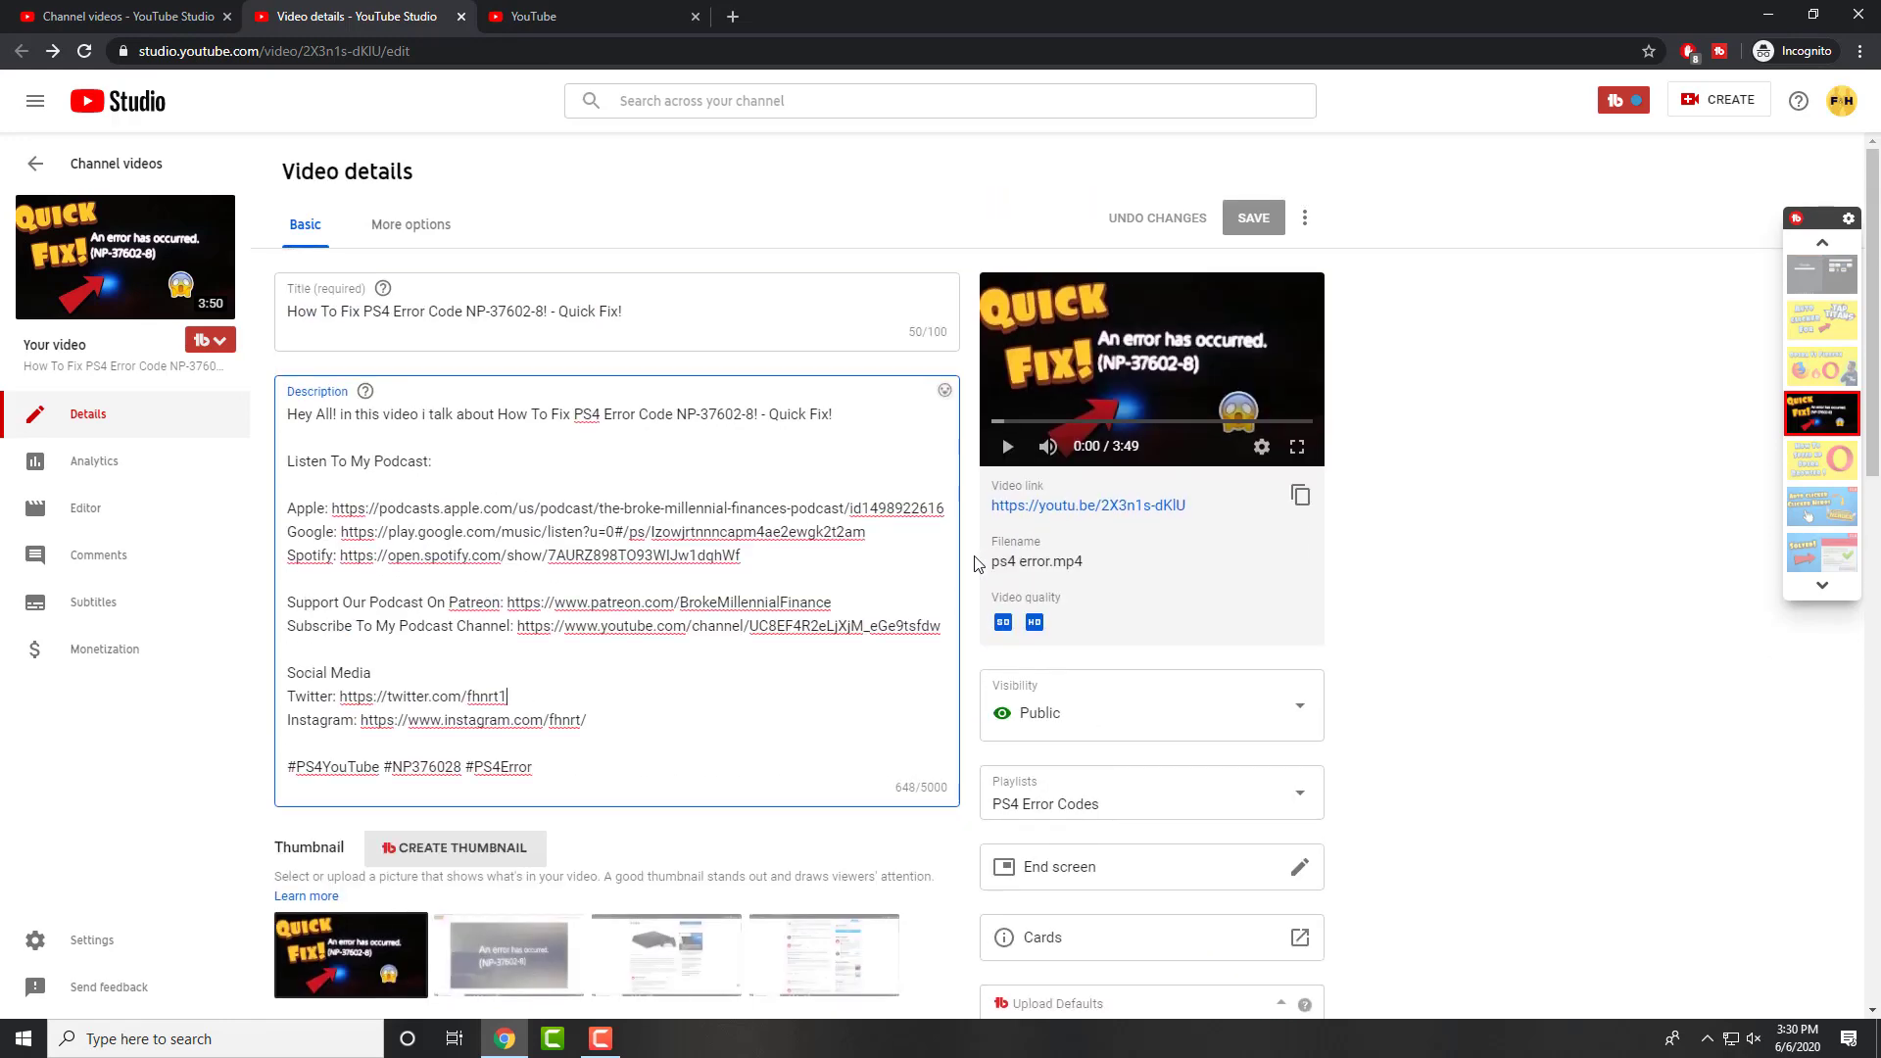
scroll(974, 564, down, 2)
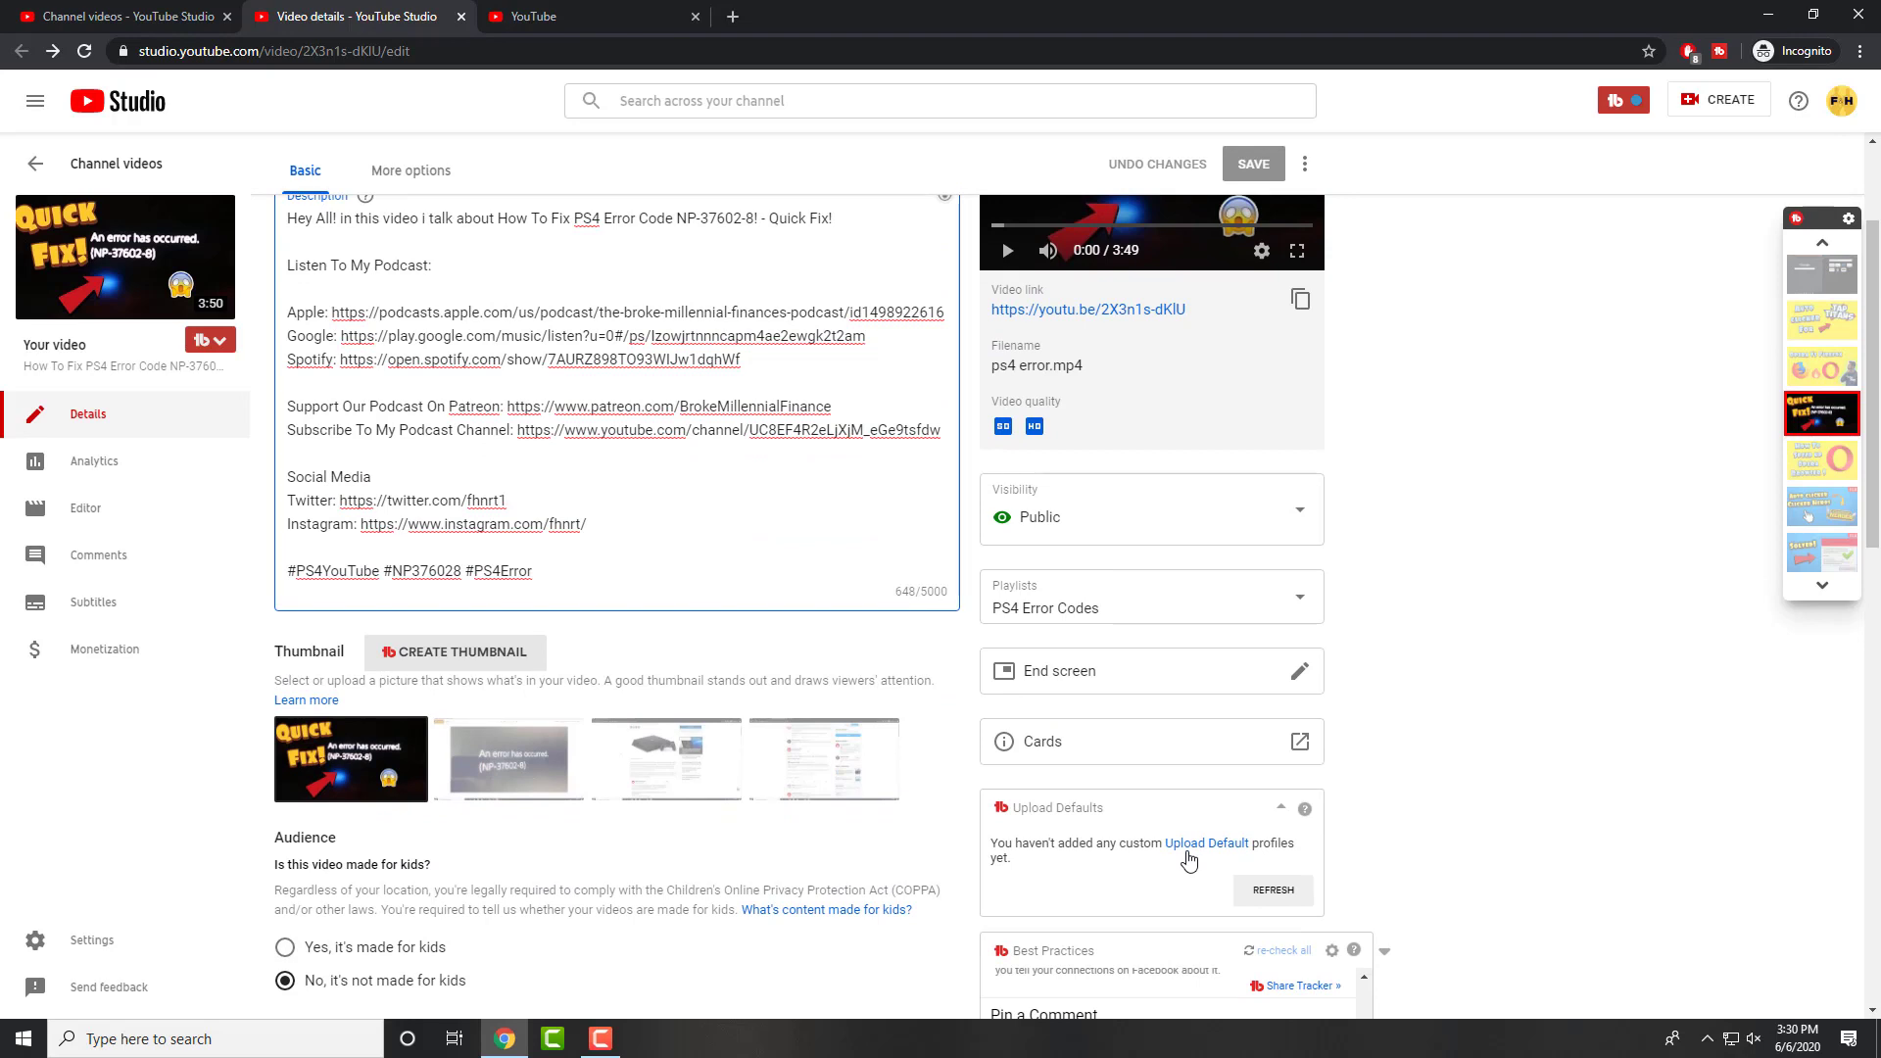
scroll(1189, 860, up, 1)
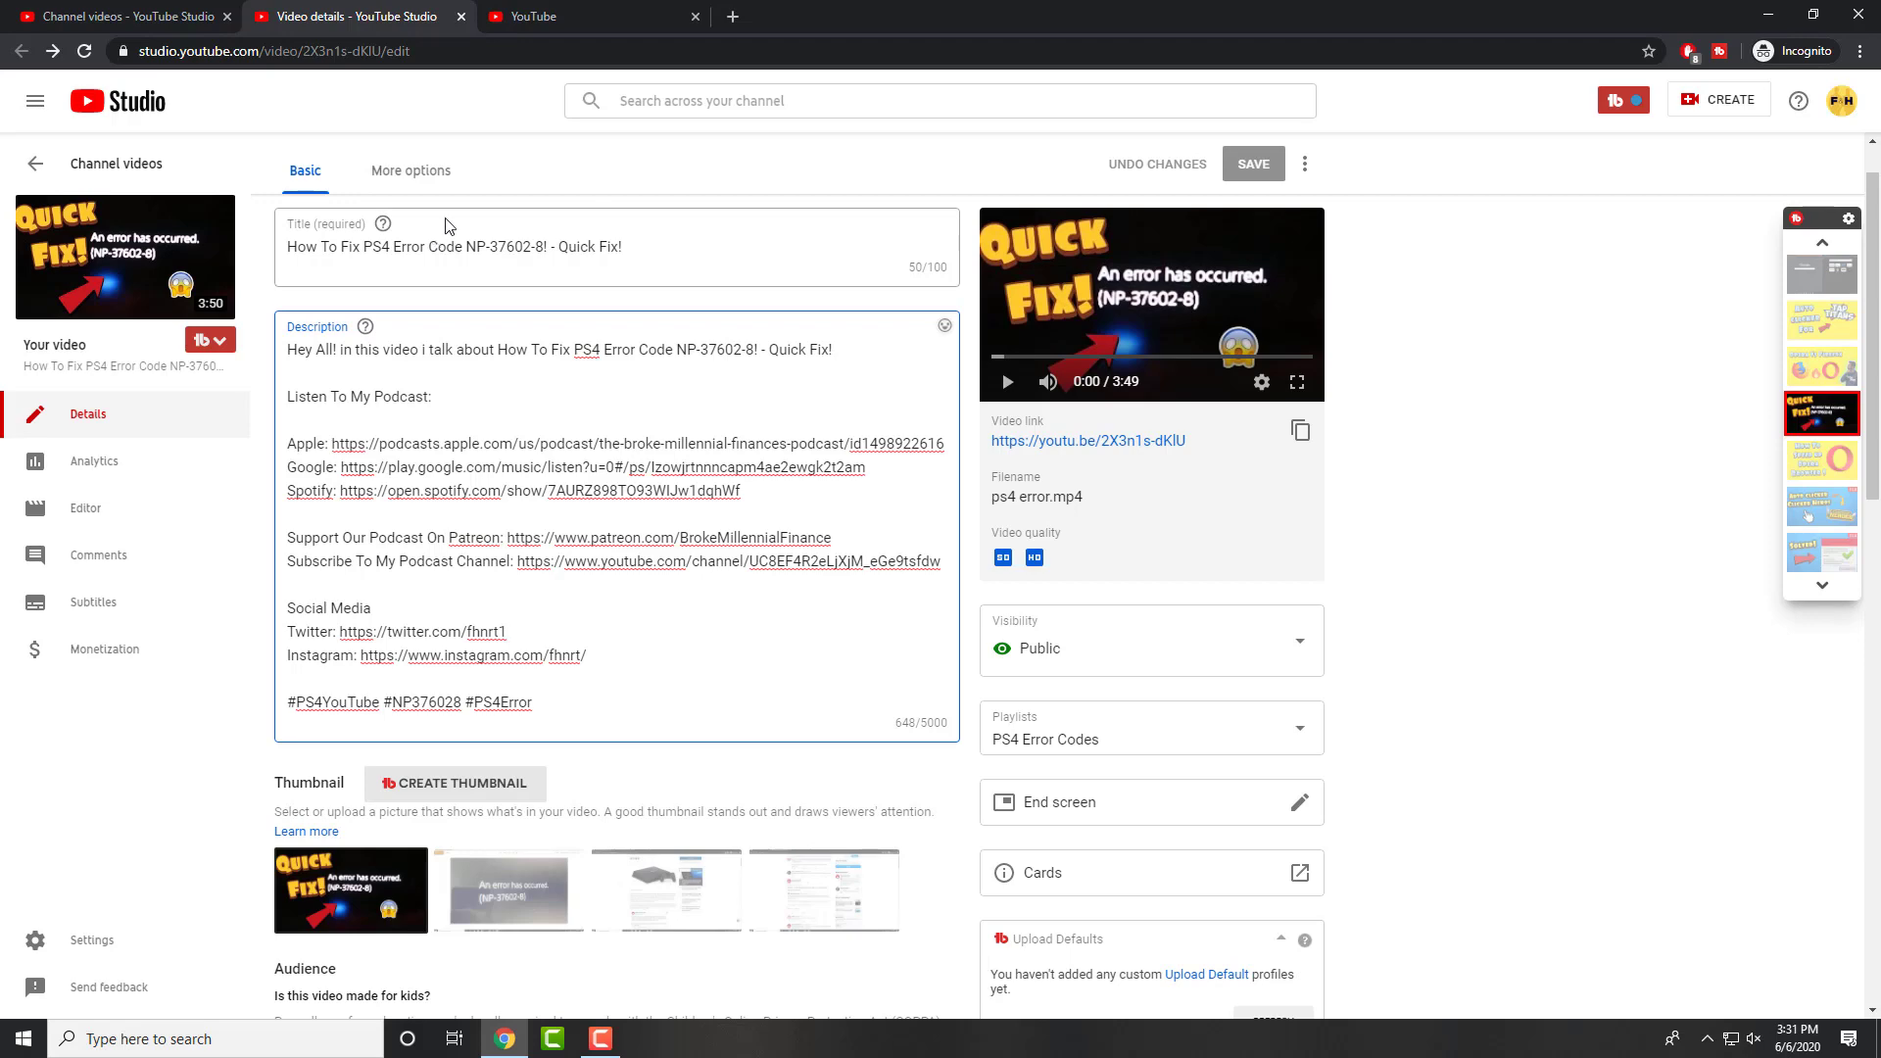
Open the Thumbnail Generator, check the channel's verification page through its Verify link, and close both.
scroll(445, 226, down, 4)
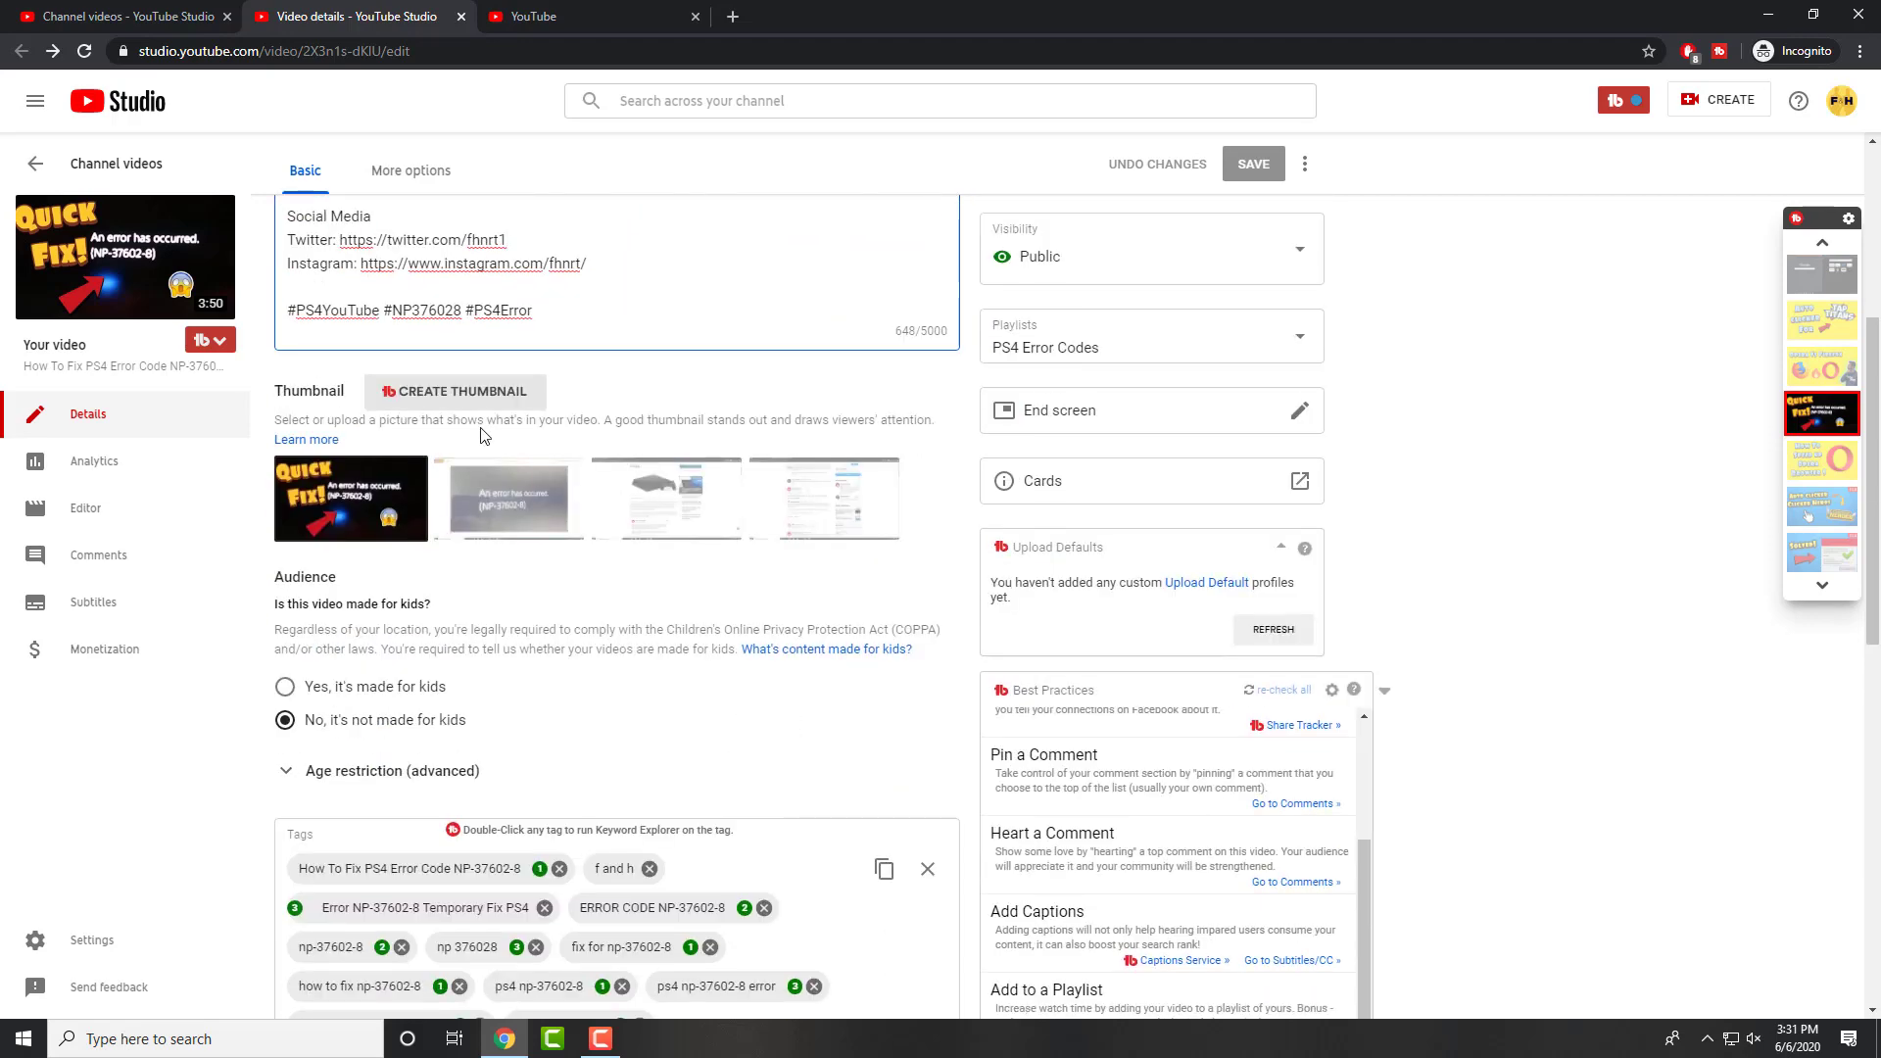
click(442, 389)
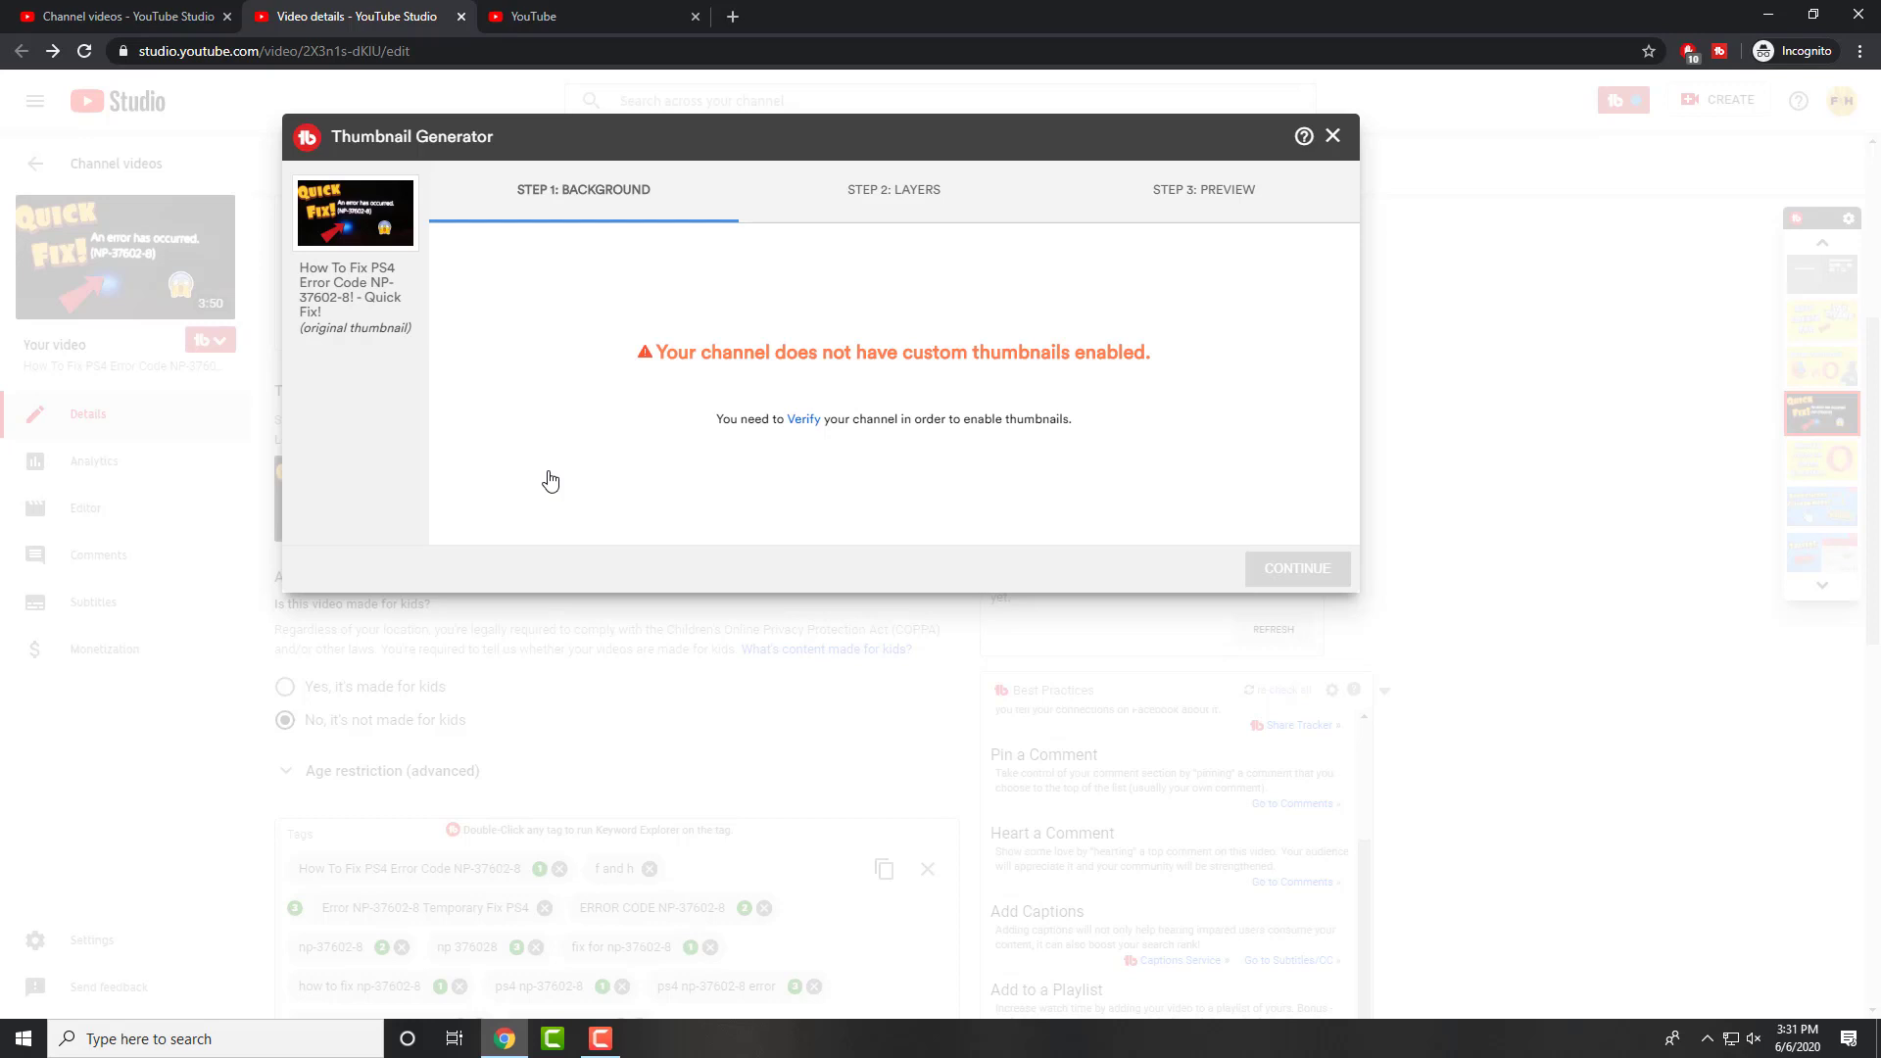
click(797, 421)
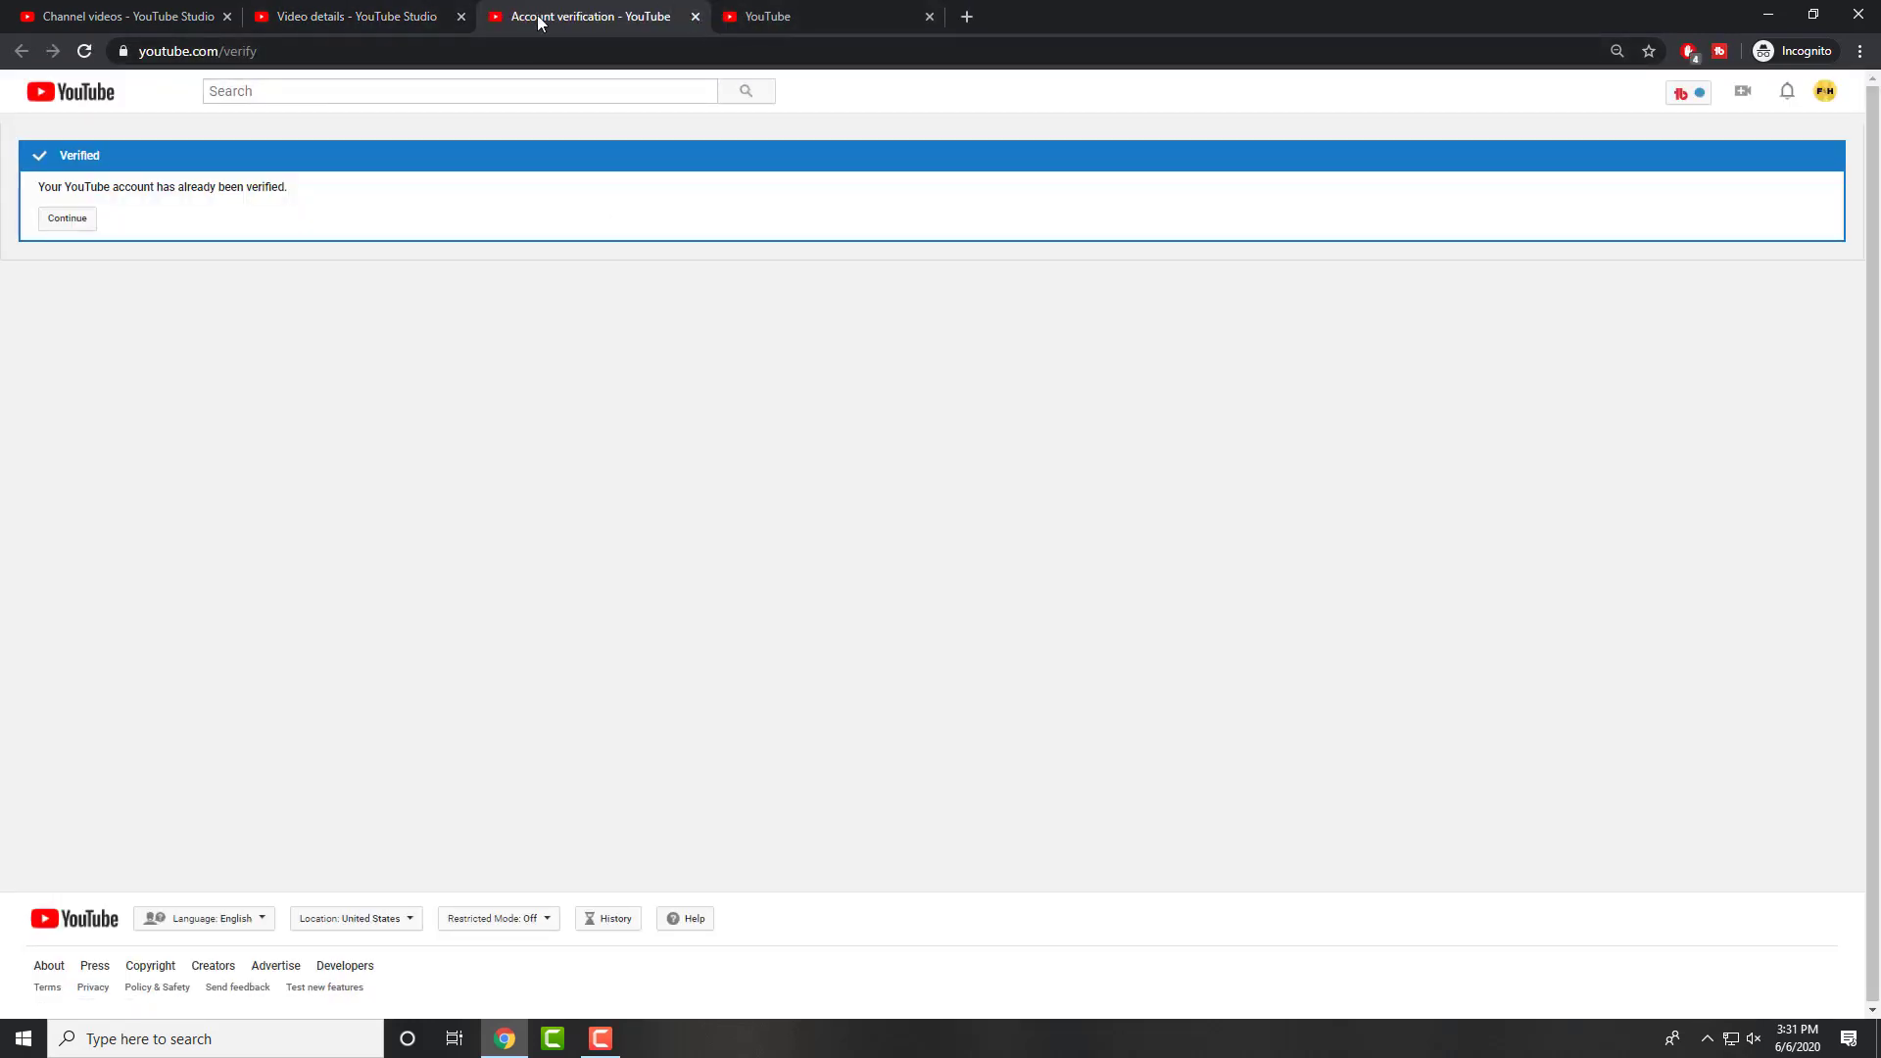
click(696, 16)
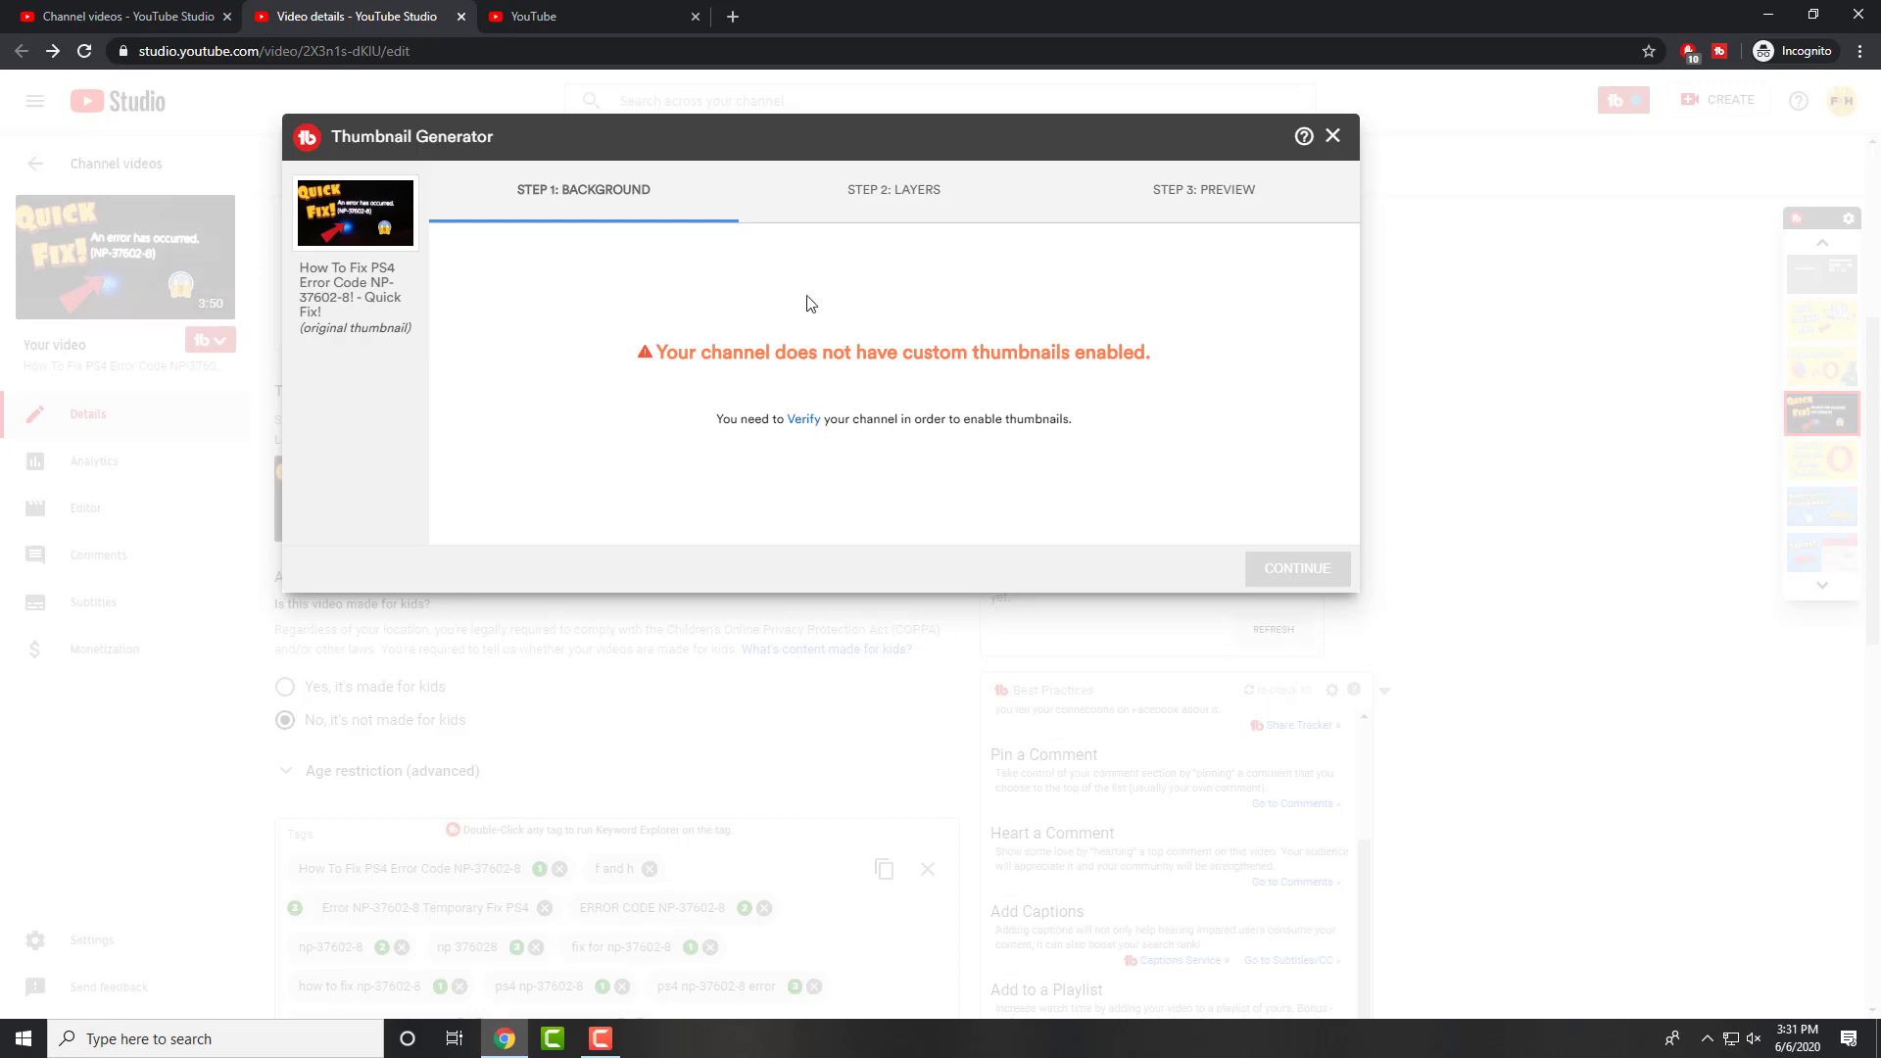
click(1335, 137)
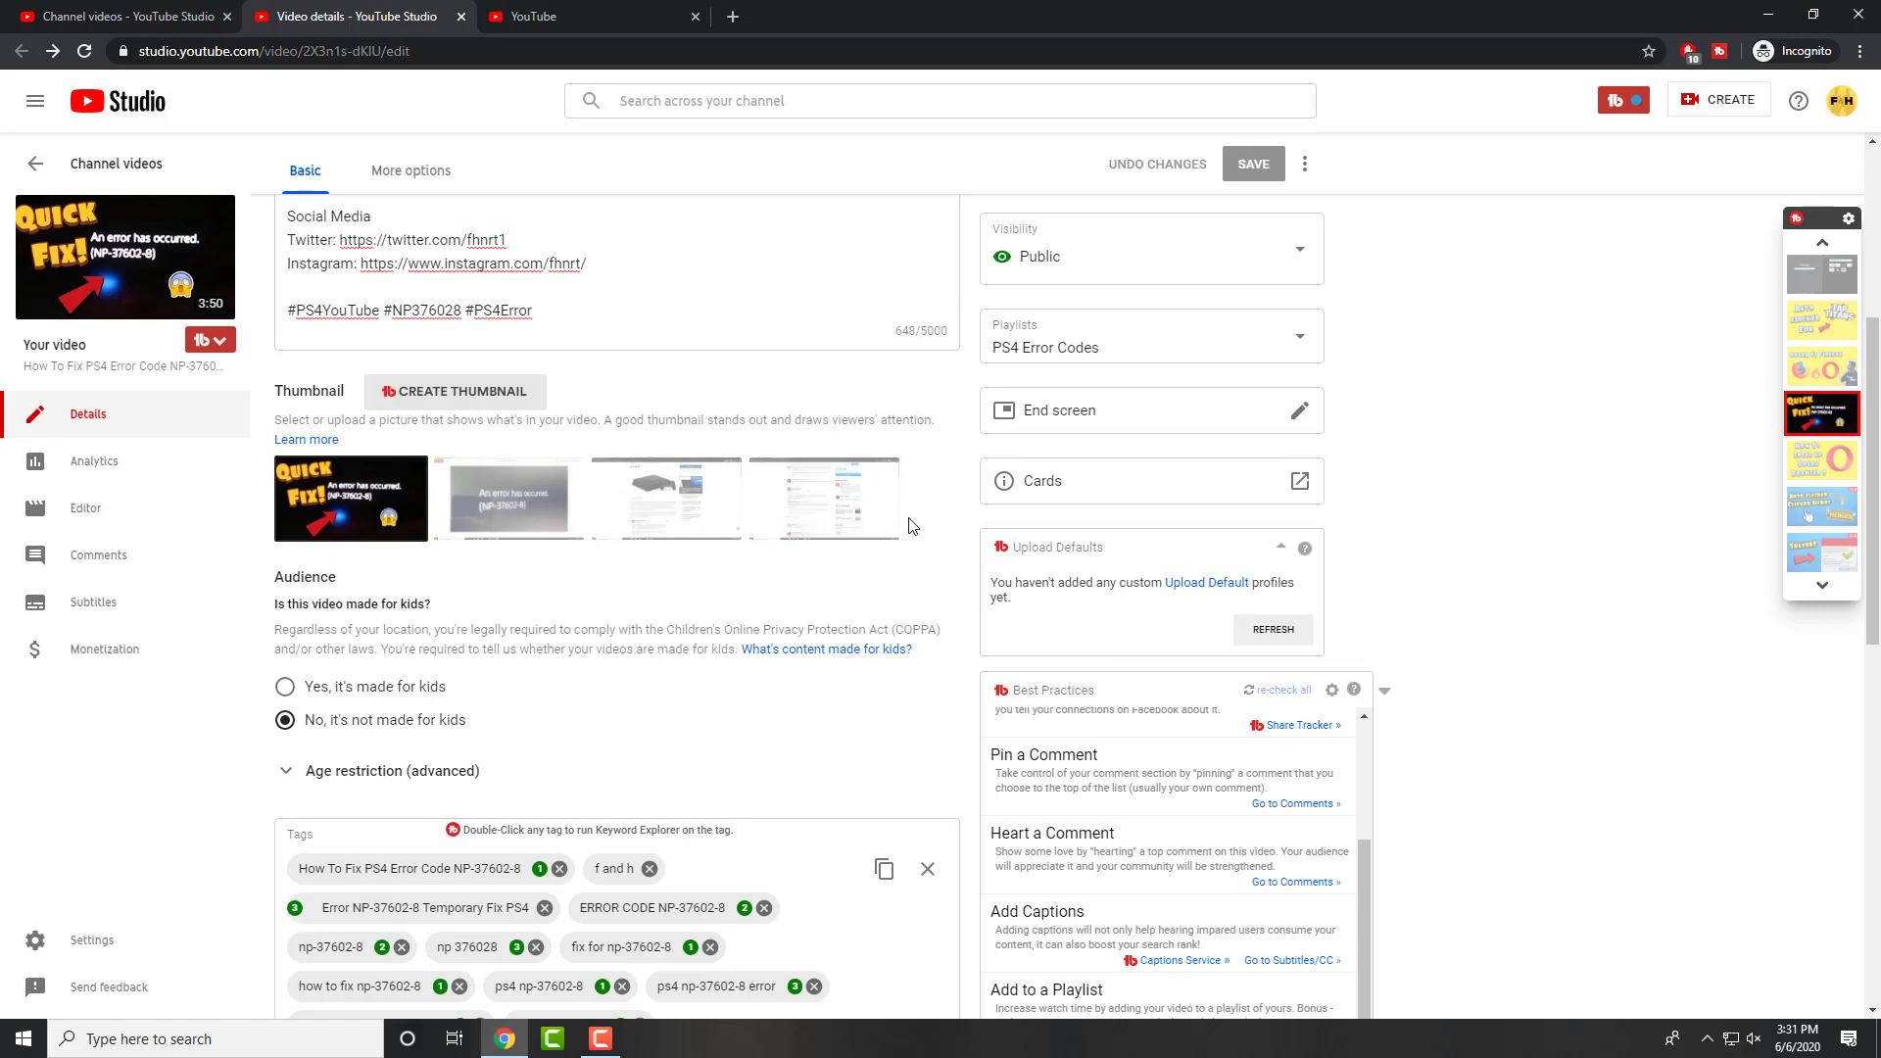
Look through the Tools, Quick Links and Info sections of the video's TubeBuddy menu and close it.
scroll(911, 526, up, 5)
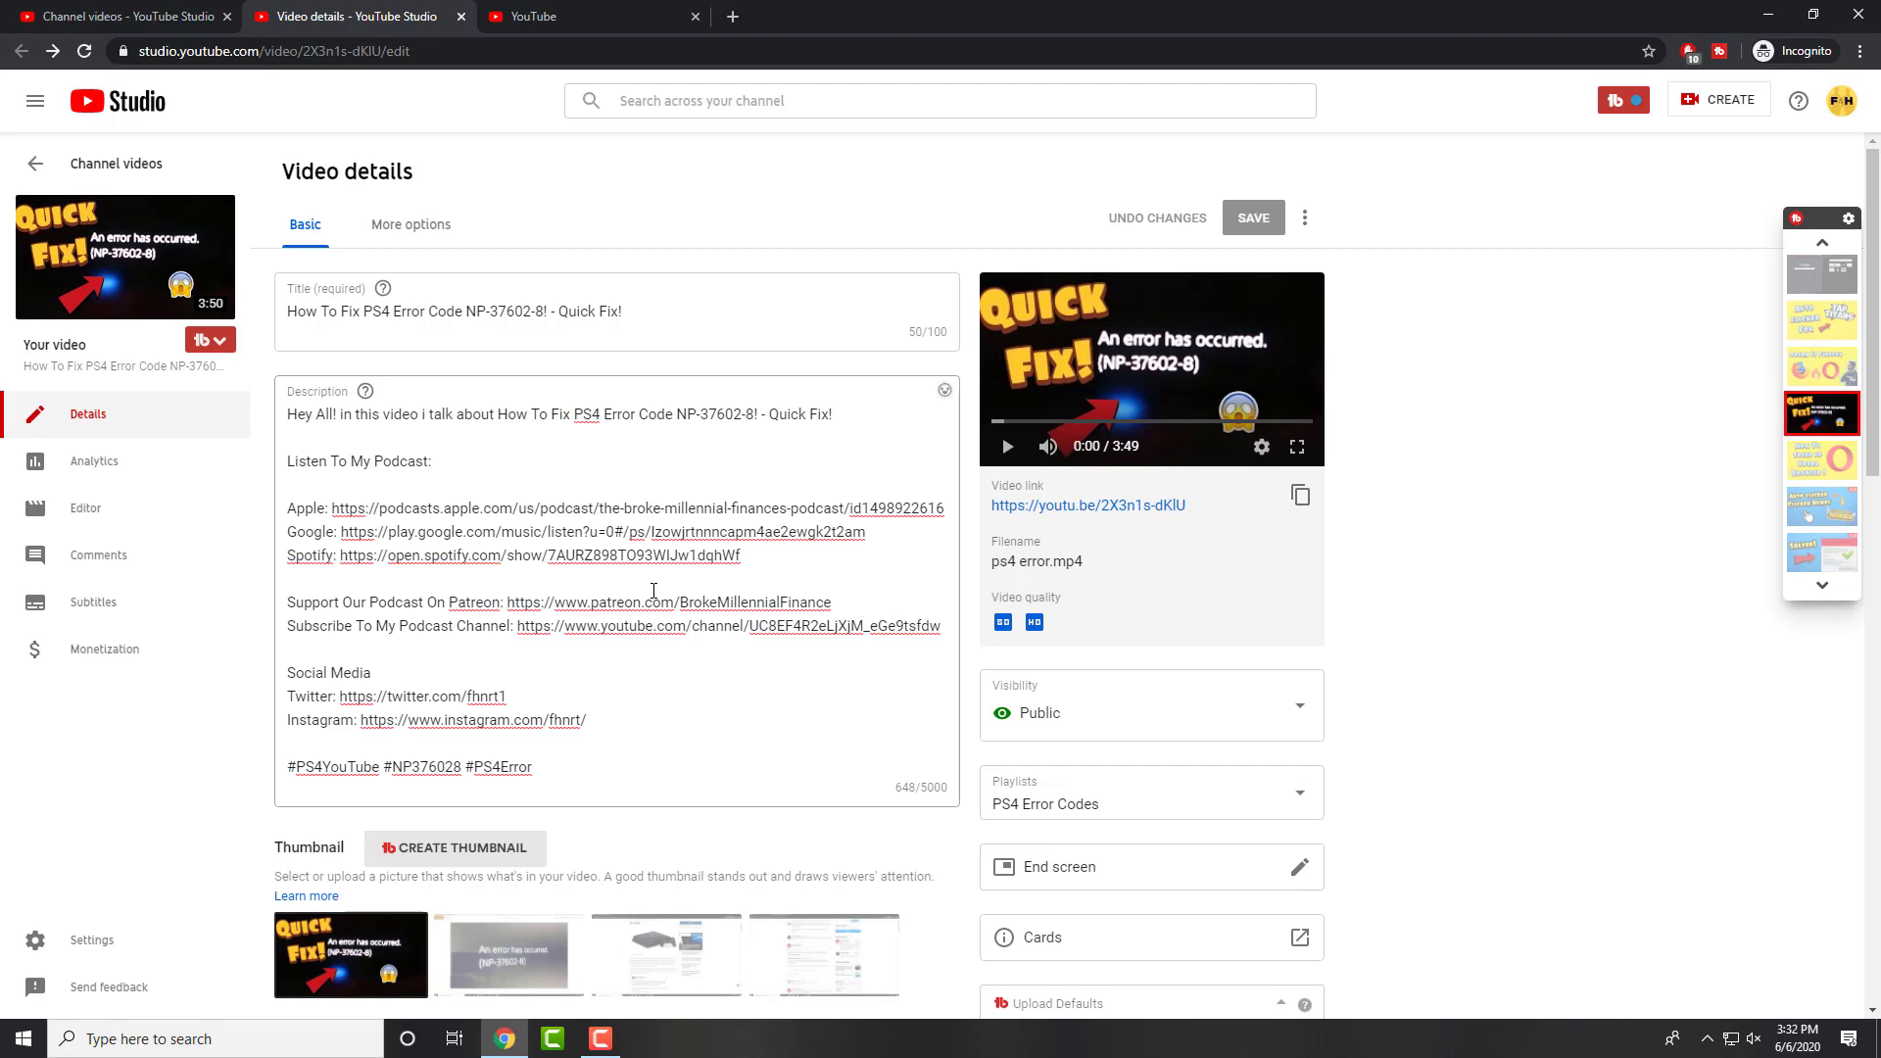
click(221, 341)
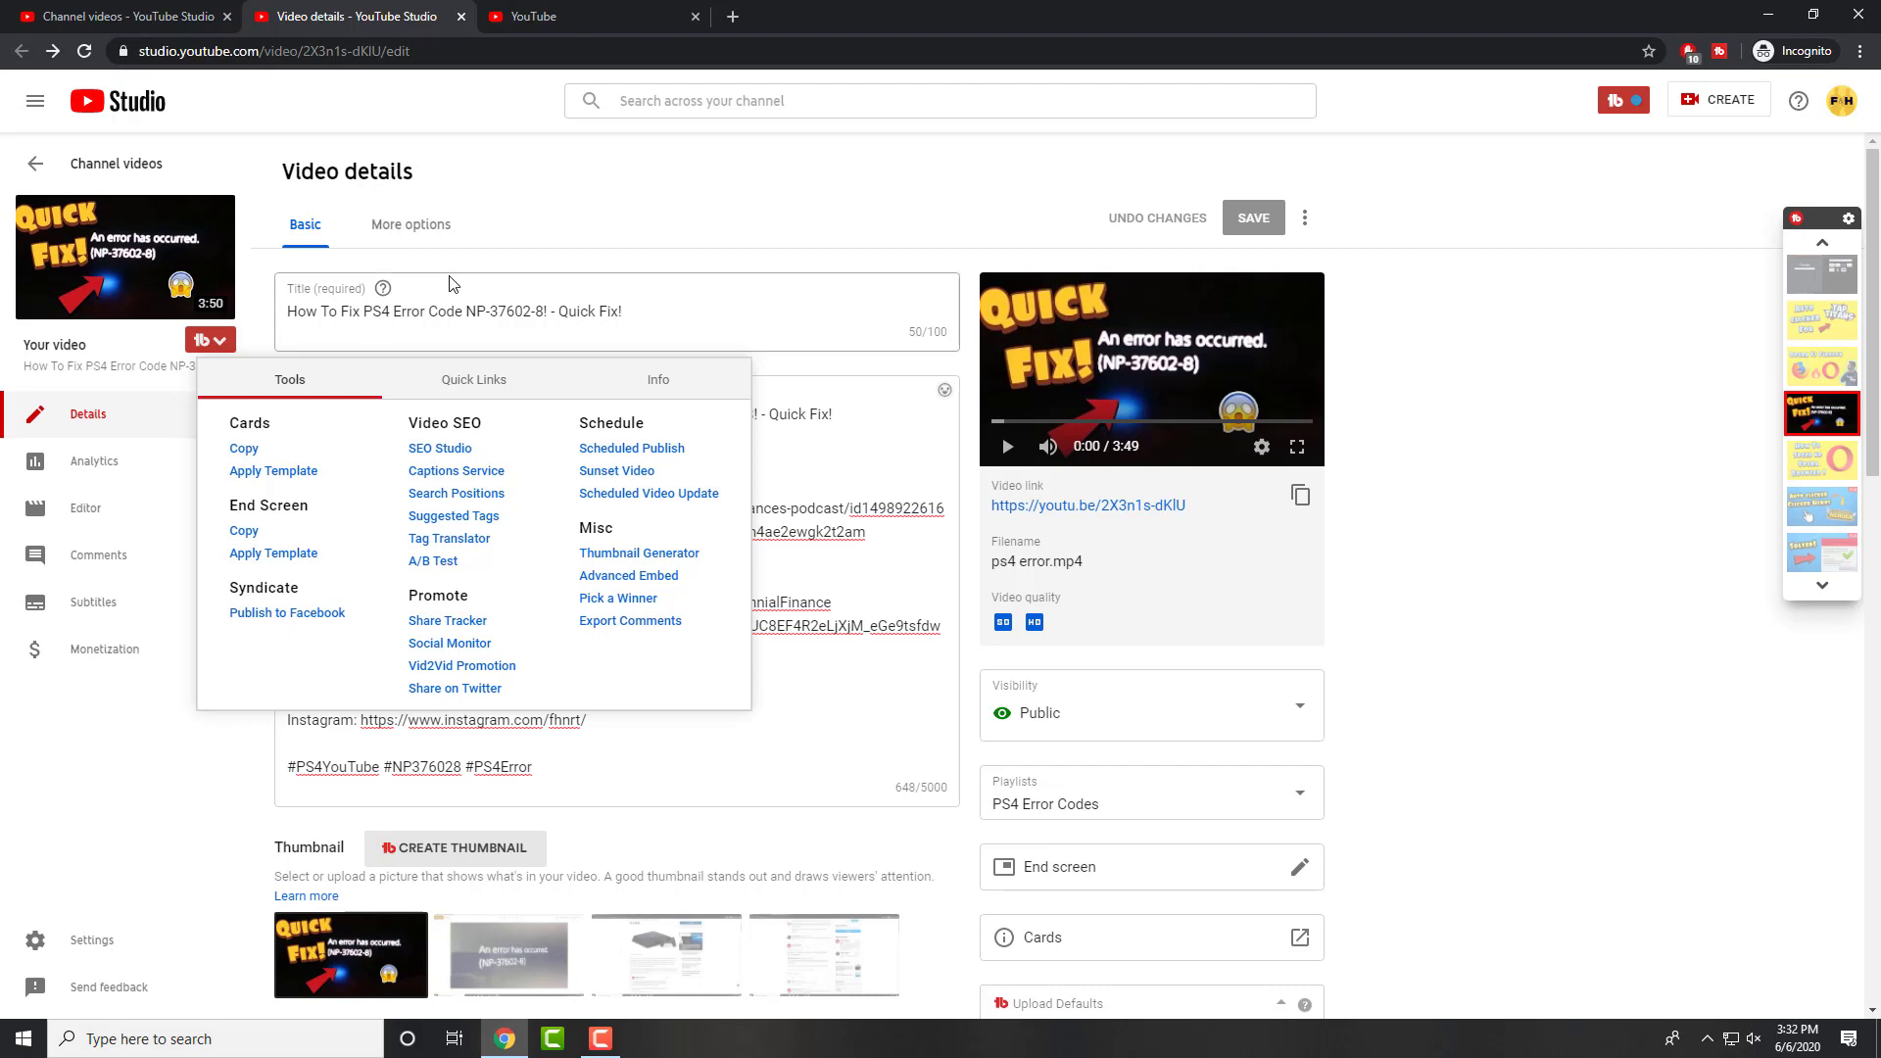
click(457, 378)
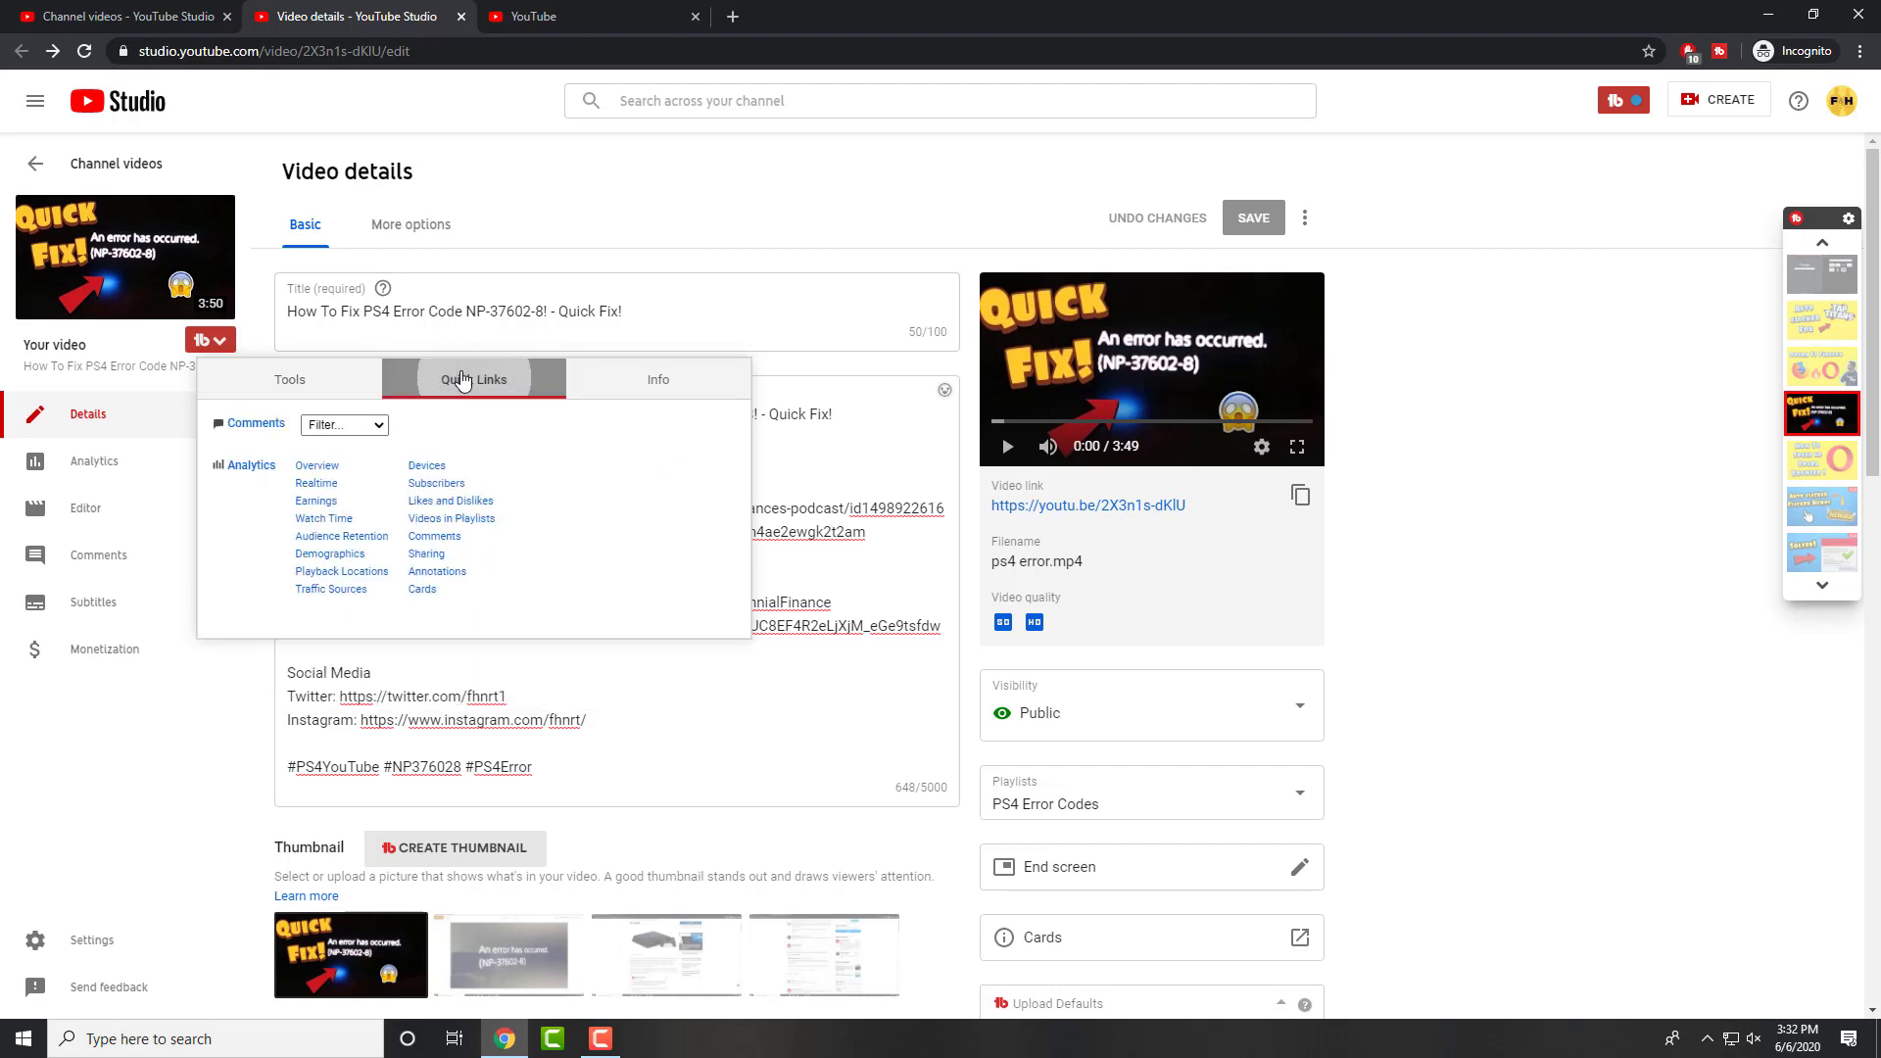
click(617, 392)
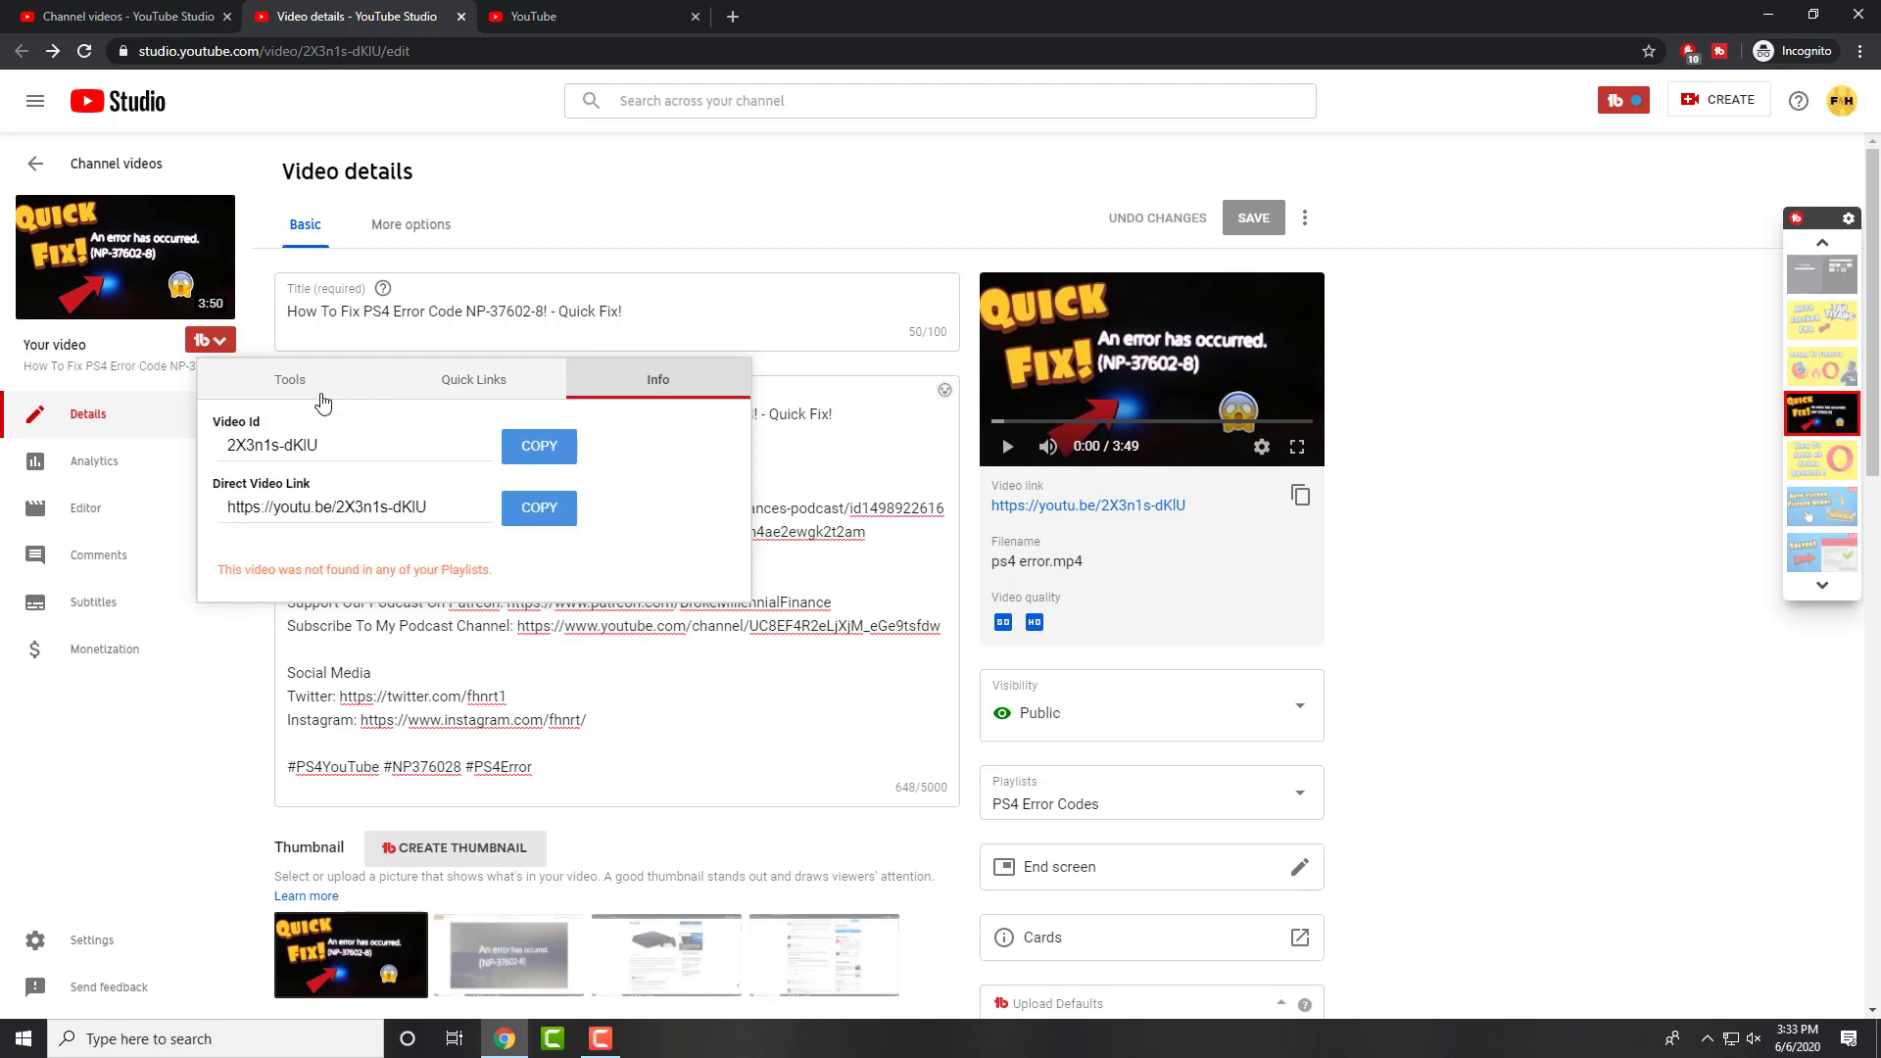
click(280, 385)
click(545, 179)
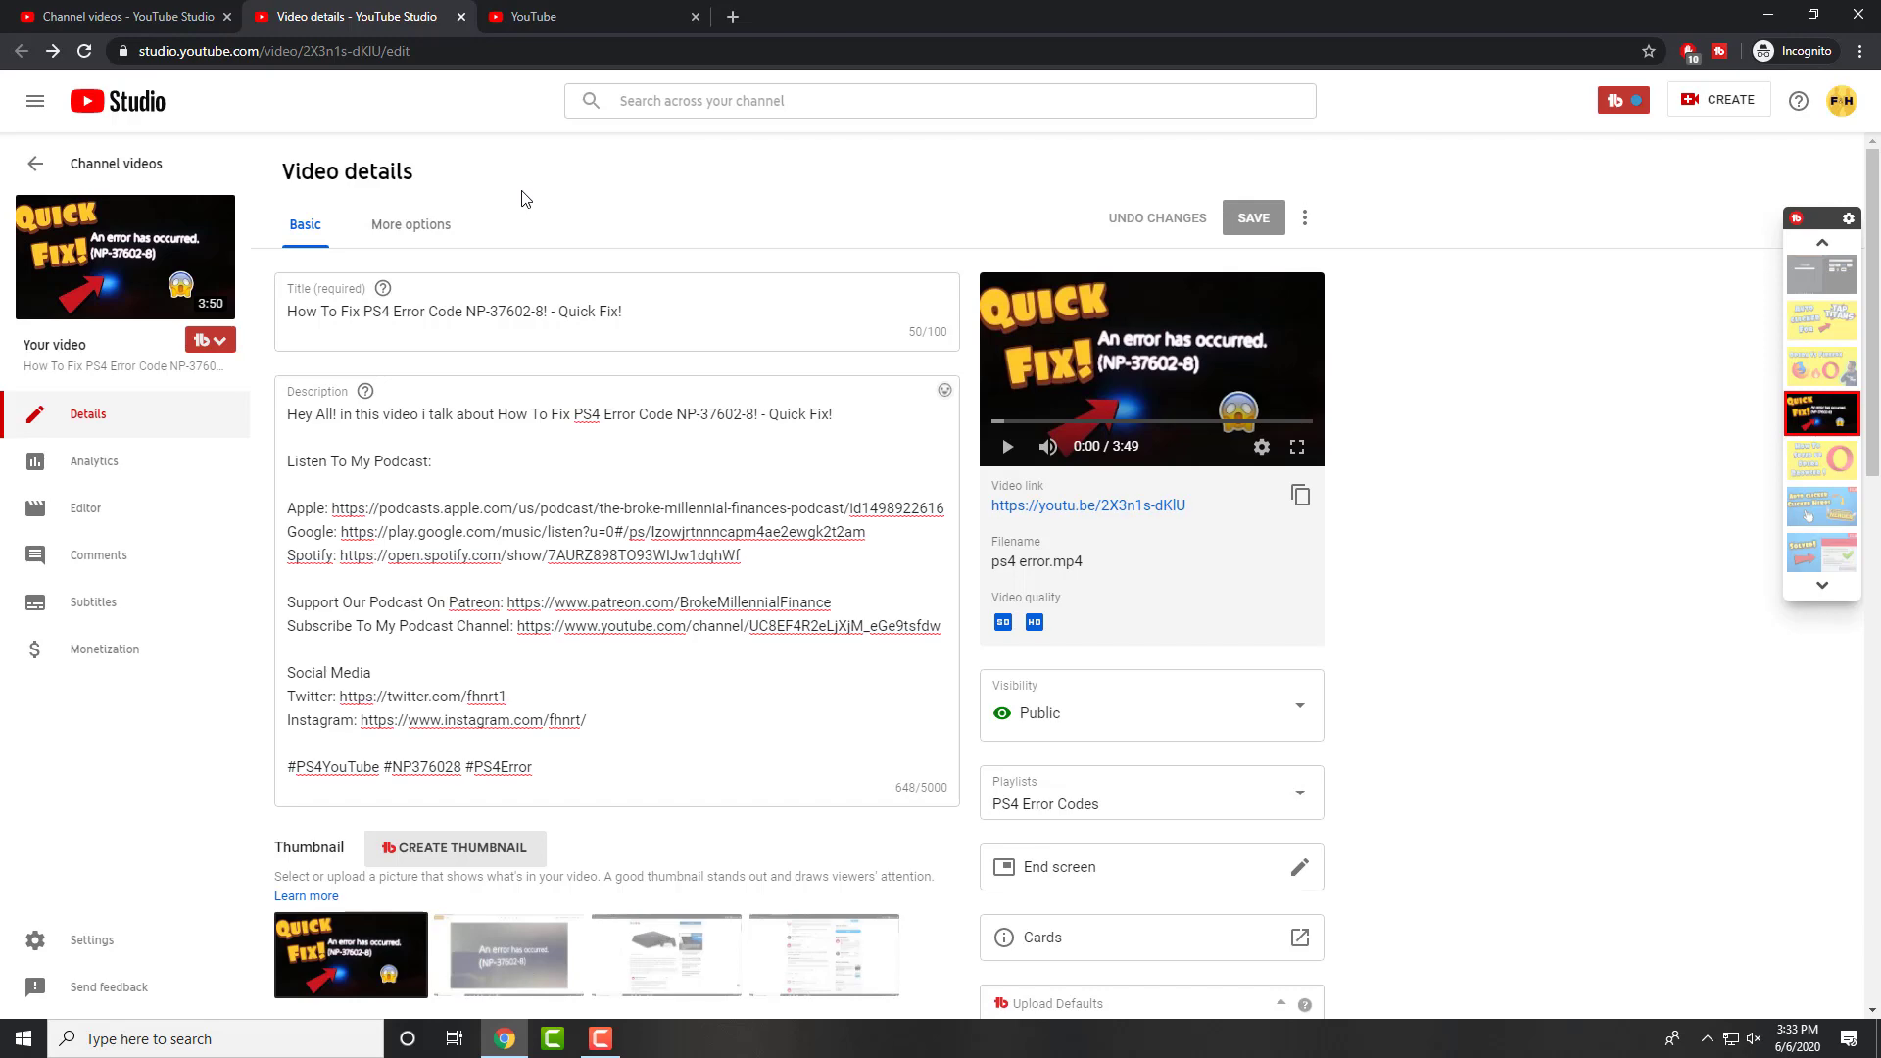
Review the video's description, tags, Tag Tools and recommended tags on its details page.
click(554, 8)
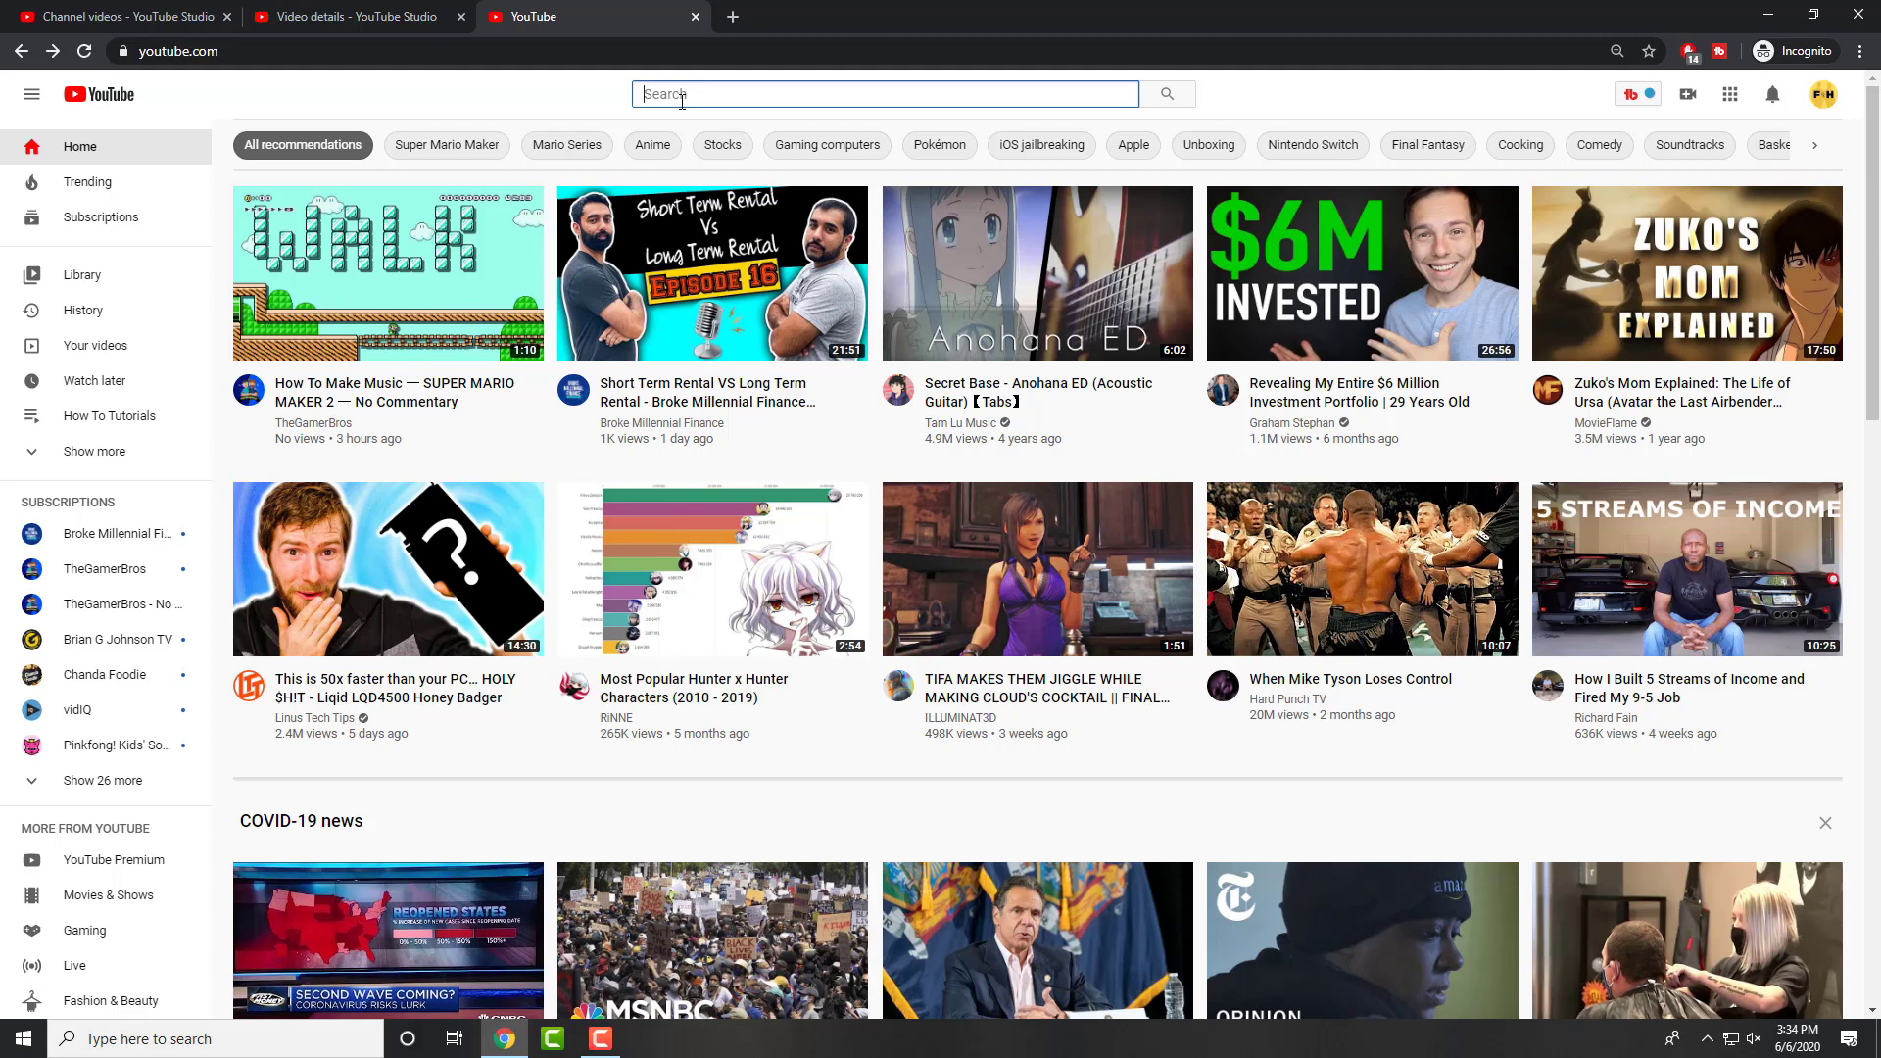
key(ctrl+shift+Tab)
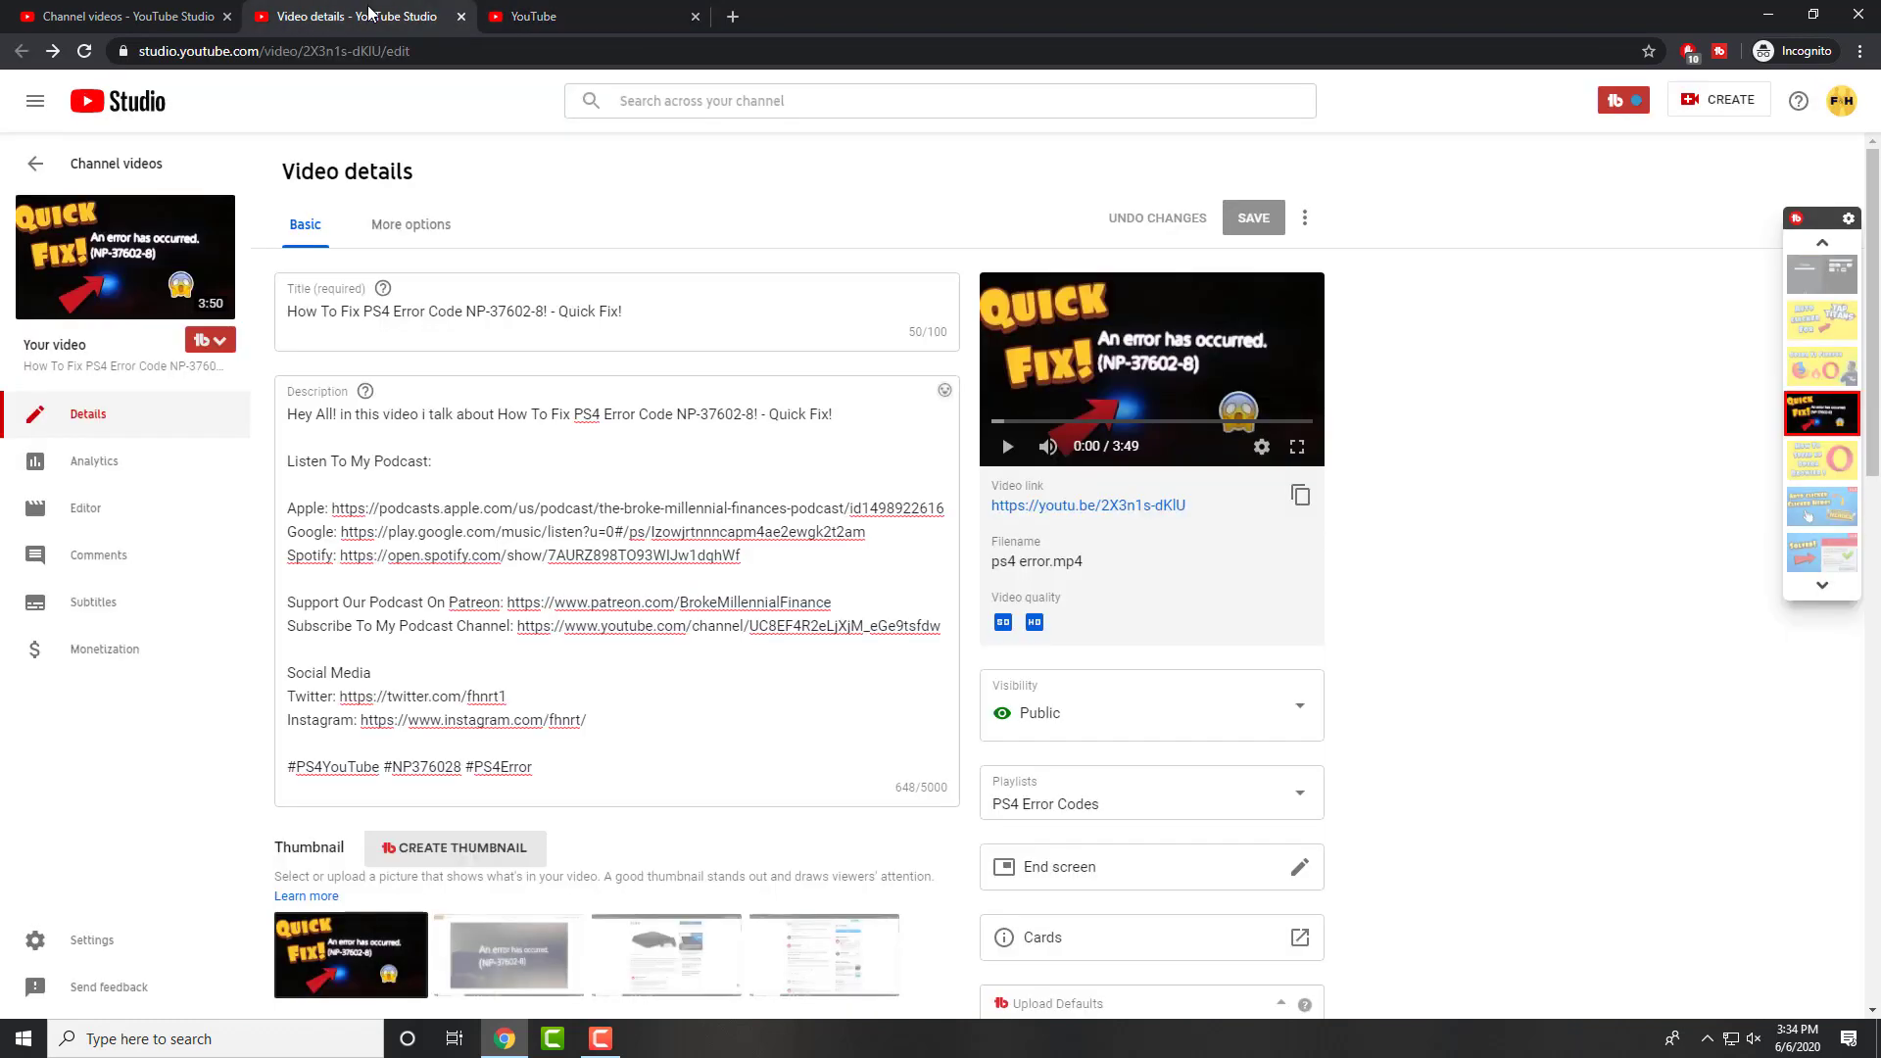
scroll(529, 360, down, 3)
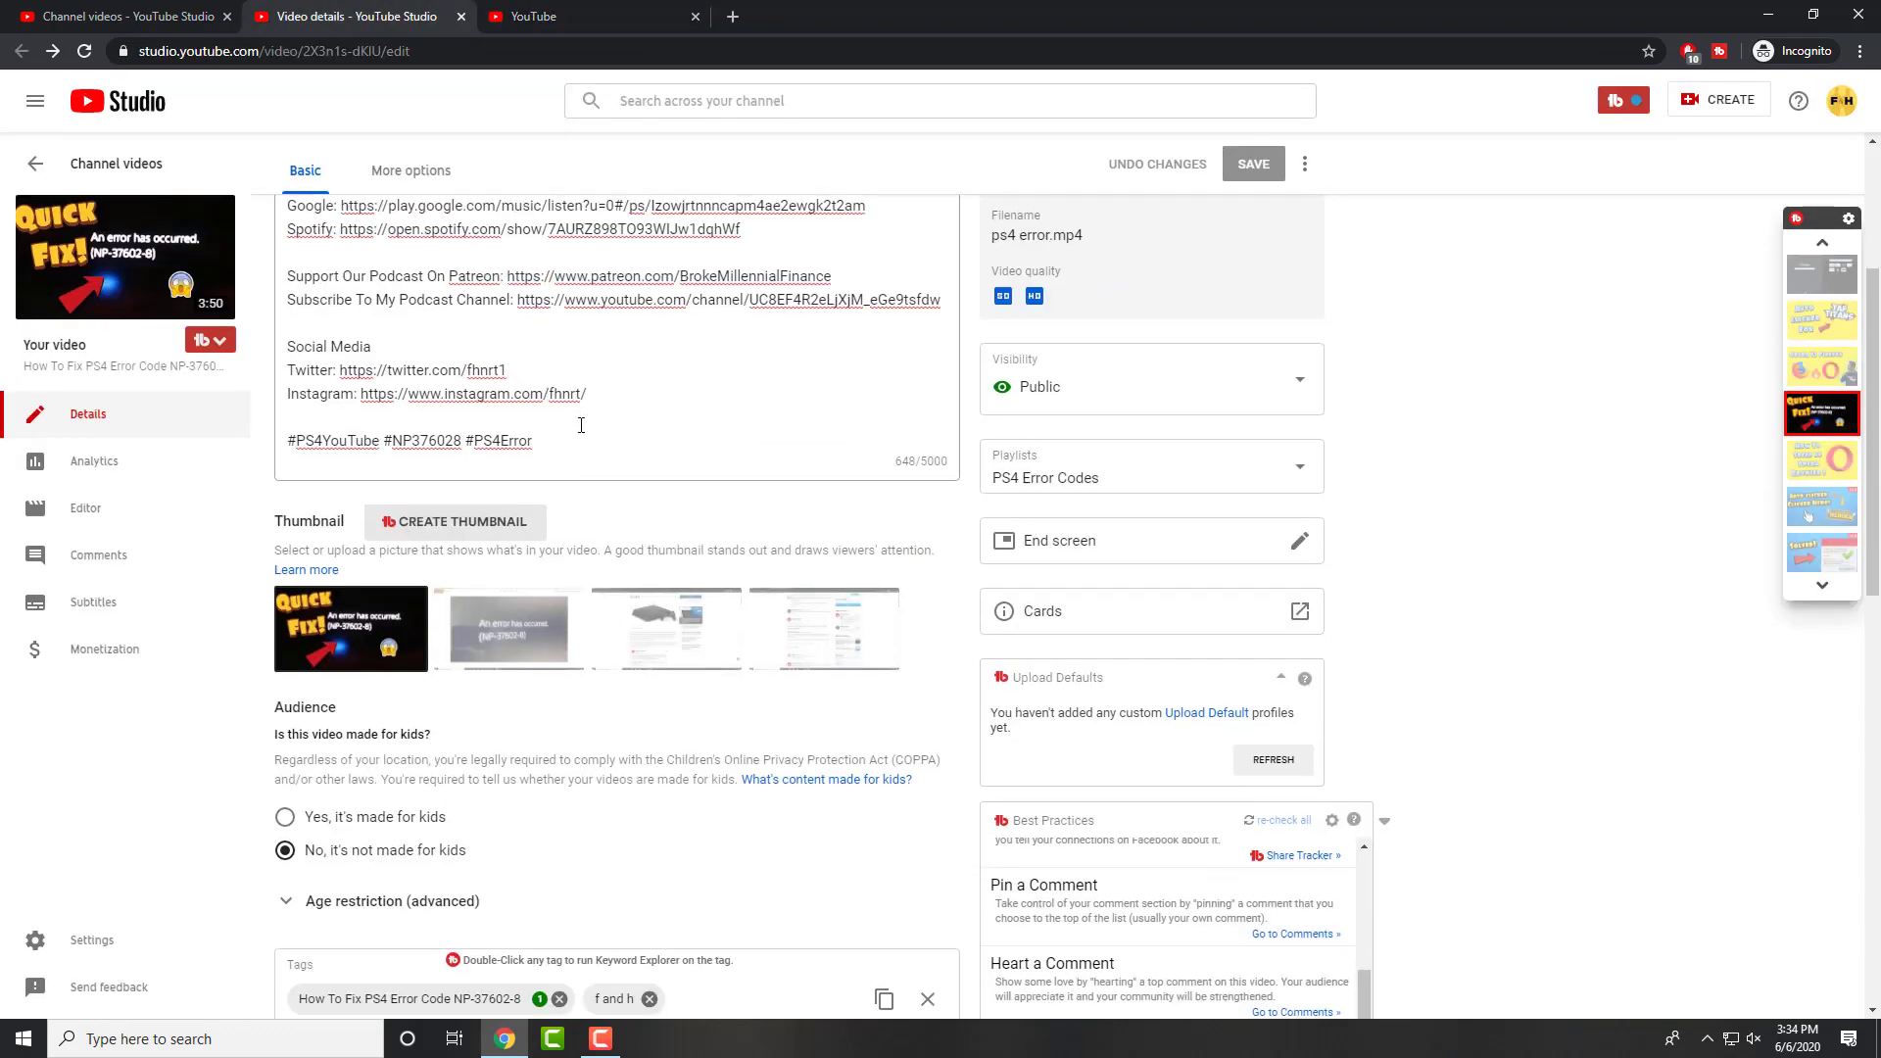
scroll(581, 426, up, 5)
scroll(581, 429, down, 10)
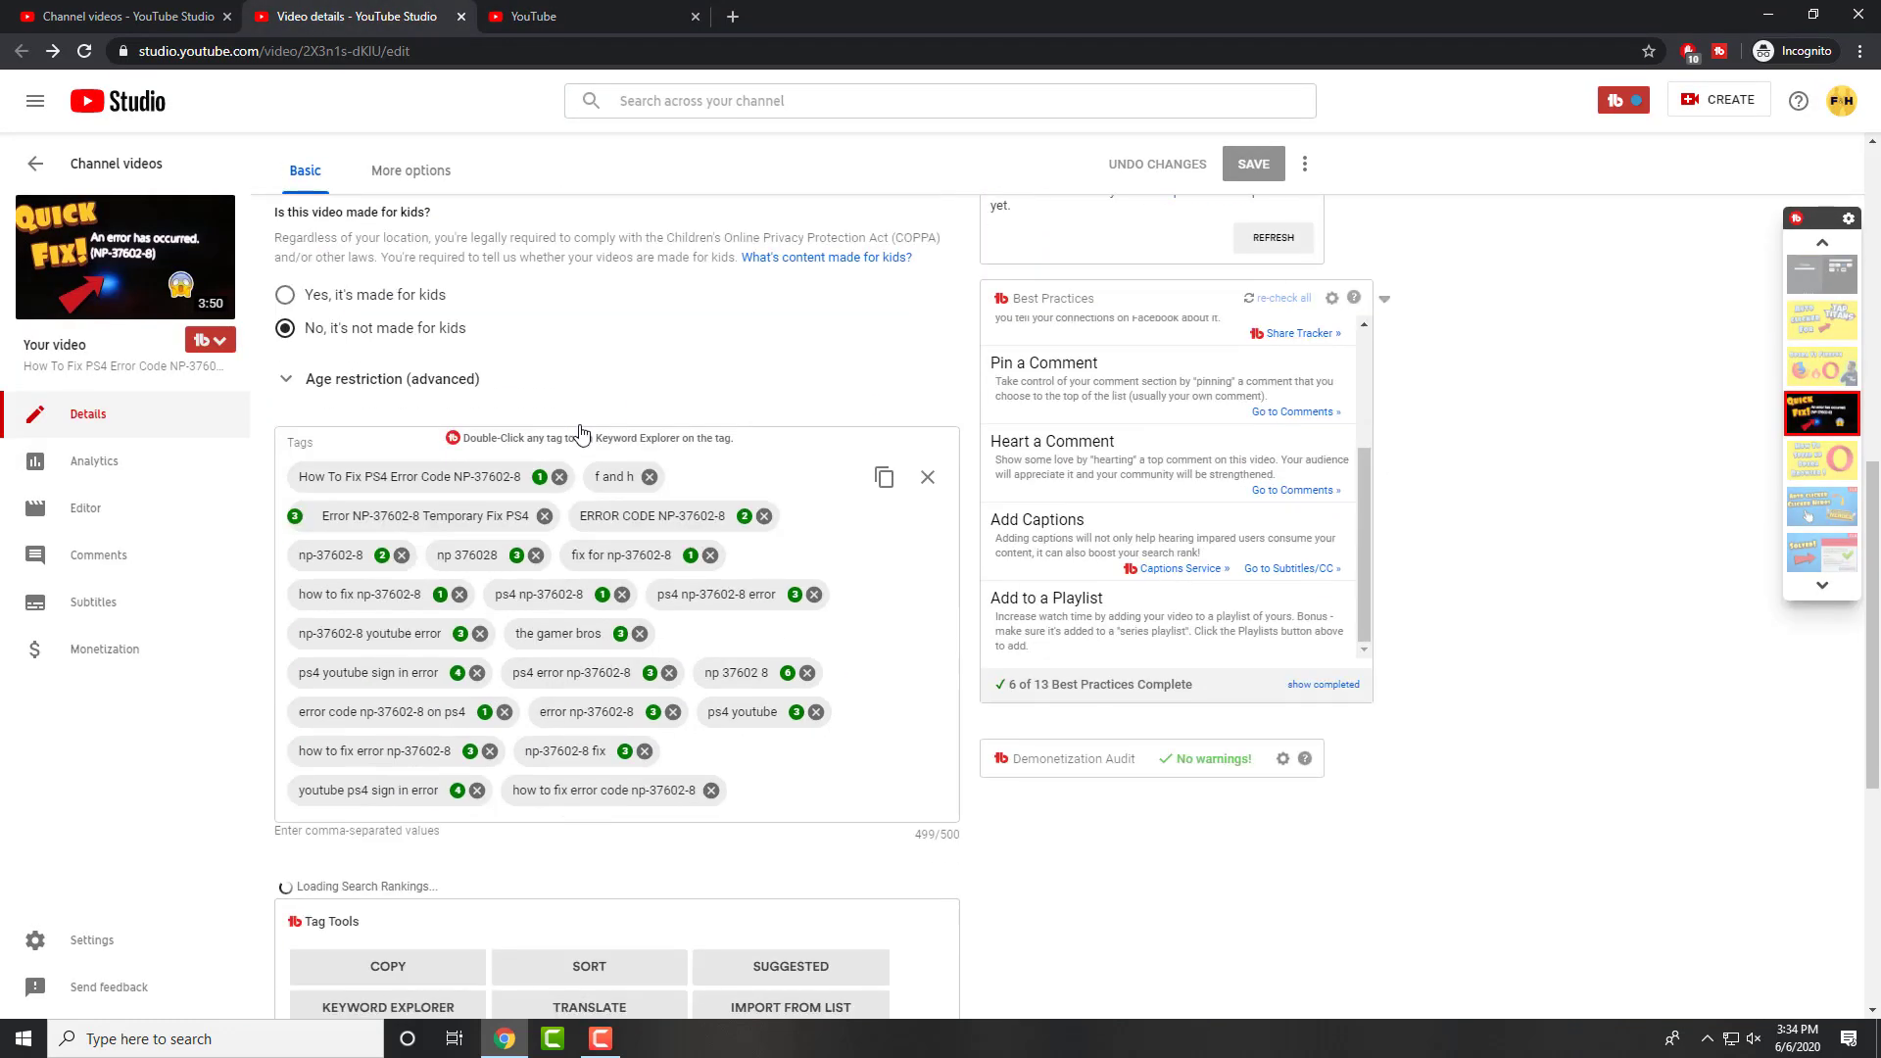
scroll(580, 432, down, 1)
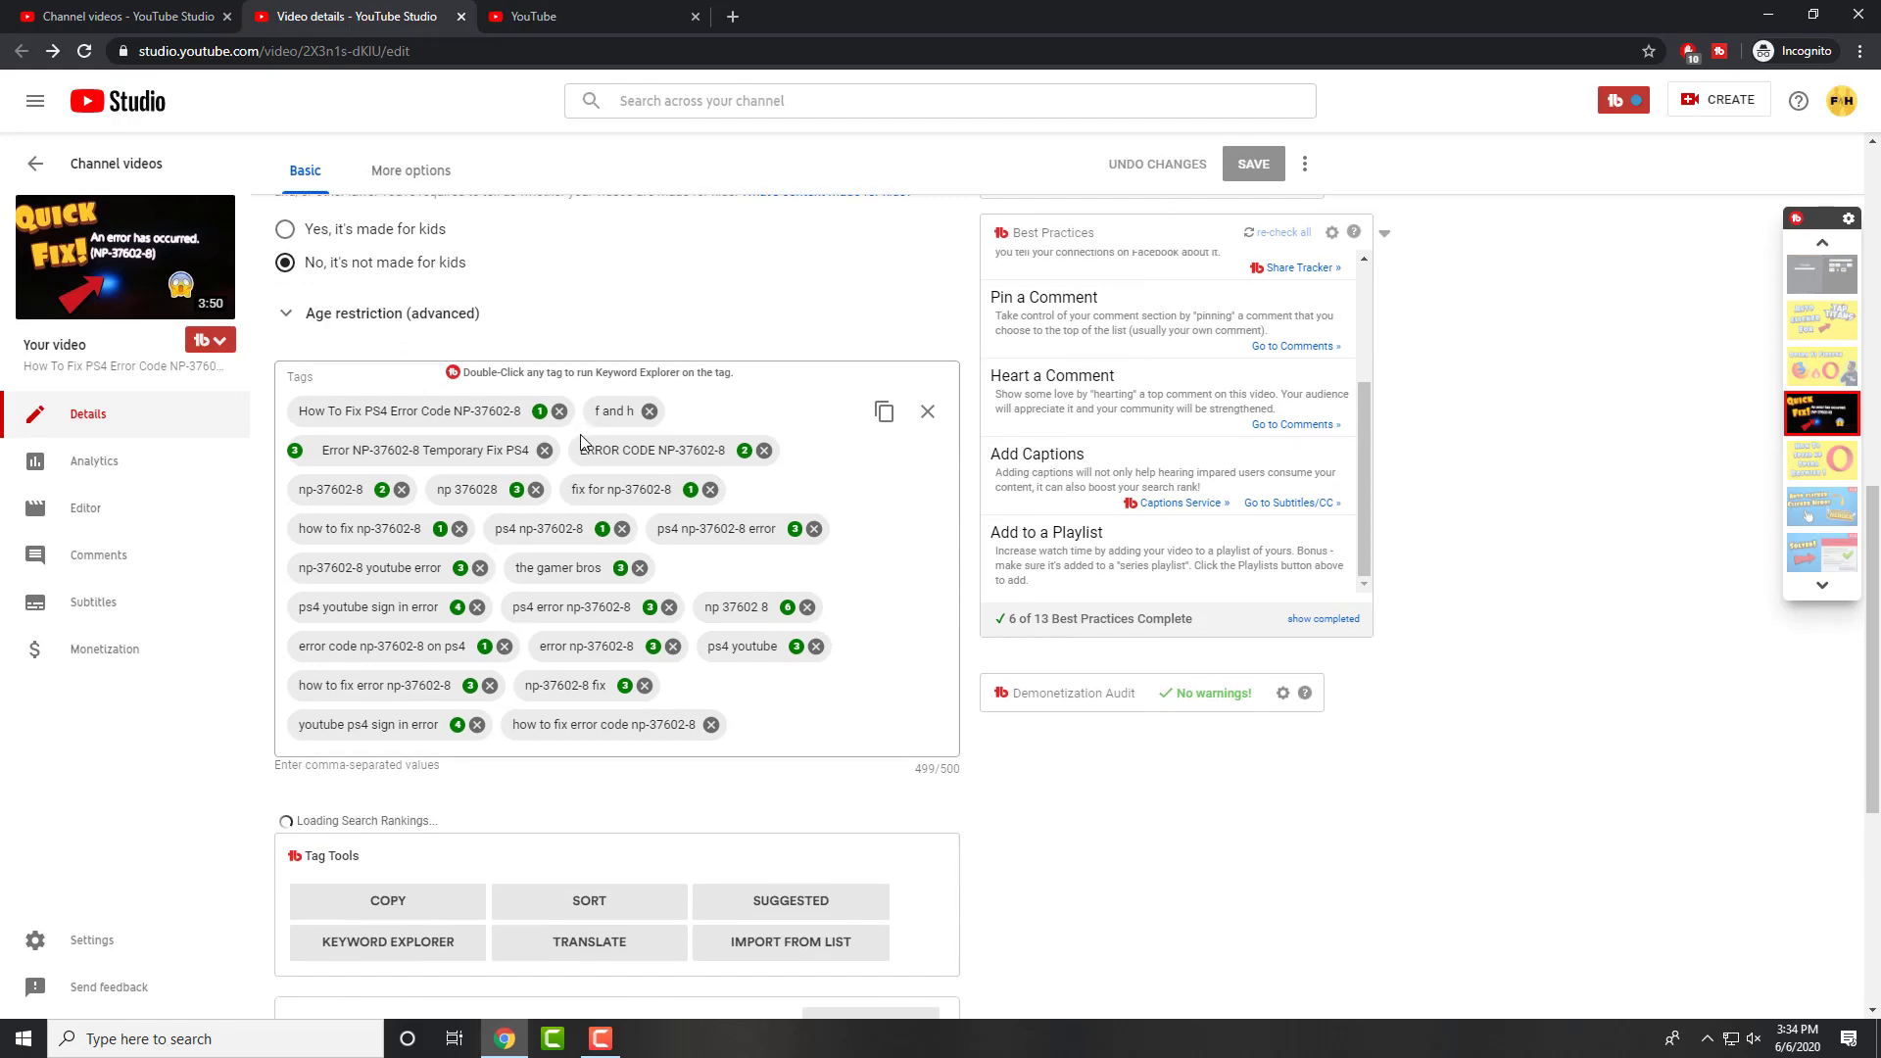
scroll(581, 441, down, 2)
scroll(583, 446, down, 3)
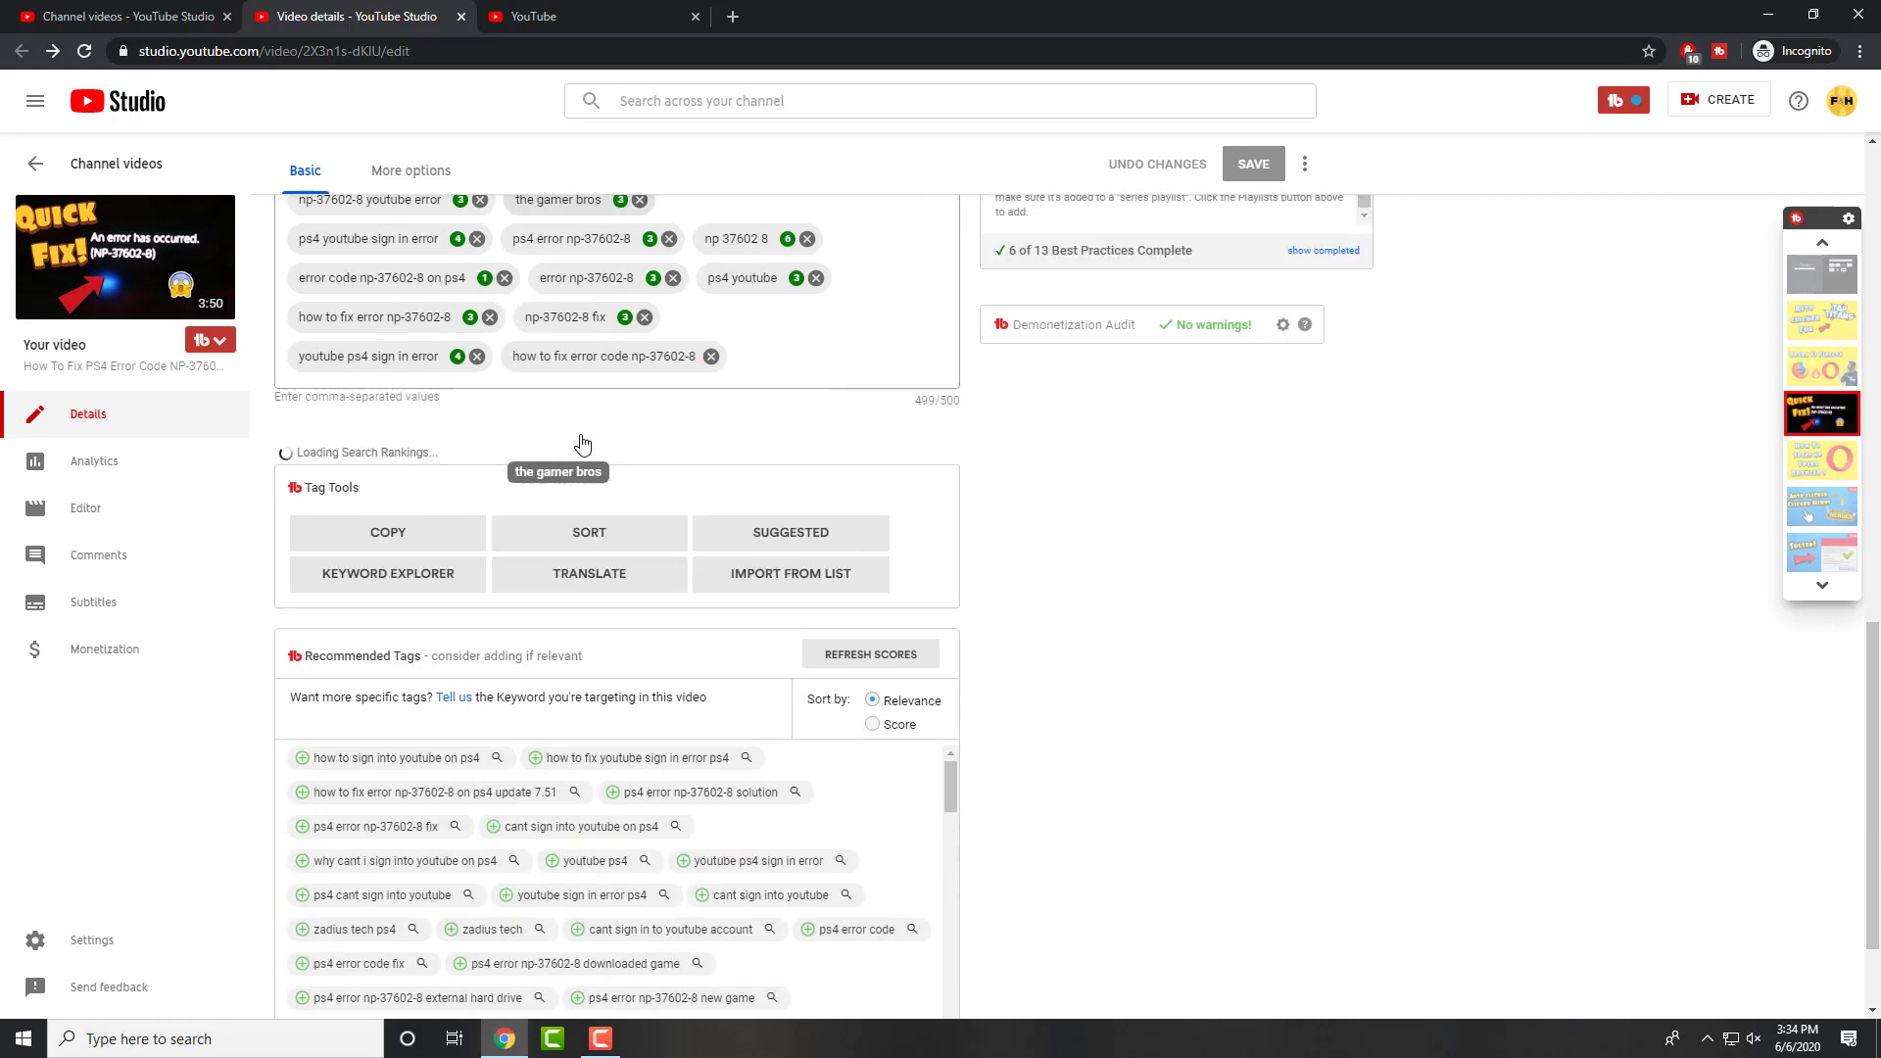
scroll(583, 446, up, 6)
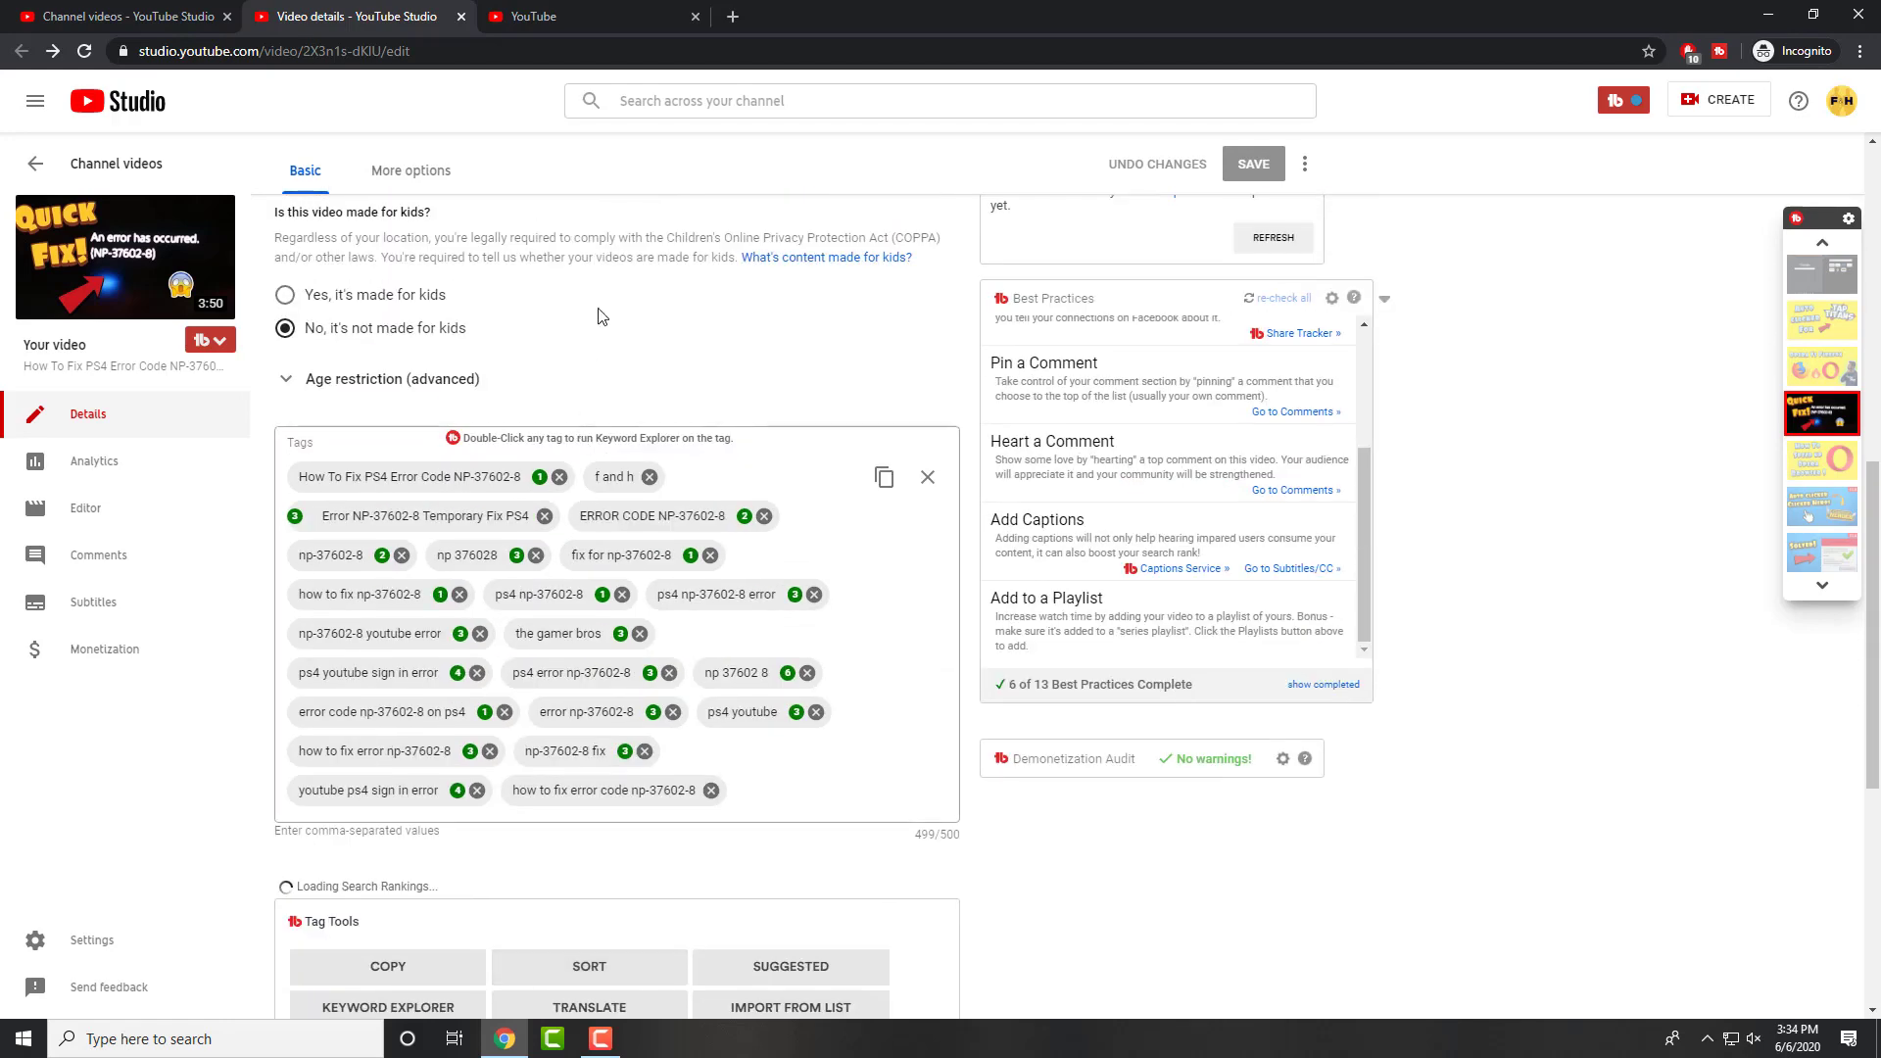
Switch to the YouTube home page and search for "how to fix ps4 error code ce-34788-0" using the suggested query.
click(618, 16)
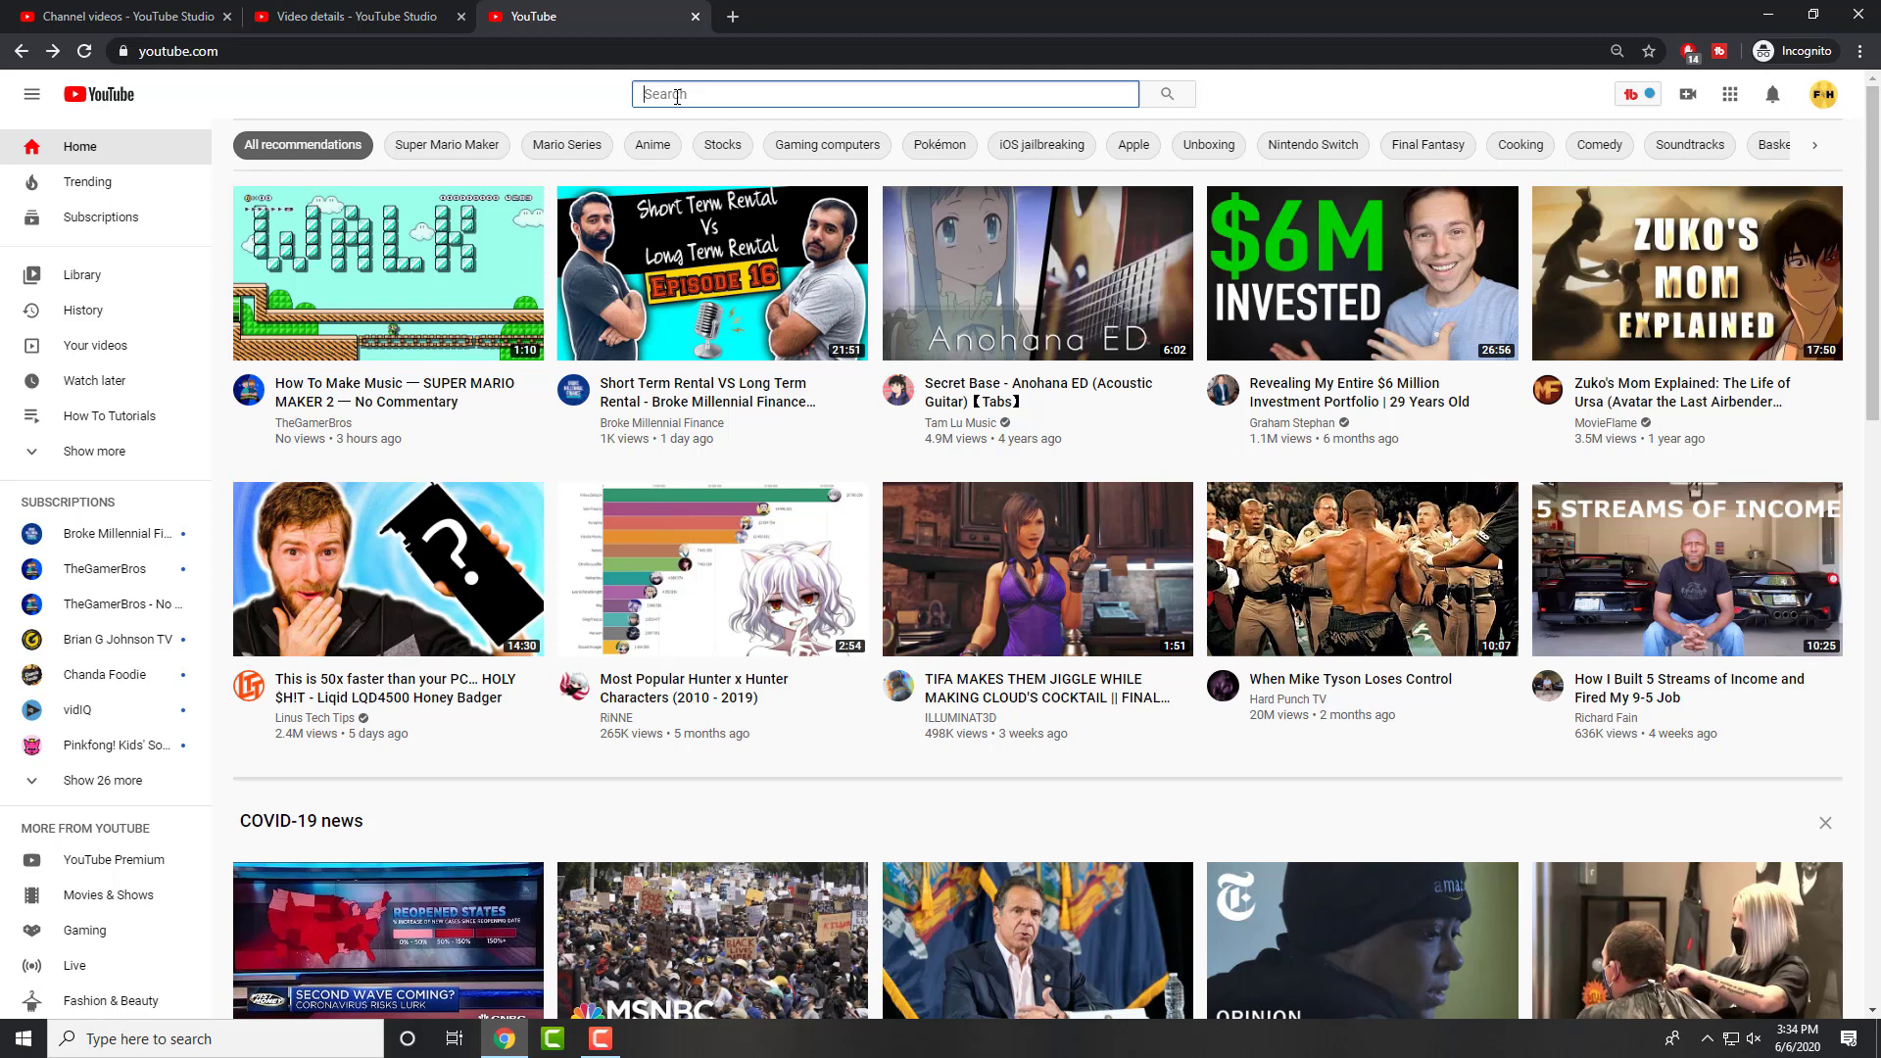
text(how to fix p)
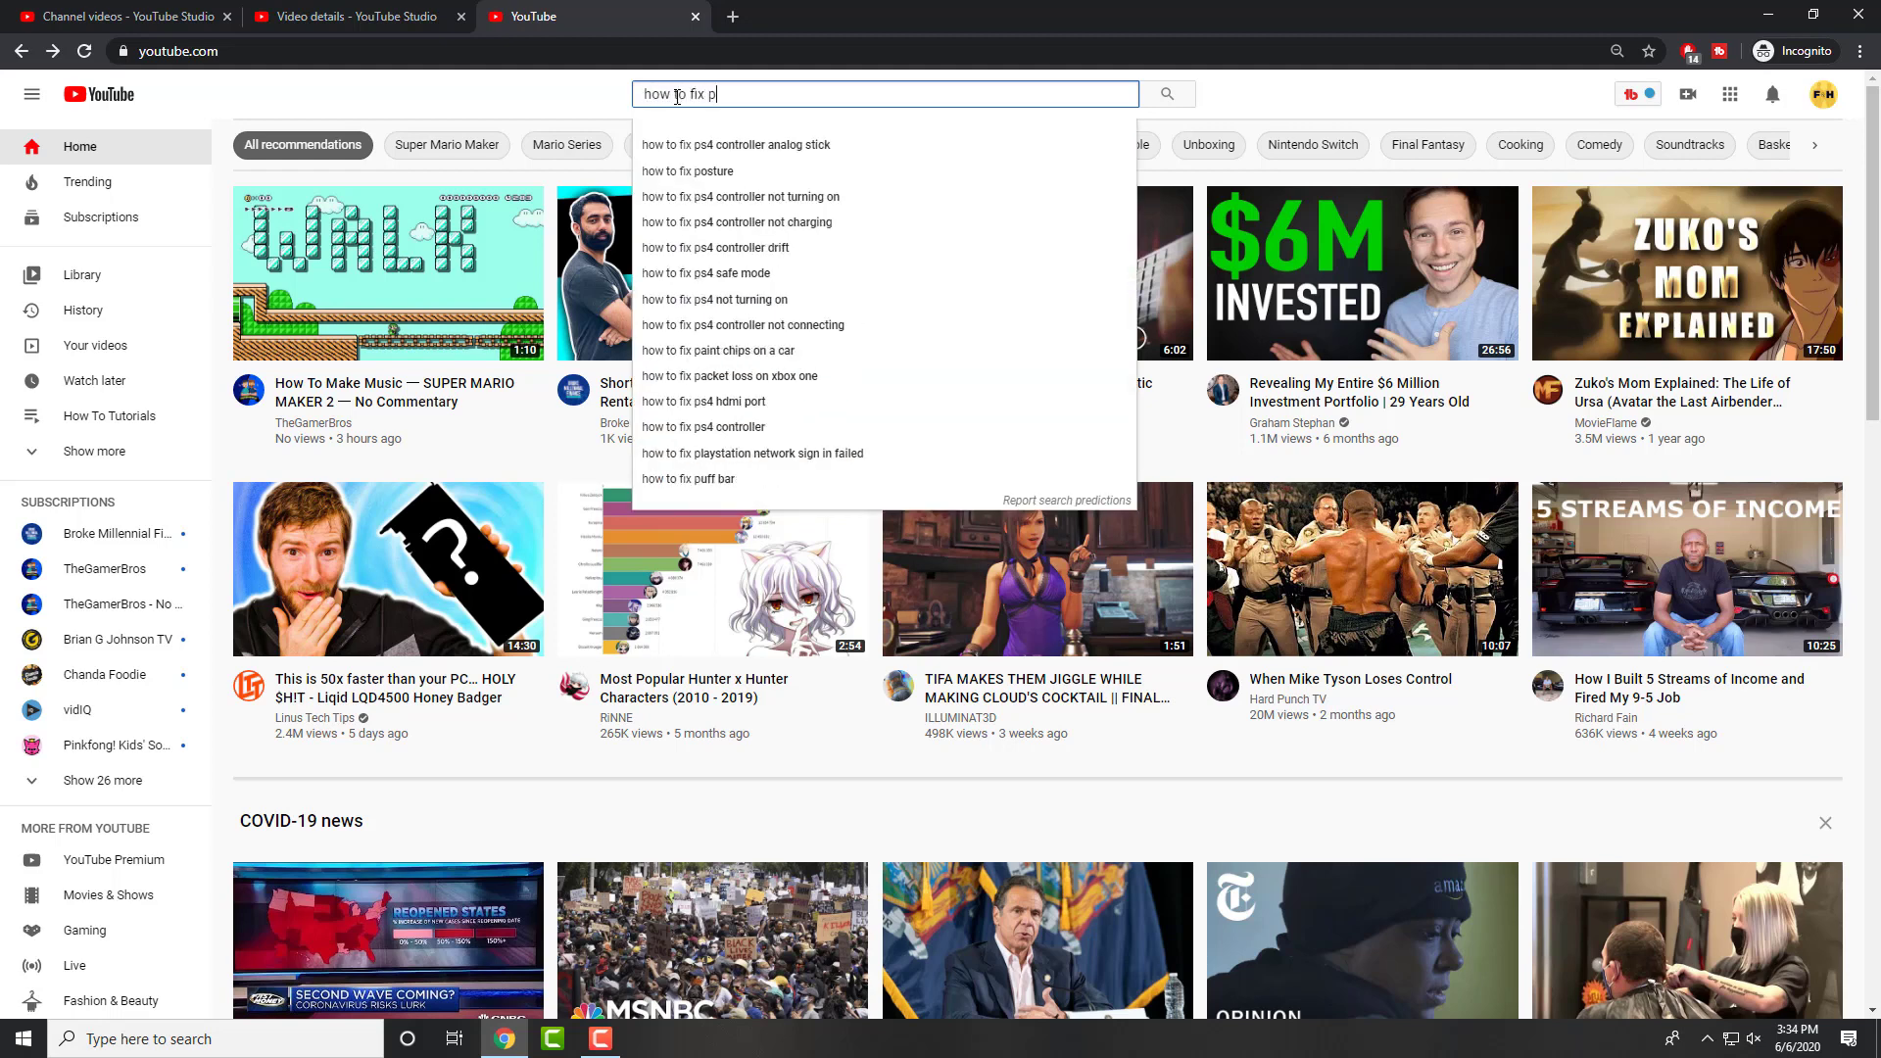
text(s4 error)
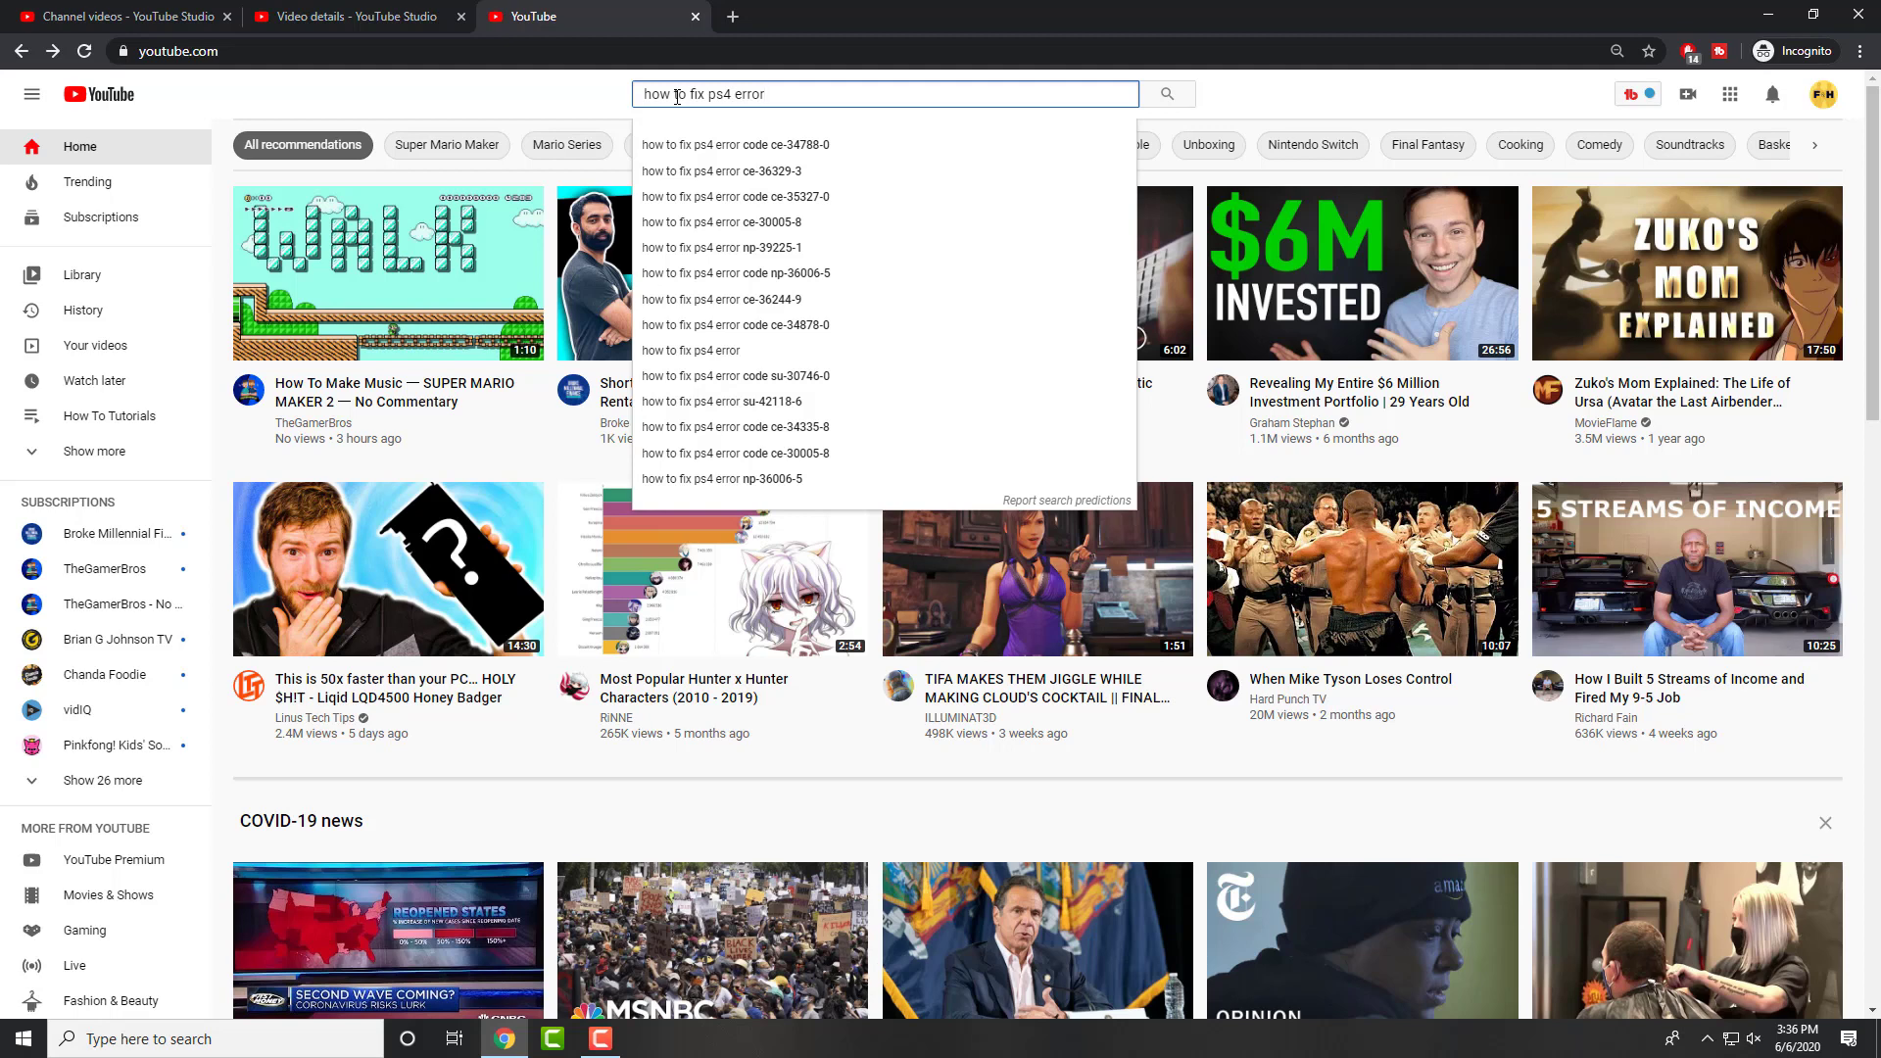
key(Down)
key(Return)
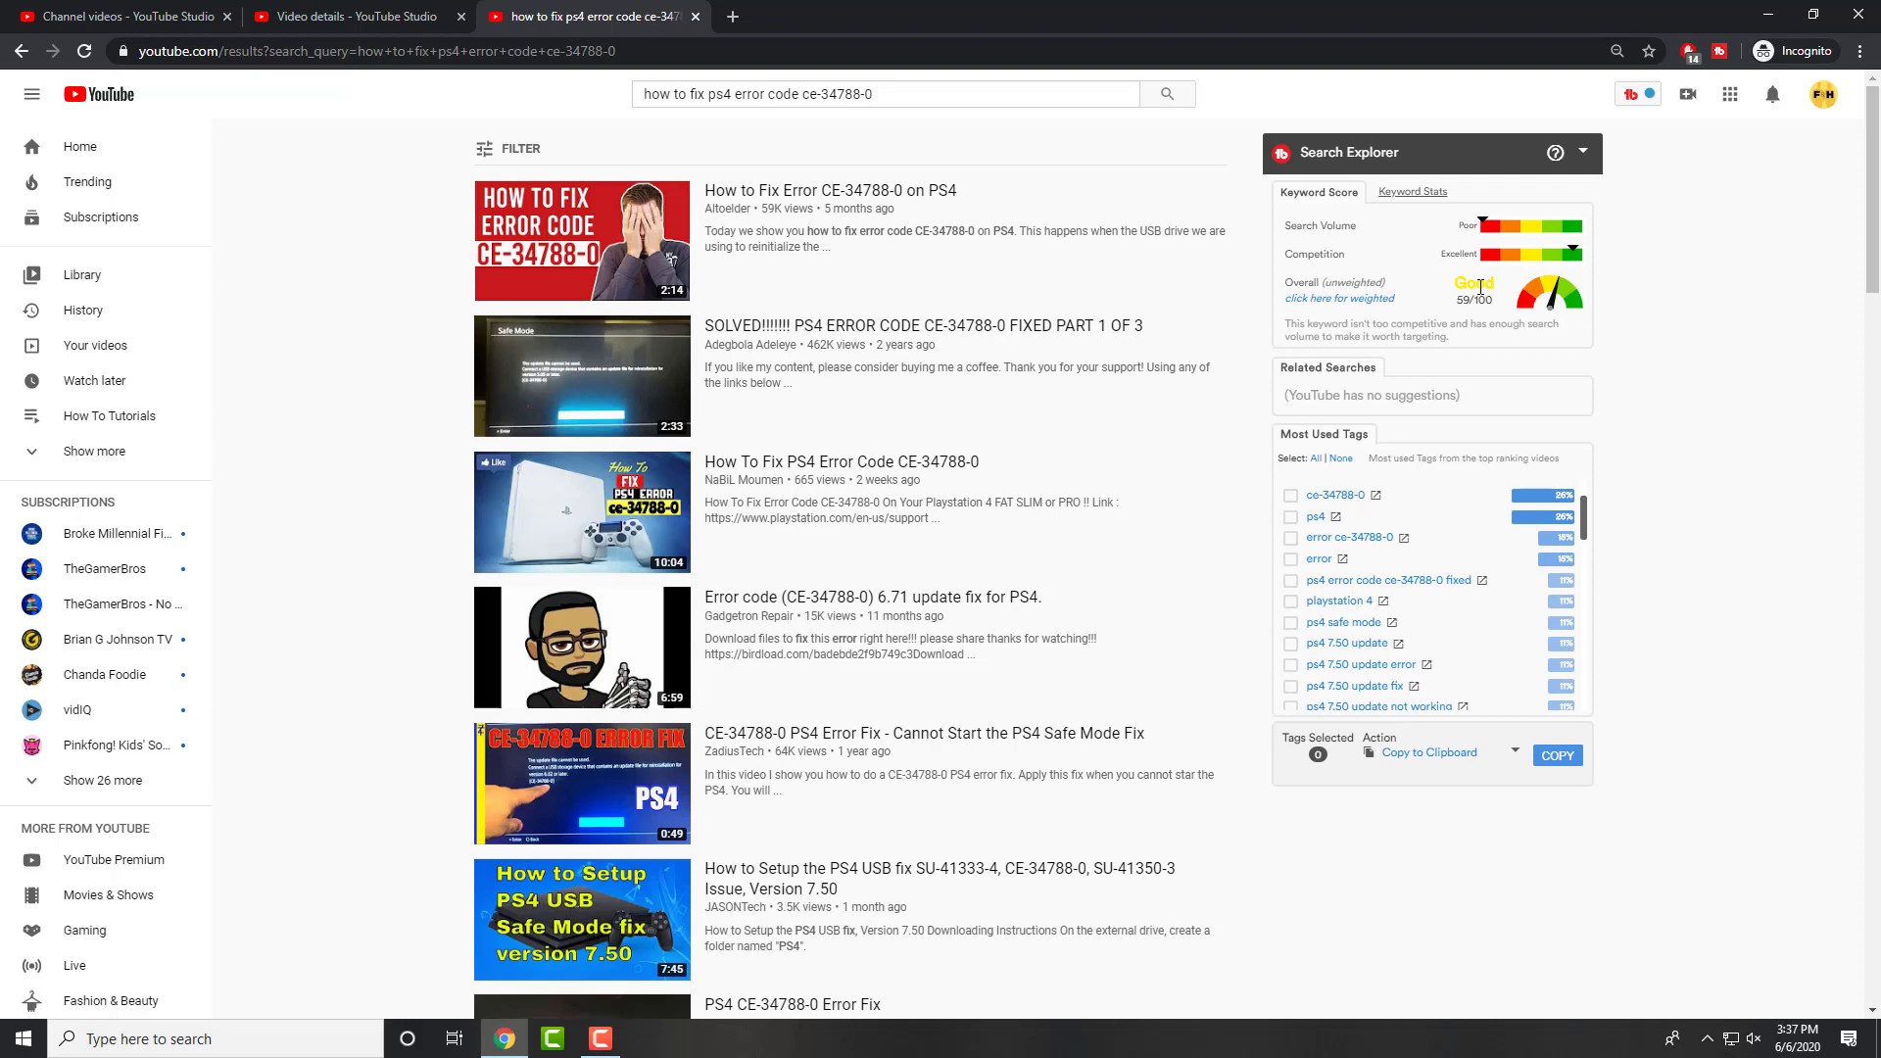
Look through the search results, then examine the Keyword Stats, Keyword Score and Most Used Tags in Search Explorer.
scroll(1480, 287, down, 10)
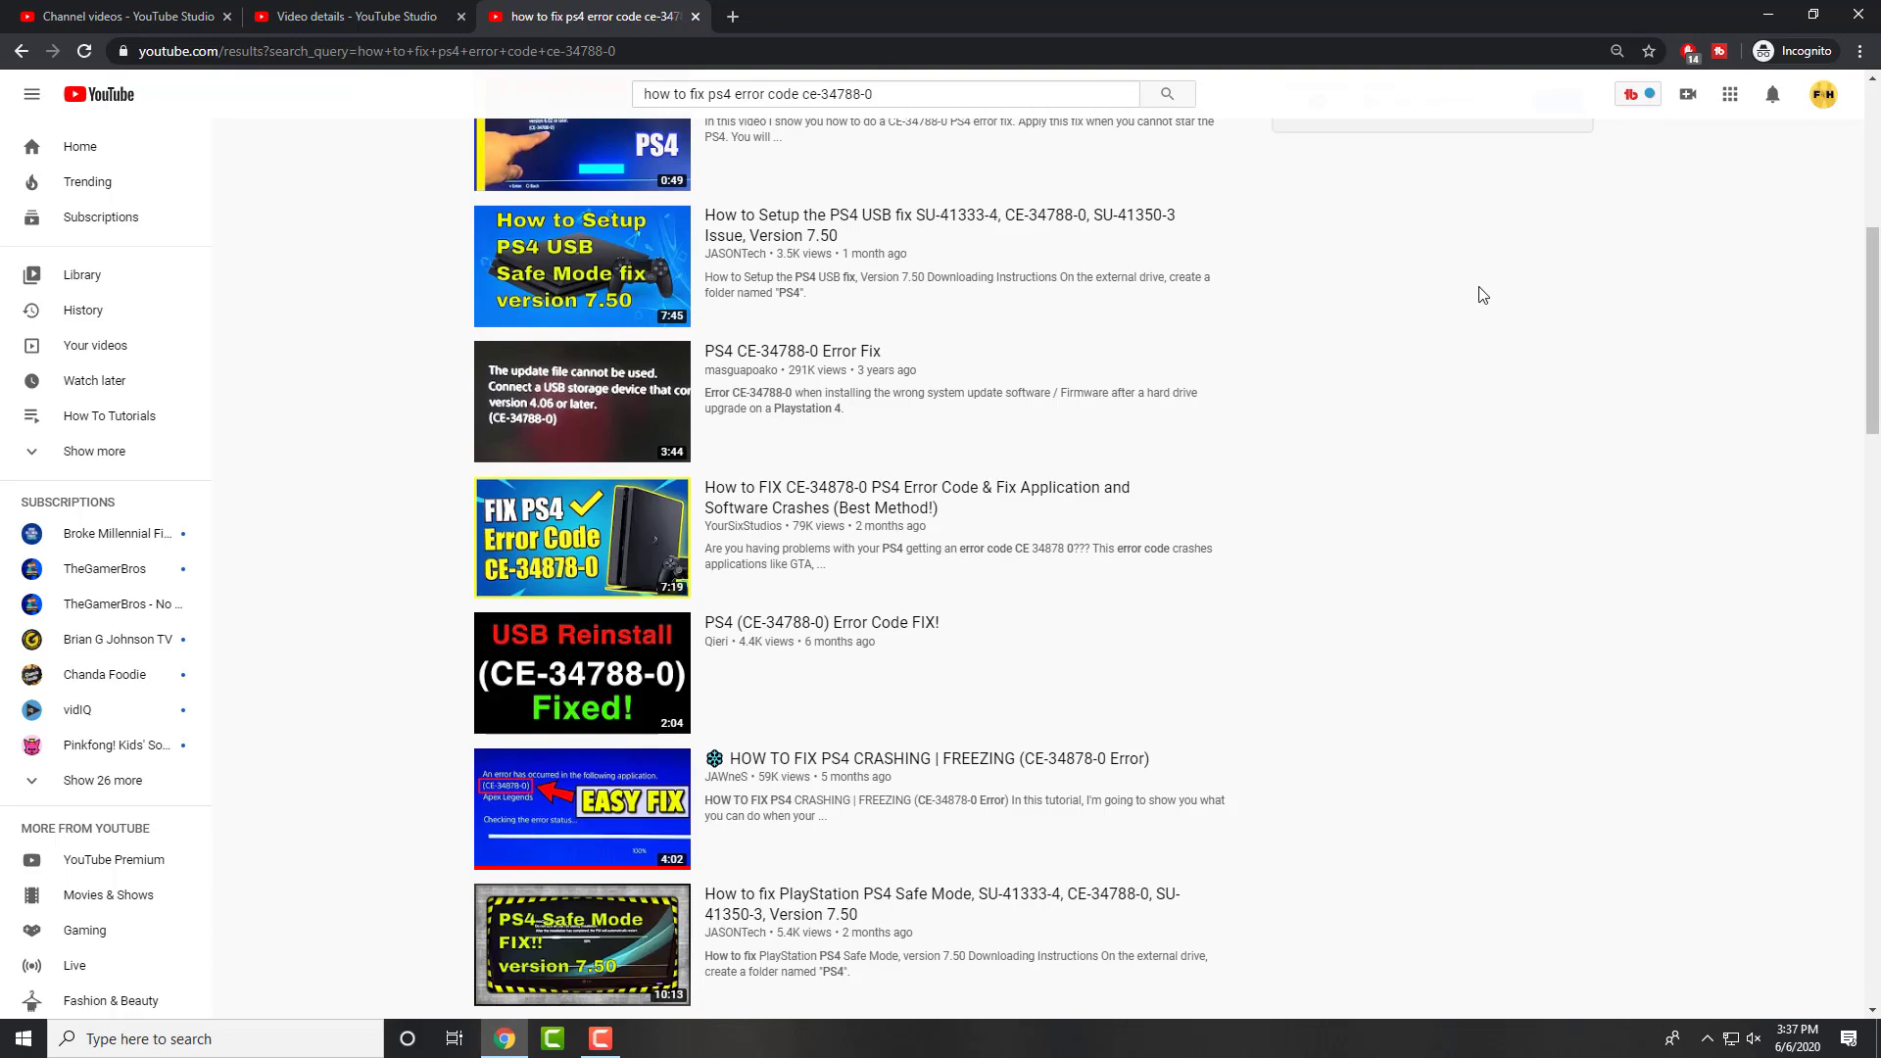
scroll(1420, 347, down, 5)
scroll(1420, 347, up, 15)
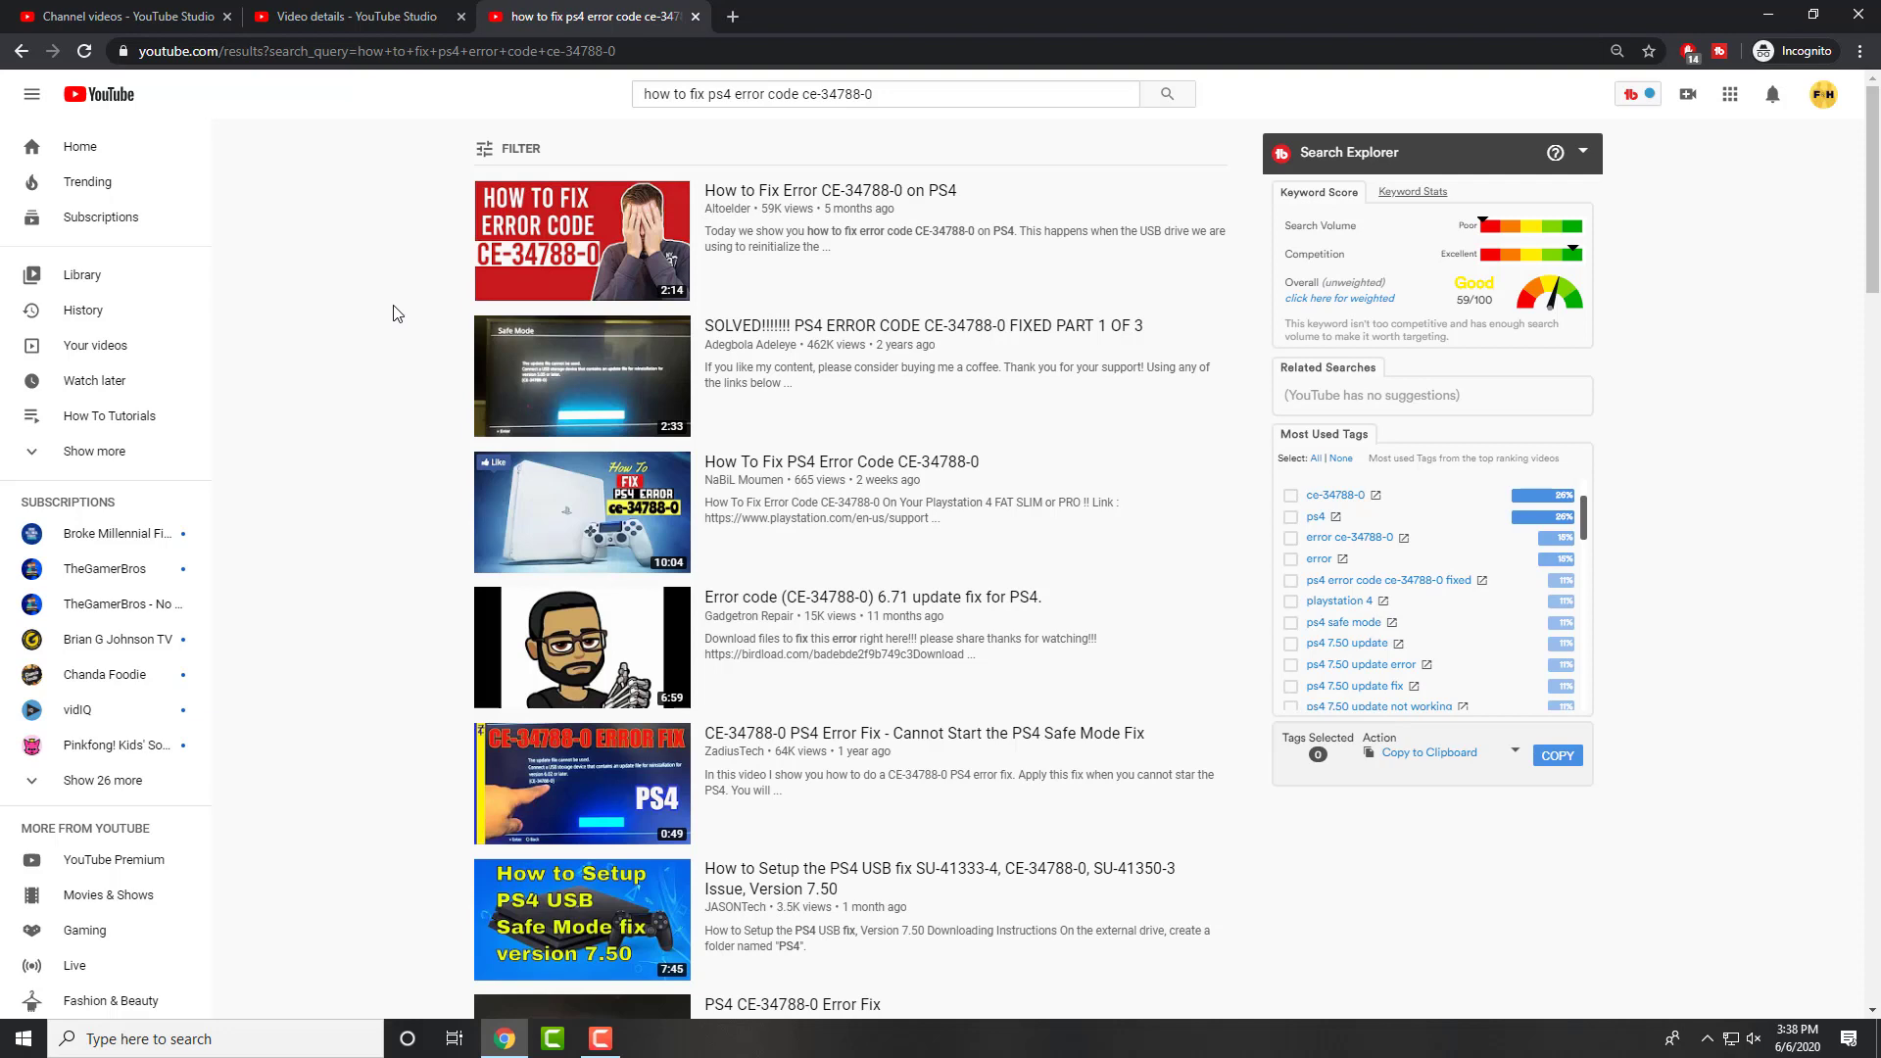
click(1412, 193)
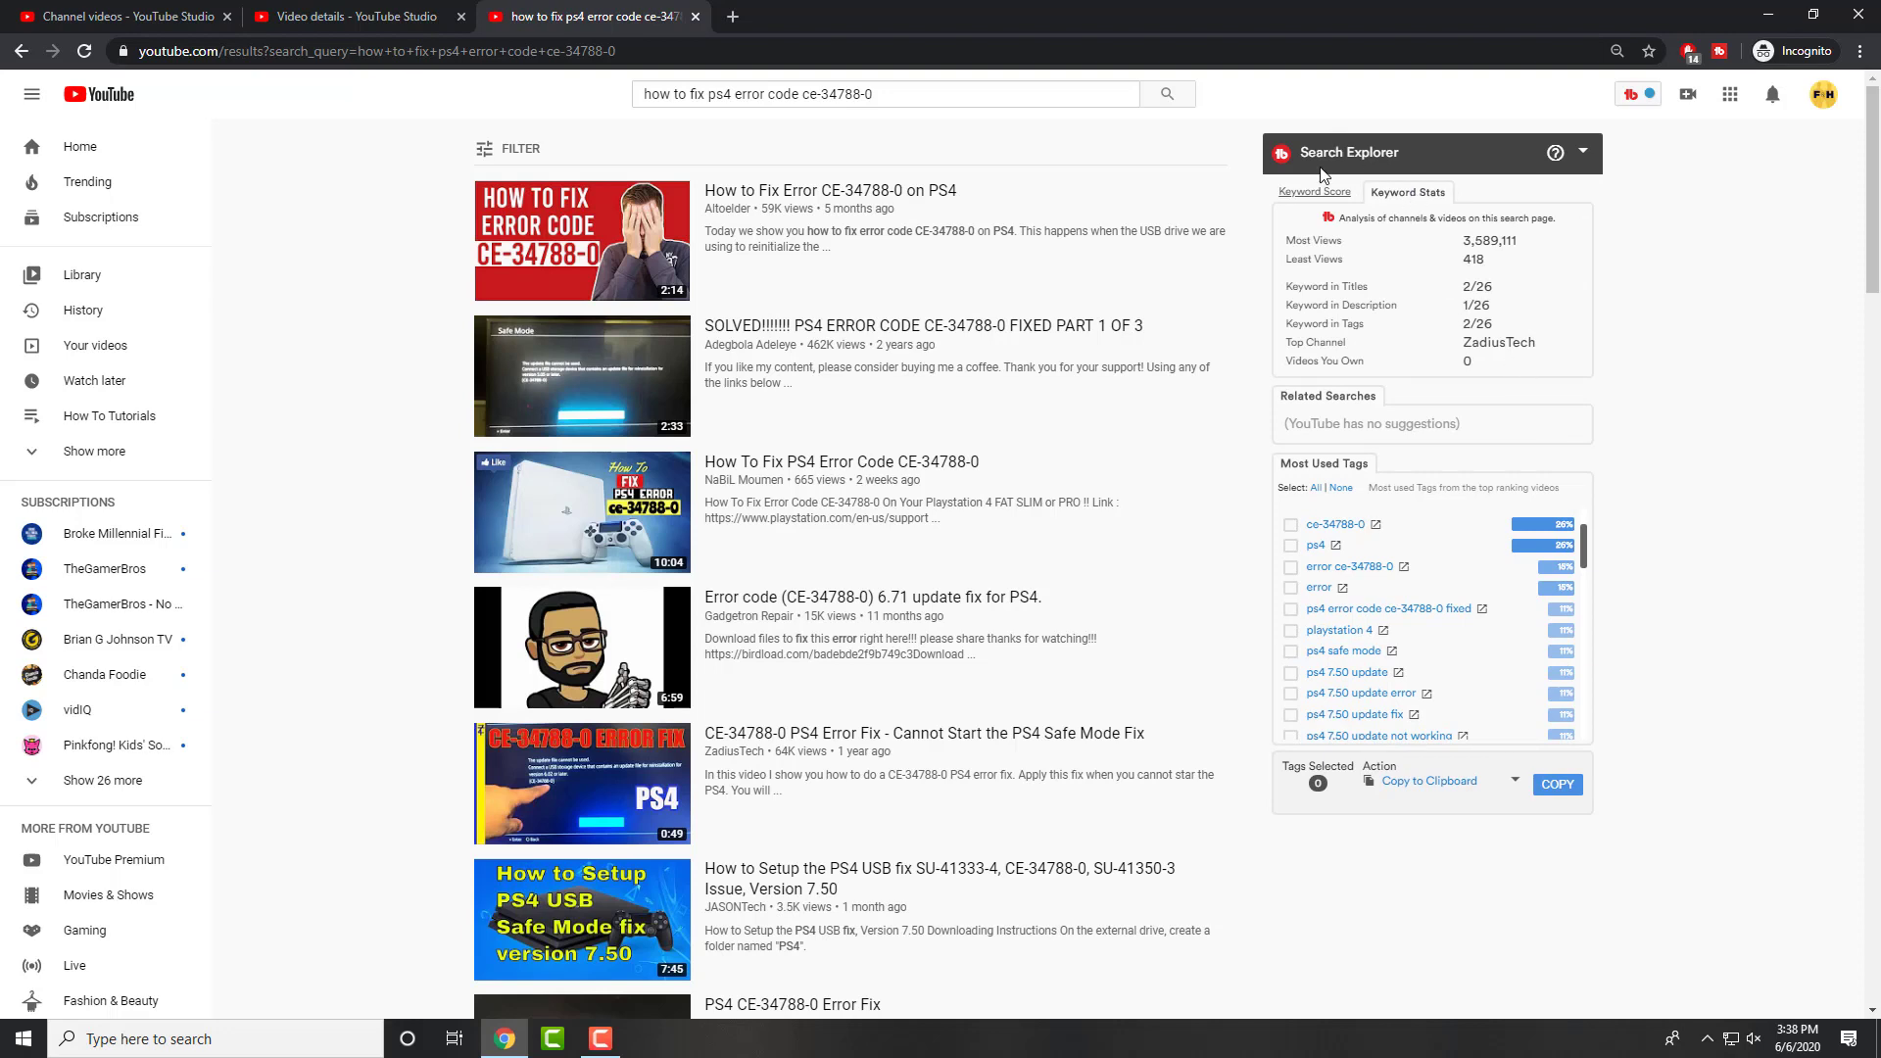
click(1305, 194)
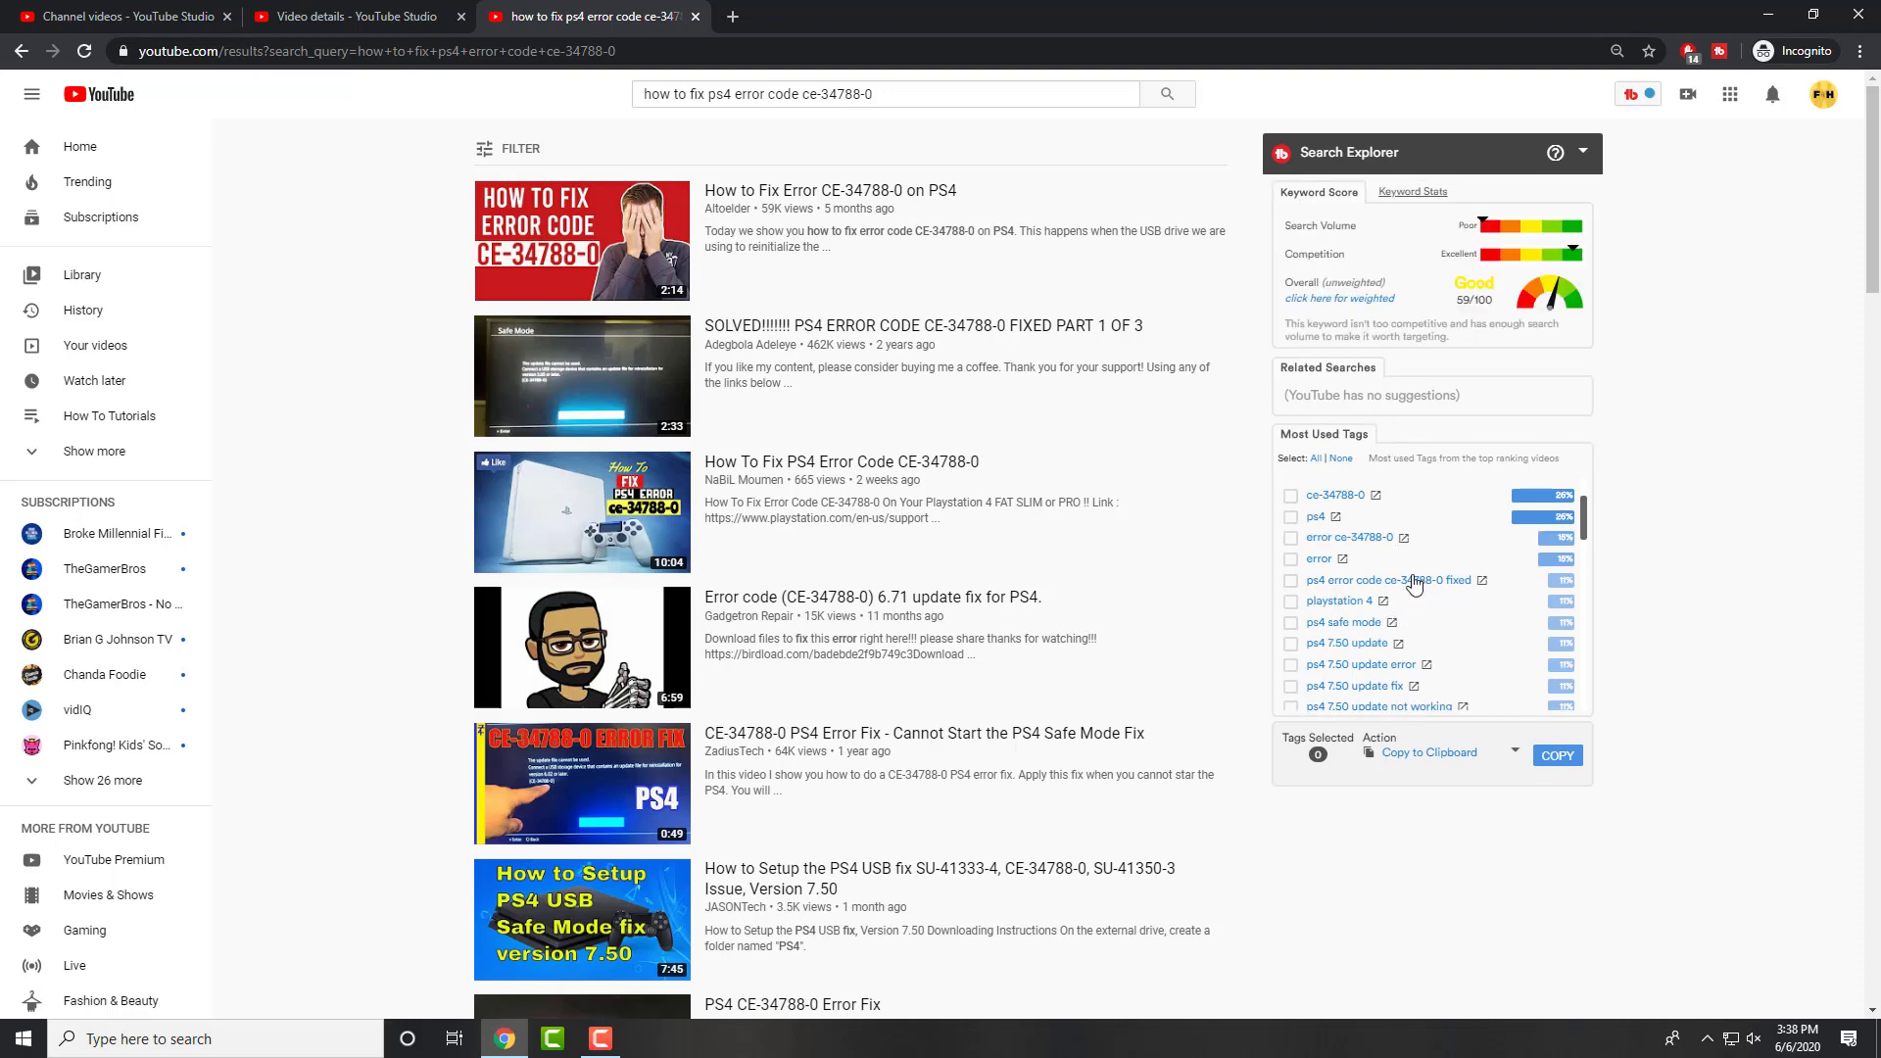
scroll(1414, 583, down, 2)
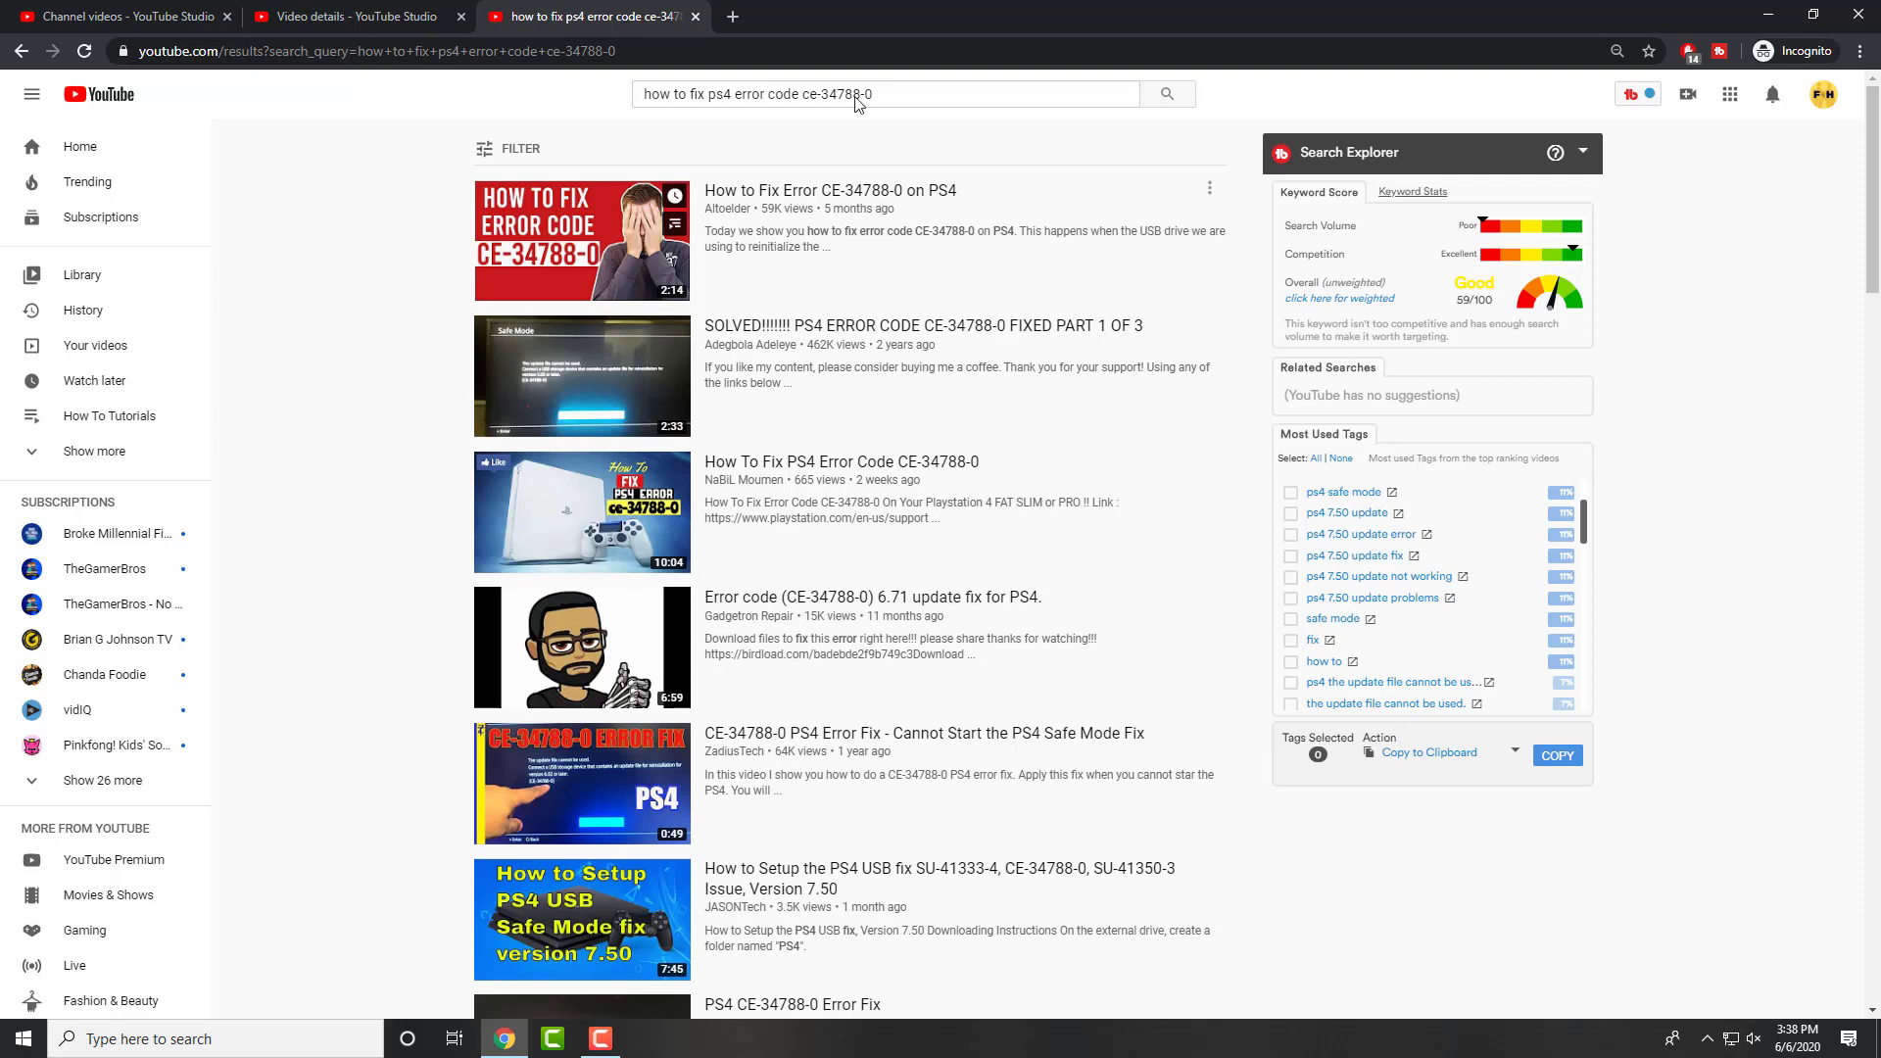
Replace the error code in the search query with np-36006-5 and run the search.
drag(803, 93, 904, 91)
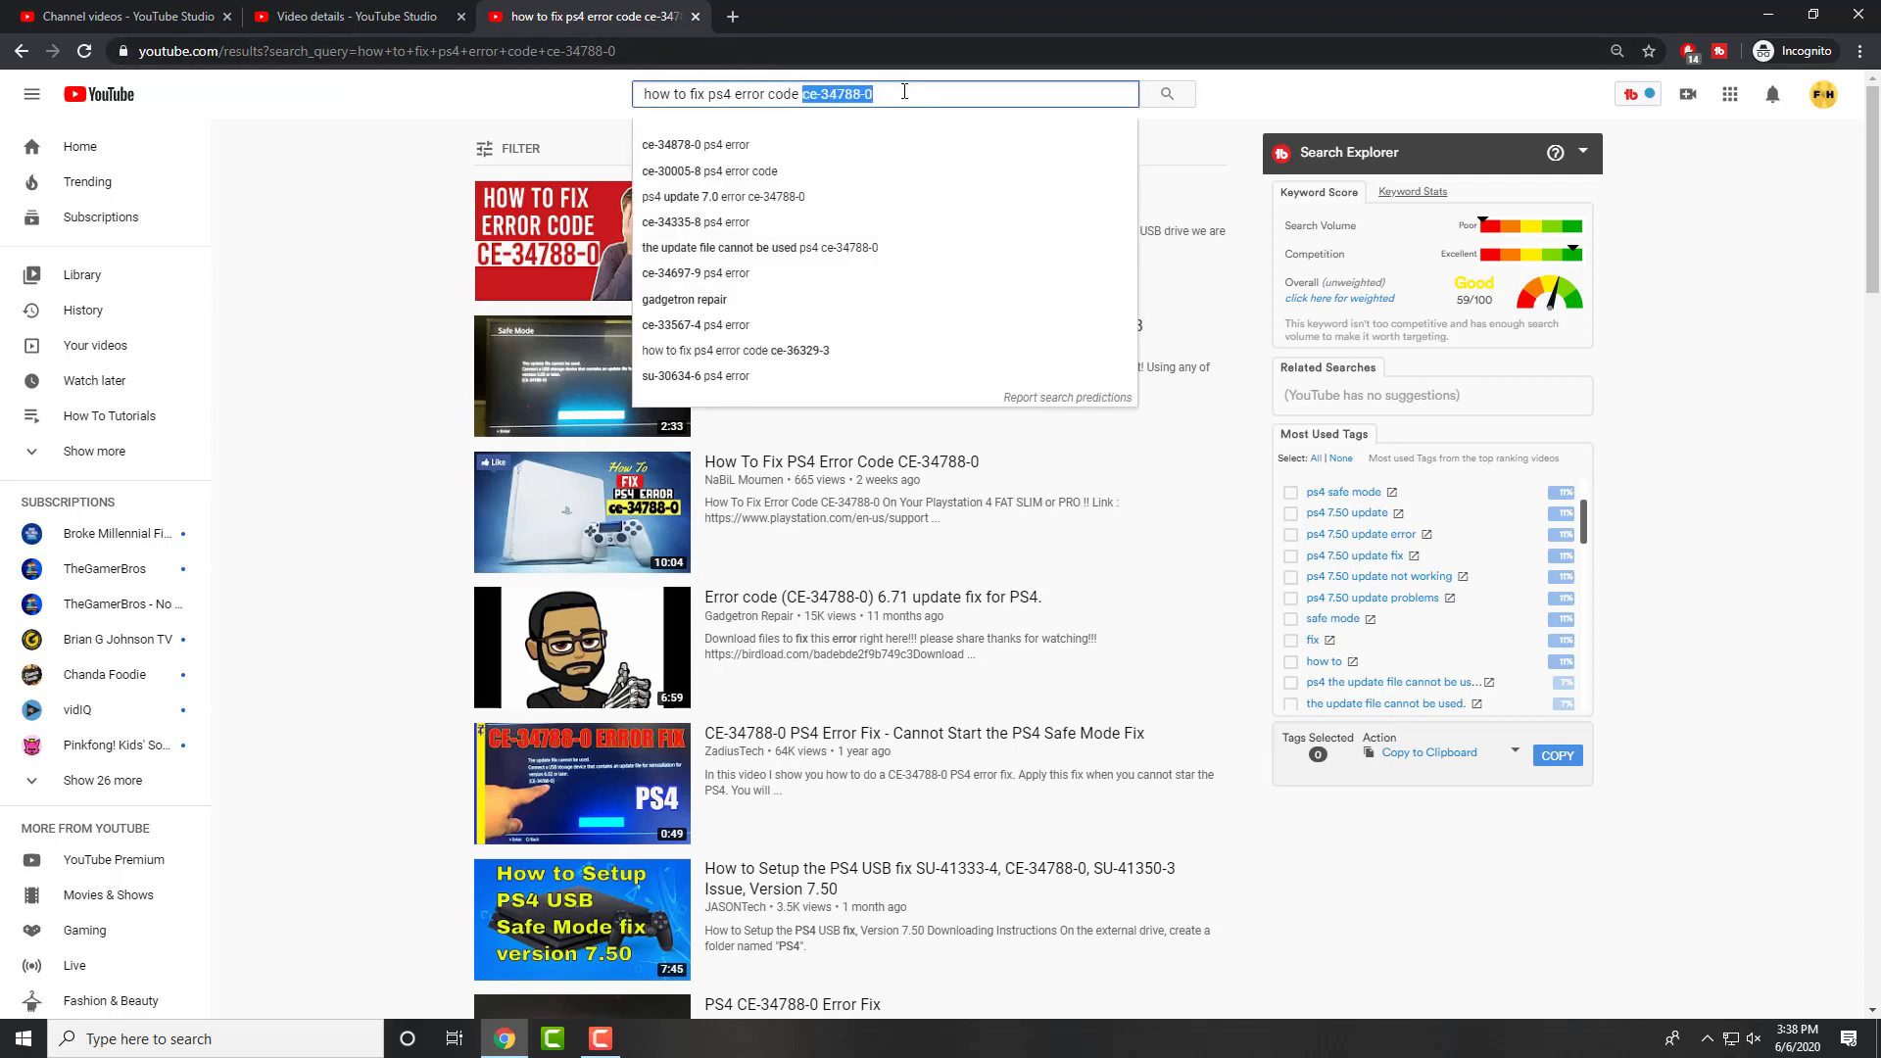
key(BackSpace)
text(np-36006-5)
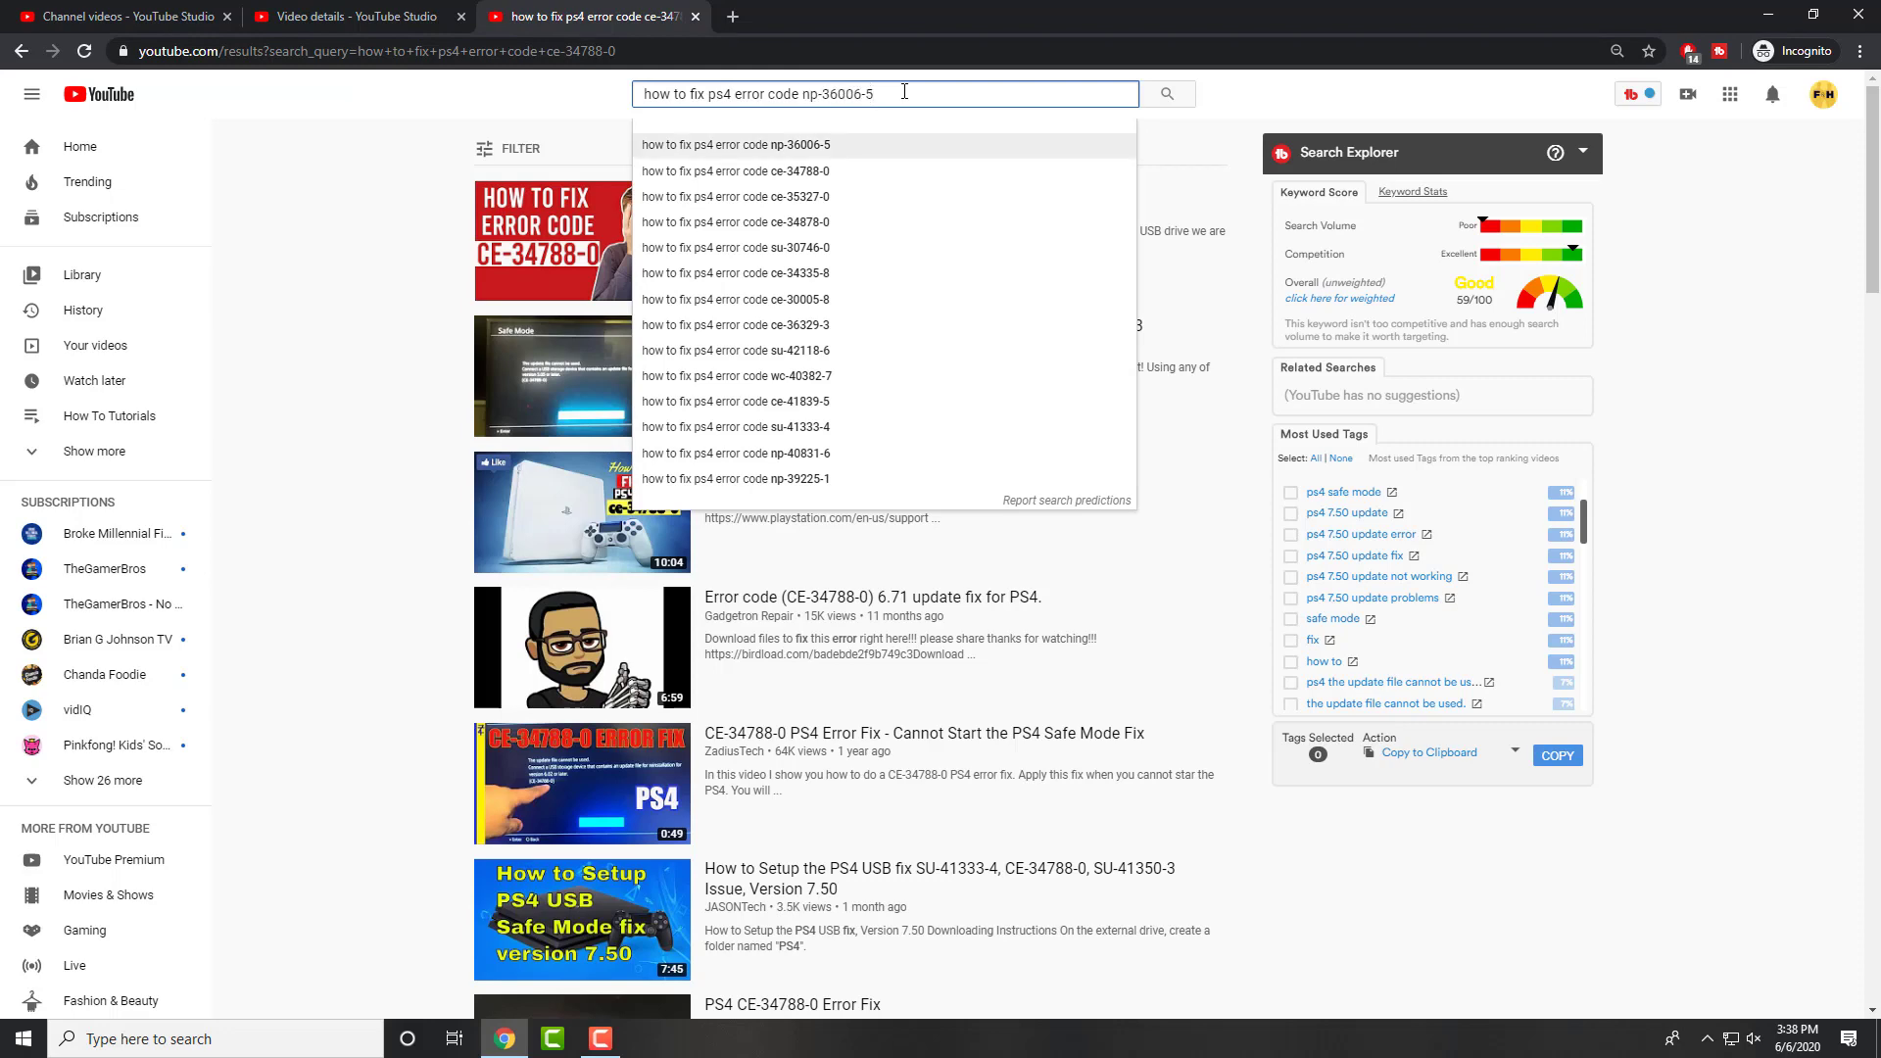
key(Return)
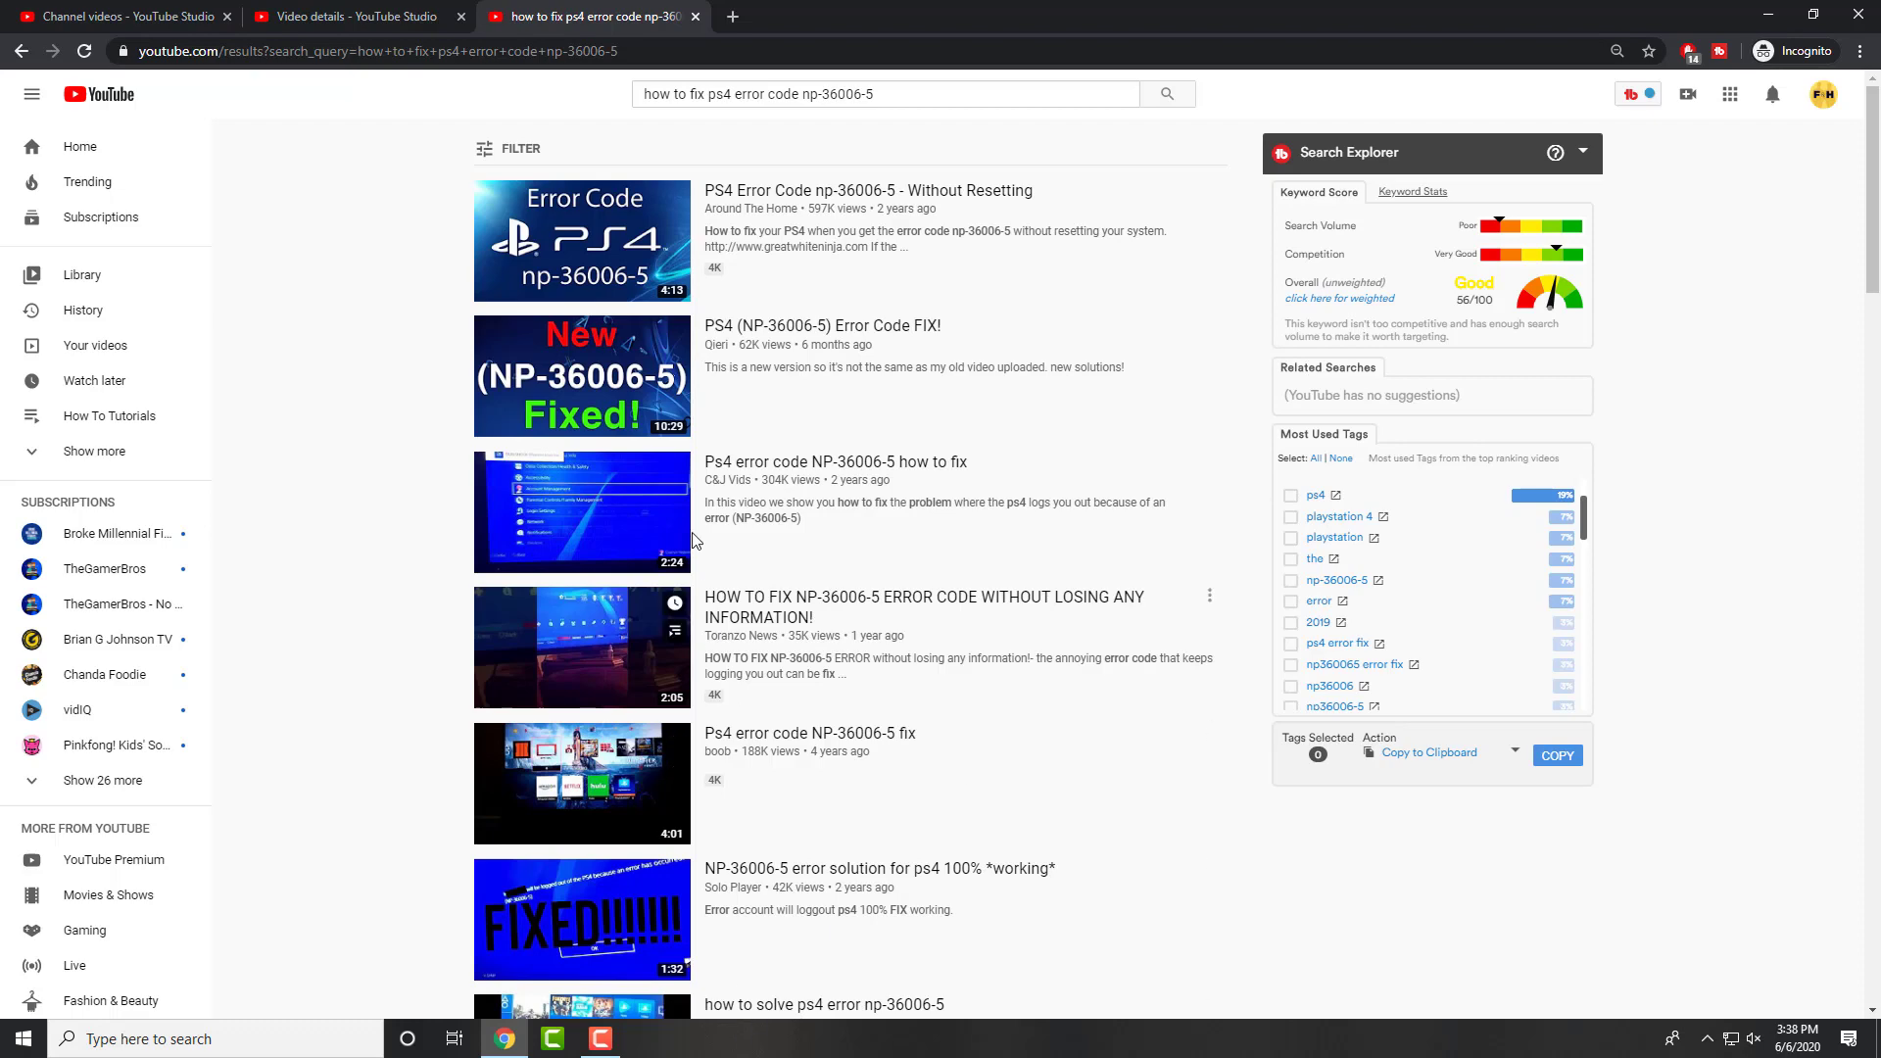
Look through the videos ranking for the np-36006-5 search, down to the related results.
scroll(788, 666, down, 2)
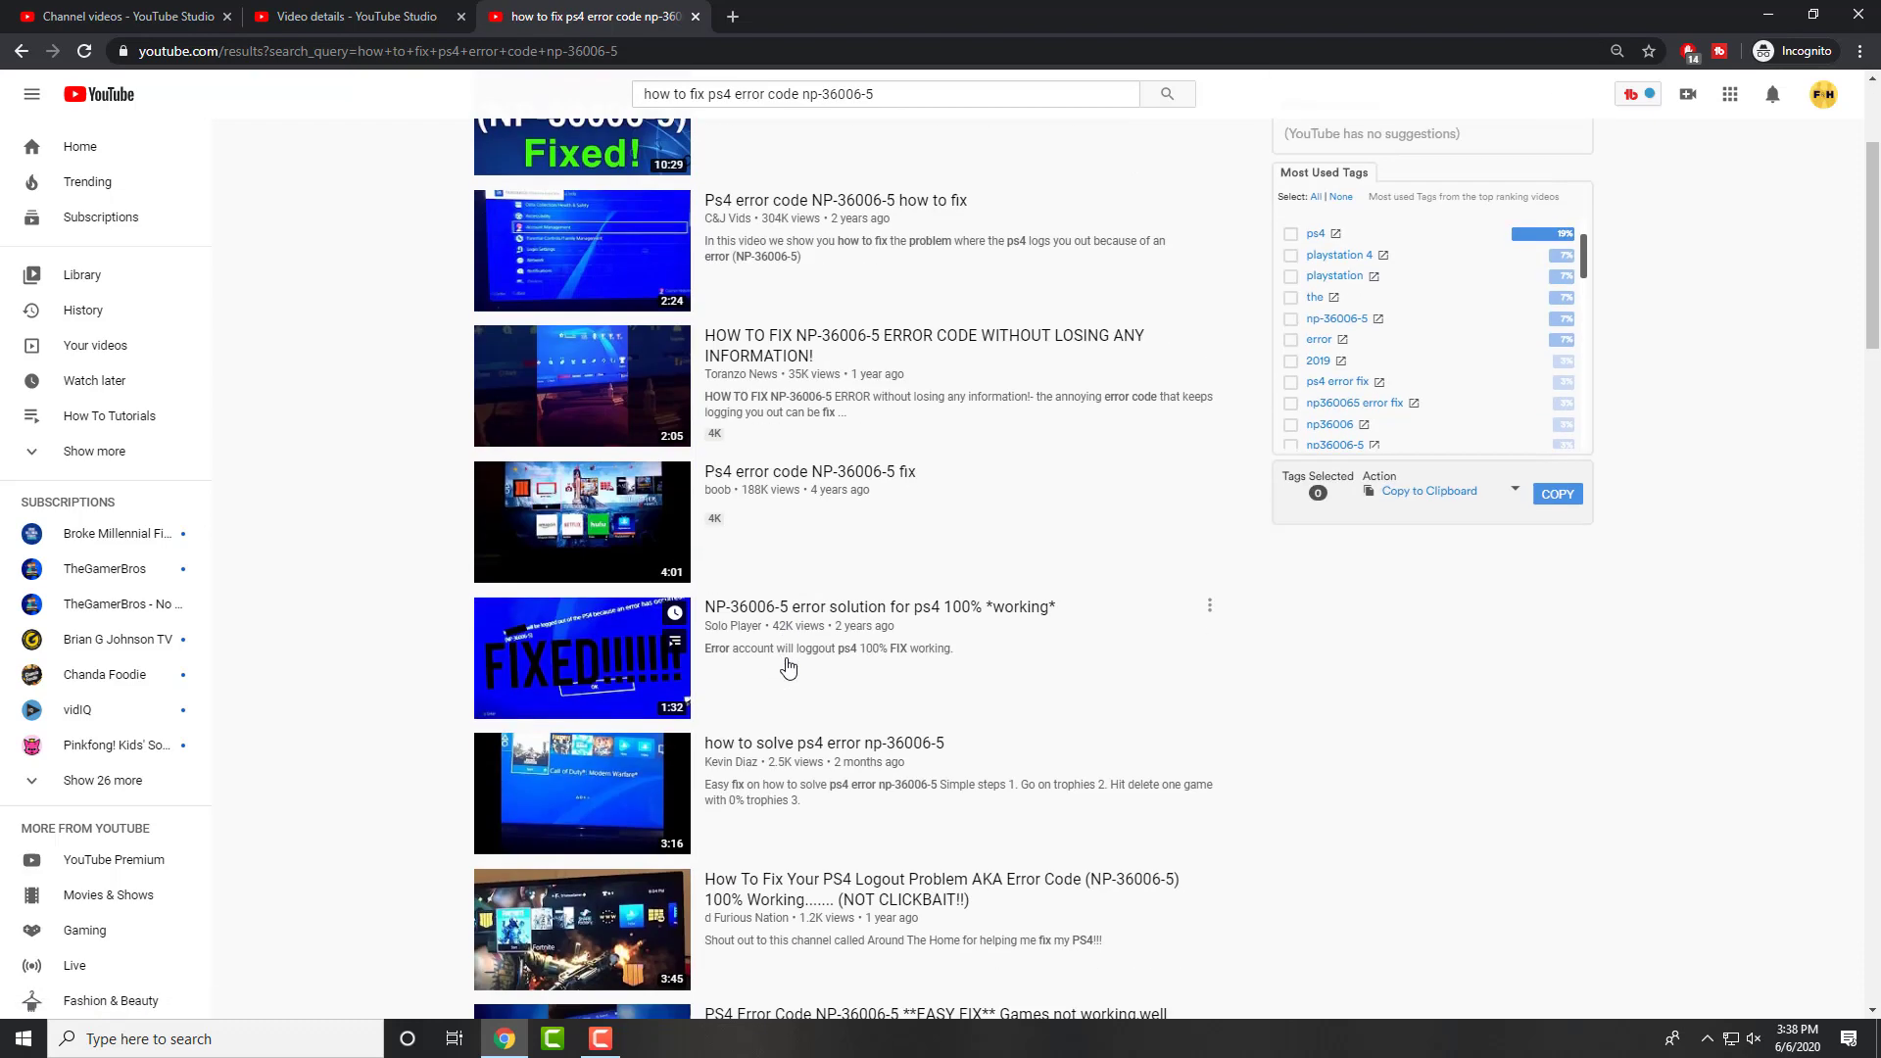
scroll(1204, 663, up, 2)
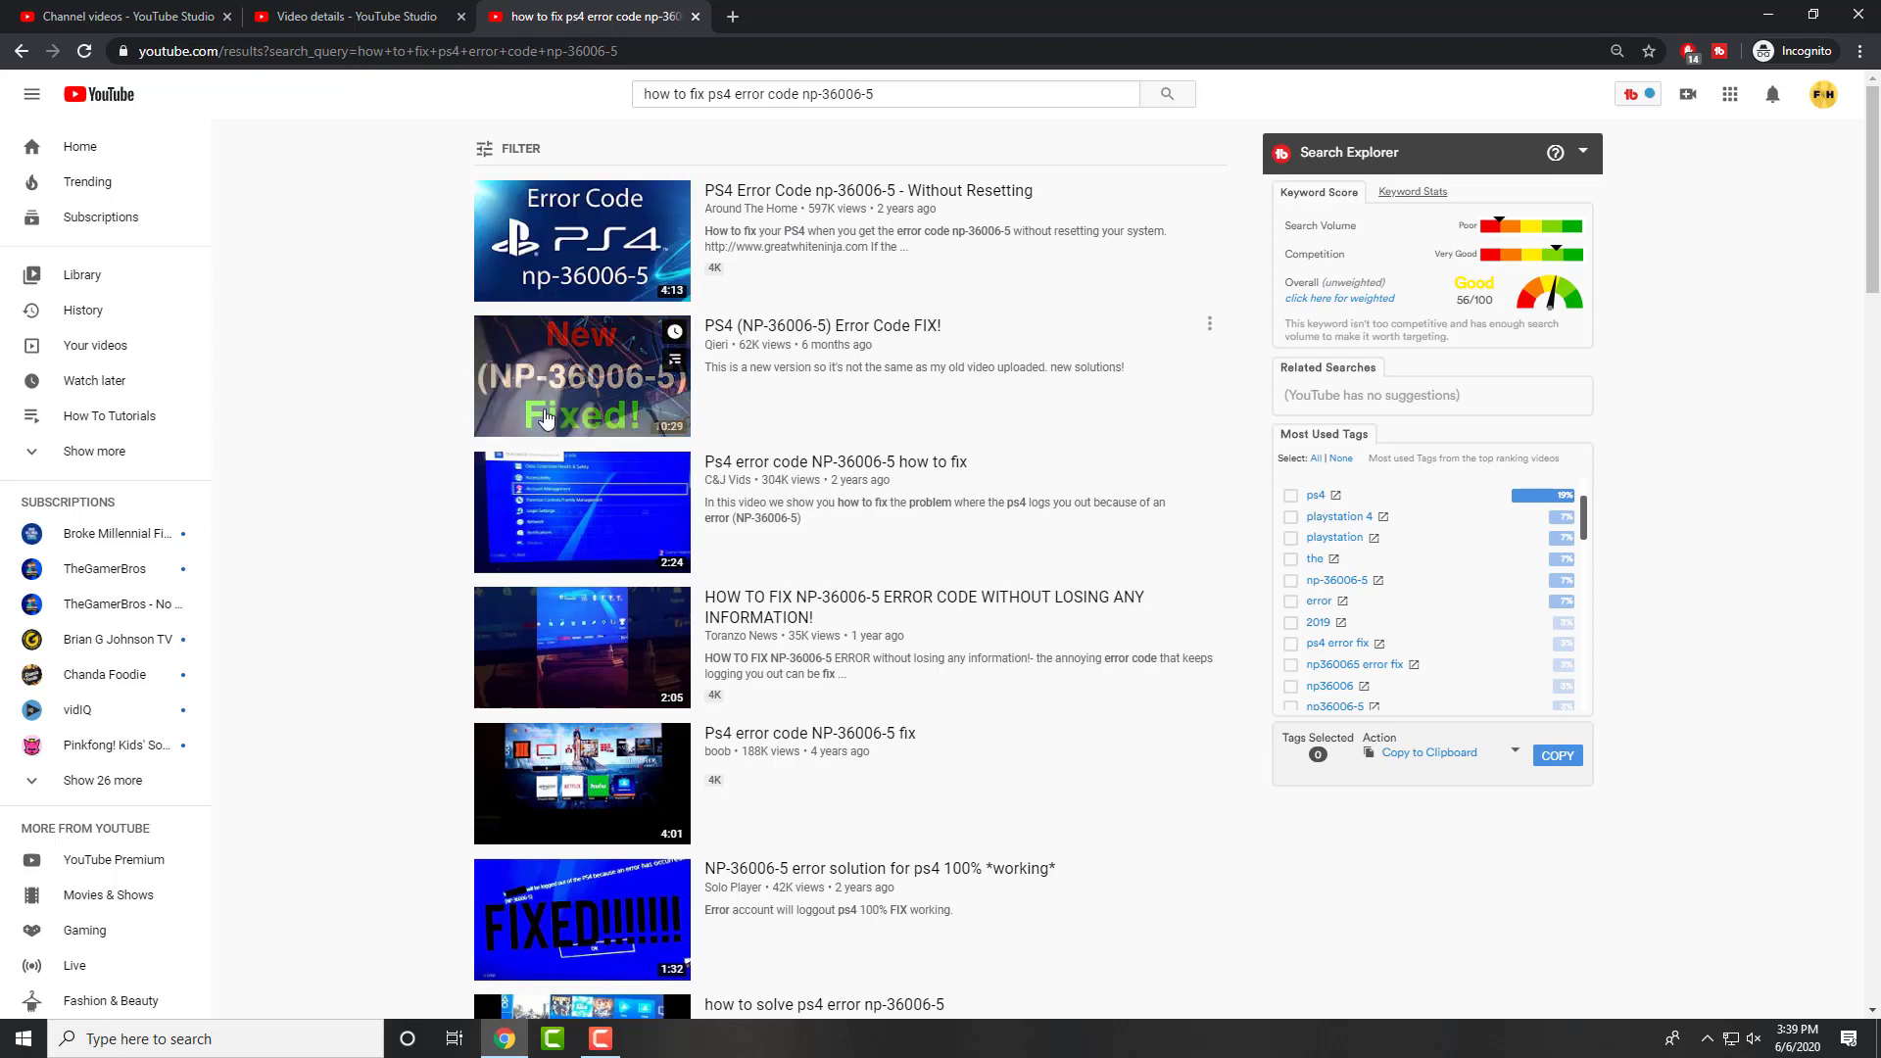
scroll(391, 396, down, 6)
scroll(391, 393, down, 3)
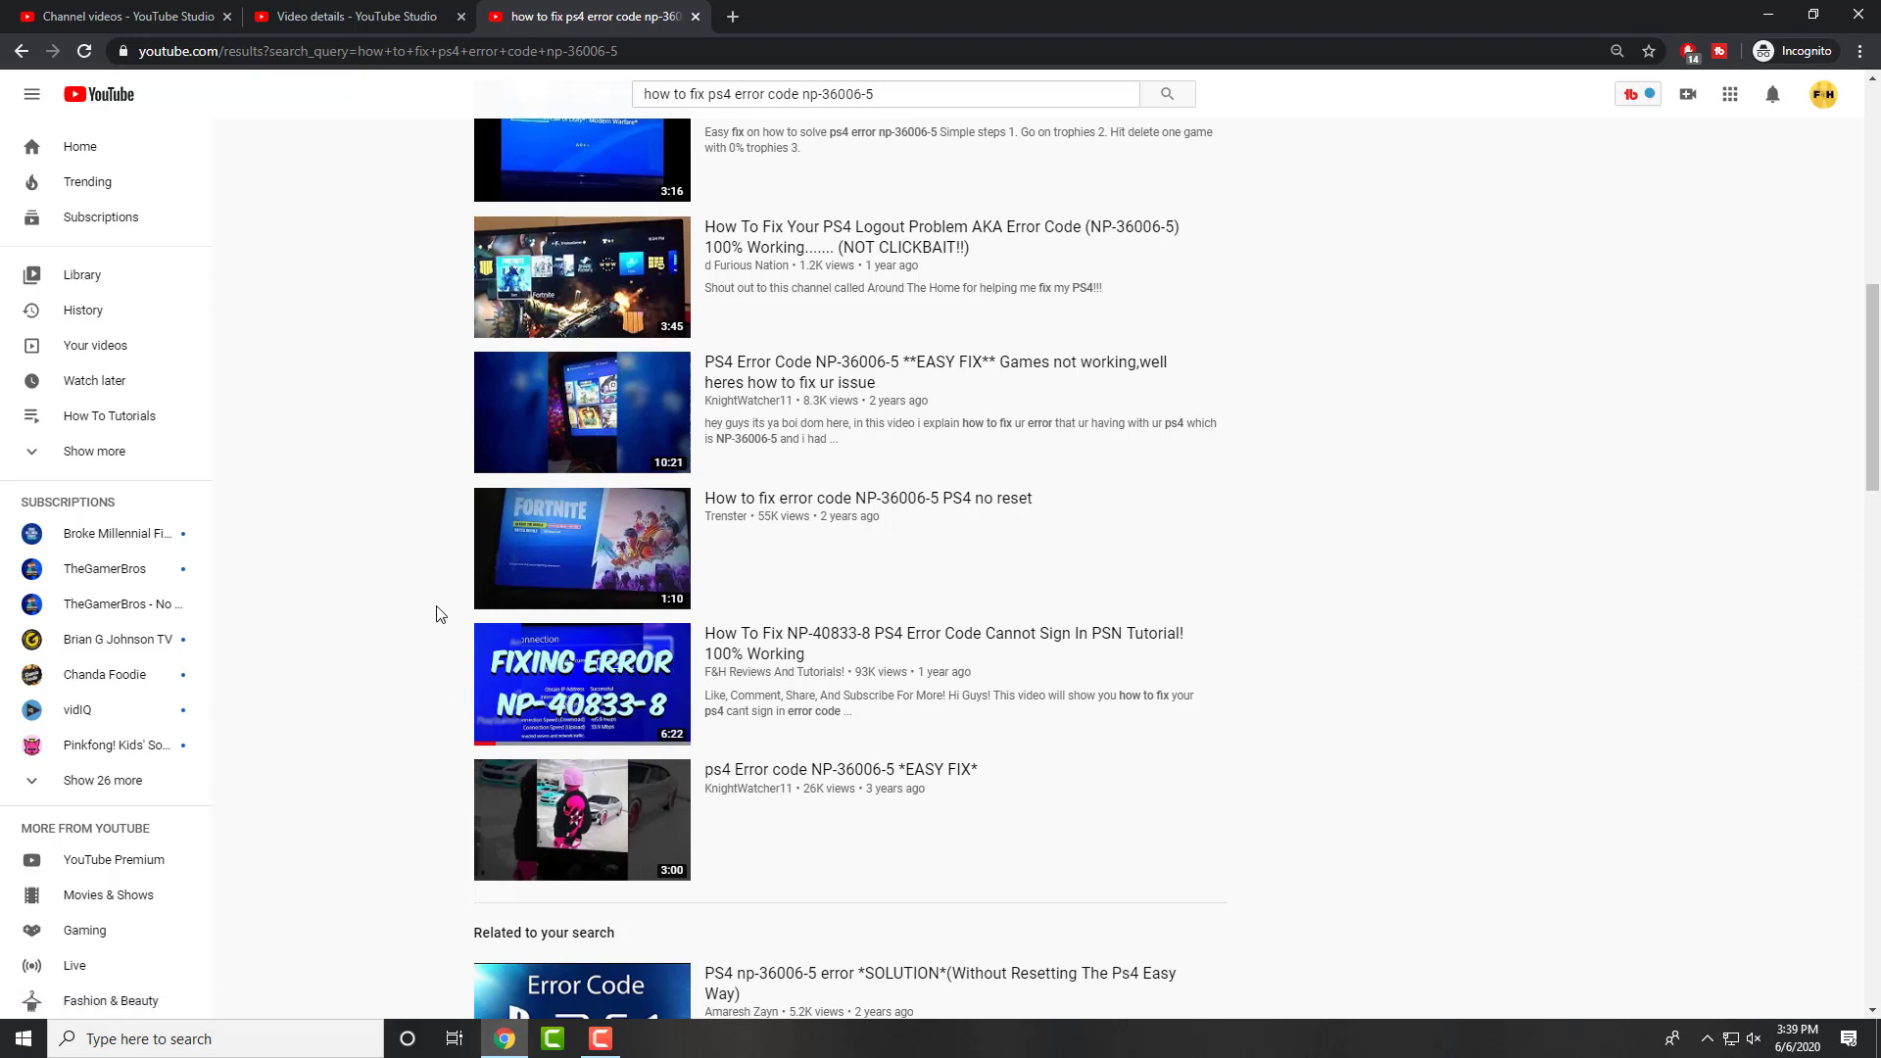
scroll(437, 607, up, 9)
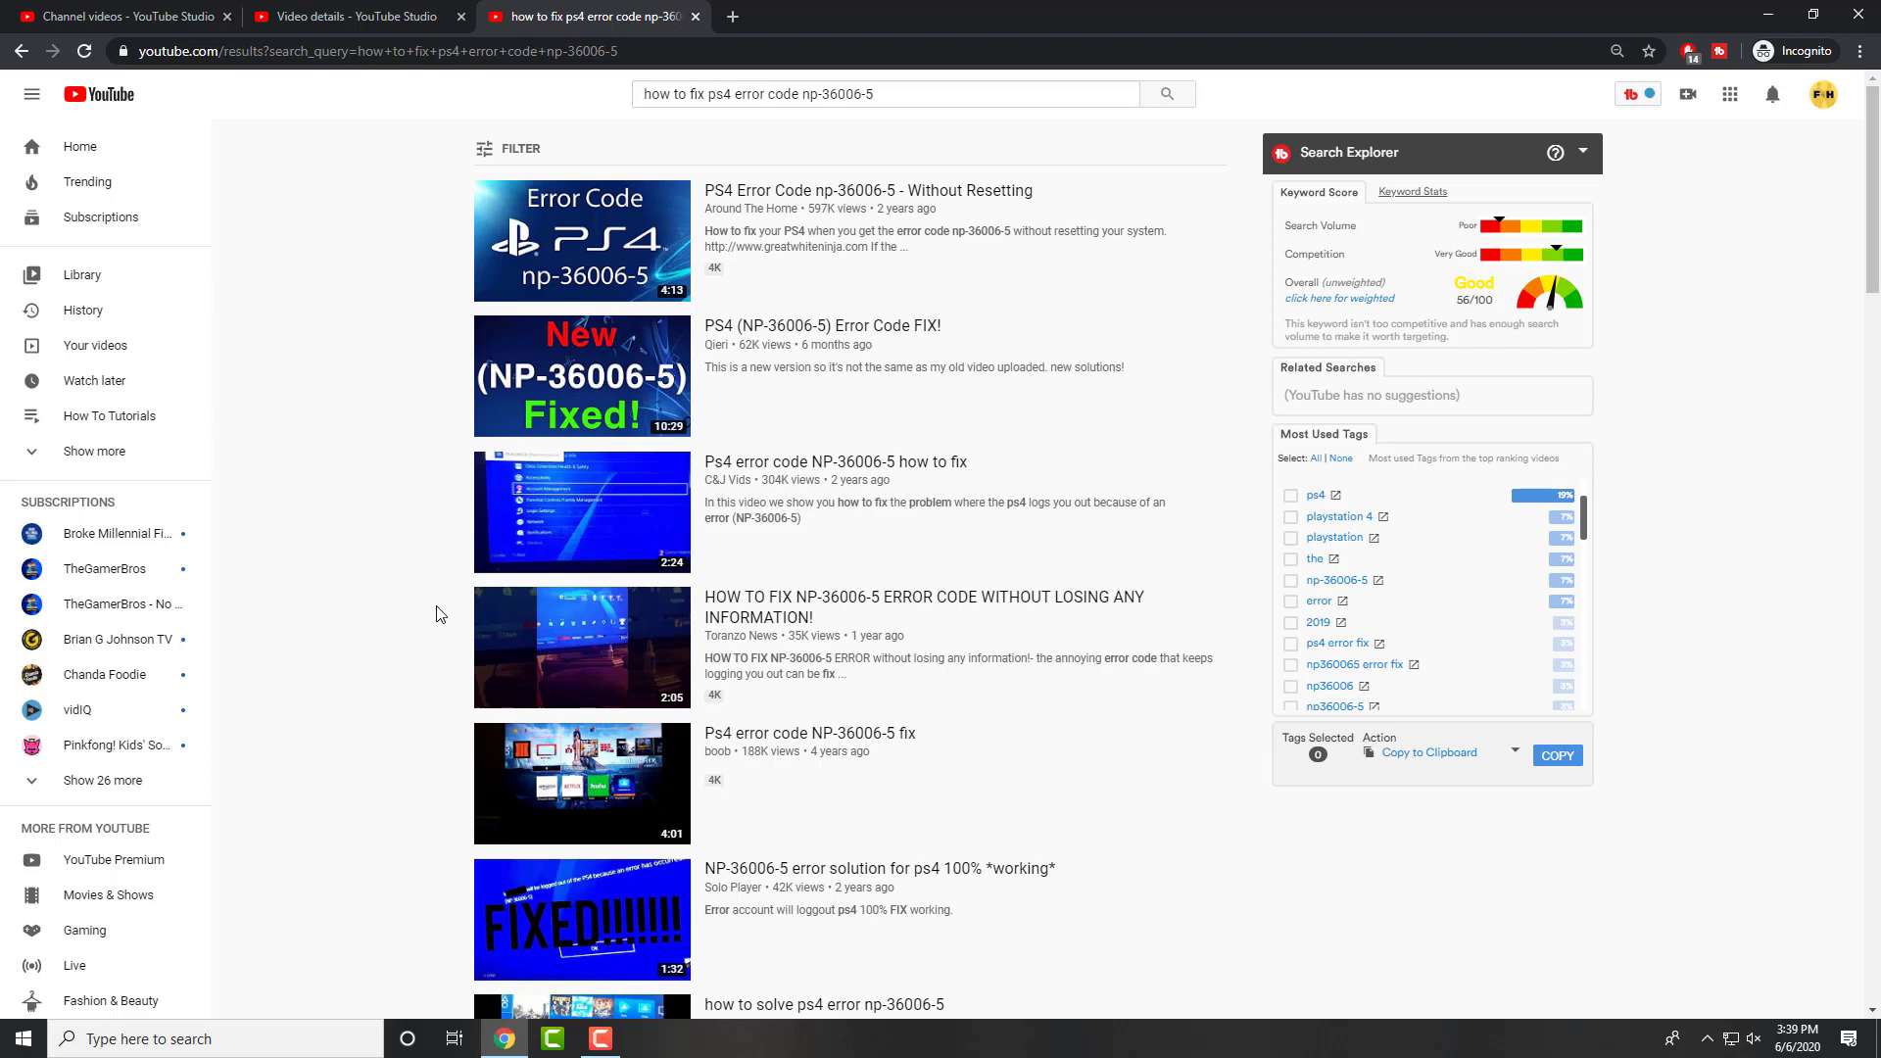
Open the video "PS4 Error Code np-36006-5 - Without Resetting", pause it and show its tags' search rankings in Videolytics.
click(578, 281)
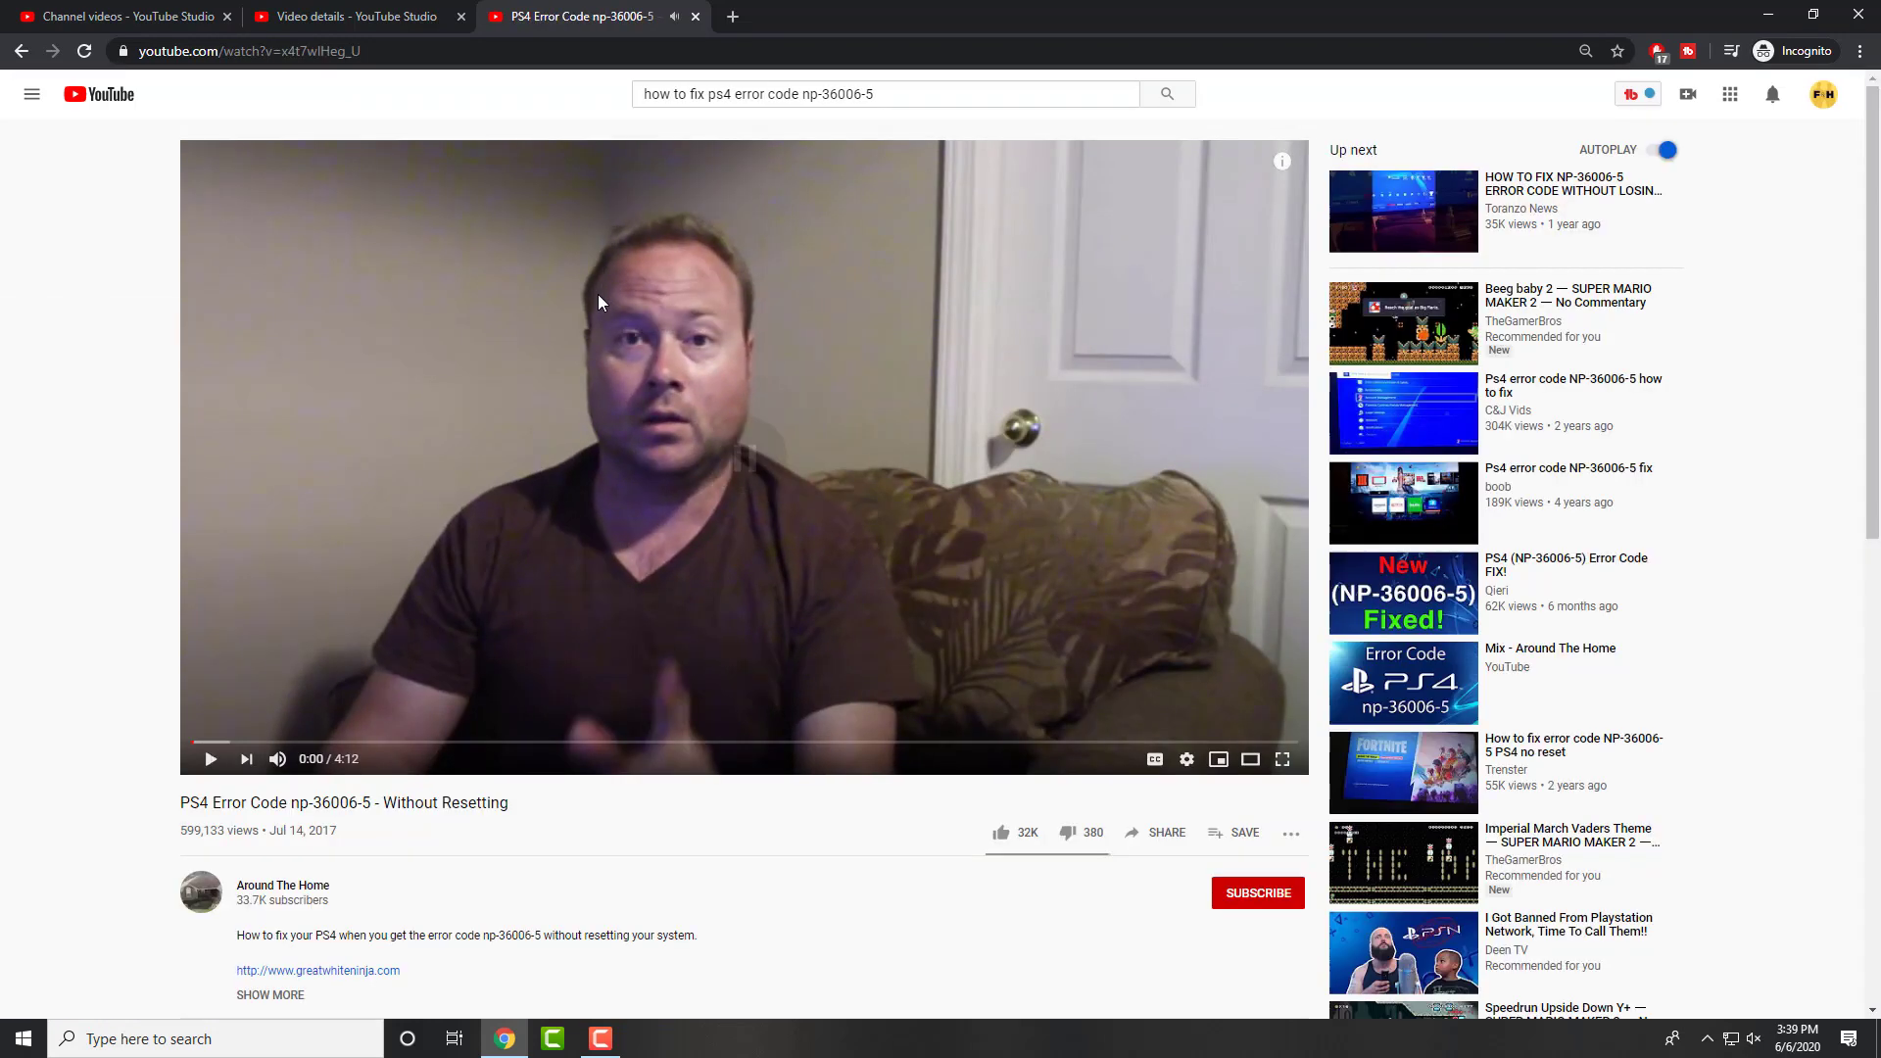
click(598, 294)
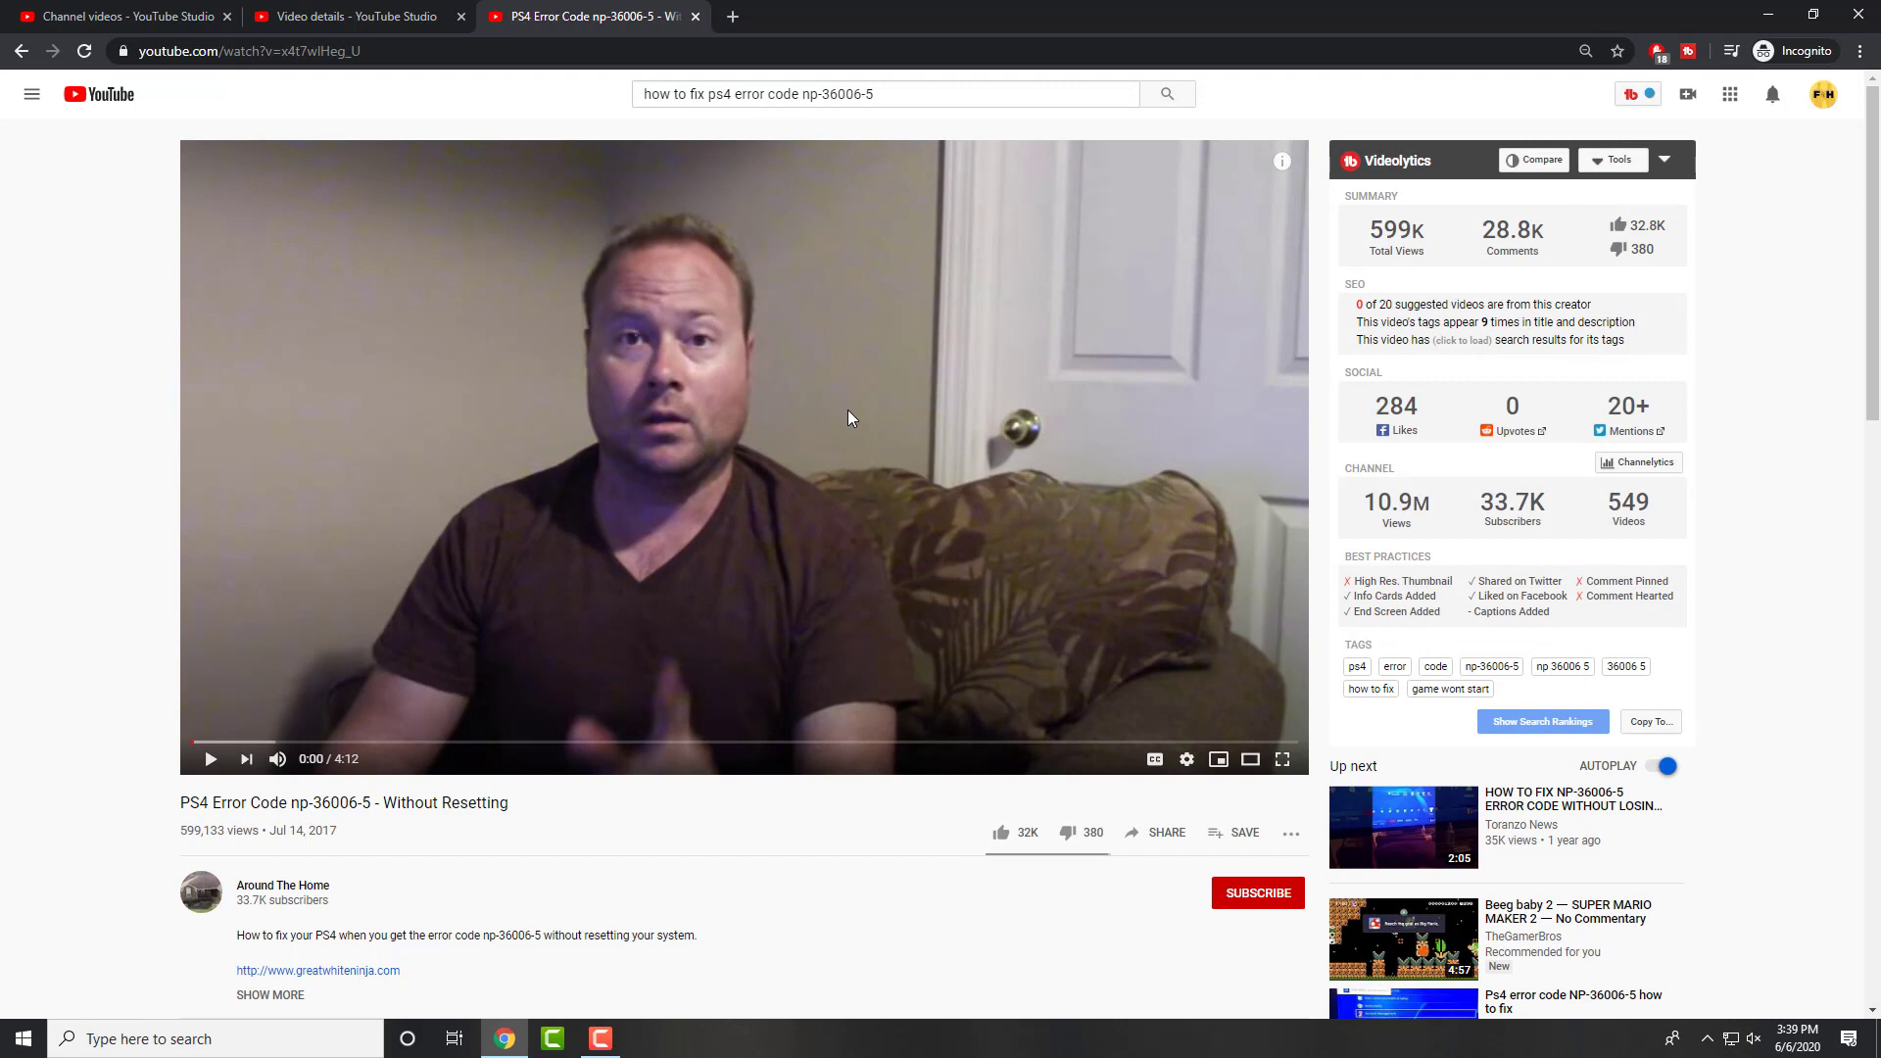
click(1530, 721)
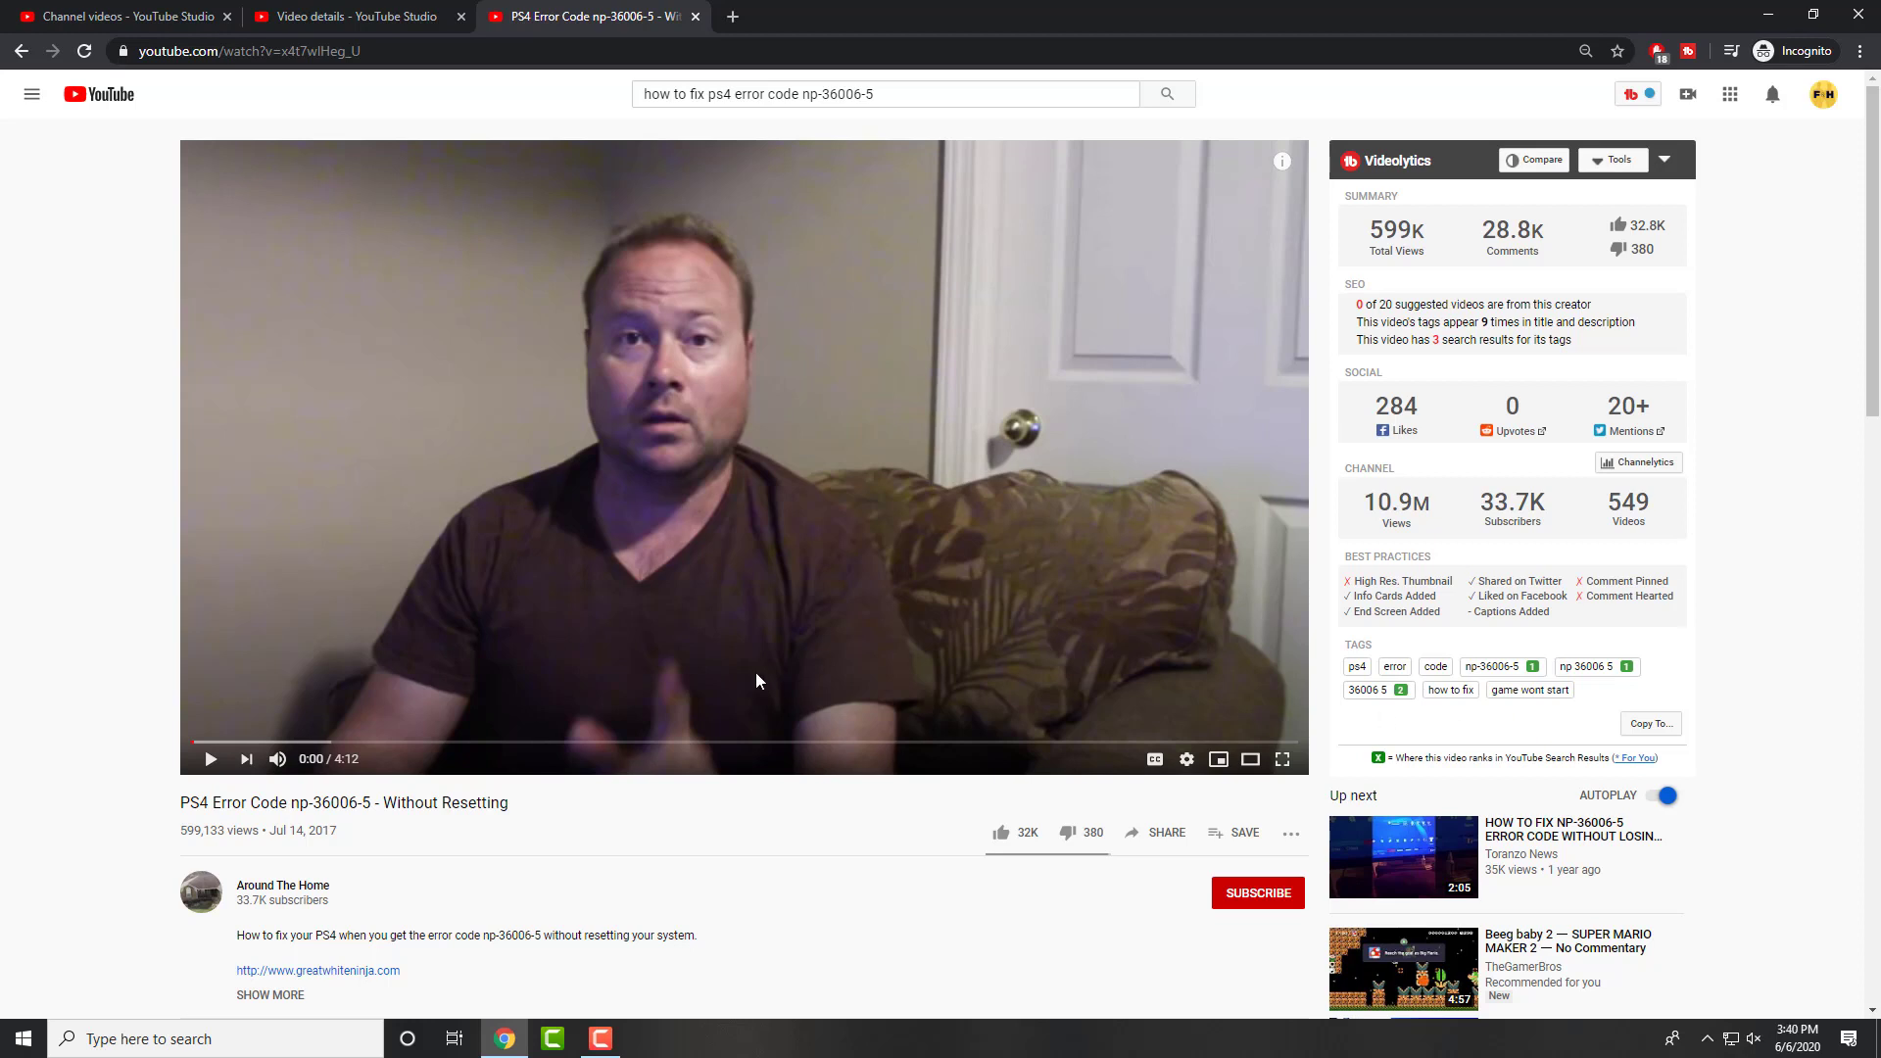
Check the video's description and comments, then return to the np-36006-5 search results.
scroll(82, 630, down, 1)
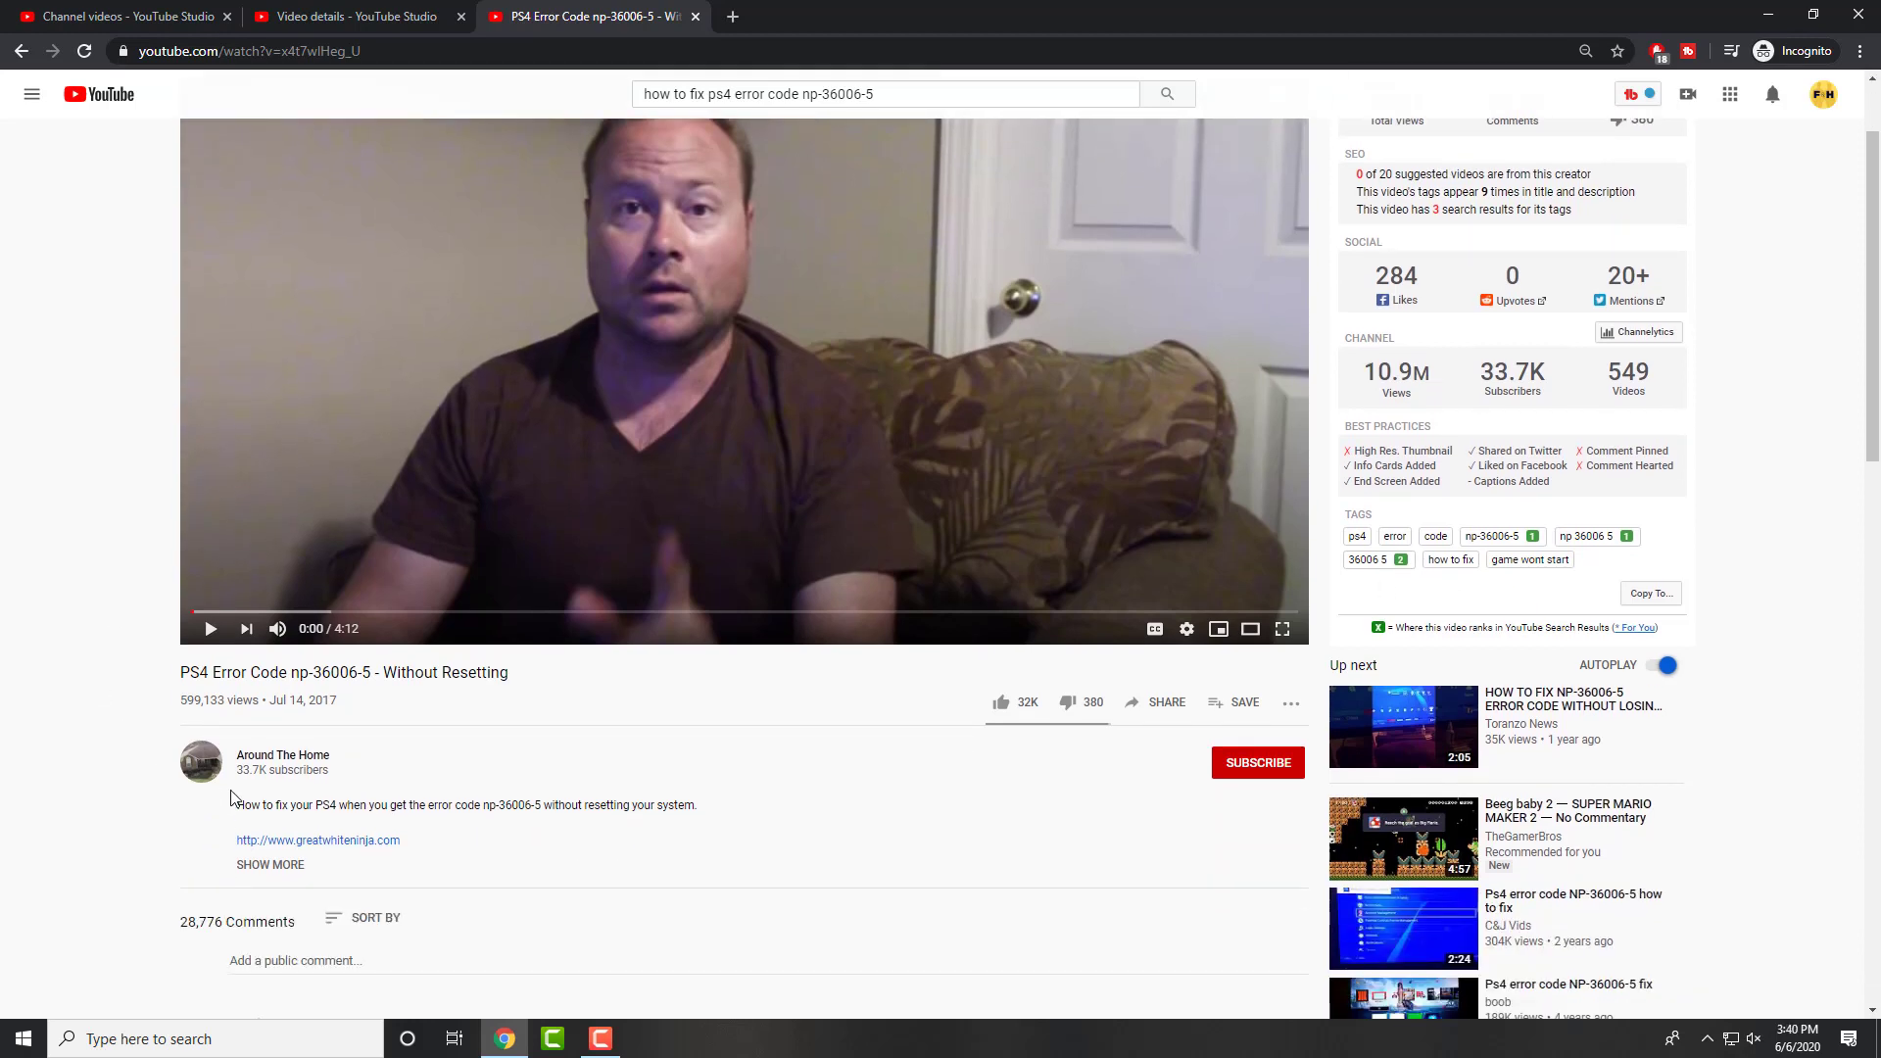
scroll(254, 627, down, 2)
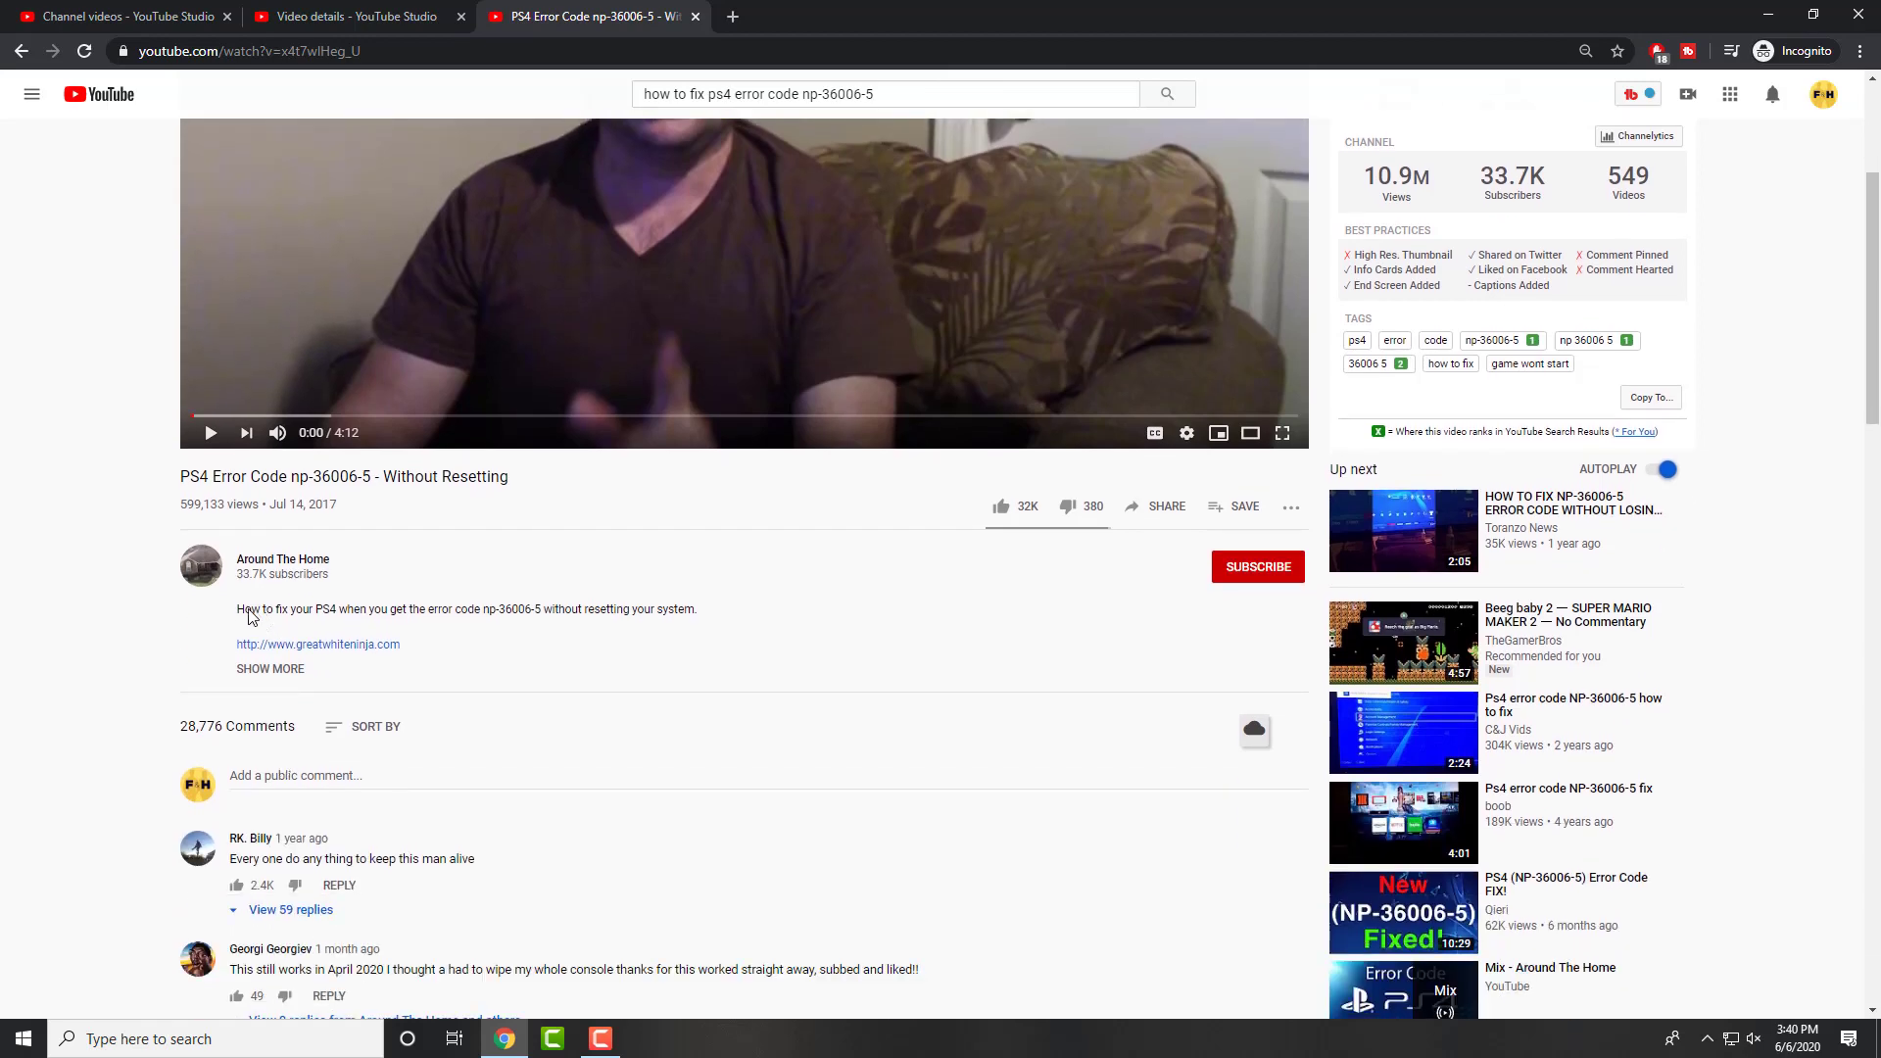
scroll(251, 617, up, 4)
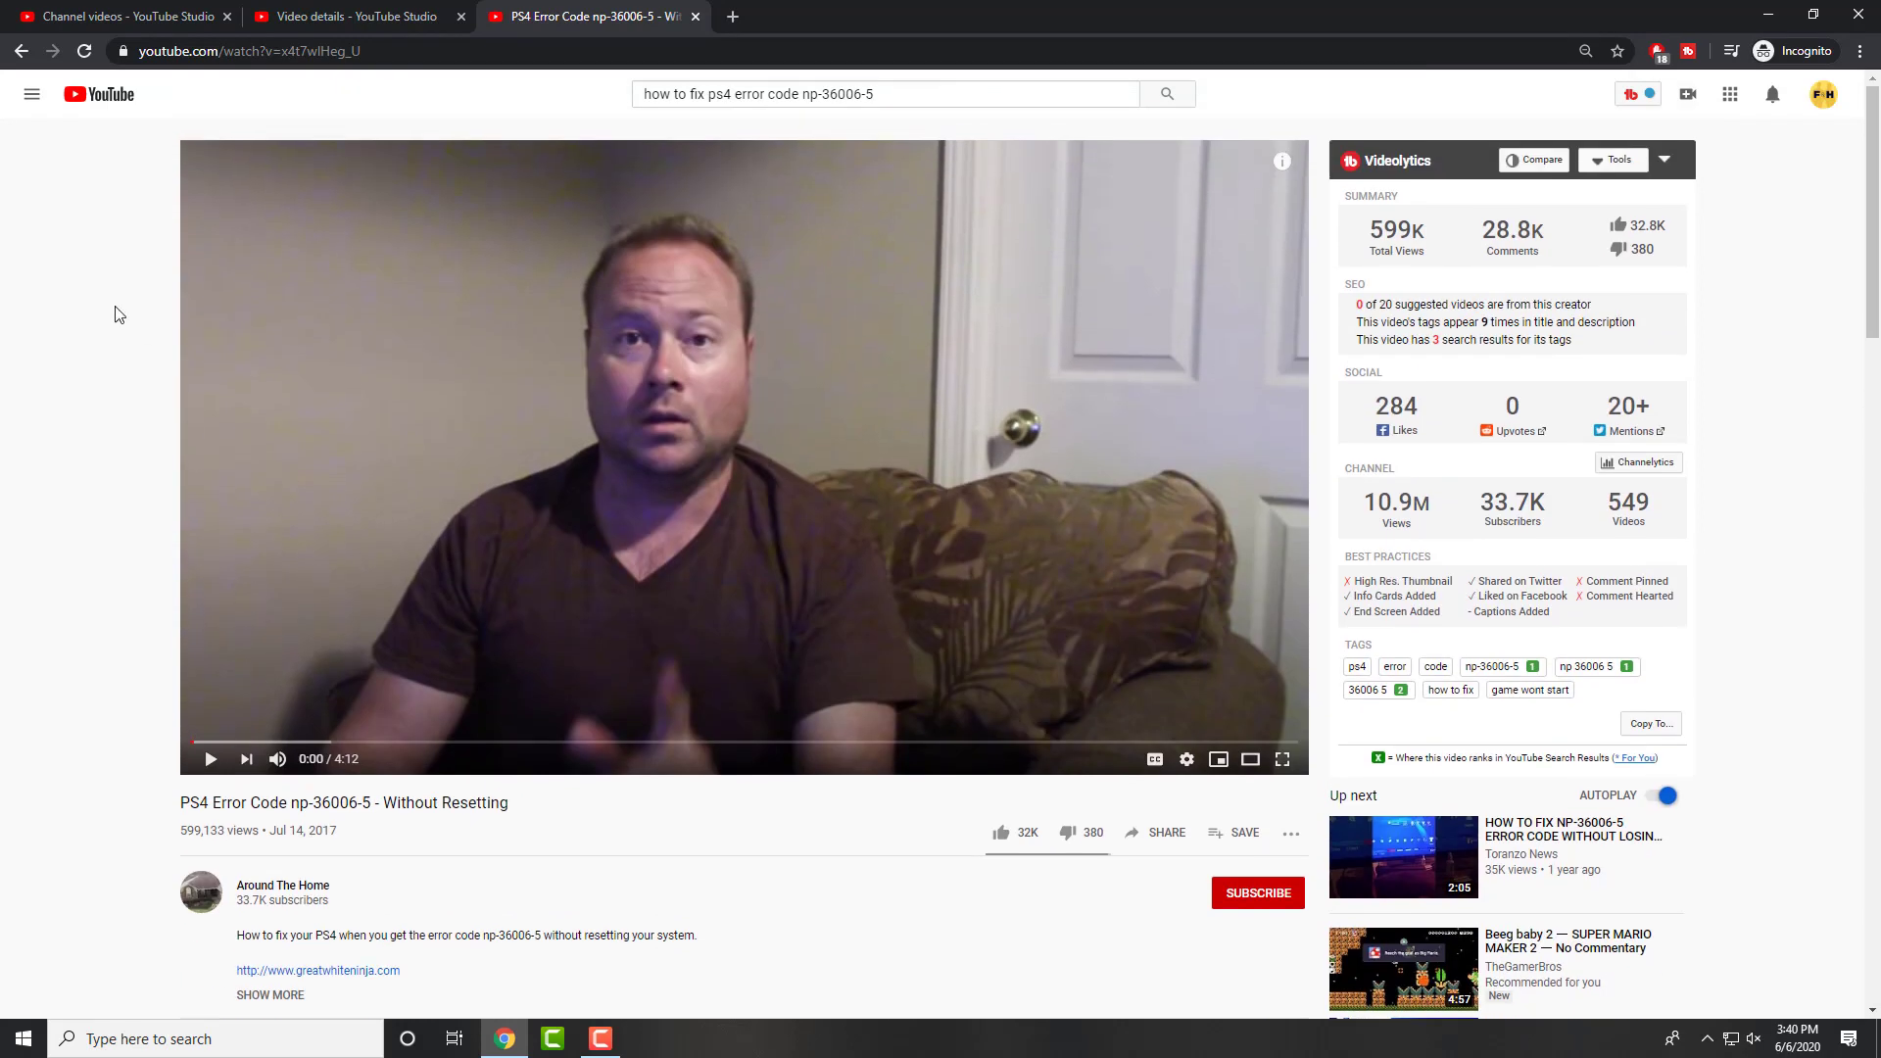
click(19, 50)
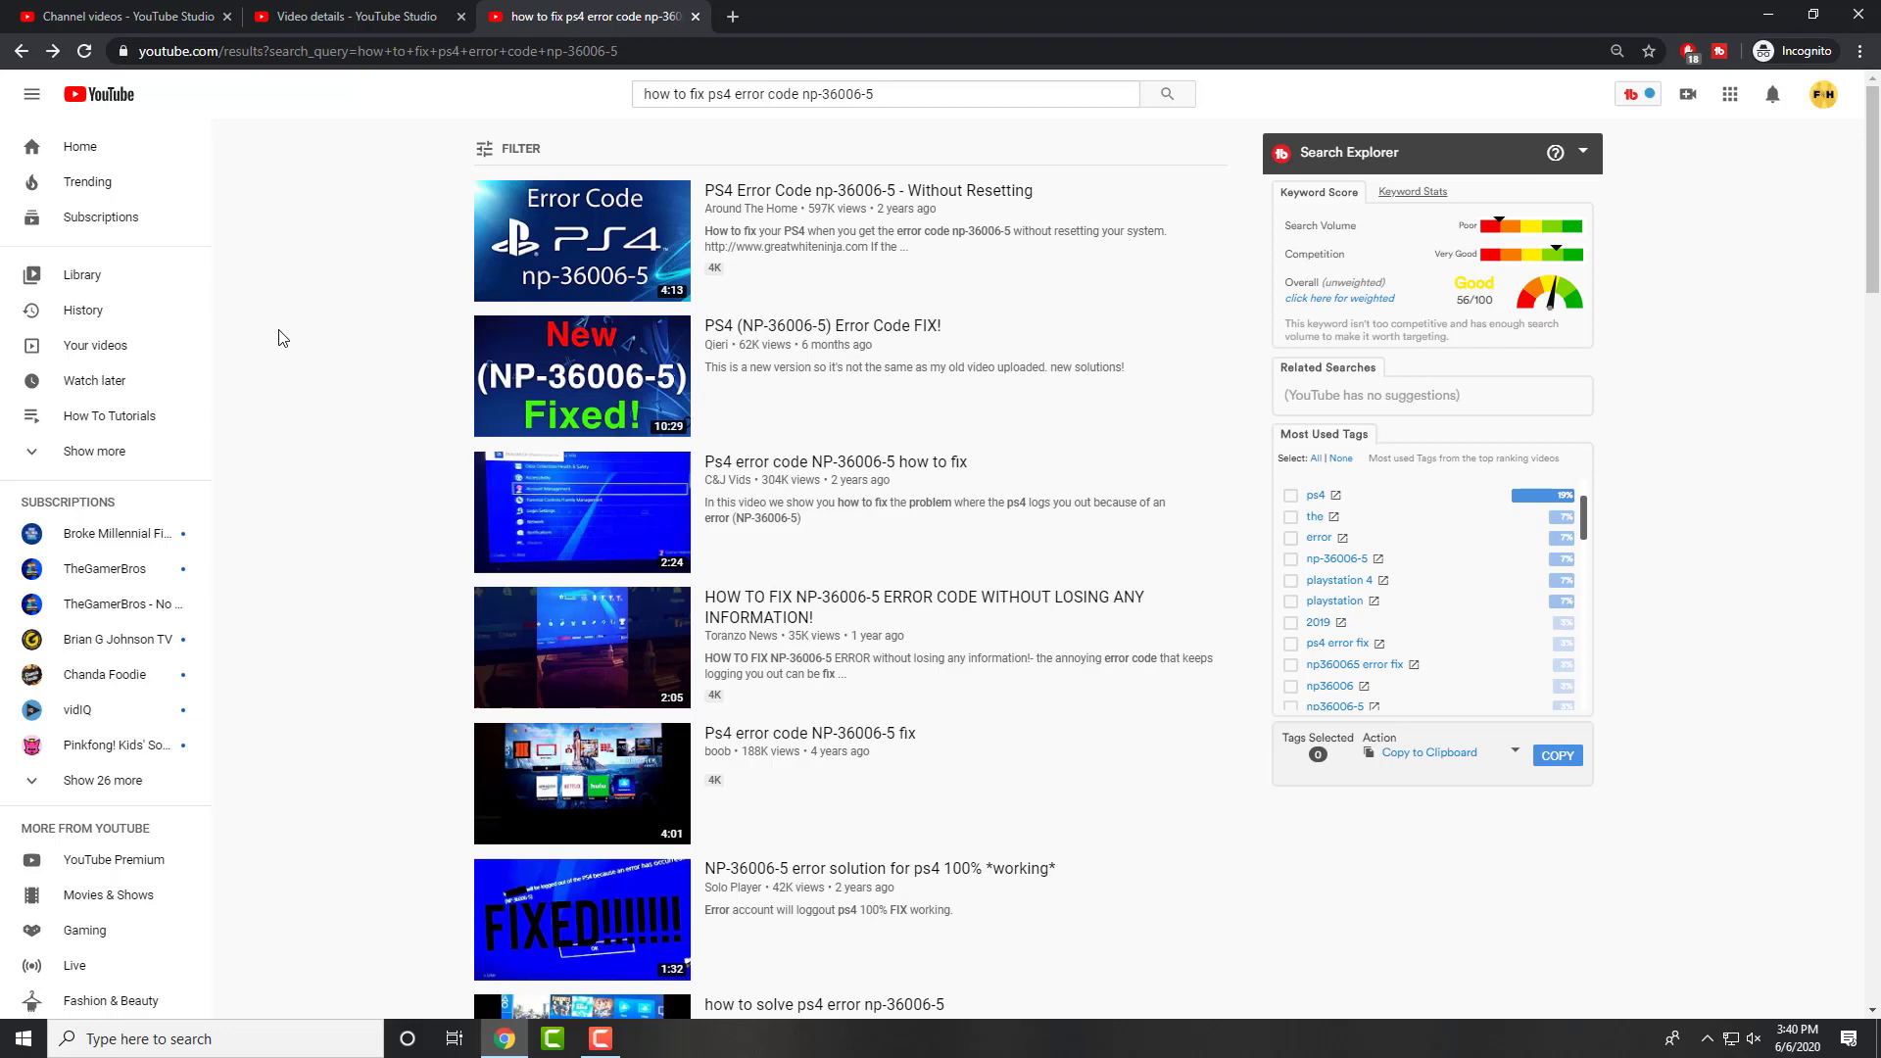
Open the "How To Fix NP-40833-8 PS4 Error Code" video from the results and show its tags' search rankings.
mouse_move(502, 257)
scroll(979, 693, down, 9)
click(645, 717)
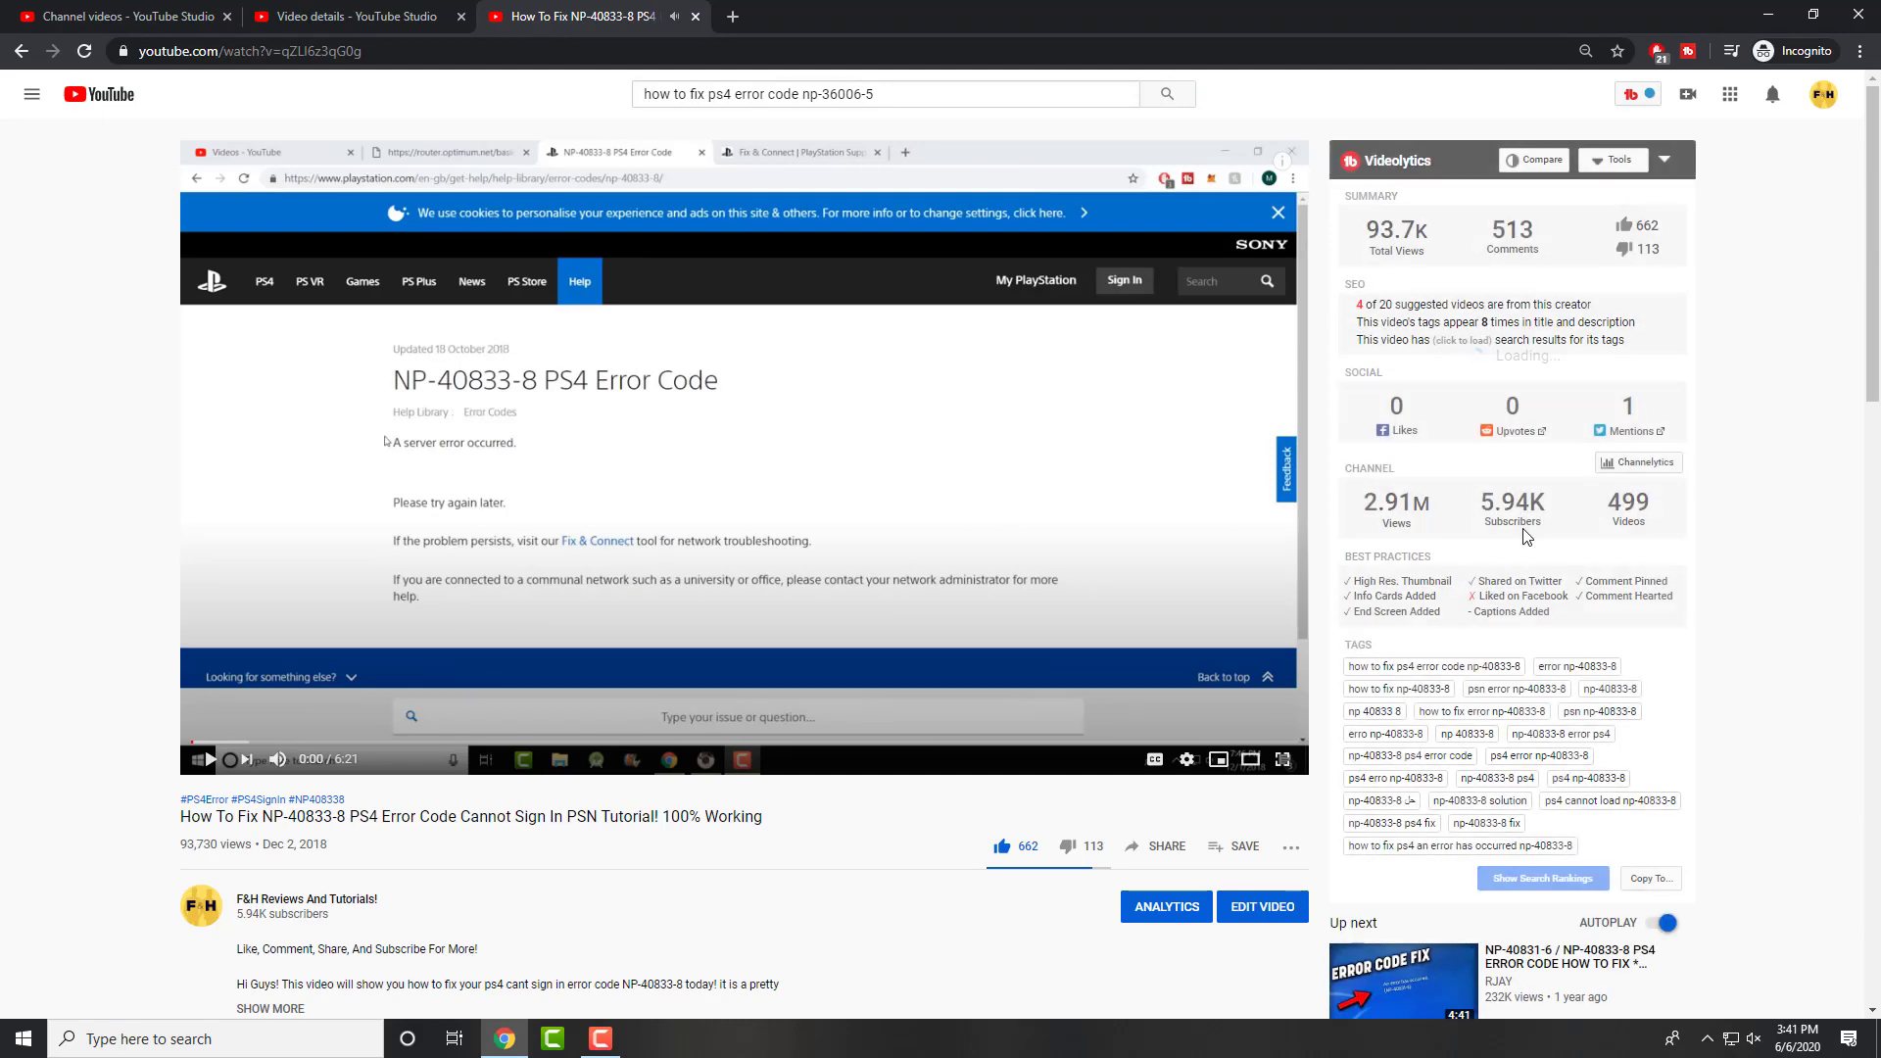
click(1572, 880)
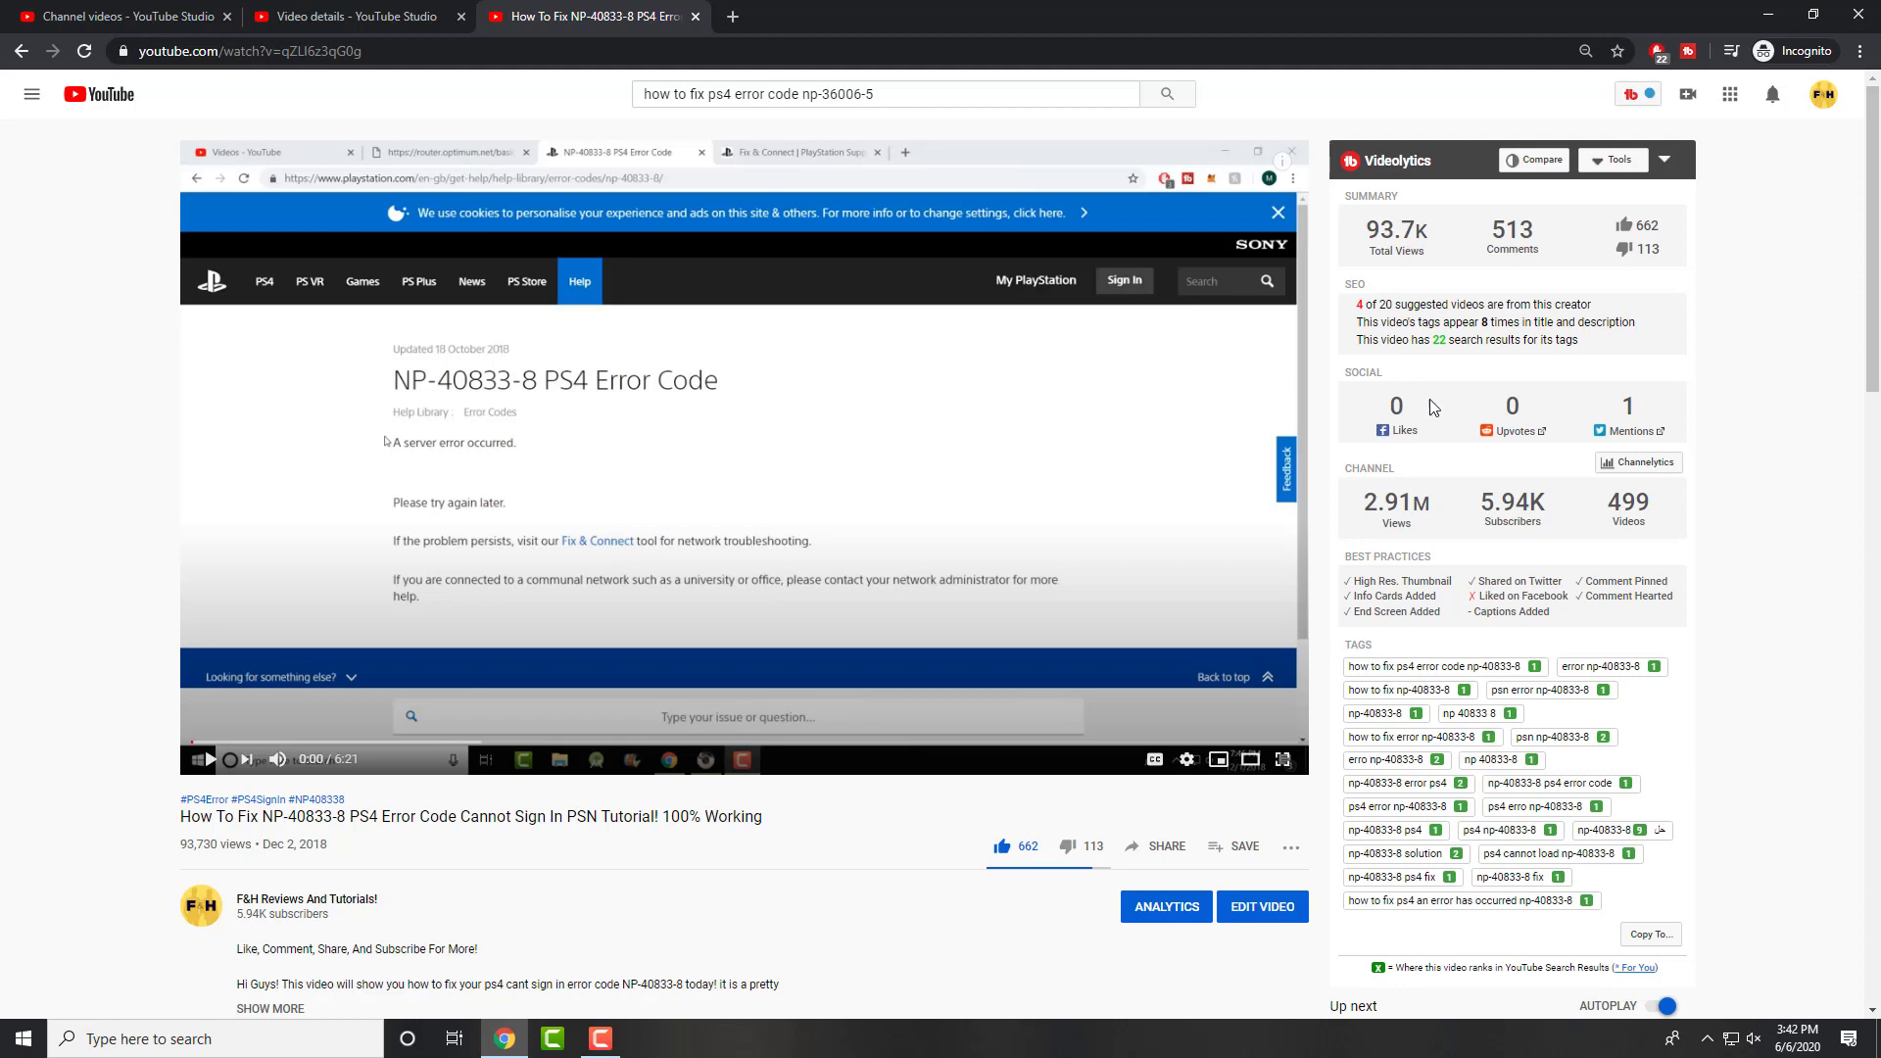
Compare the video with this channel's most popular video in Videolytics and review both videos' tags.
click(1528, 162)
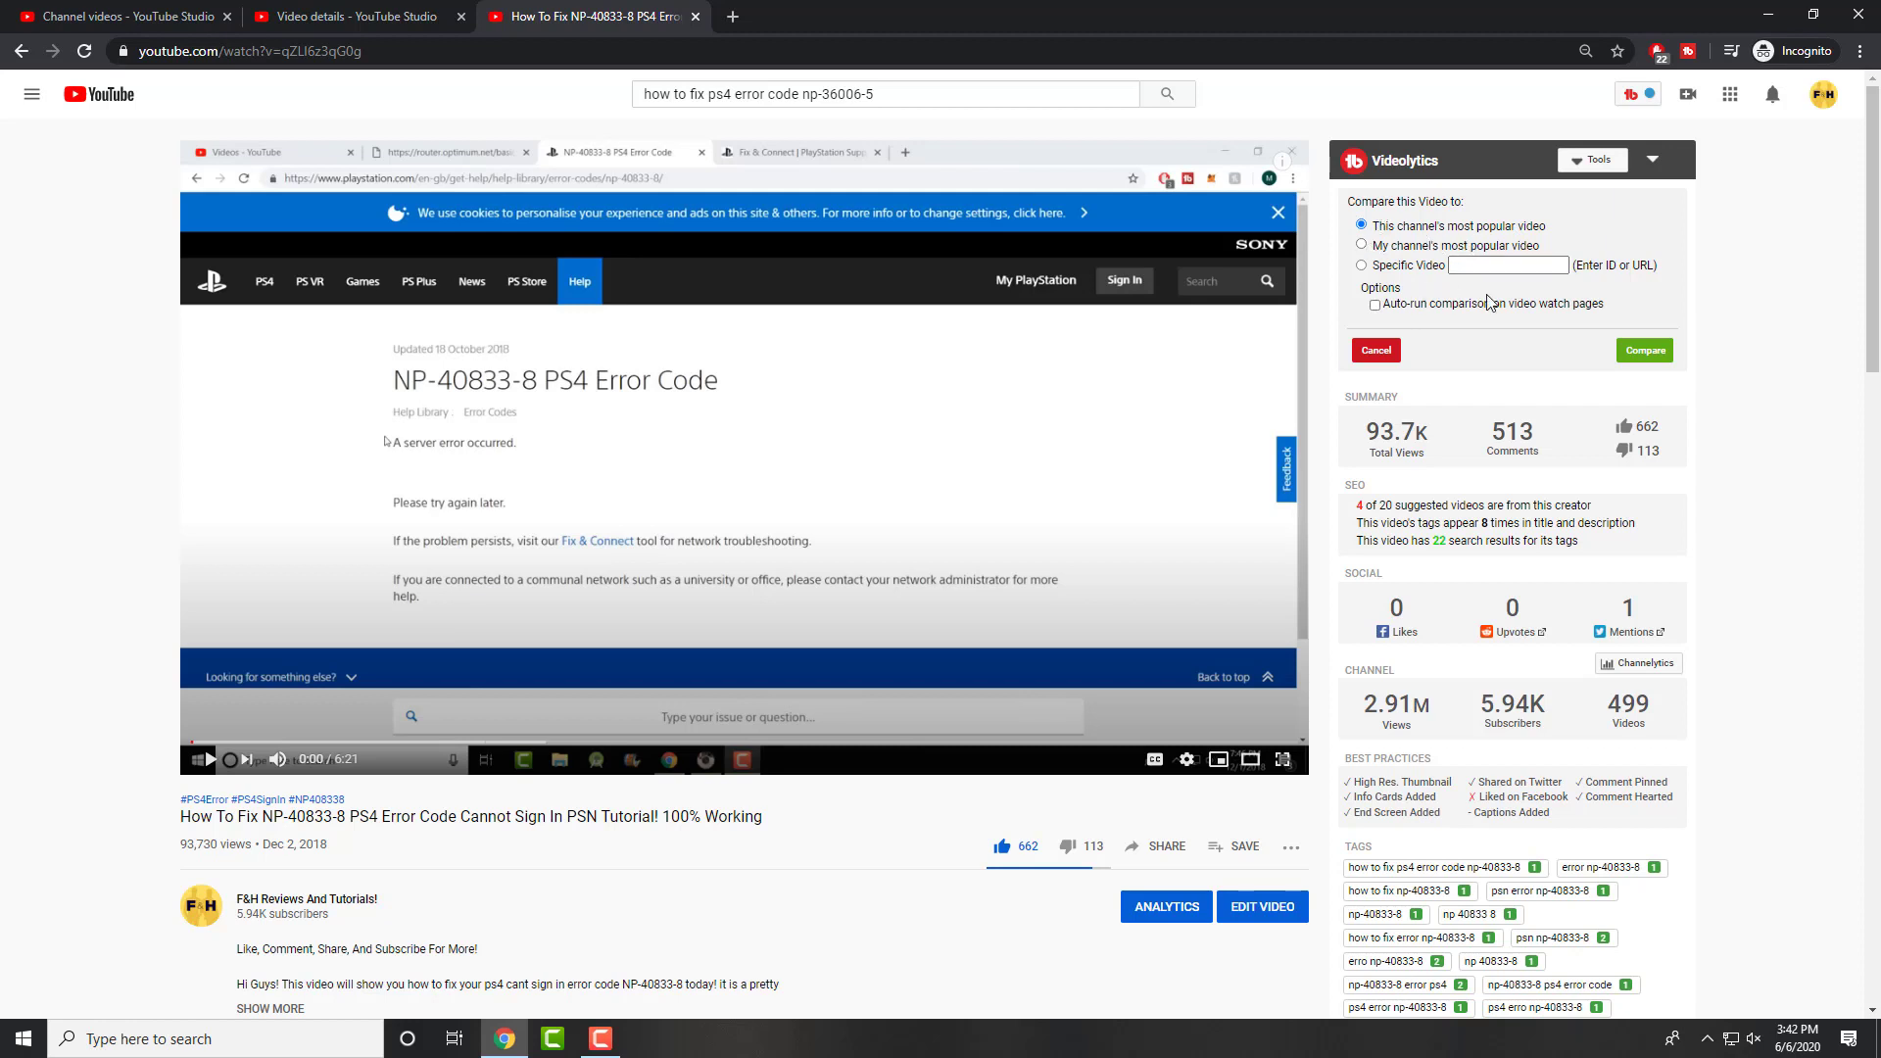
click(1641, 363)
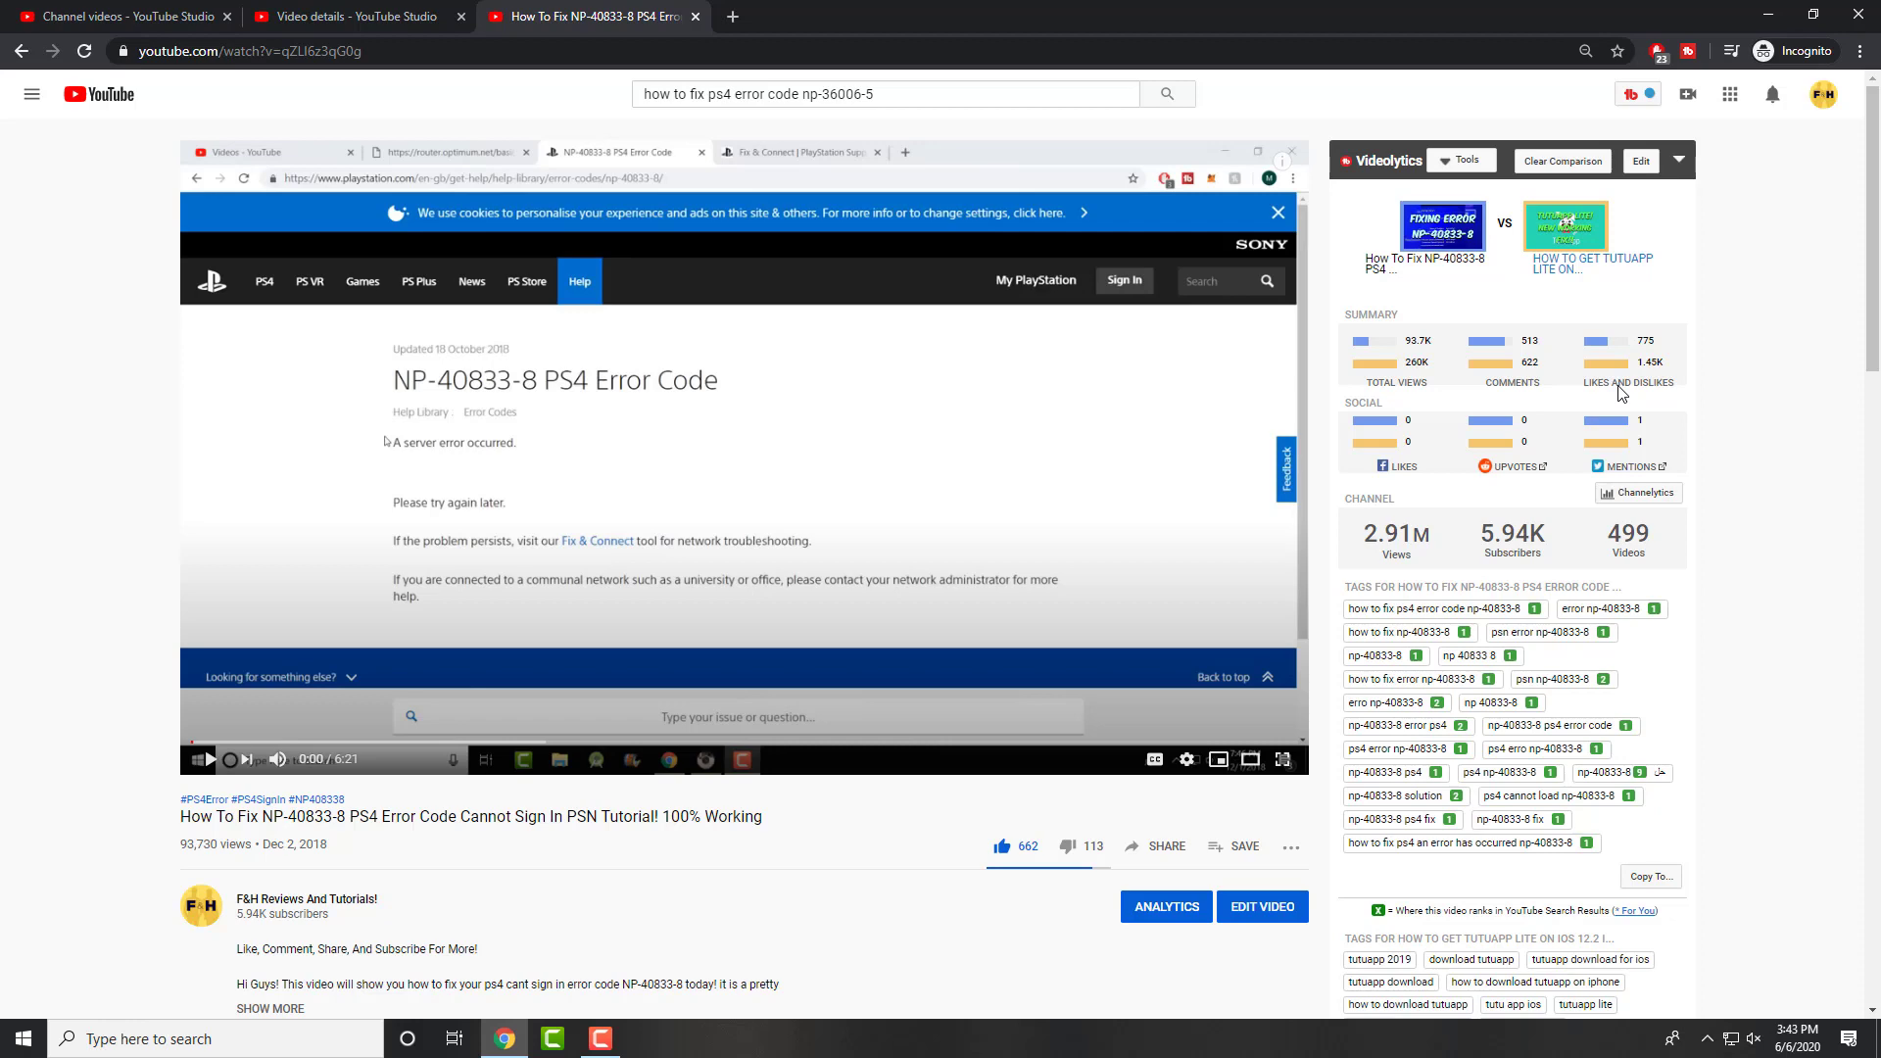
scroll(1622, 392, down, 4)
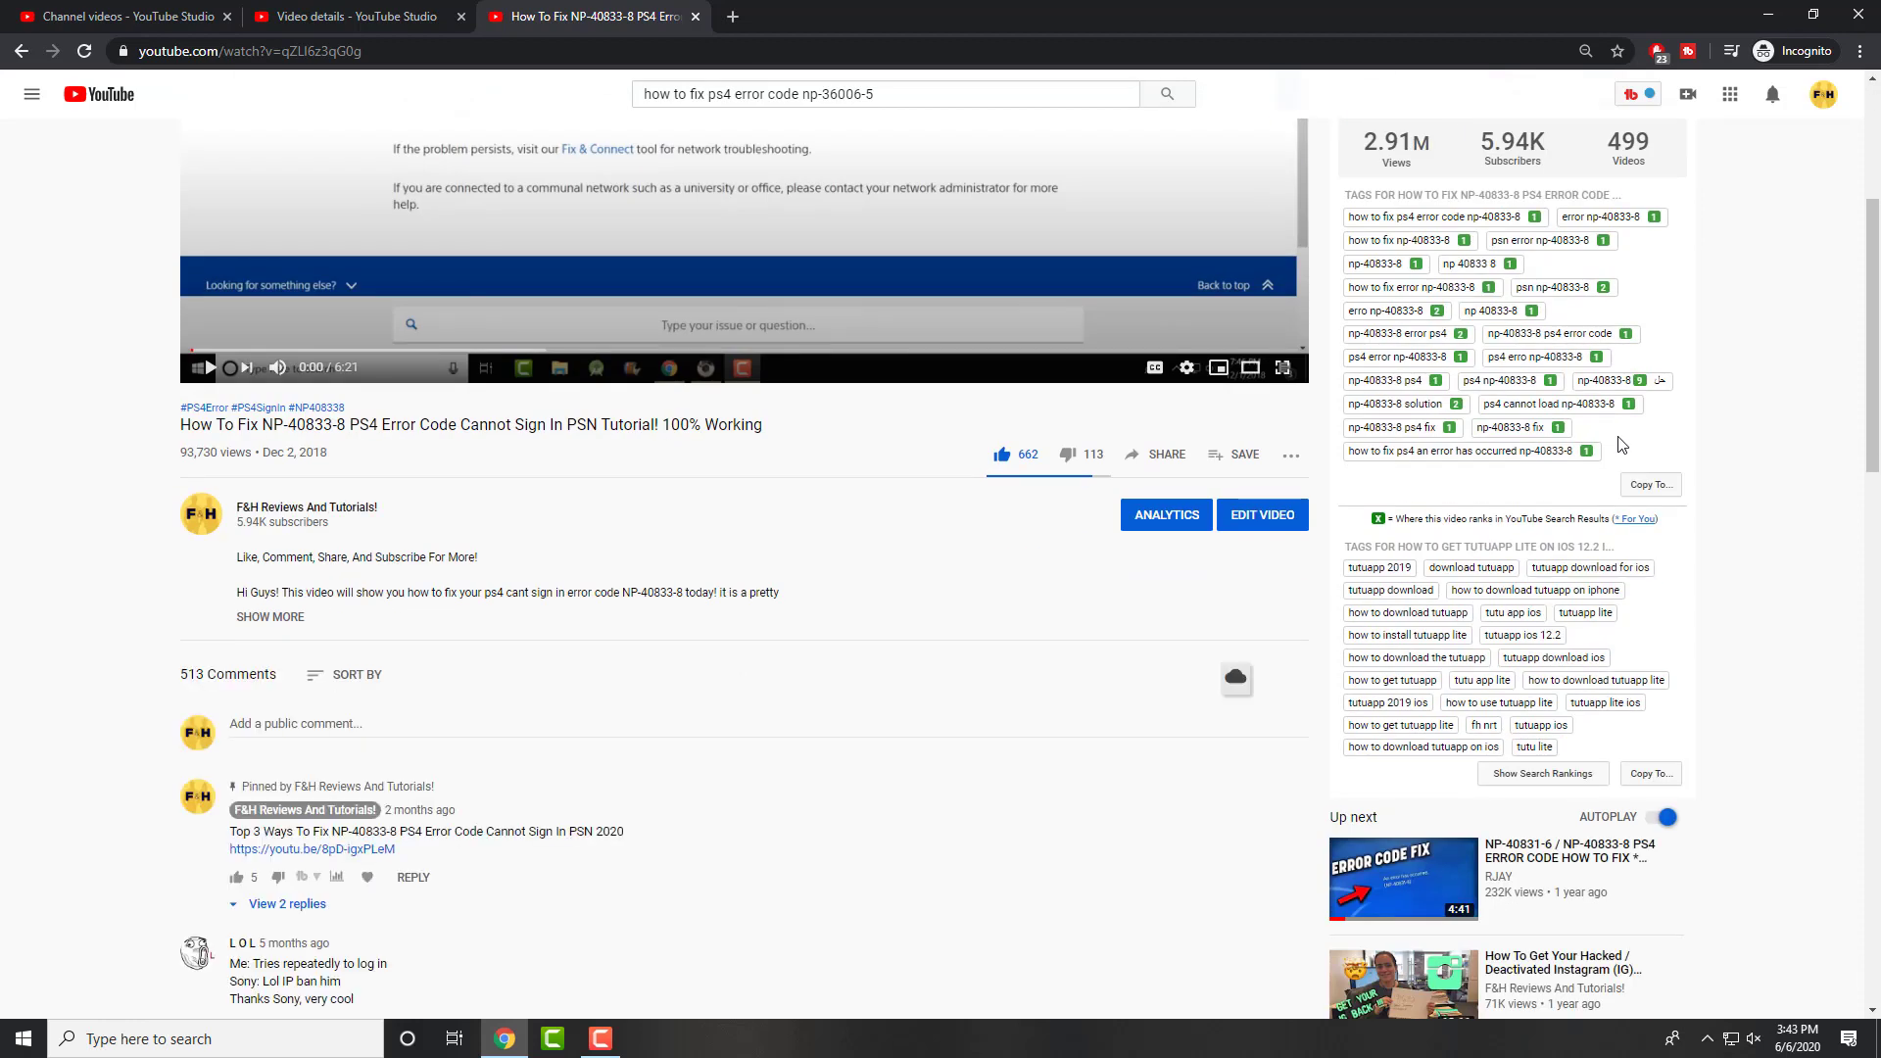
Clear the video comparison in Videolytics and look through the extra tools offered for this video.
scroll(1543, 730, down, 1)
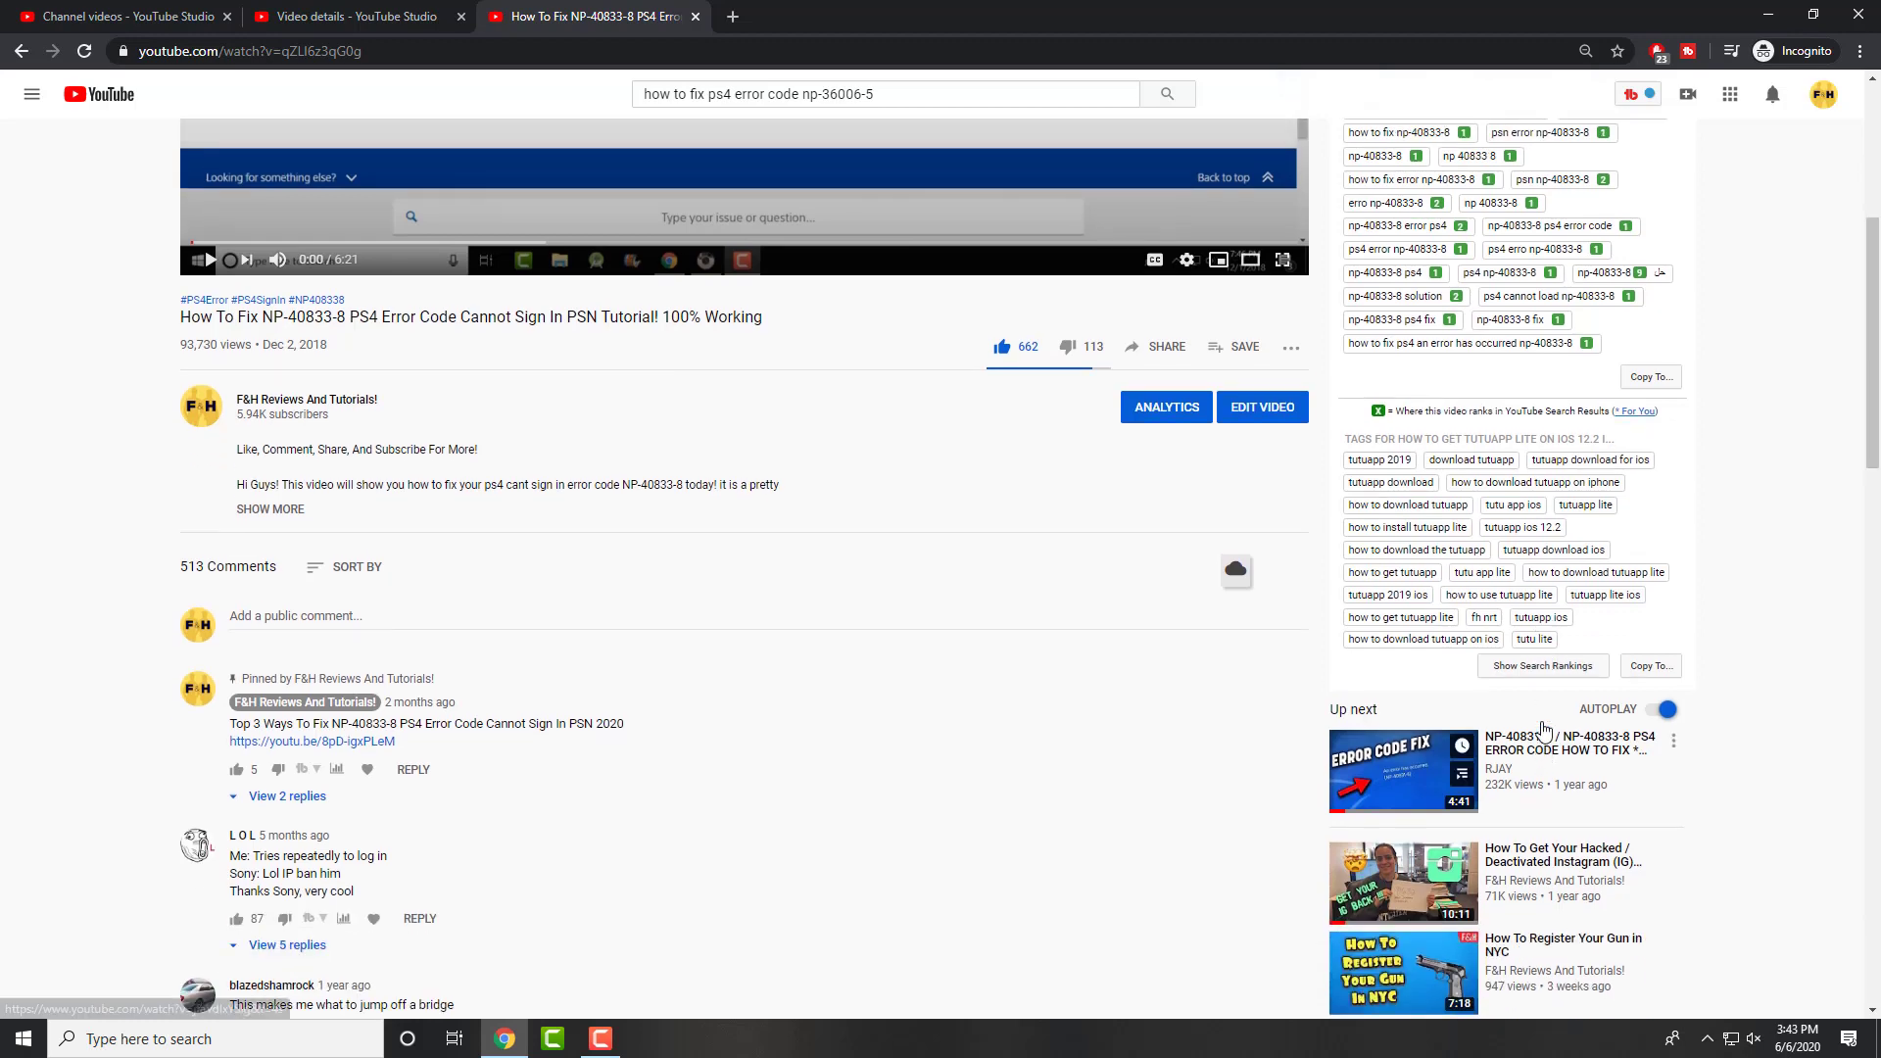
scroll(1543, 730, up, 5)
click(1463, 159)
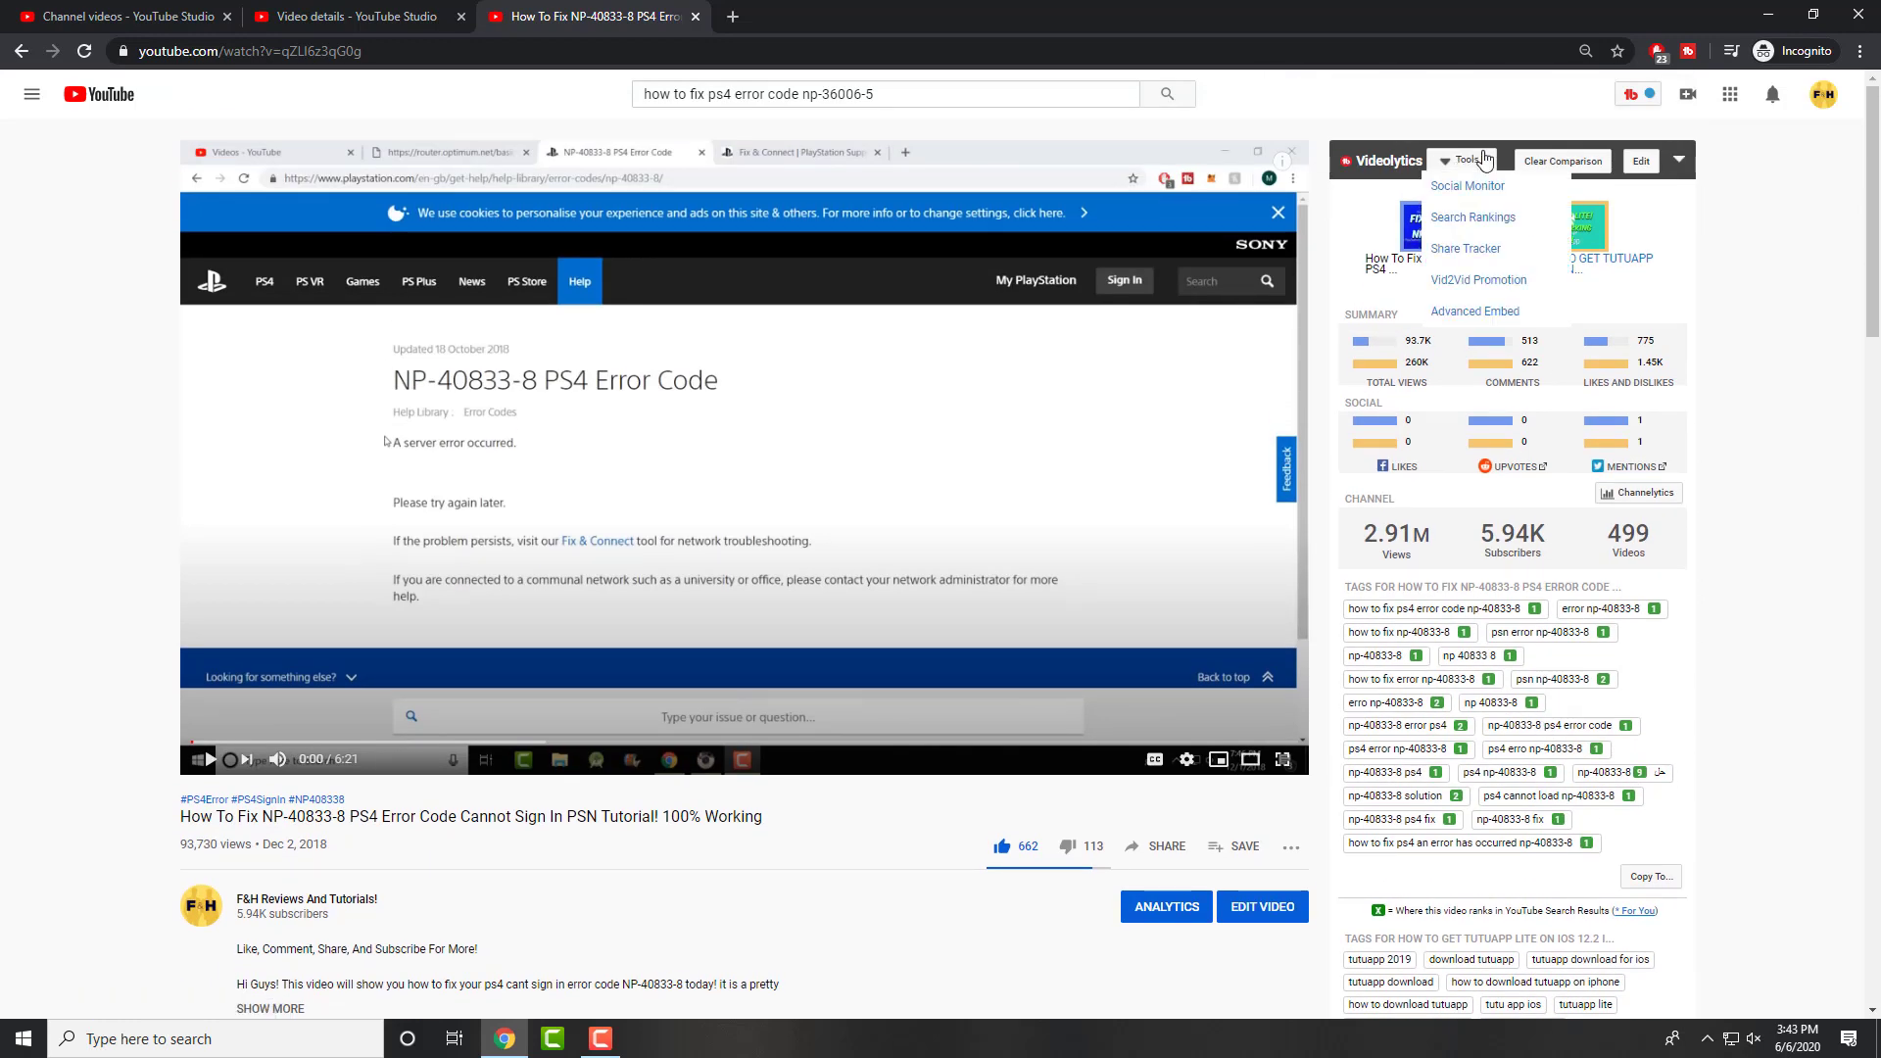
click(1558, 160)
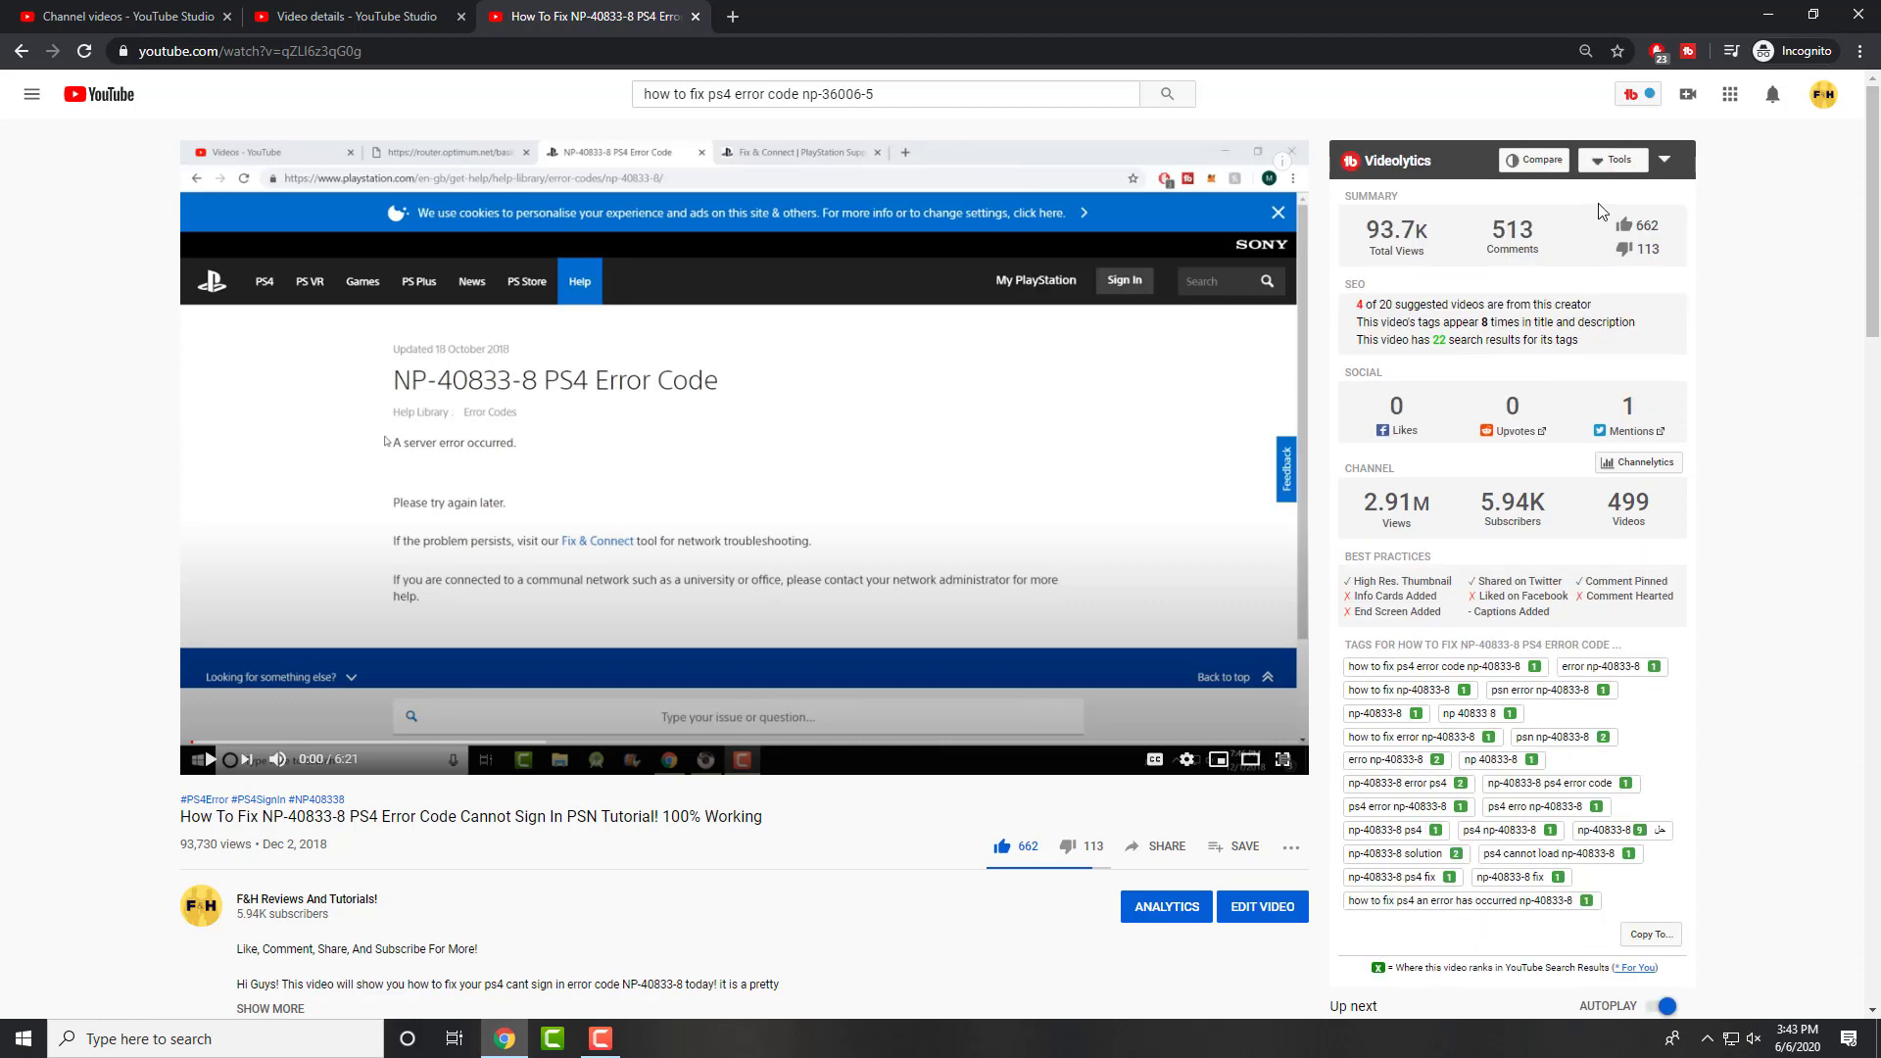
click(1616, 168)
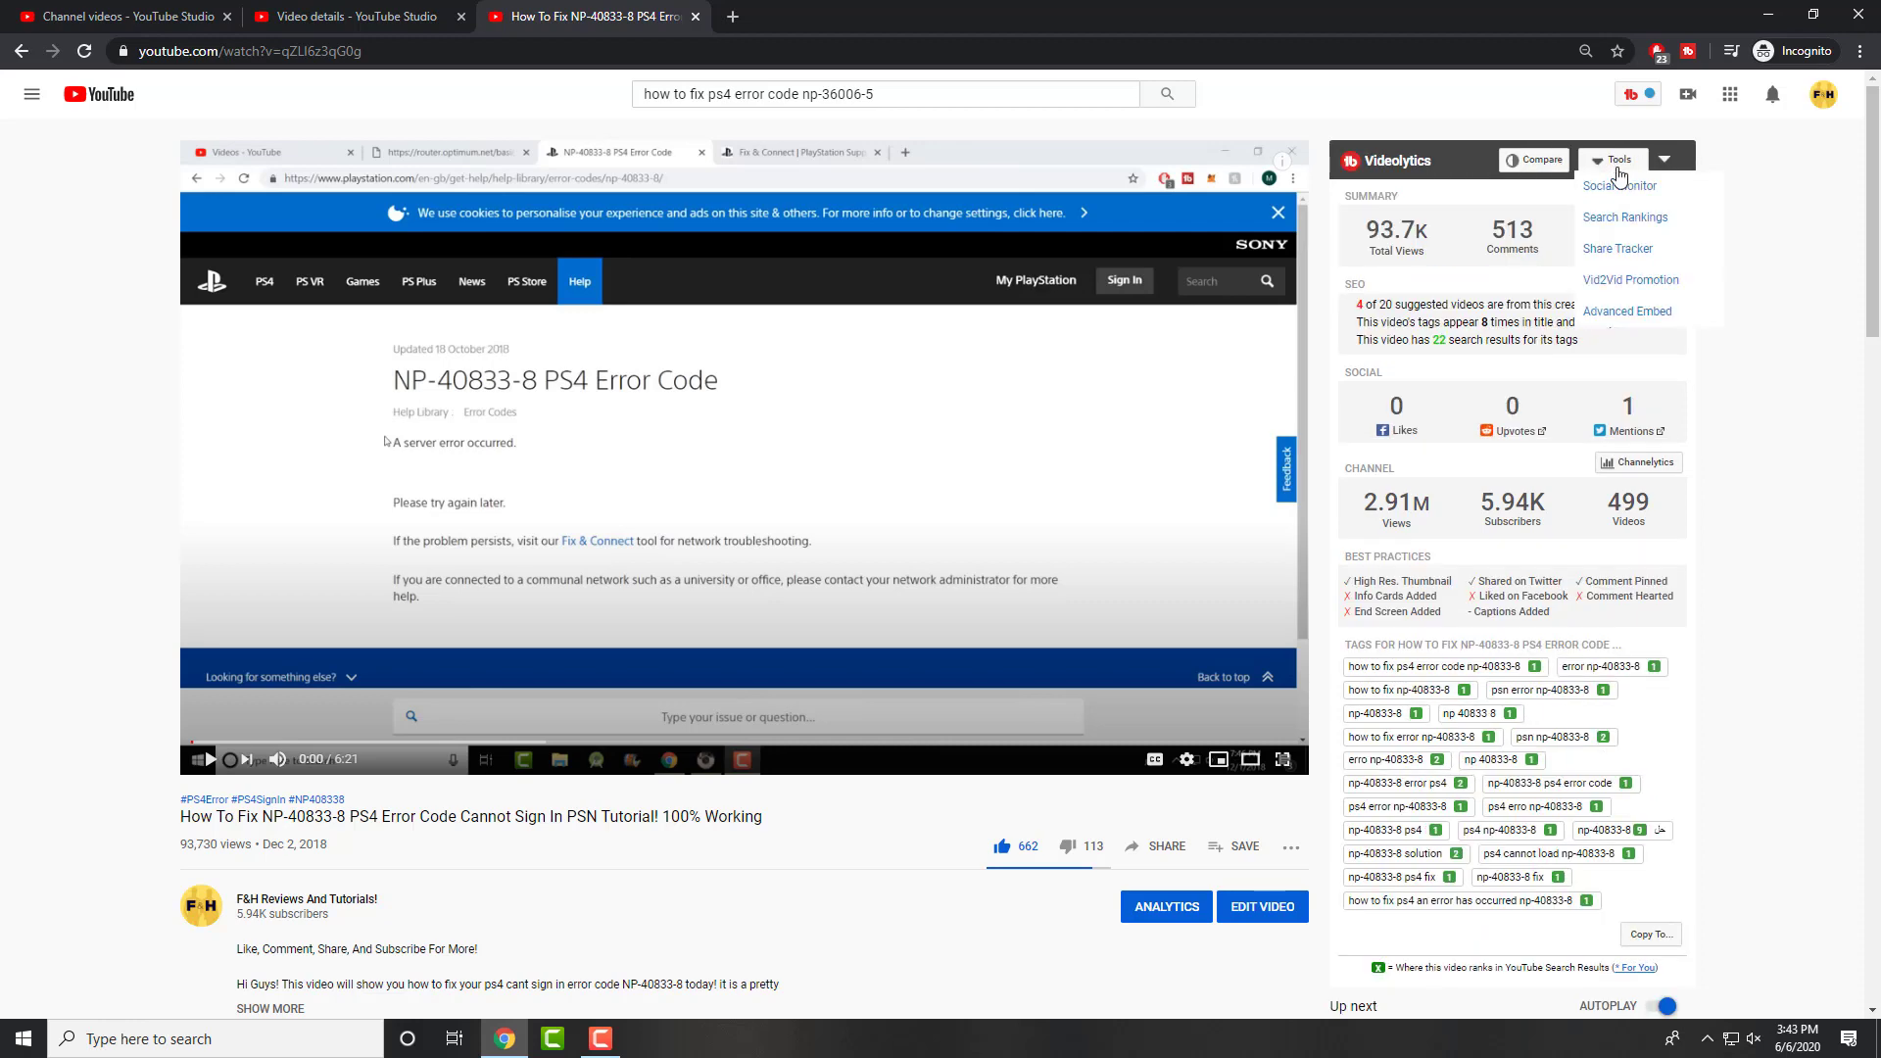
click(1801, 400)
scroll(1781, 392, down, 3)
scroll(1781, 392, down, 4)
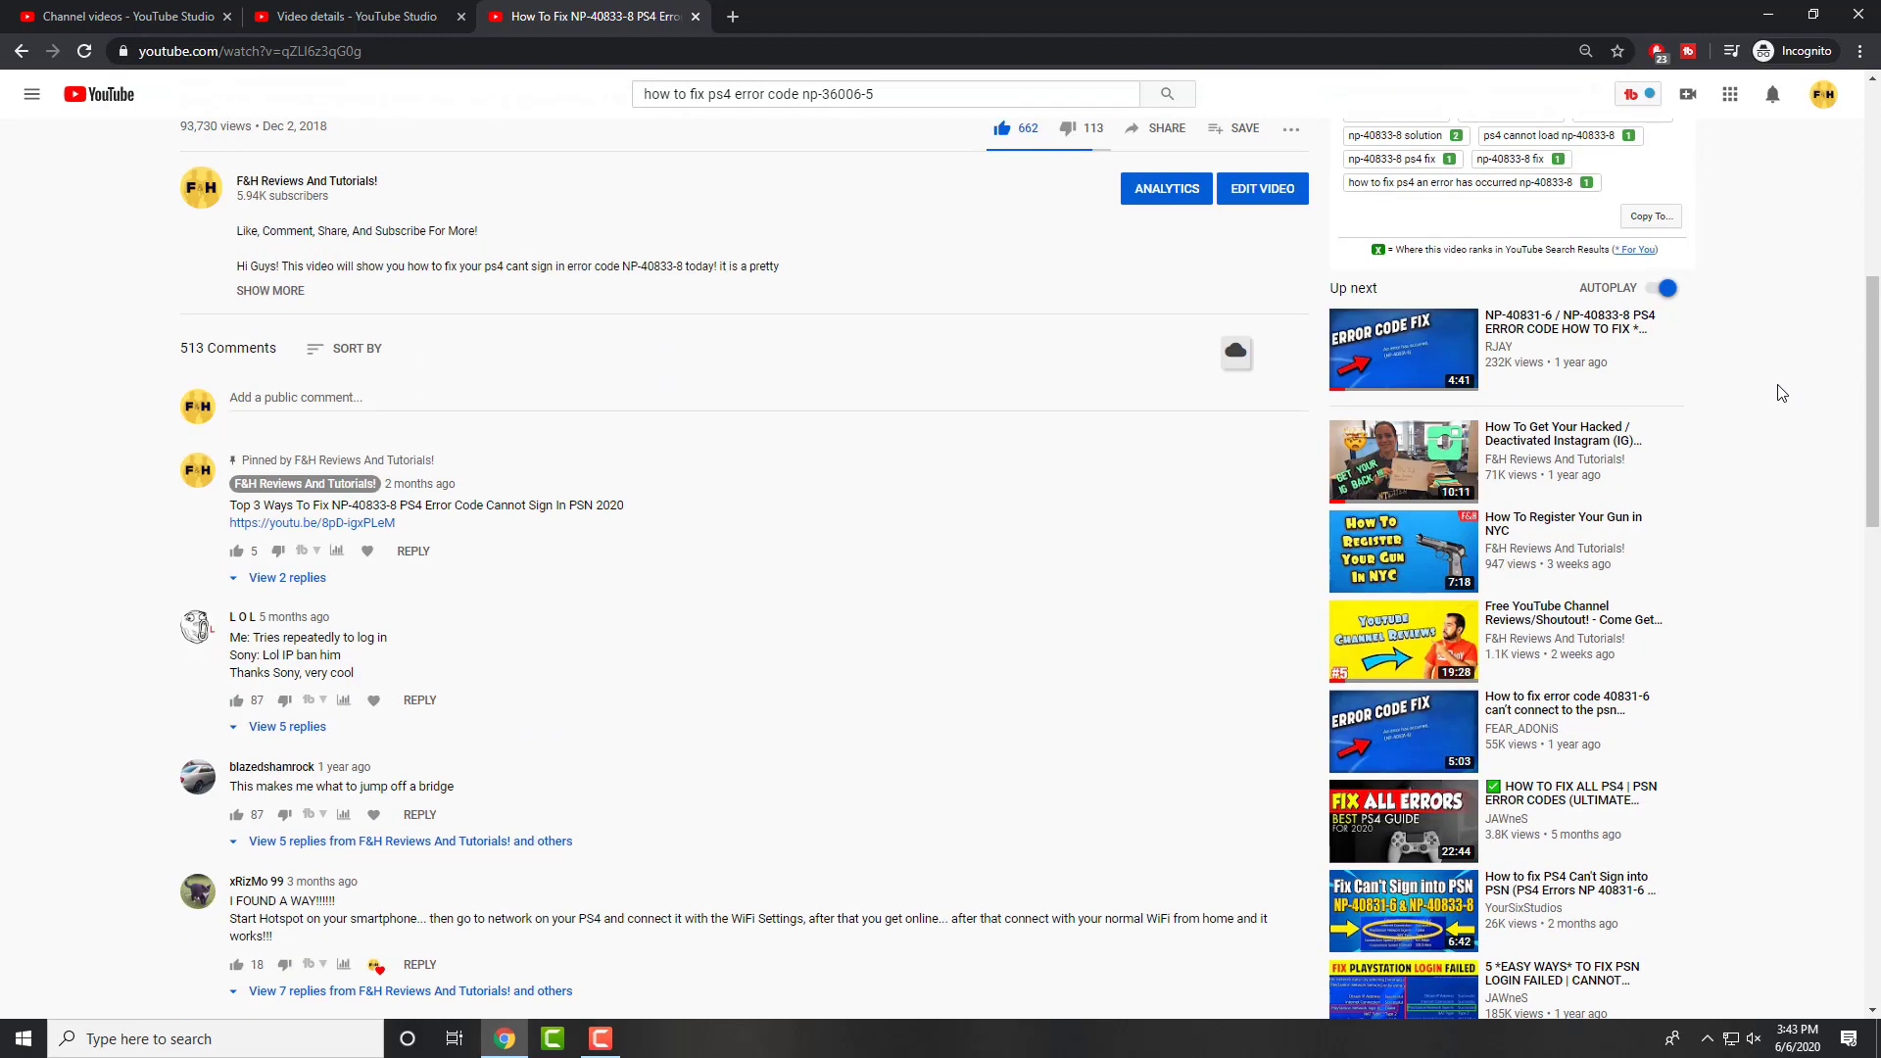
scroll(1781, 392, up, 7)
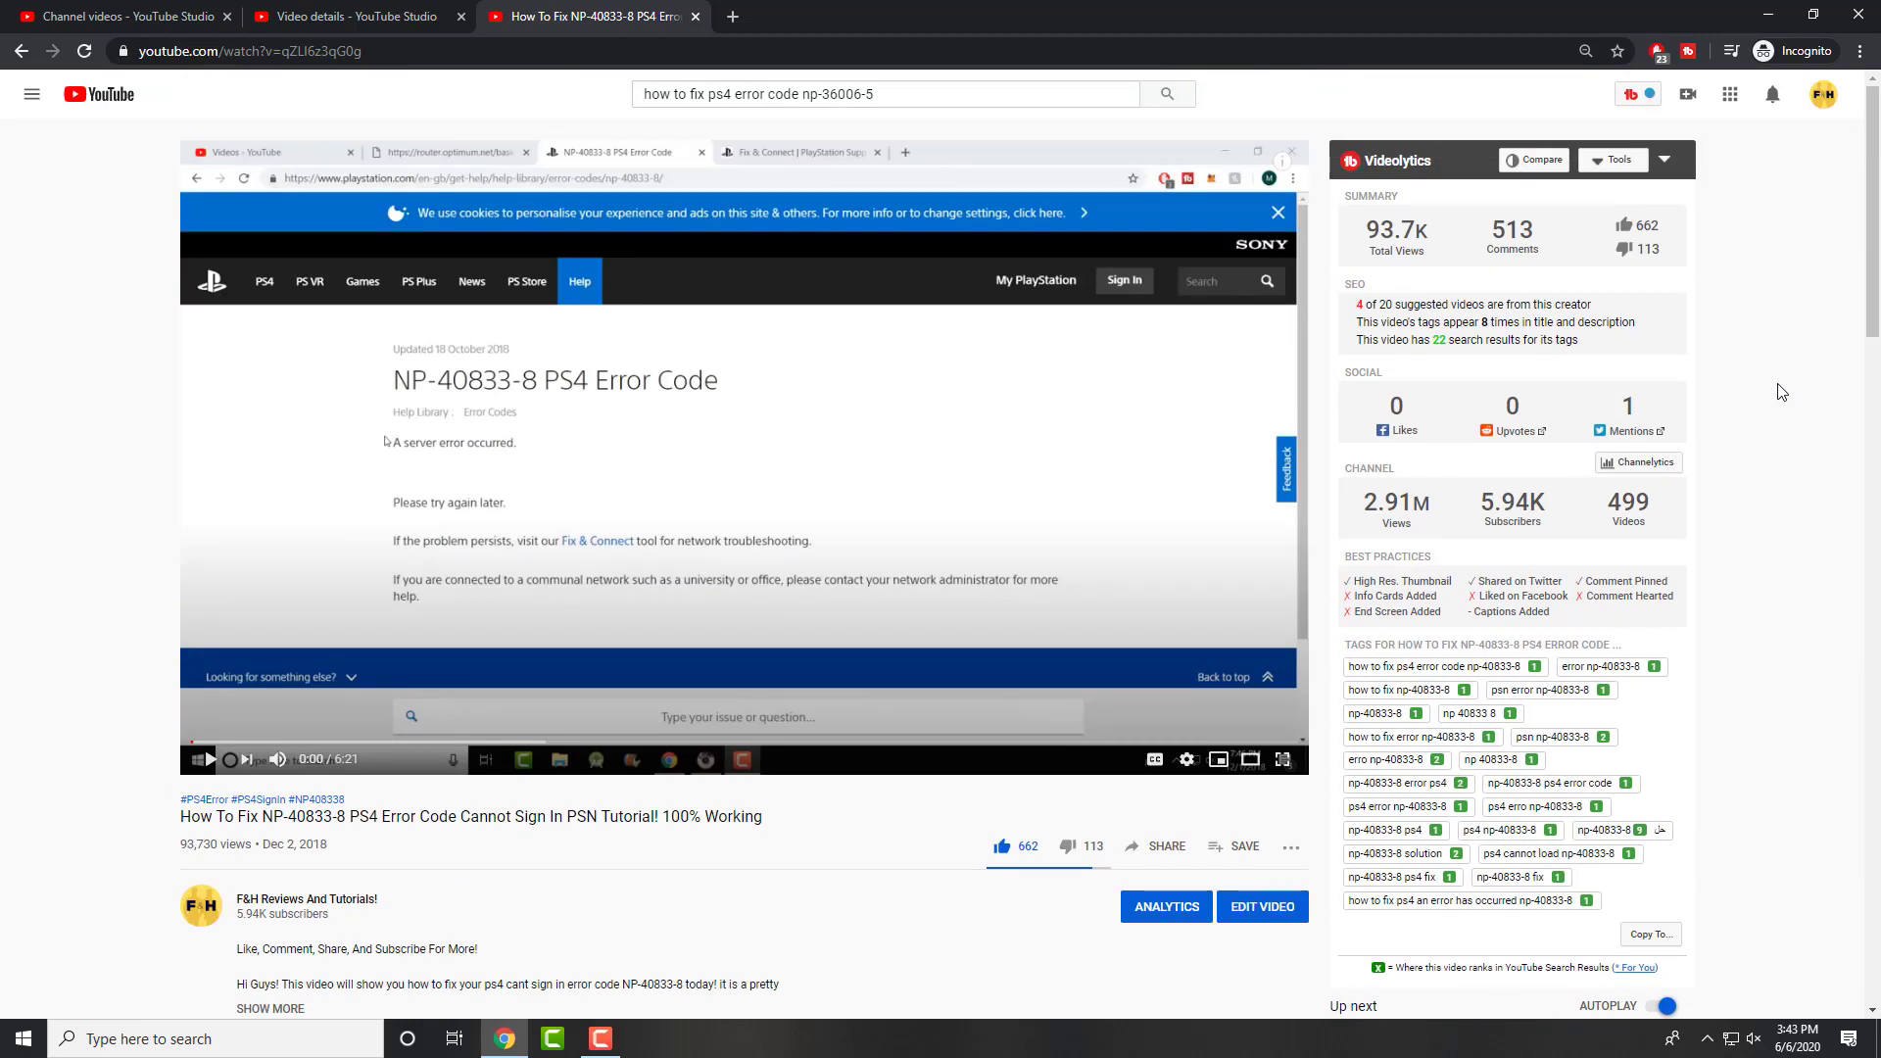
scroll(1781, 392, down, 3)
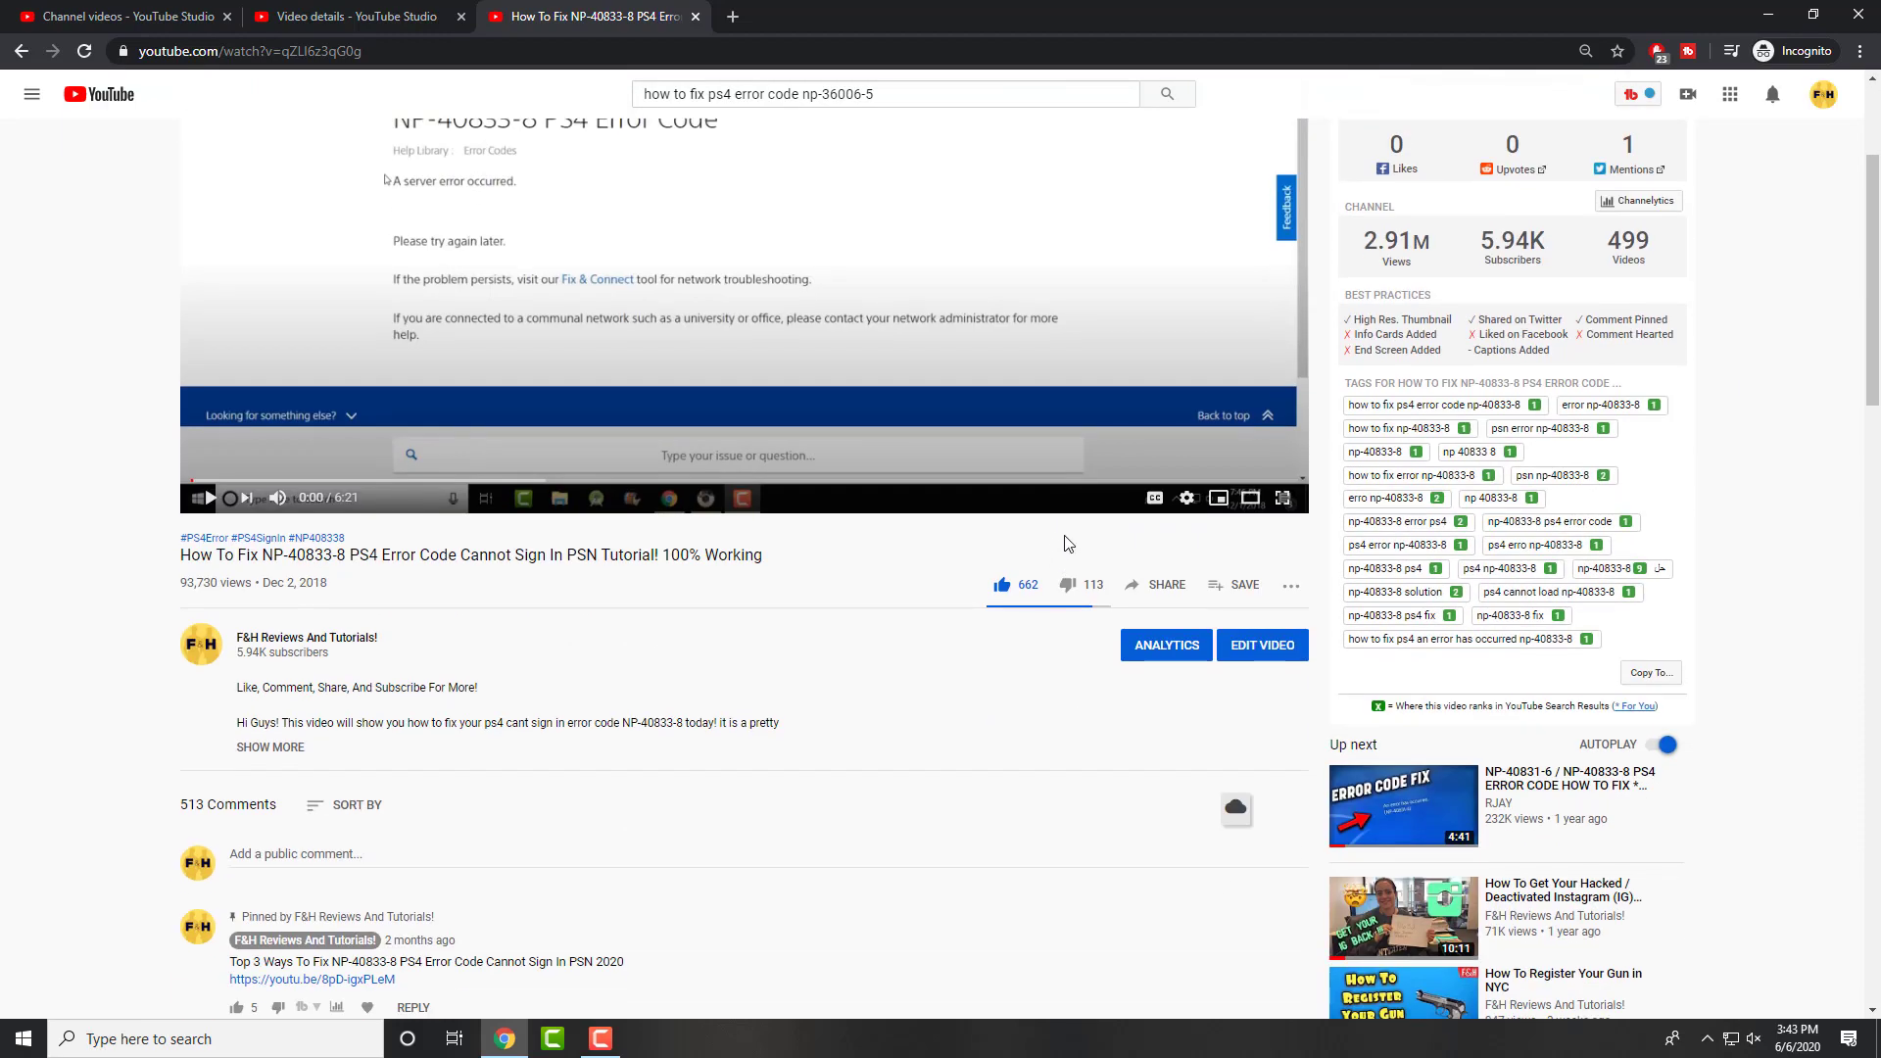
scroll(1313, 744, down, 2)
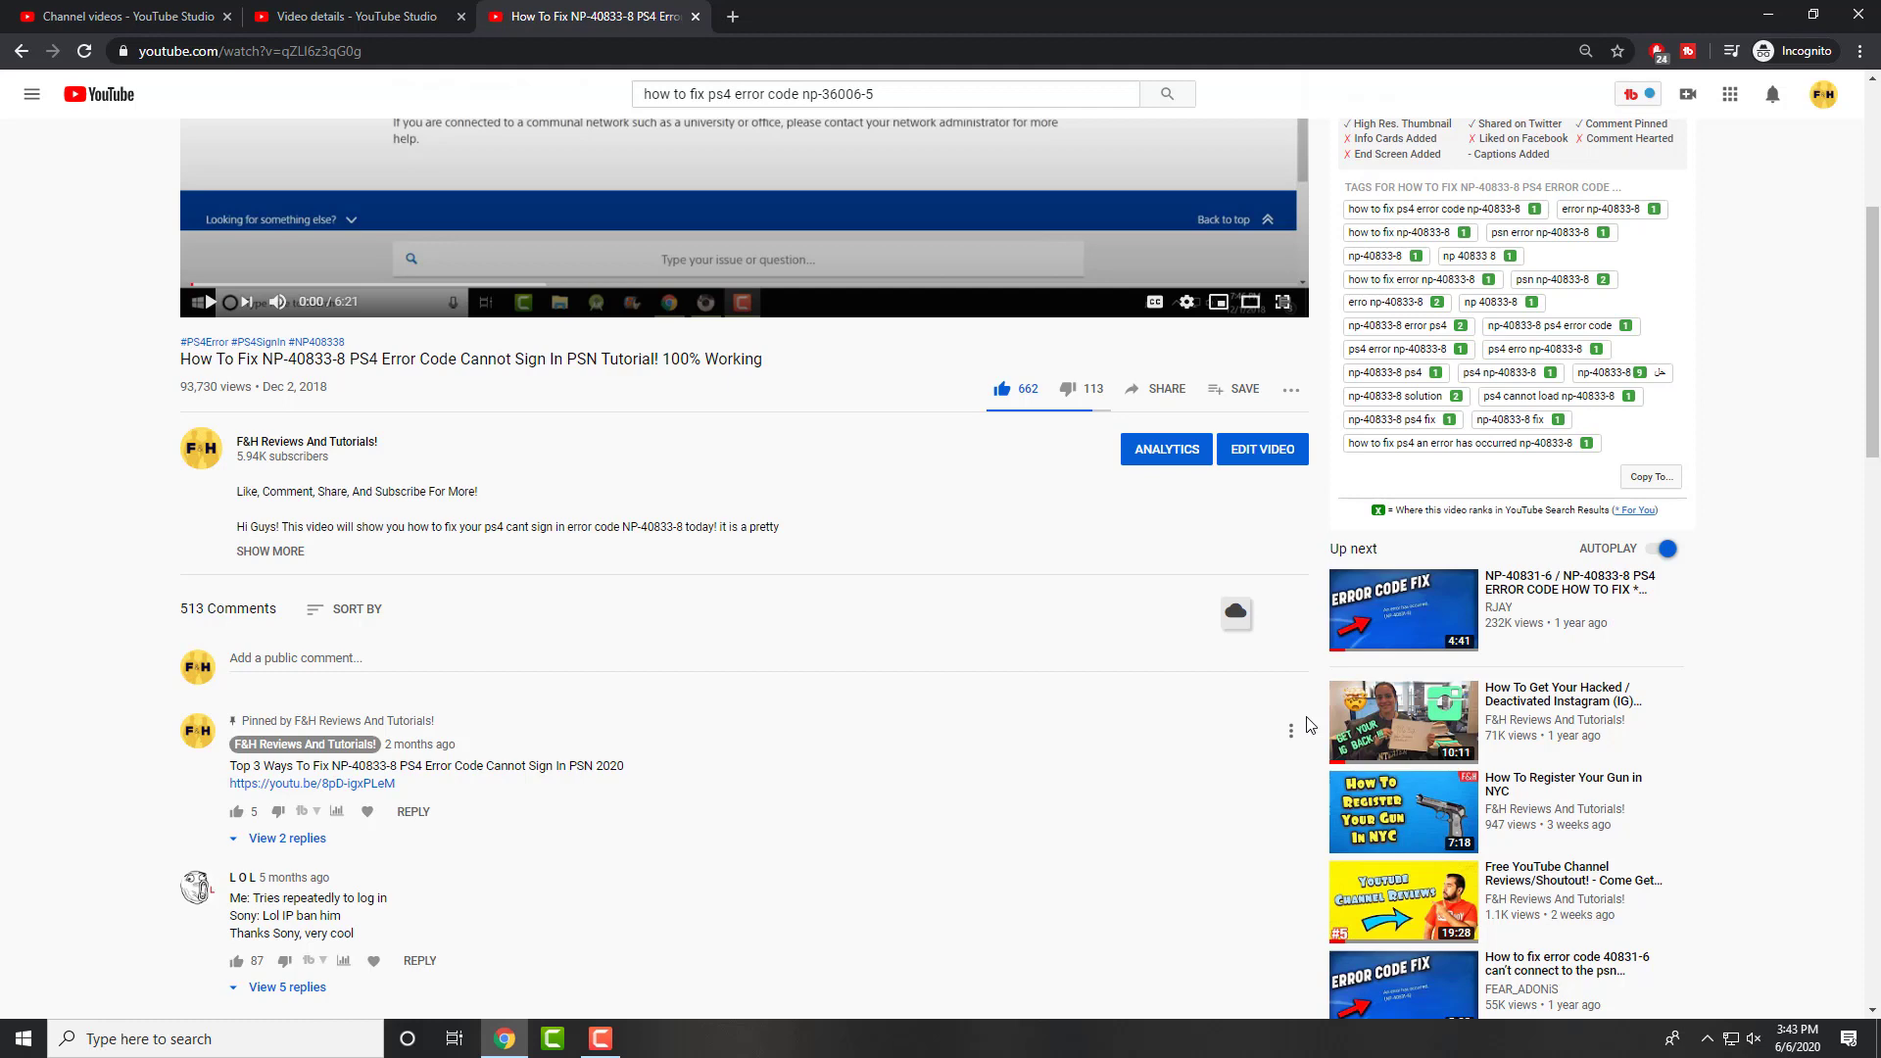
scroll(1309, 725, up, 5)
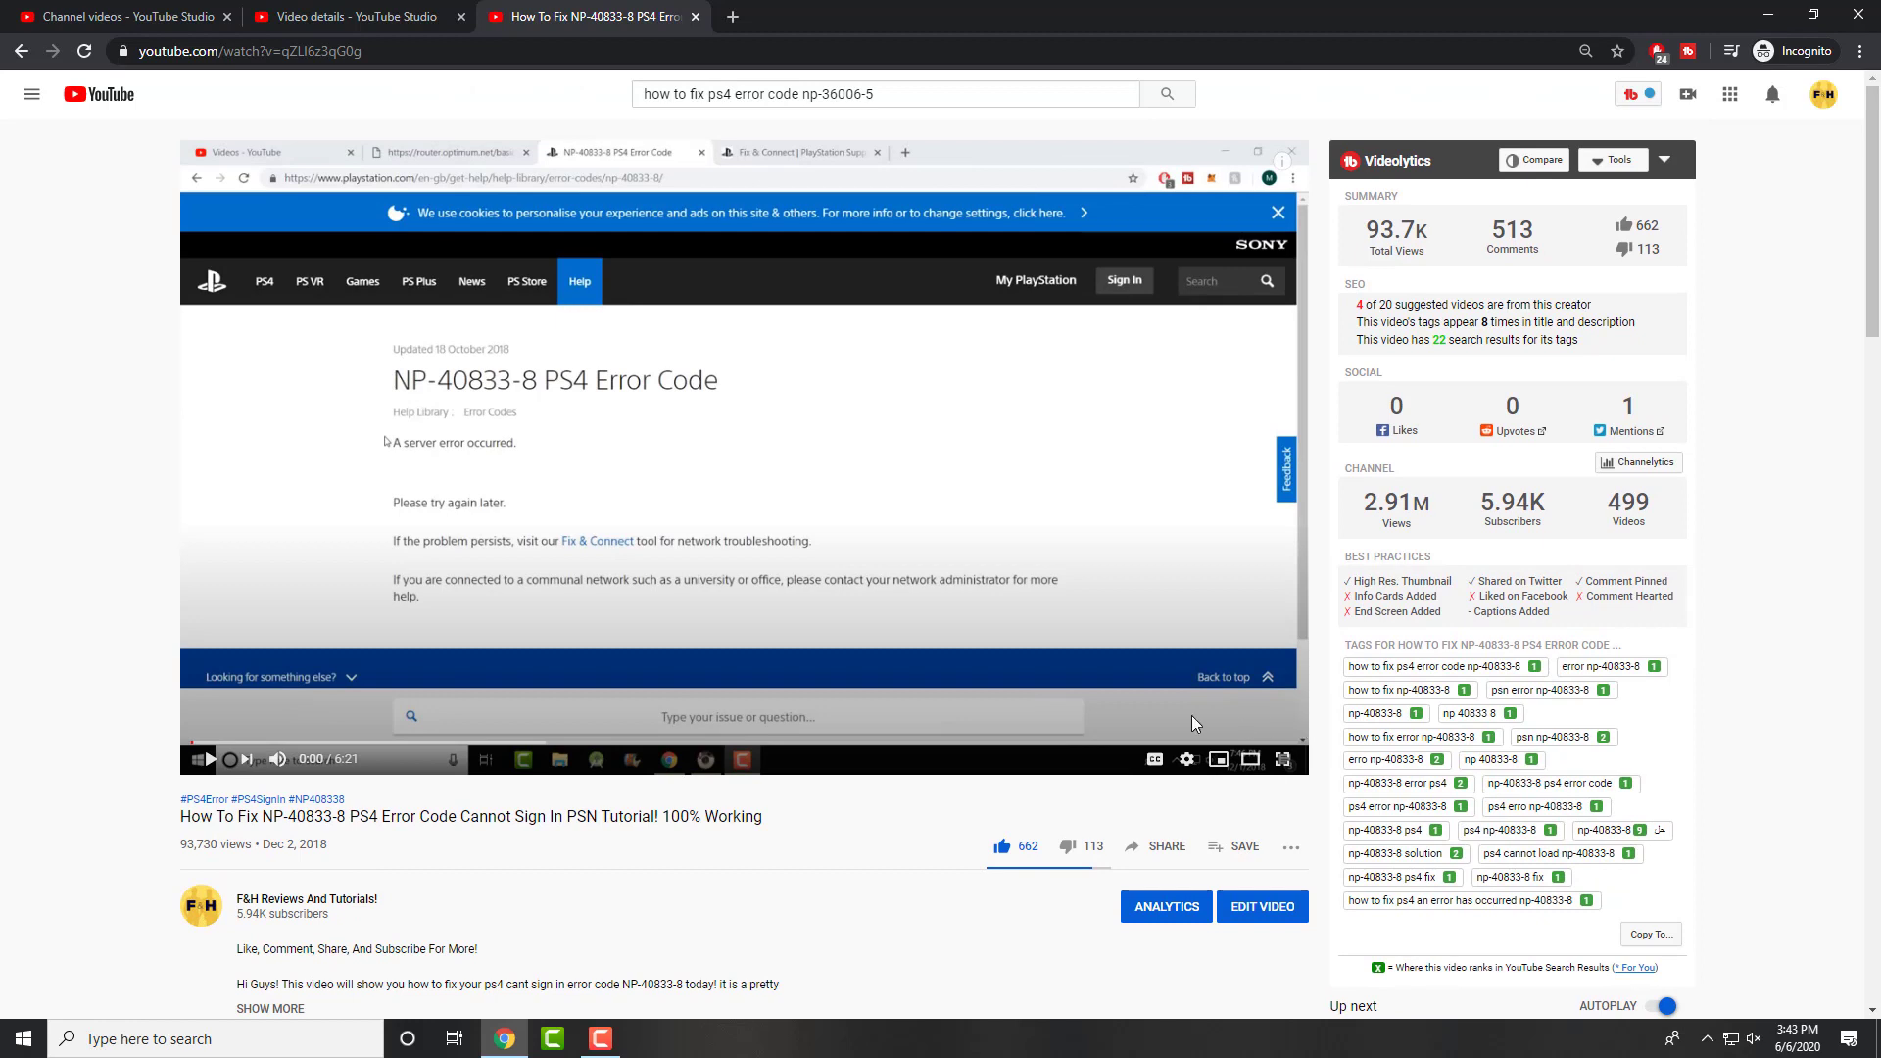